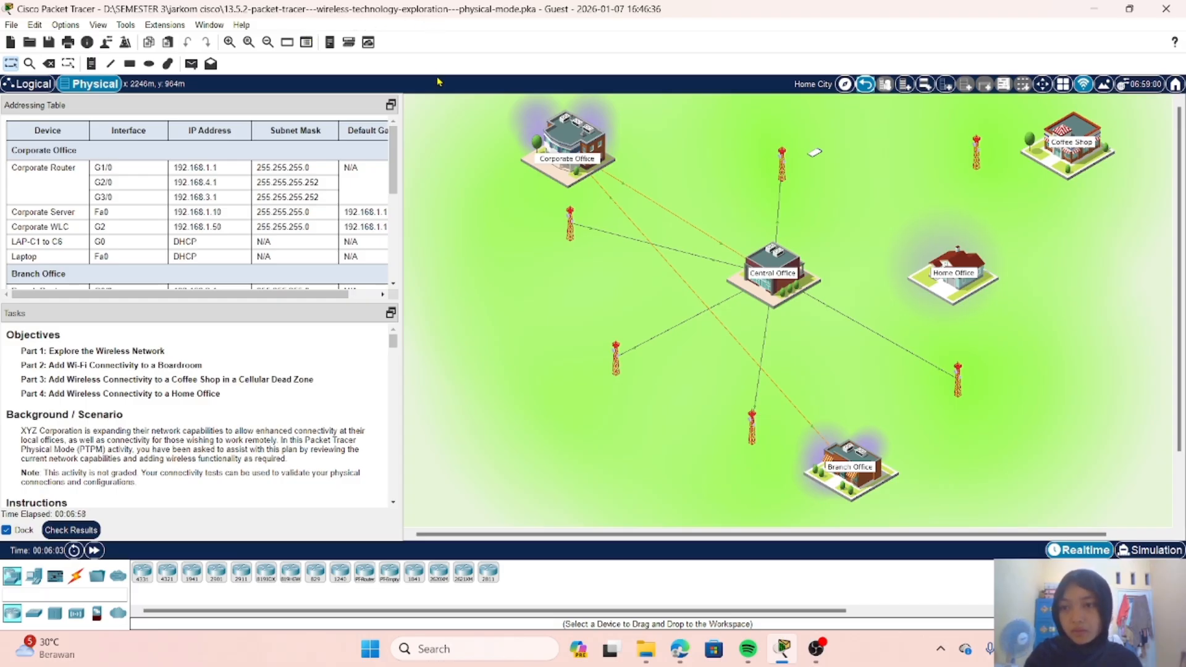
# Step: Review the addressing table for the Corporate Office, Branch Office and Central Office devices
pyautogui.hscroll(2, 306, 172)
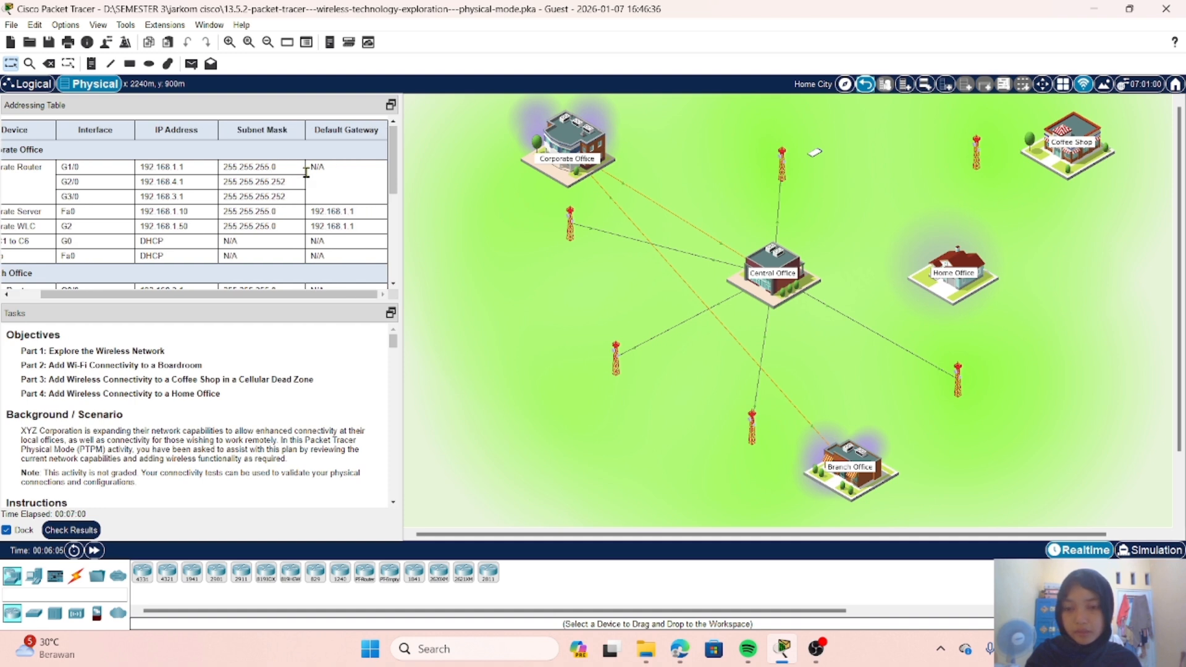
pyautogui.scroll(-5, 306, 172)
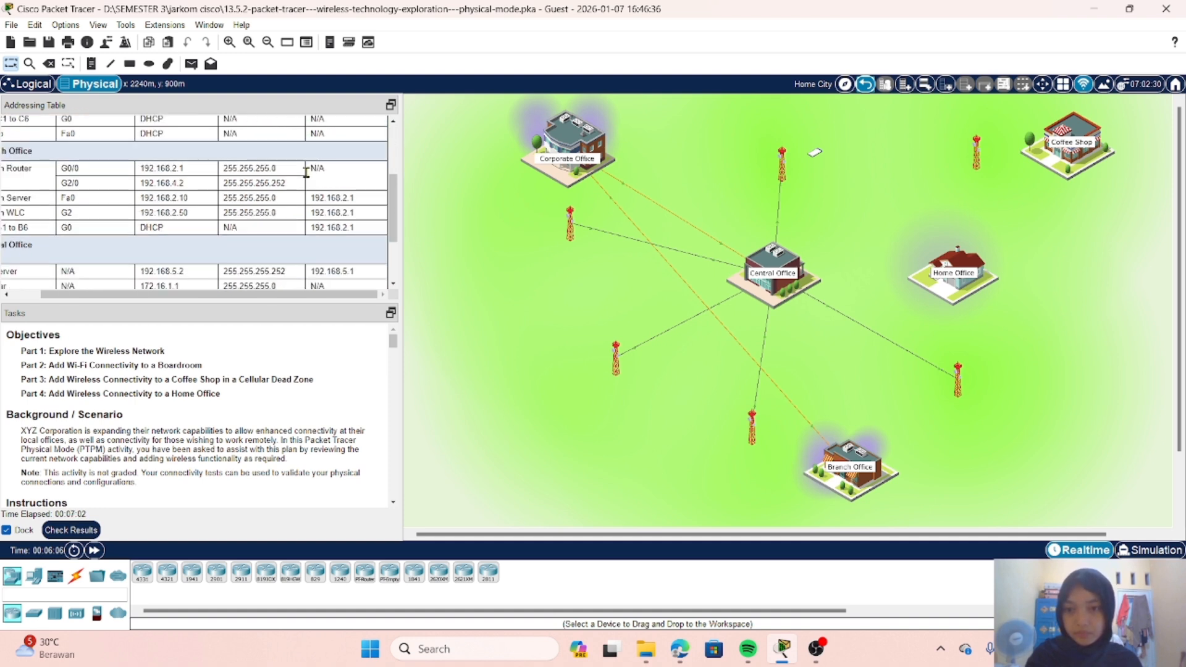
pyautogui.hscroll(-2, 306, 171)
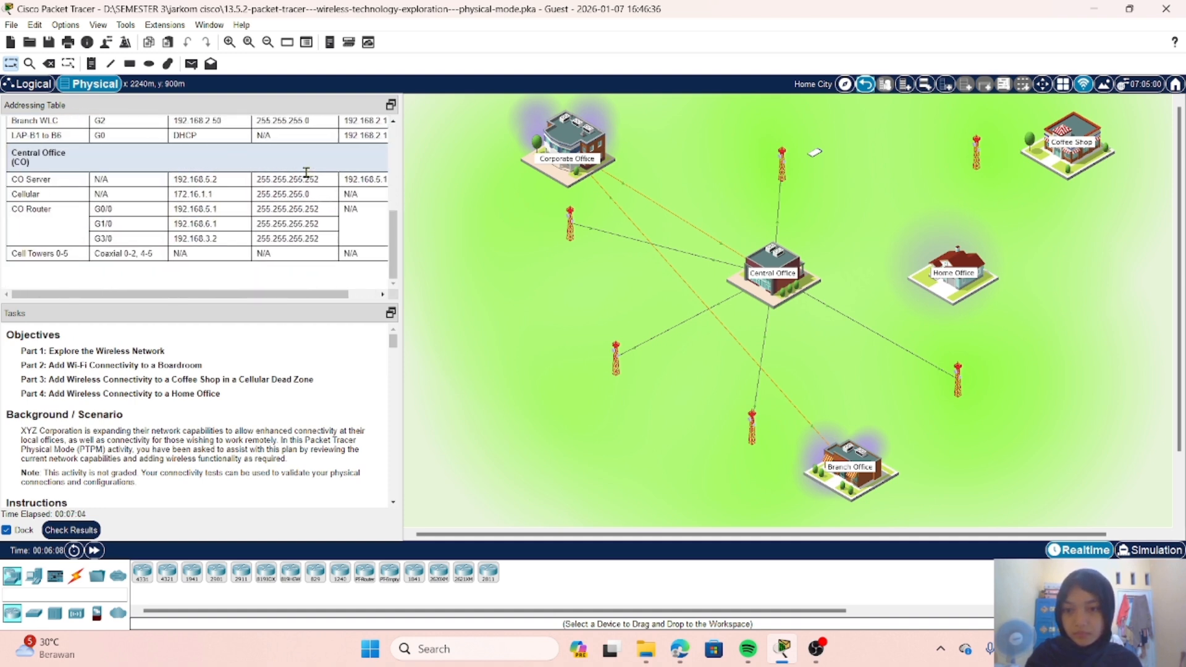
pyautogui.scroll(1, 305, 171)
pyautogui.scroll(-1, 305, 172)
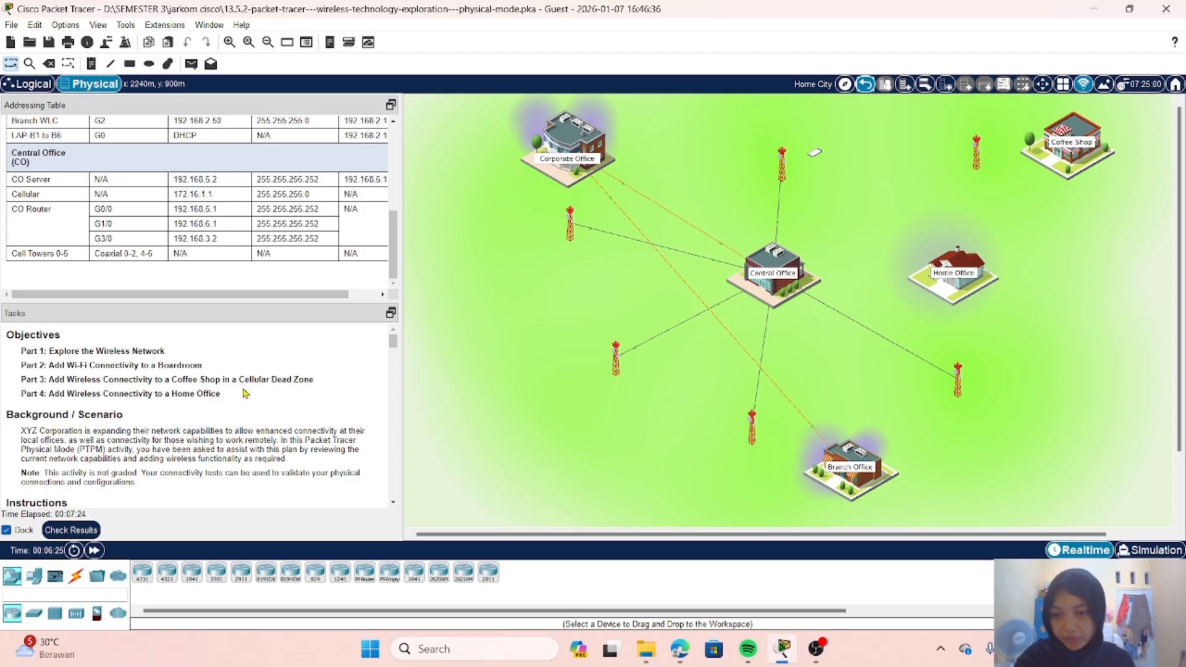
# Step: Skim the activity instructions from the objectives through the reflection questions, returning to Part 1
pyautogui.scroll(-1, 245, 393)
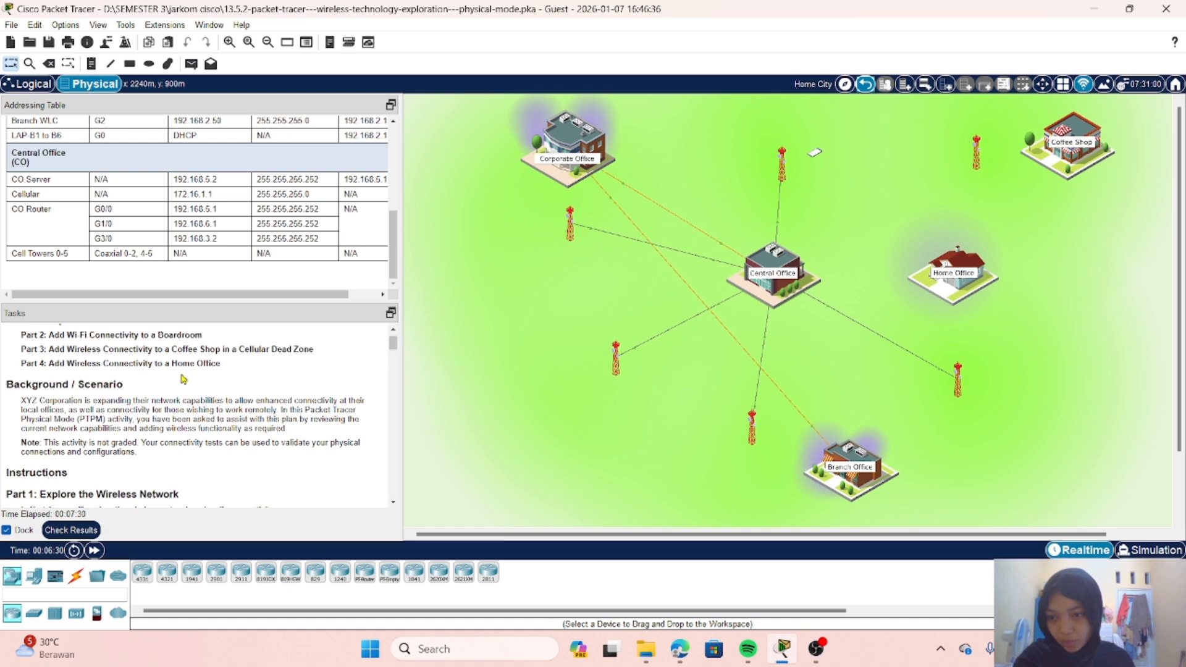
pyautogui.scroll(-1, 184, 379)
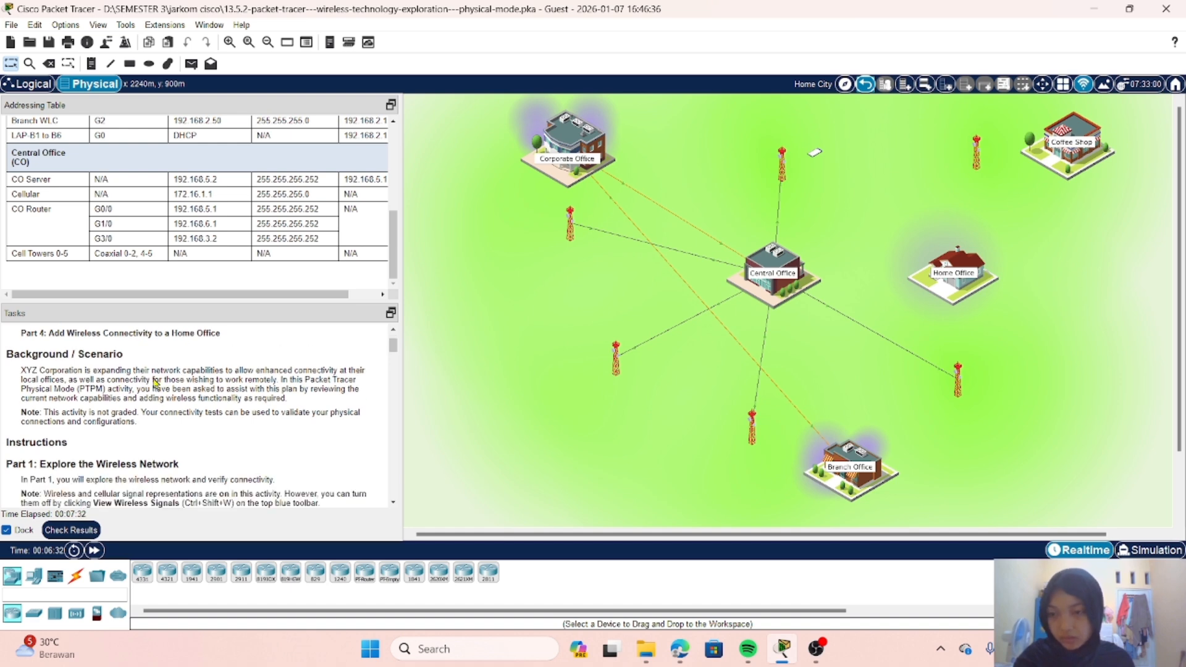
pyautogui.scroll(-2, 80, 388)
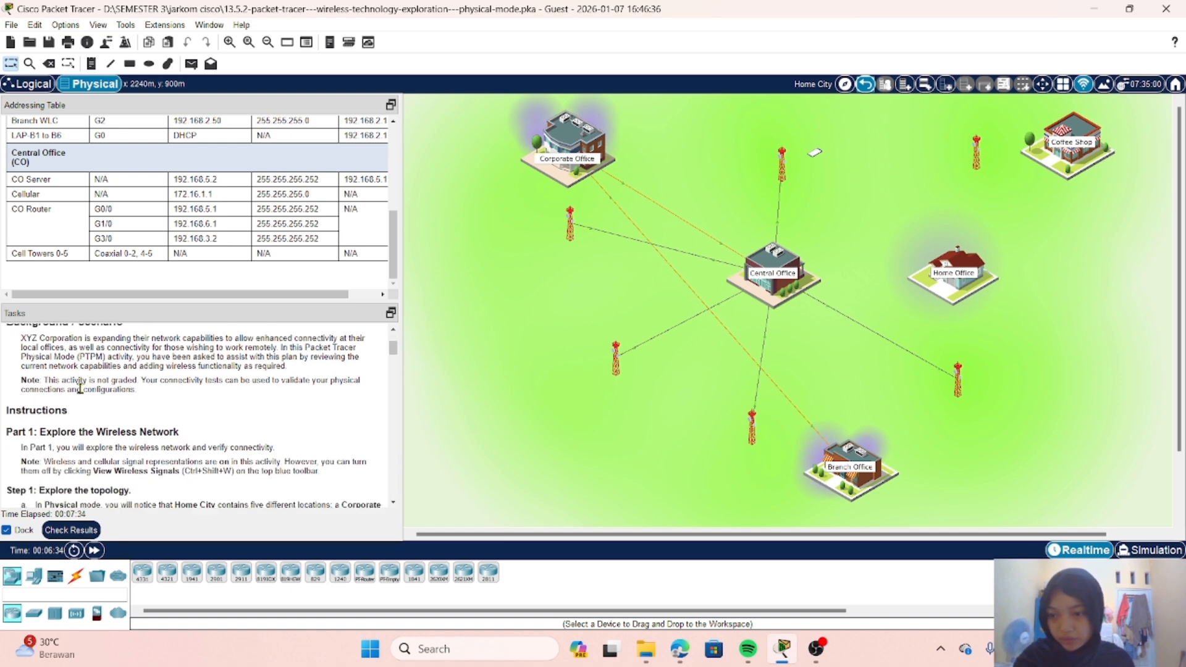
pyautogui.scroll(-2, 80, 388)
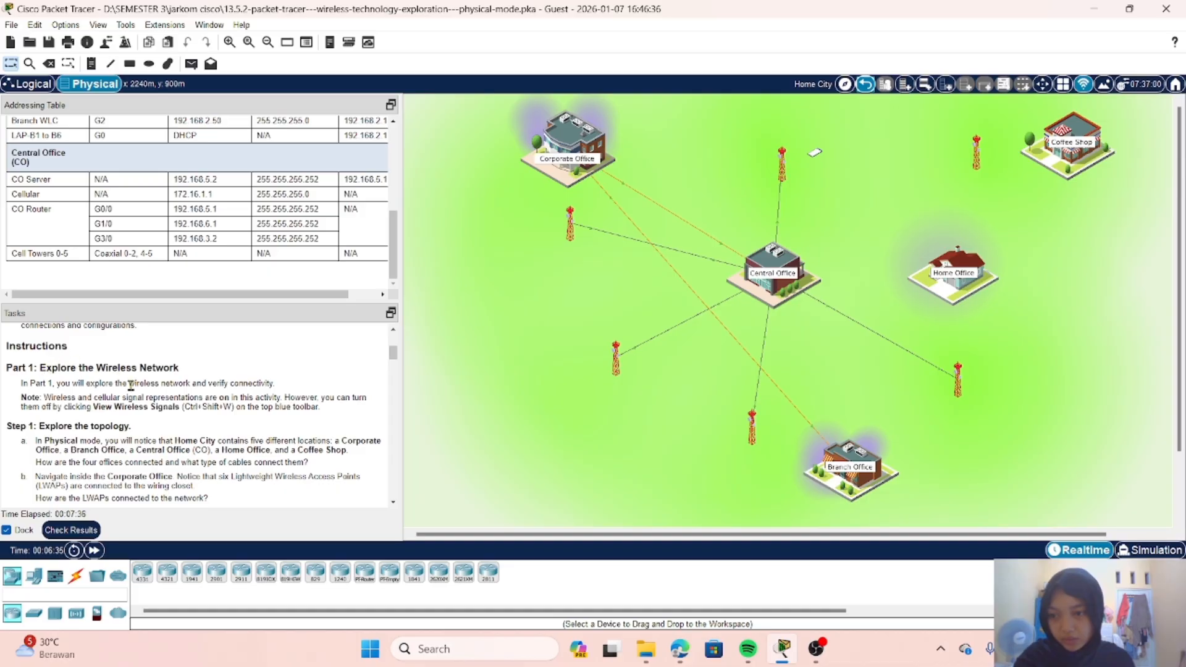
pyautogui.scroll(-3, 131, 386)
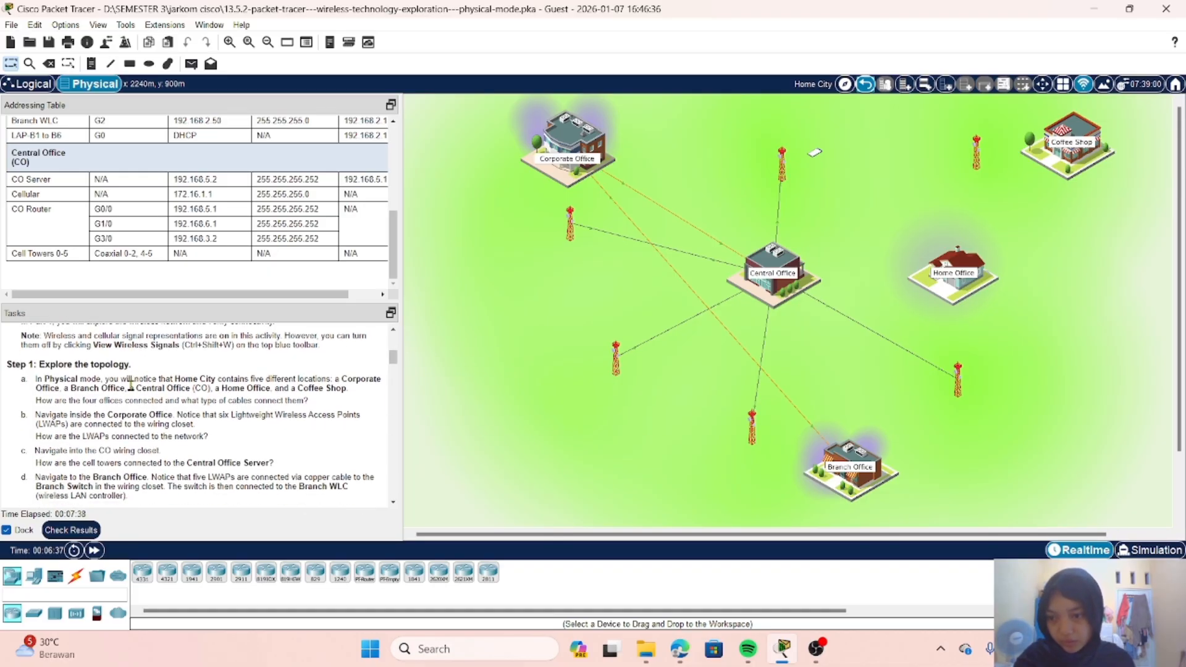
pyautogui.scroll(-6, 131, 386)
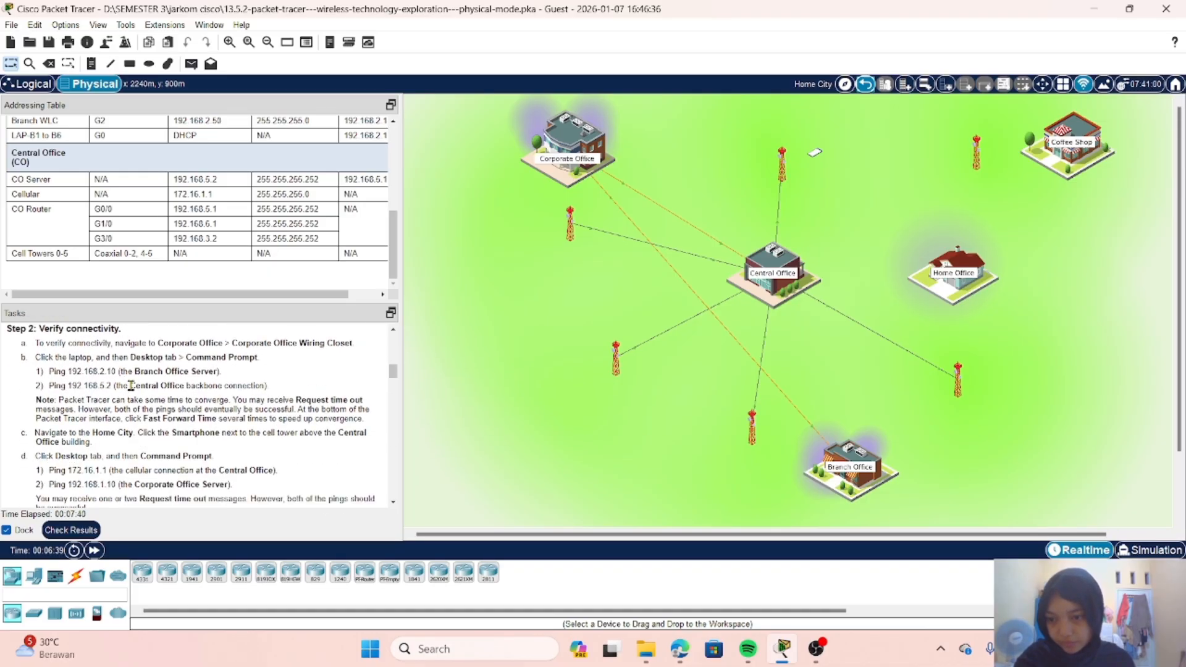
pyautogui.scroll(-15, 131, 385)
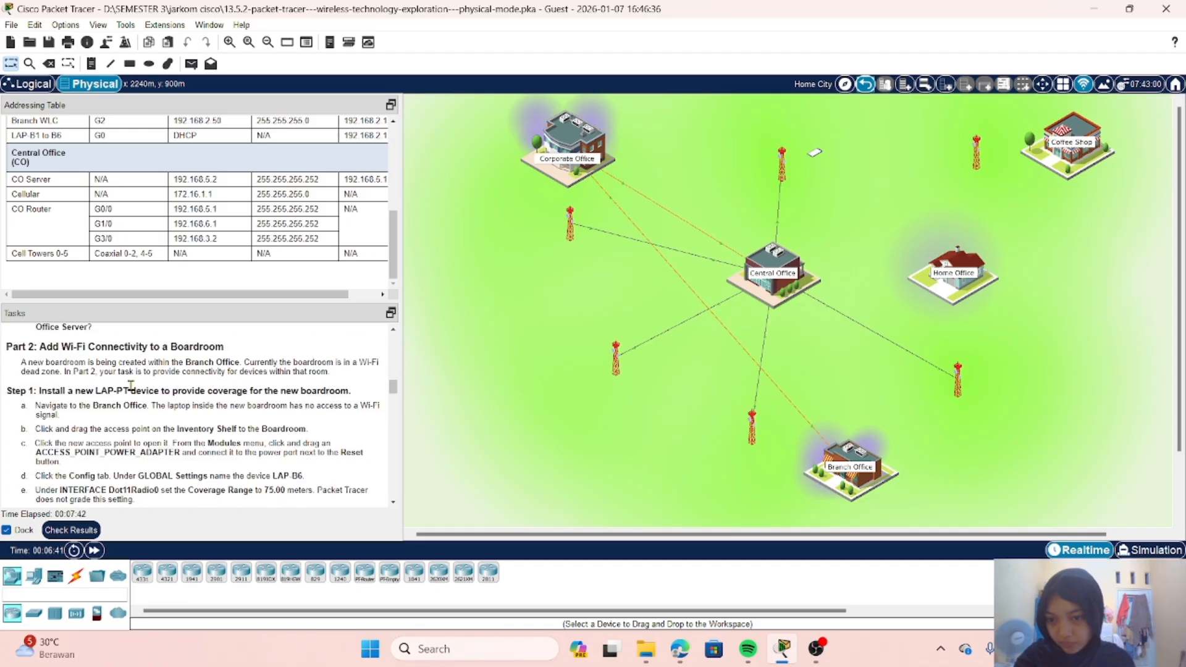
pyautogui.scroll(-20, 131, 385)
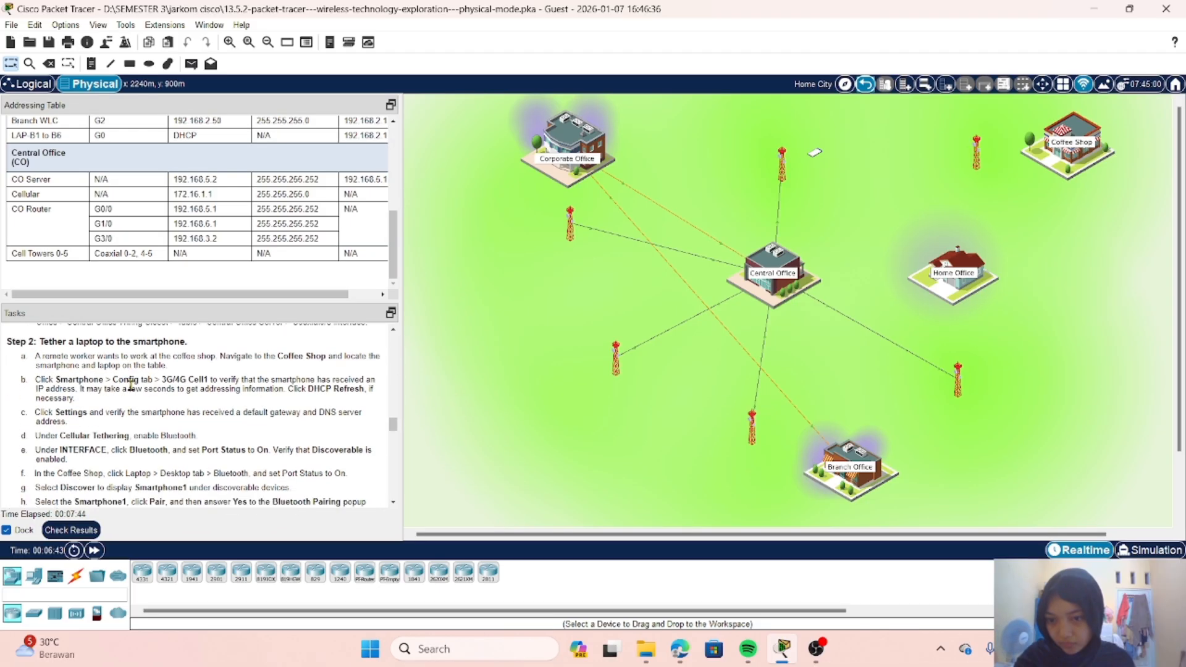
pyautogui.scroll(-15, 131, 385)
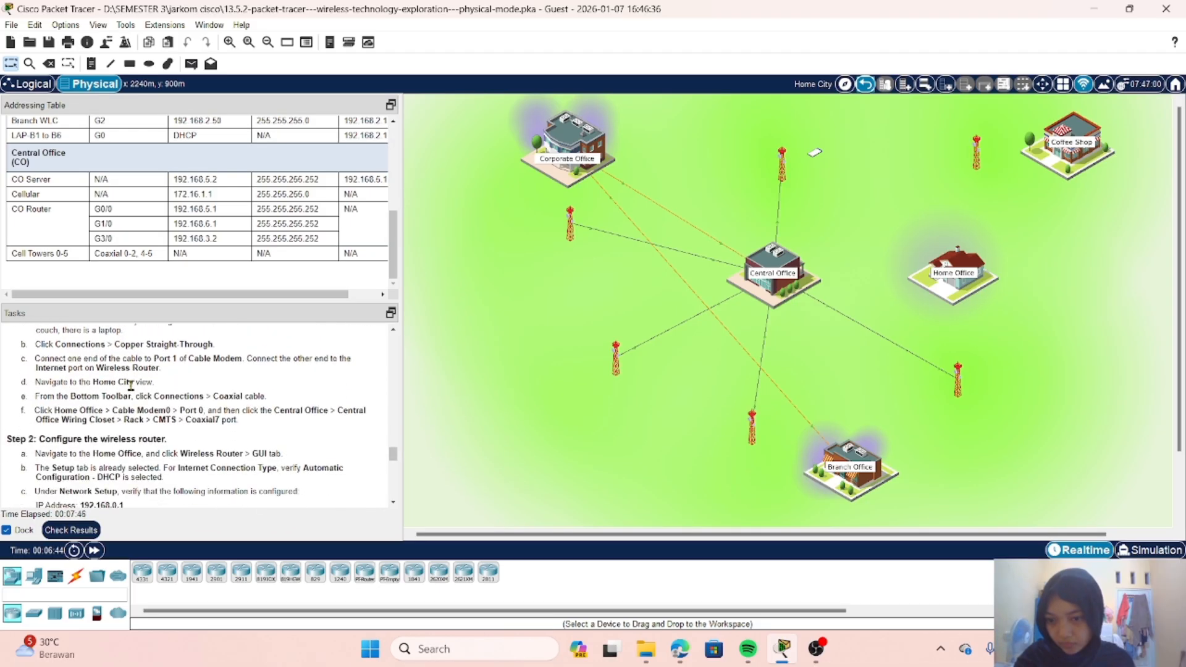
pyautogui.scroll(-15, 131, 385)
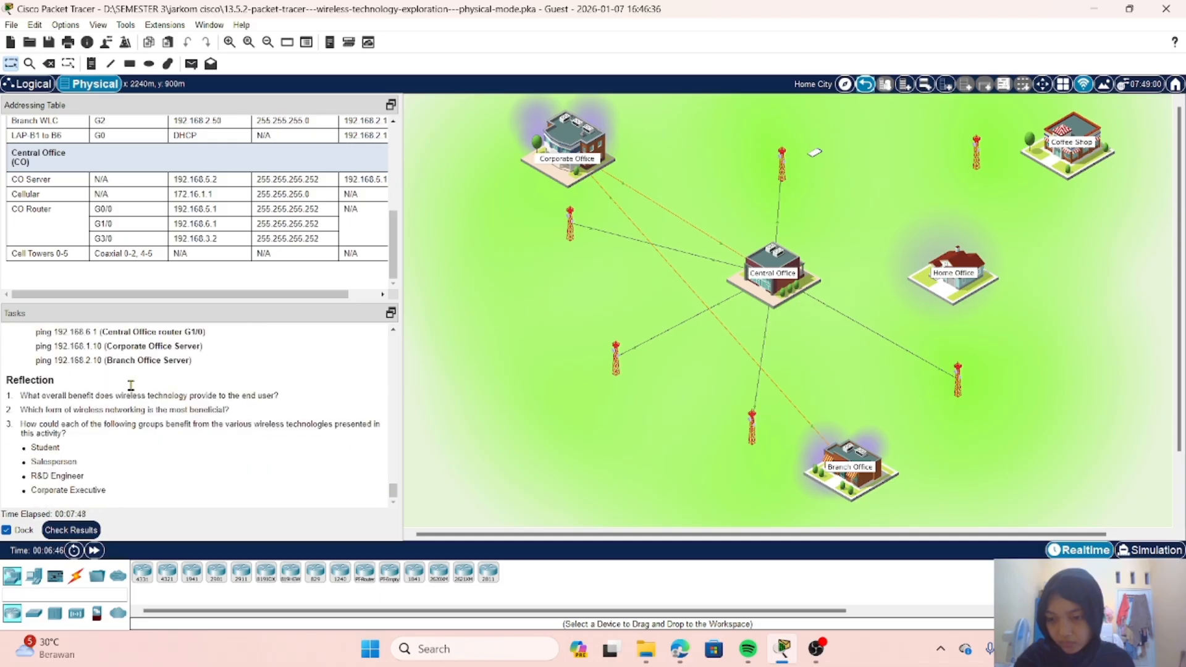
pyautogui.scroll(20, 131, 386)
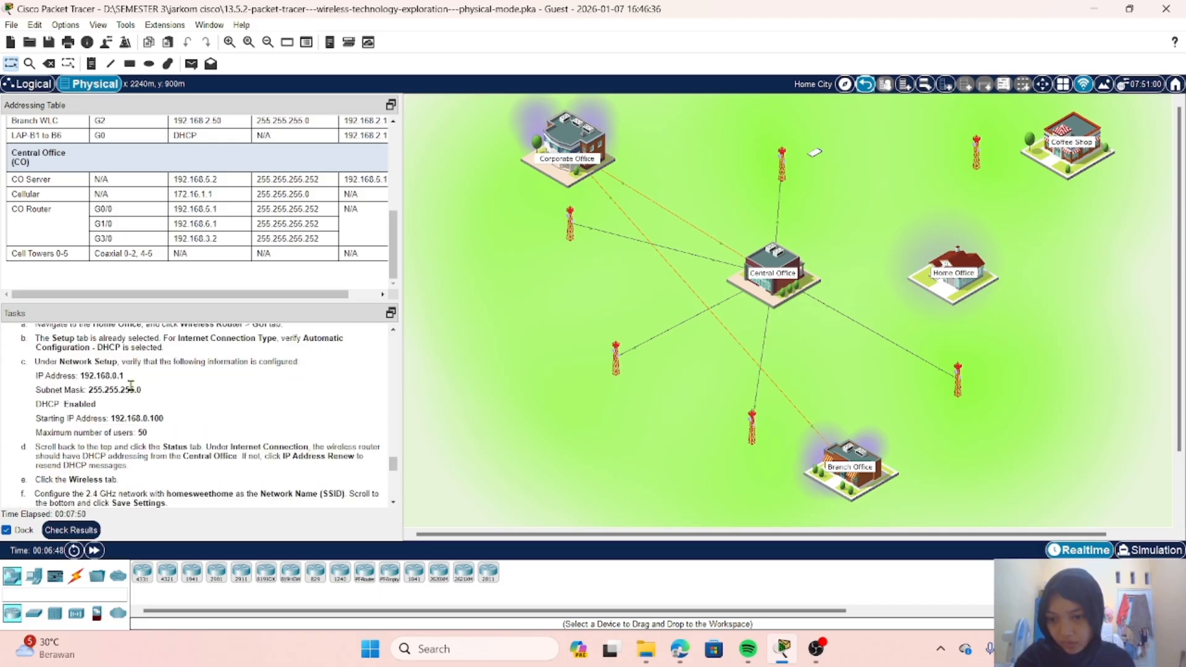
pyautogui.scroll(20, 131, 386)
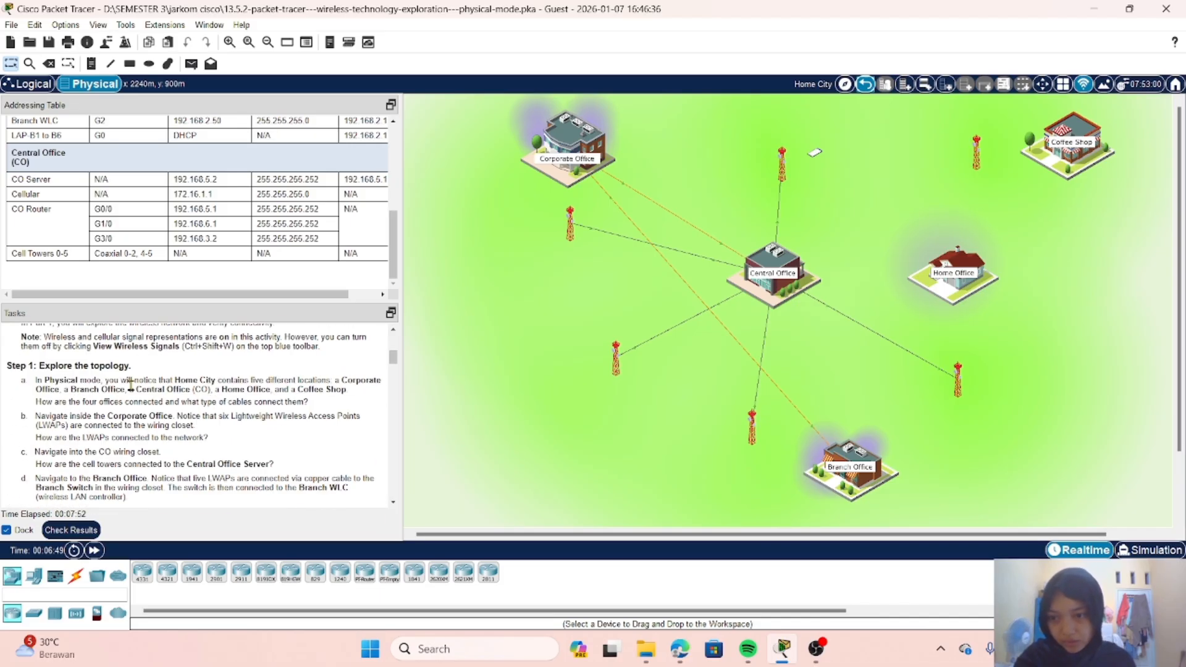
# Step: Read the Part 1, Step 1 instructions on exploring the topology of Home City
pyautogui.scroll(-8, 131, 386)
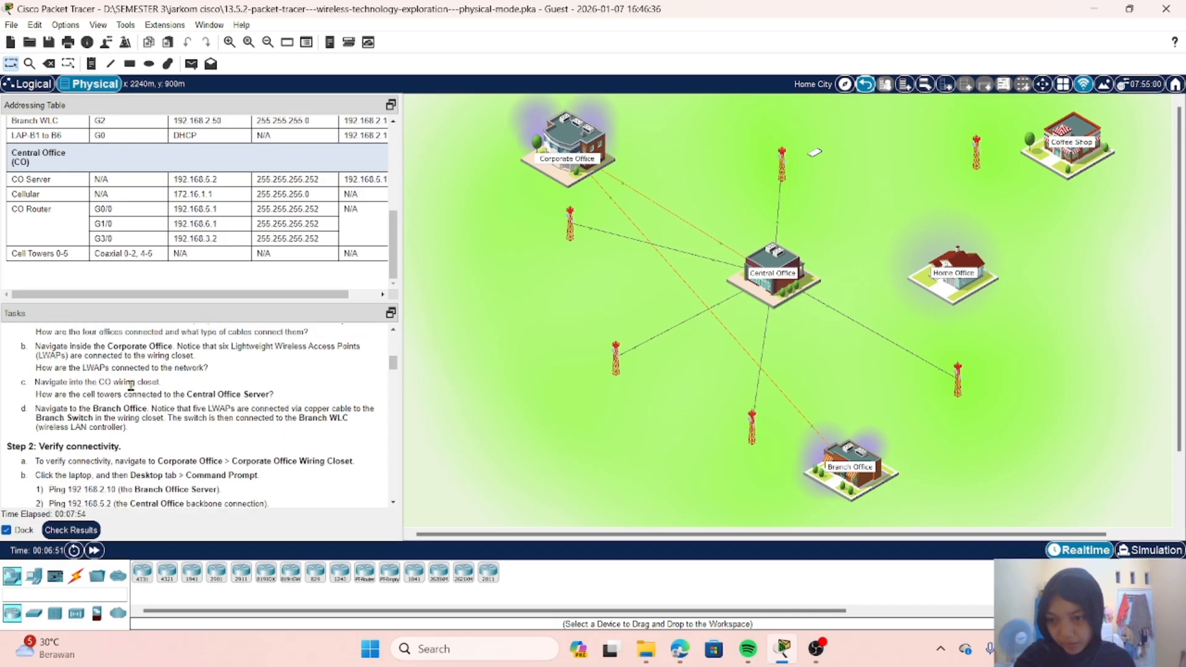
pyautogui.scroll(5, 131, 385)
pyautogui.scroll(-2, 131, 386)
pyautogui.scroll(-1, 131, 386)
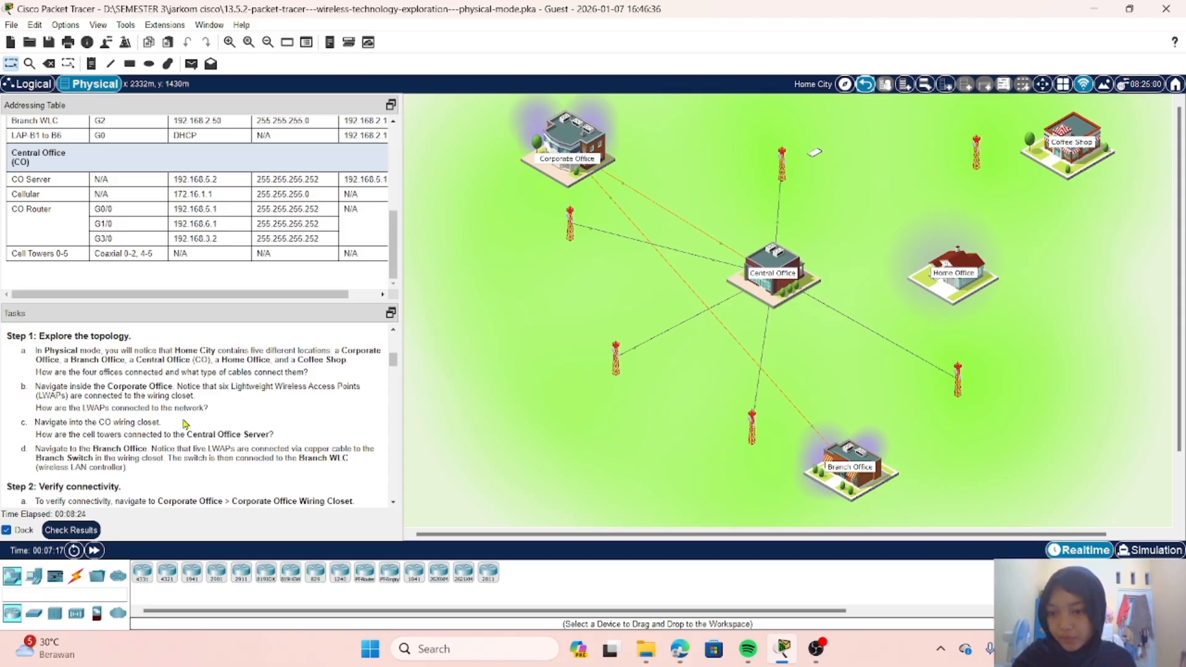
pyautogui.scroll(-1, 92, 388)
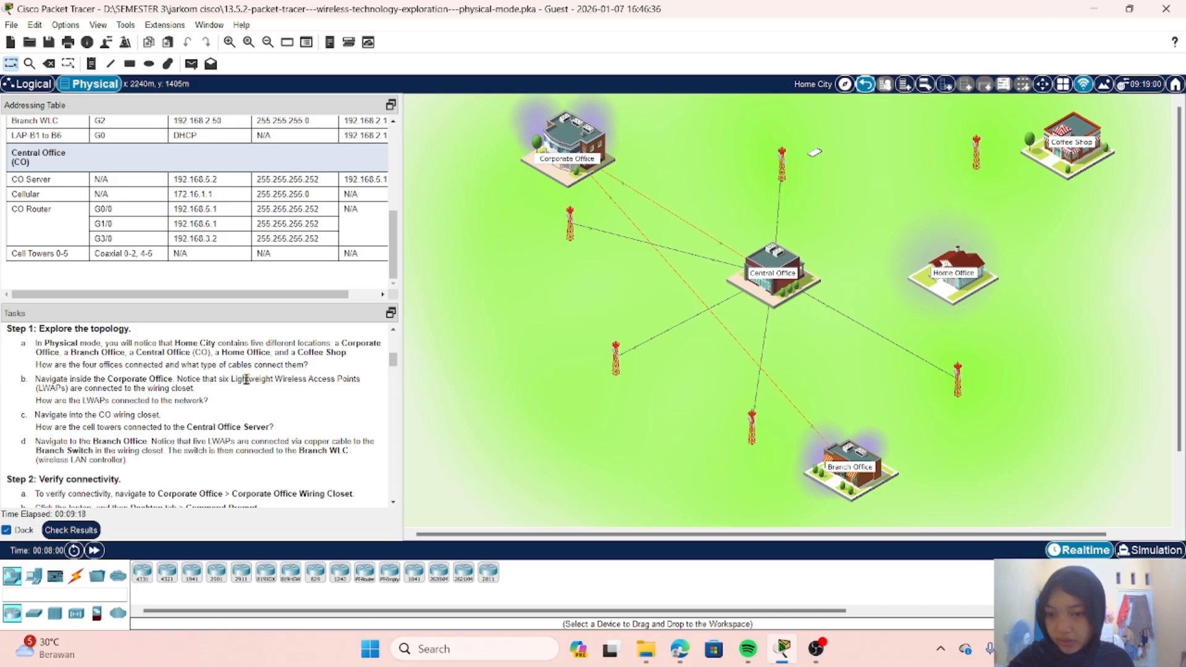
pyautogui.scroll(-1, 247, 378)
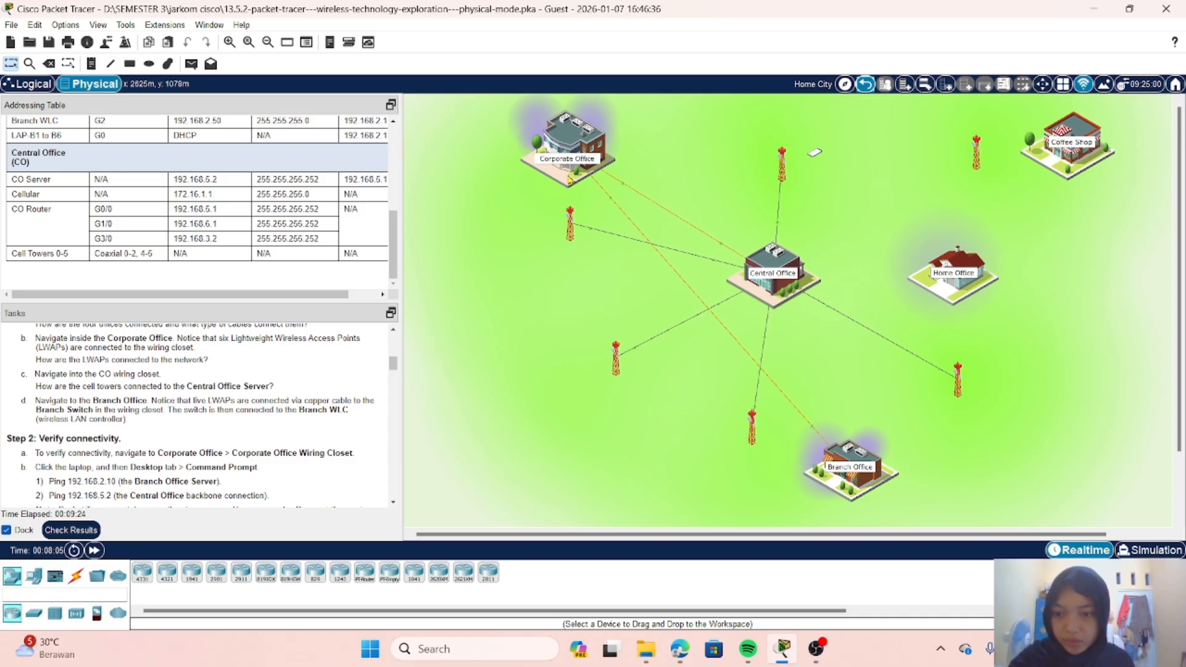
# Step: Go into the Corporate Office and its wiring closet to examine how the lightweight access points are connected
pyautogui.click(572, 129)
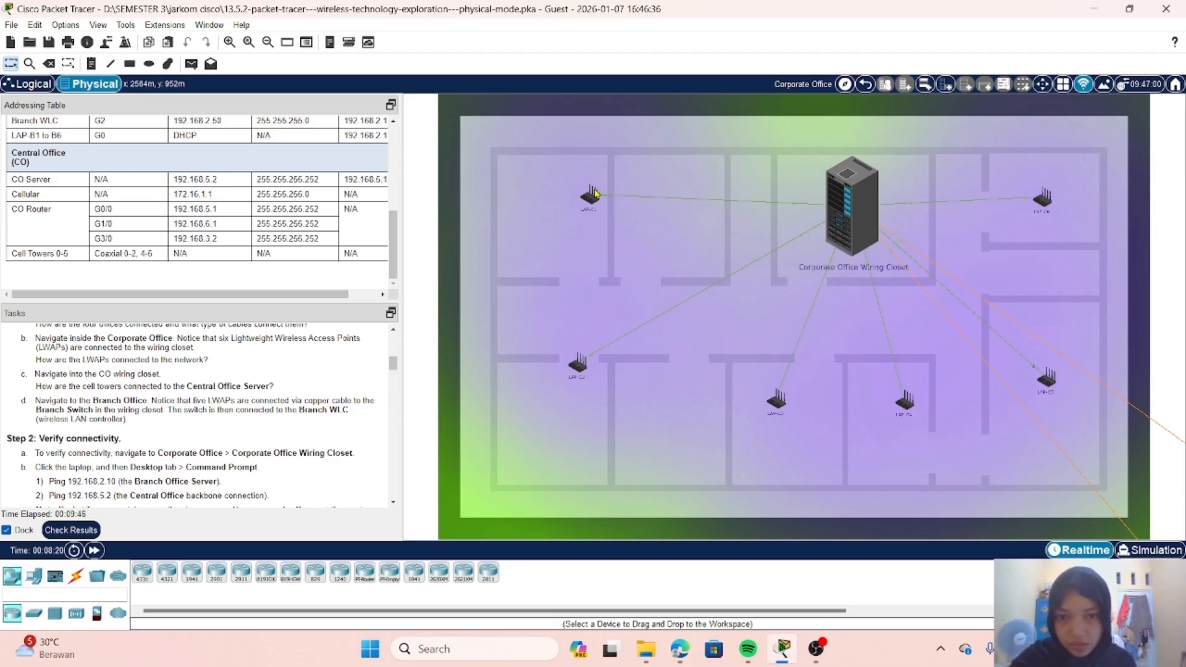
pyautogui.moveTo(592, 194)
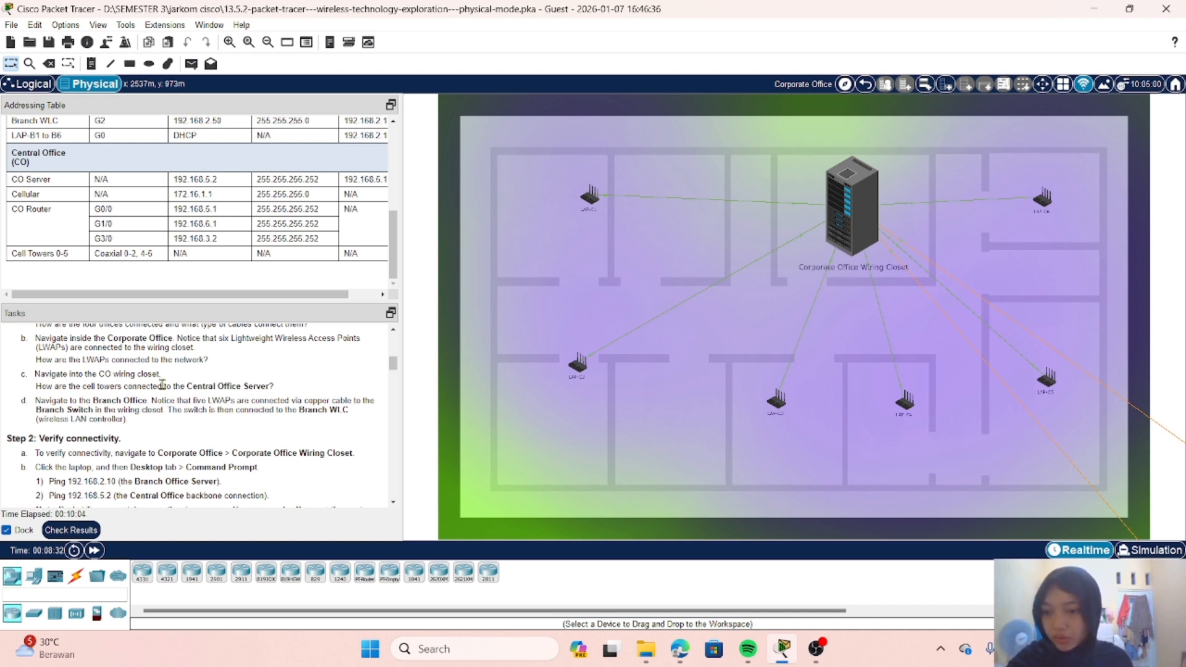
pyautogui.scroll(-1, 162, 386)
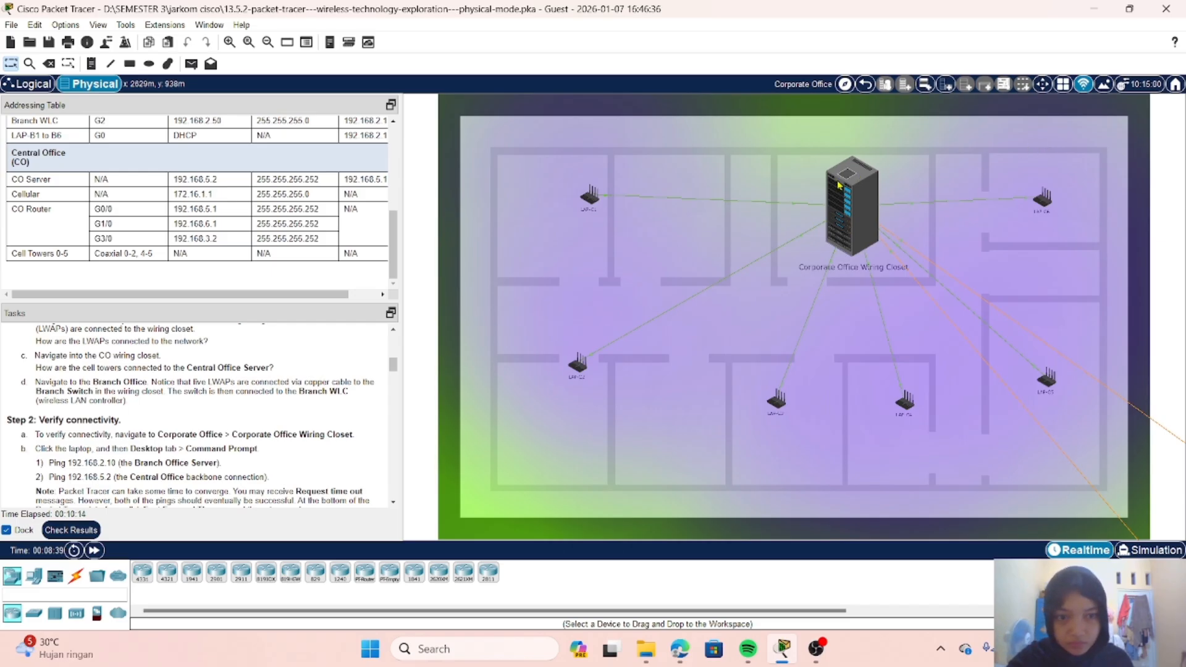
pyautogui.click(856, 196)
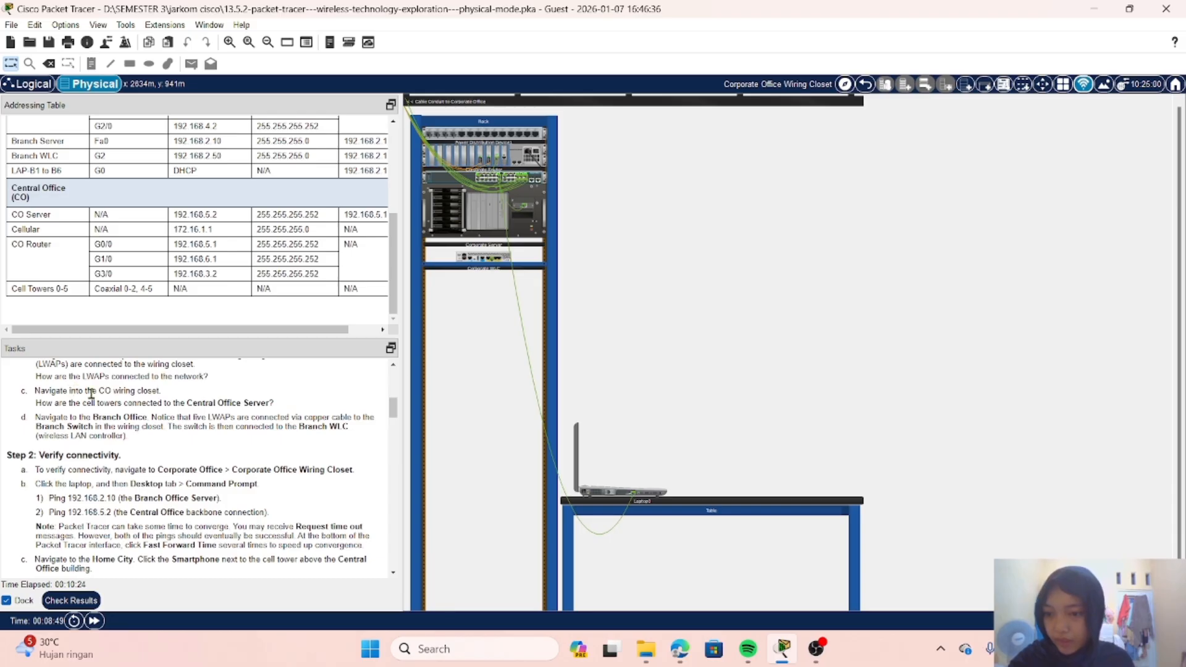
pyautogui.scroll(-1, 91, 394)
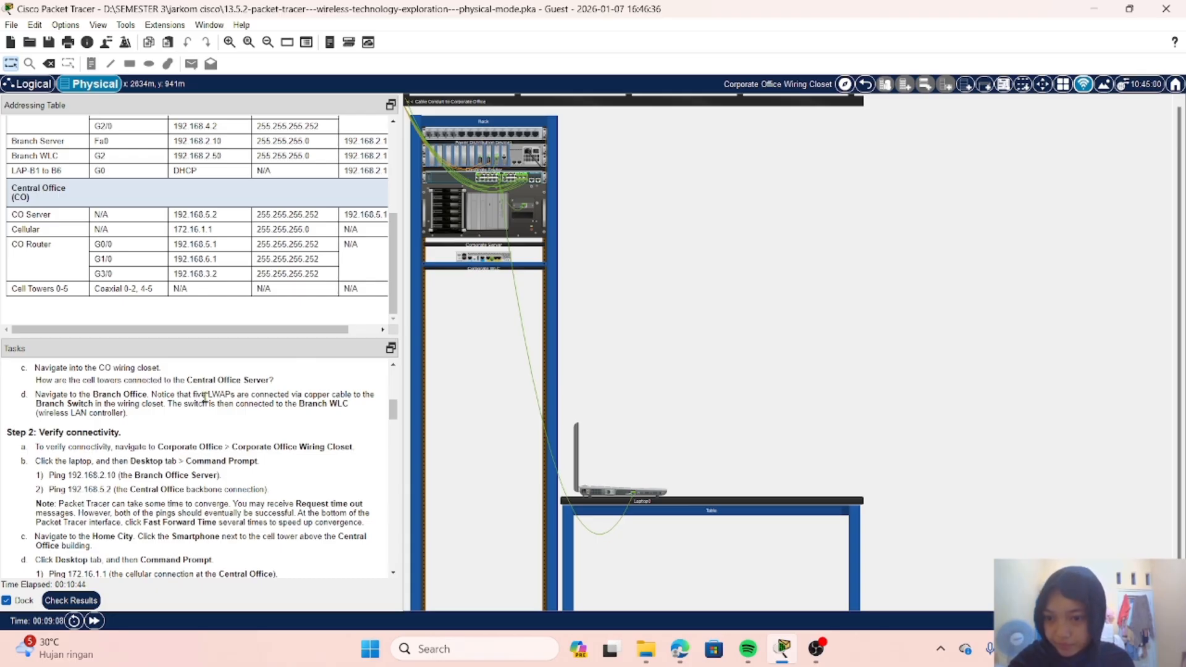
# Step: Return to Home City and go into the Branch Office to examine its access point connections
pyautogui.click(866, 87)
pyautogui.click(866, 87)
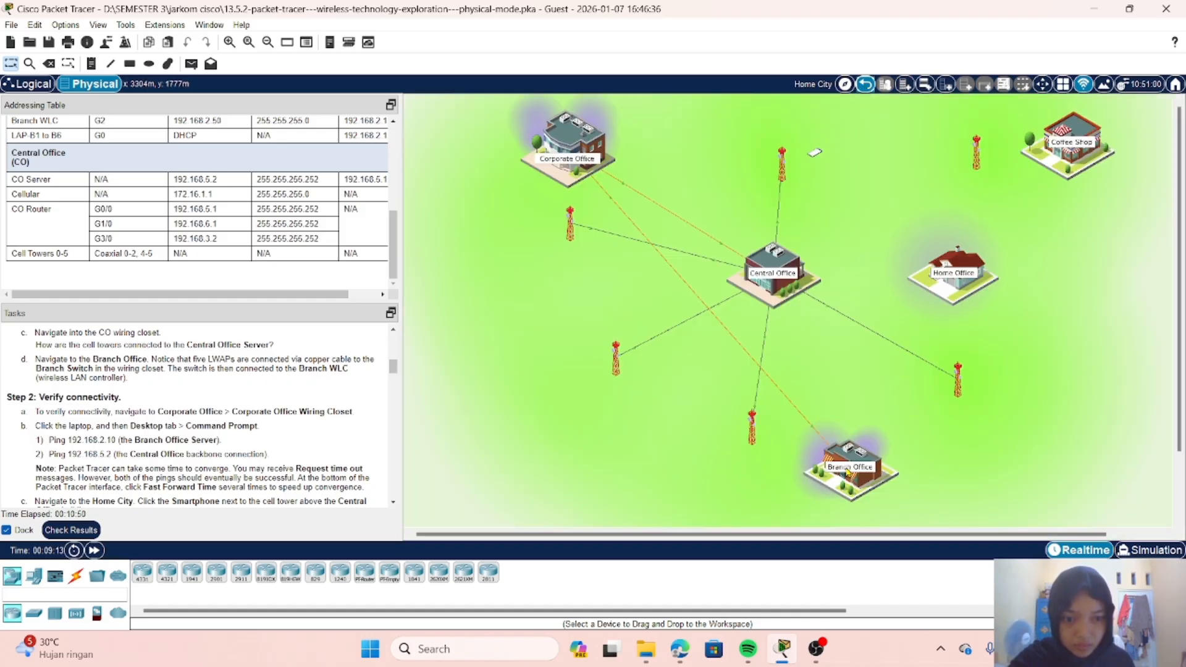
pyautogui.click(847, 473)
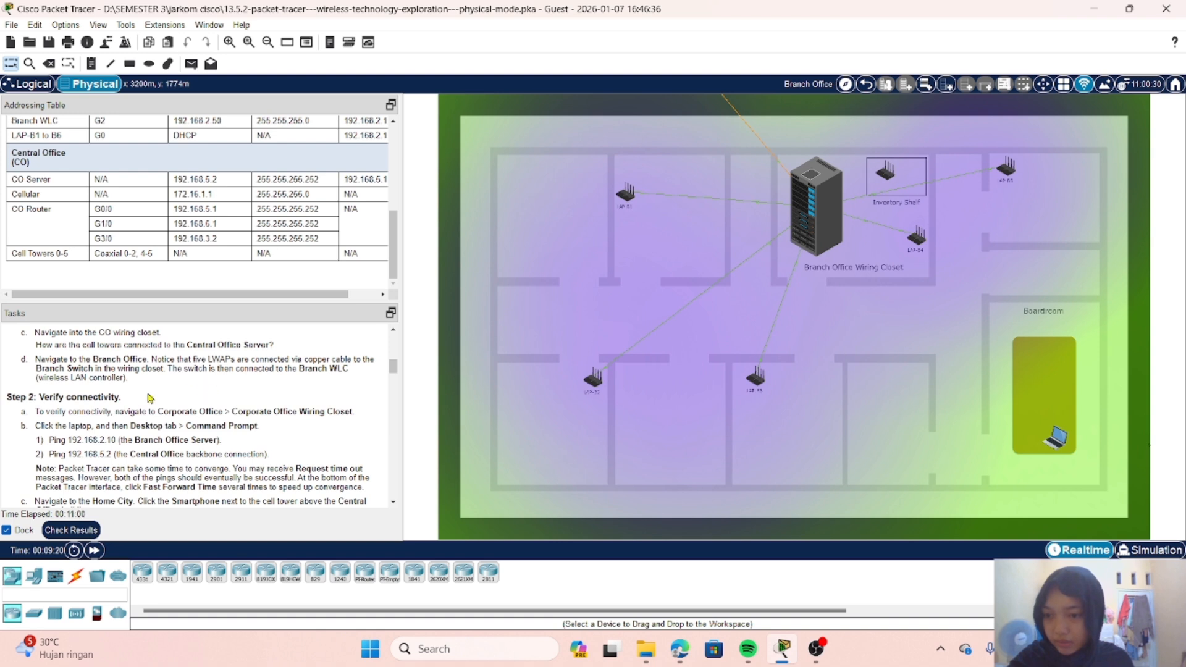
# Step: Read the Part 1, Step 2 instructions on verifying connectivity with pings from the laptop and smartphone
pyautogui.scroll(-1, 141, 400)
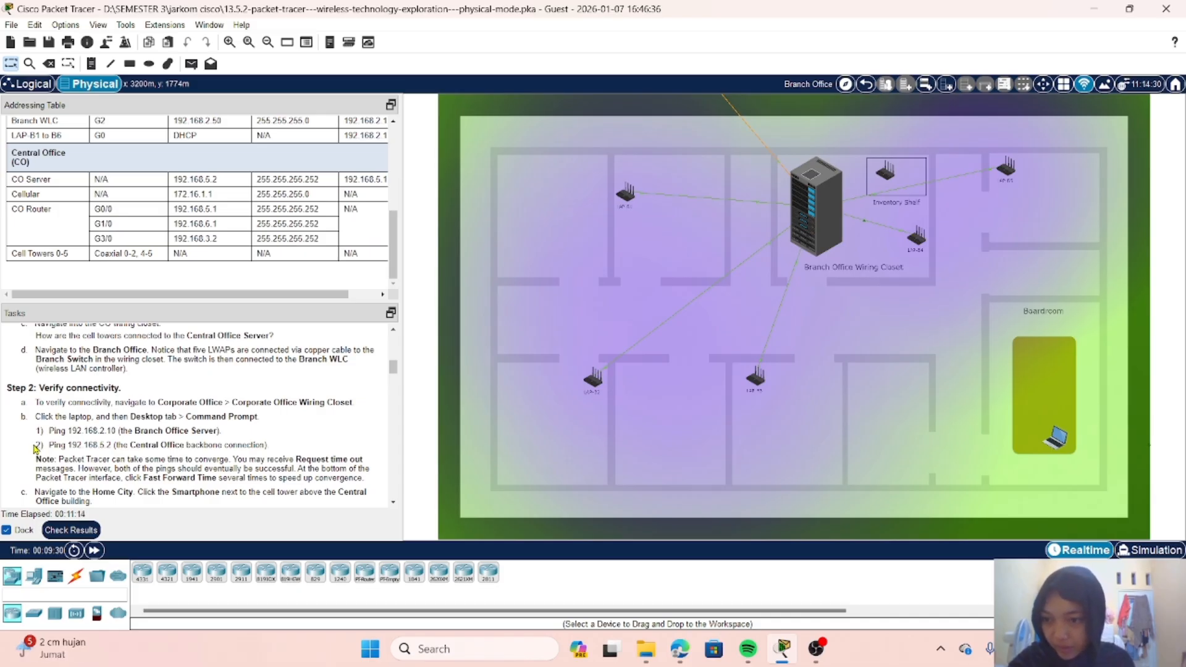
pyautogui.scroll(1, 190, 387)
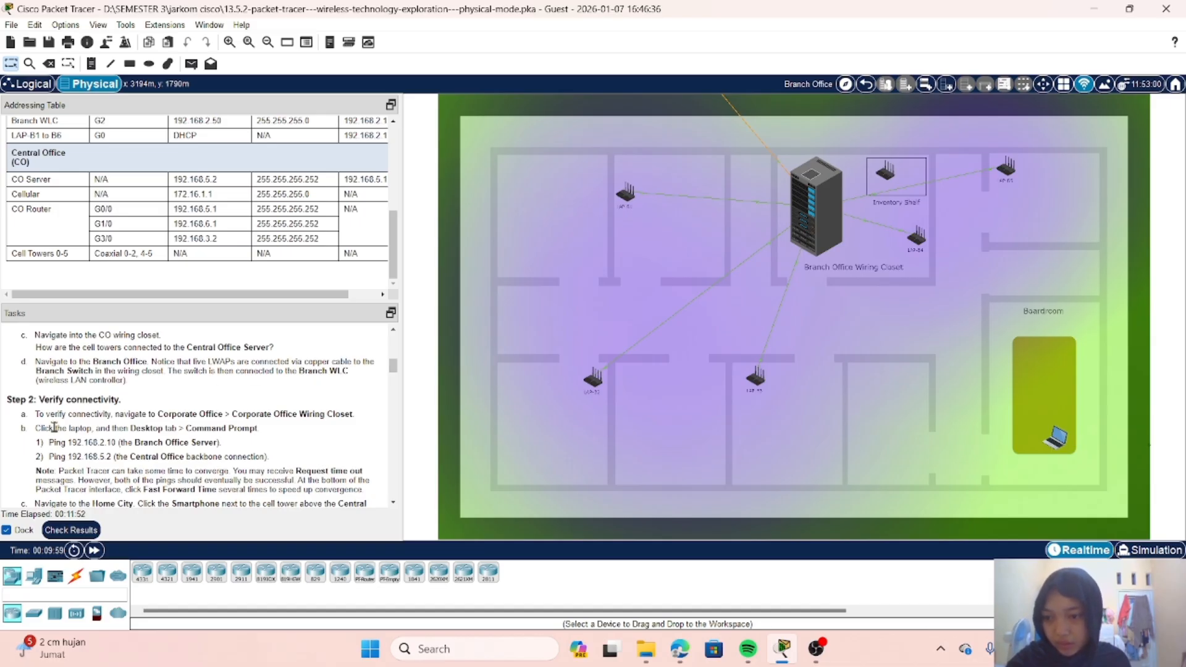
pyautogui.scroll(-1, 54, 427)
pyautogui.scroll(-1, 54, 426)
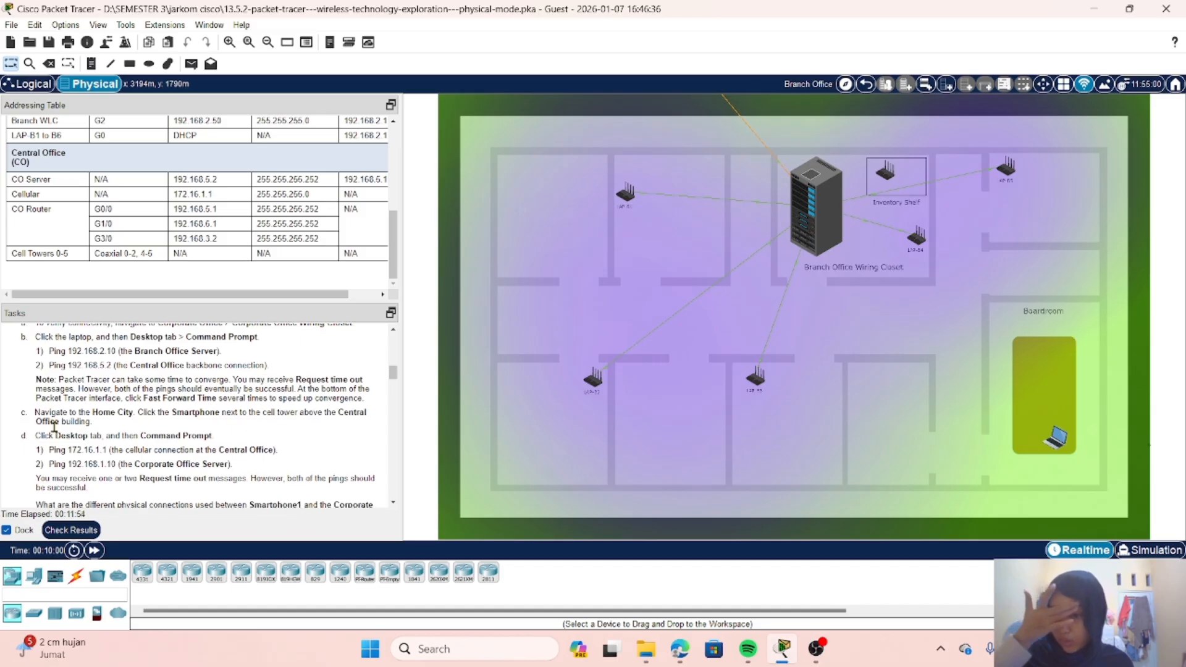
pyautogui.scroll(1, 55, 427)
pyautogui.scroll(1, 54, 427)
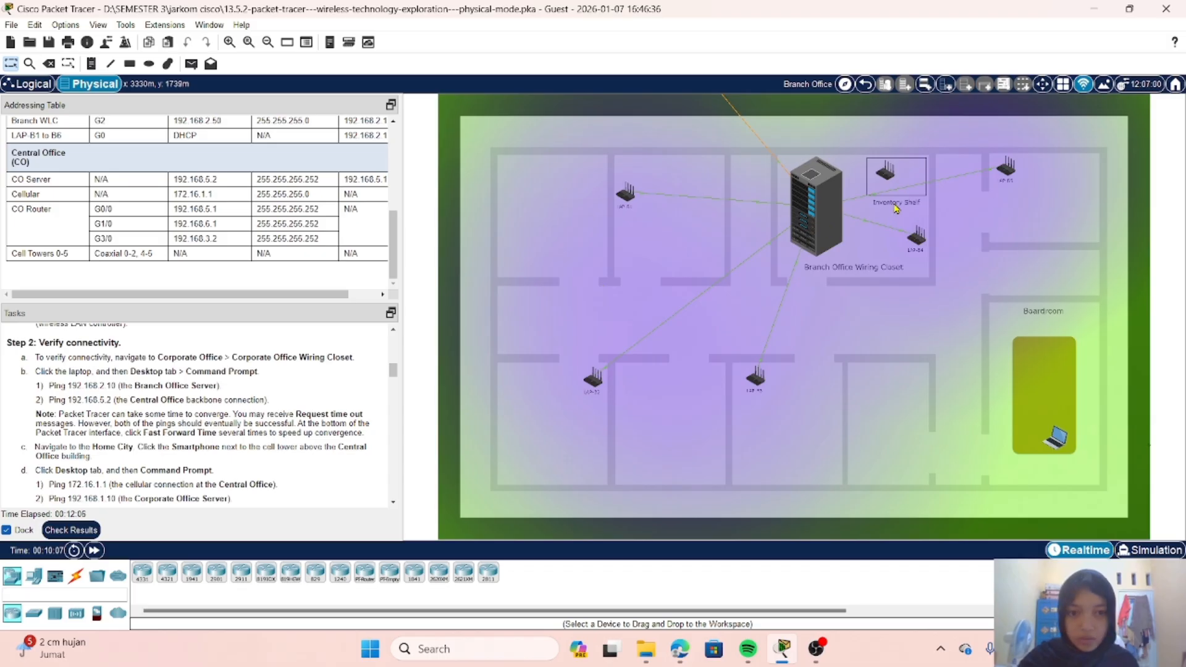
# Step: Go back through Home City to the Corporate Office Wiring Closet and open the laptop on the table
pyautogui.click(865, 85)
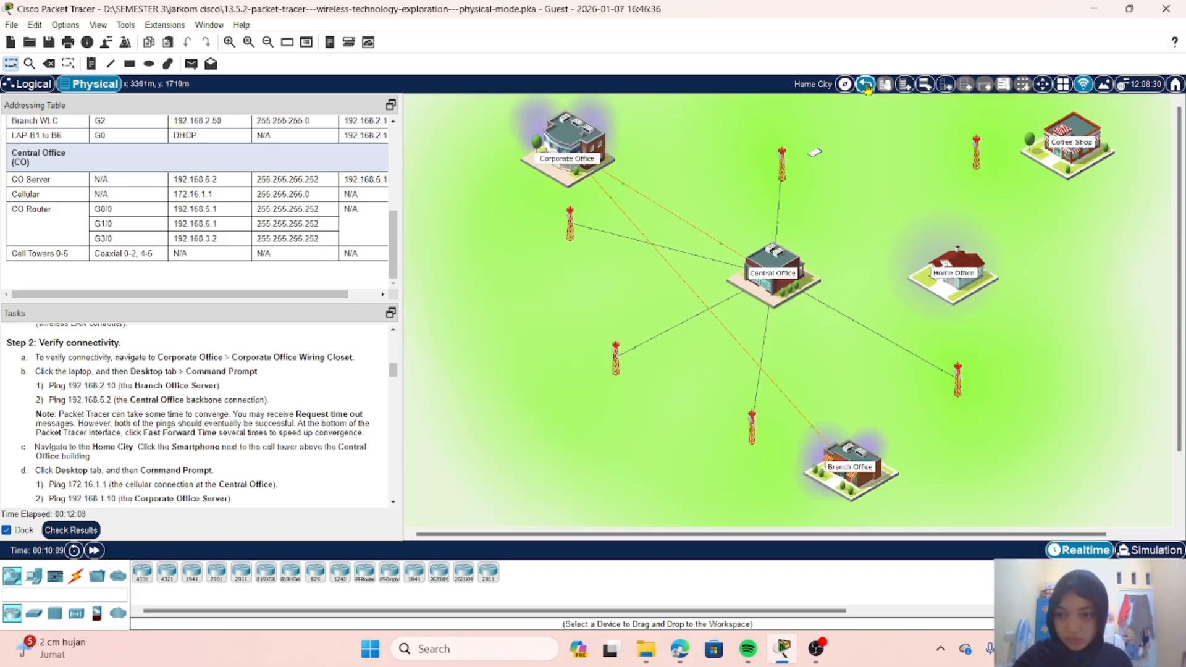
pyautogui.click(568, 140)
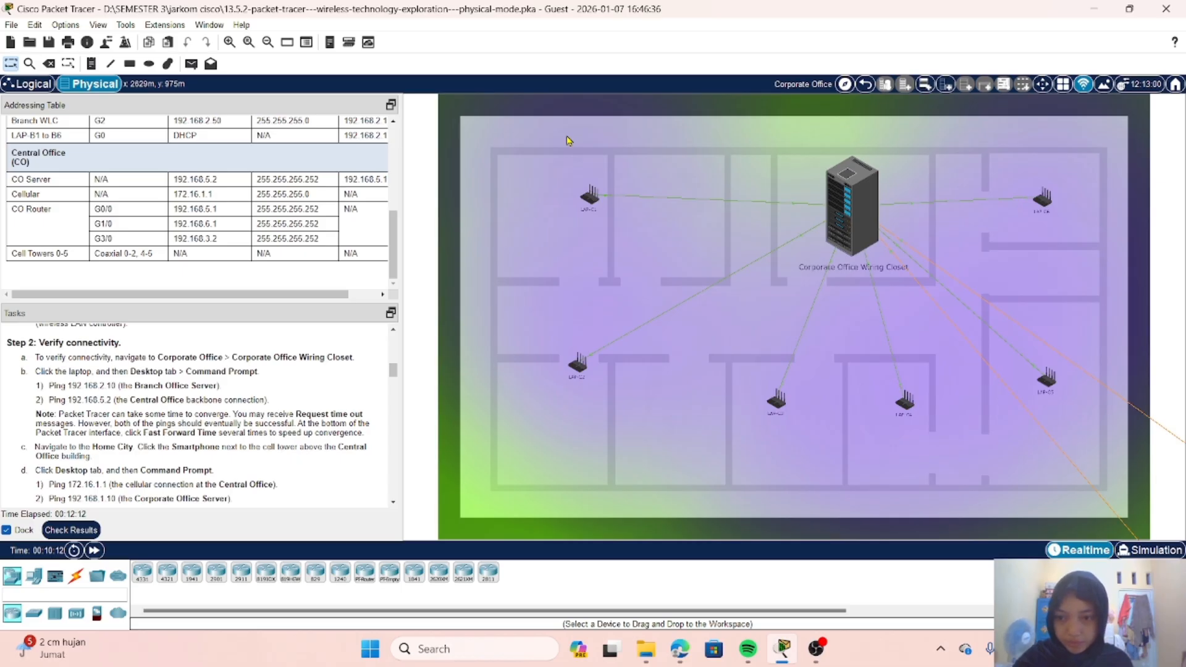
pyautogui.click(857, 189)
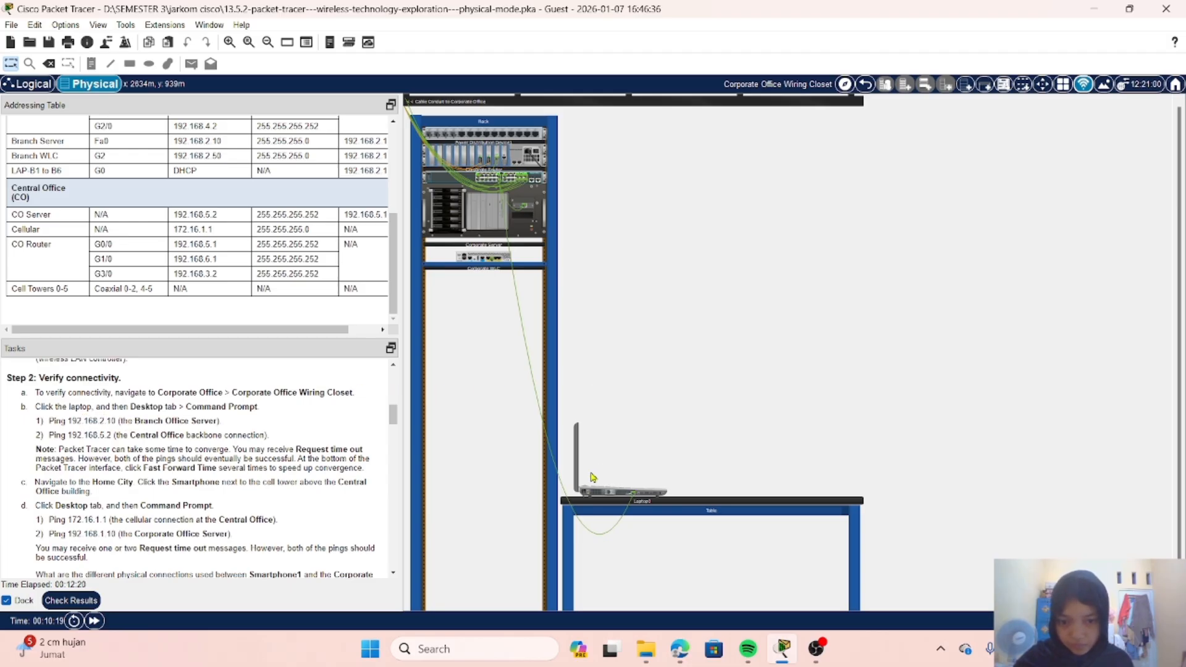
pyautogui.click(594, 492)
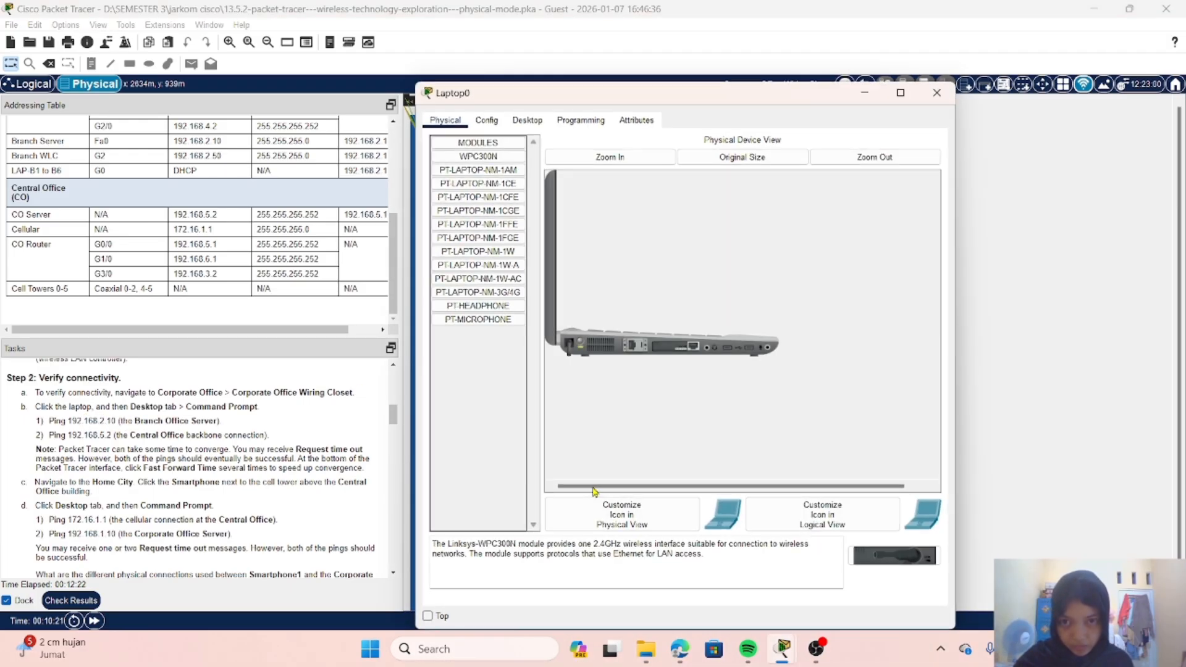
# Step: Open the laptop's Command Prompt and ping the Branch Office Server at 192.168.2.10
pyautogui.click(528, 121)
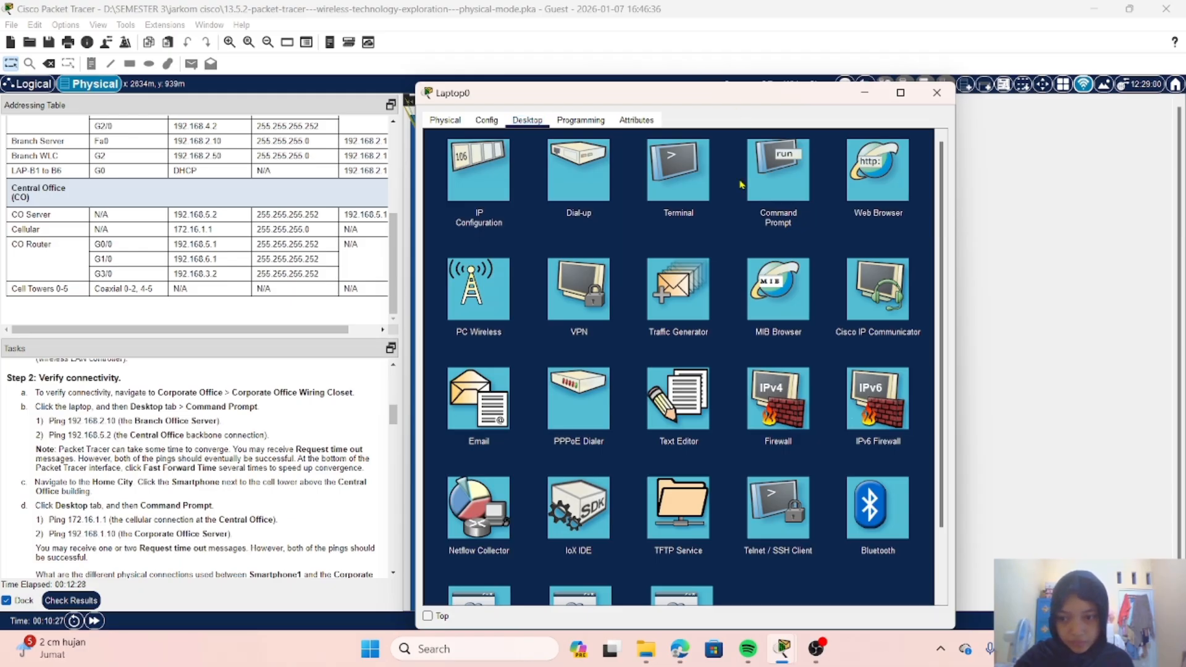
pyautogui.click(778, 175)
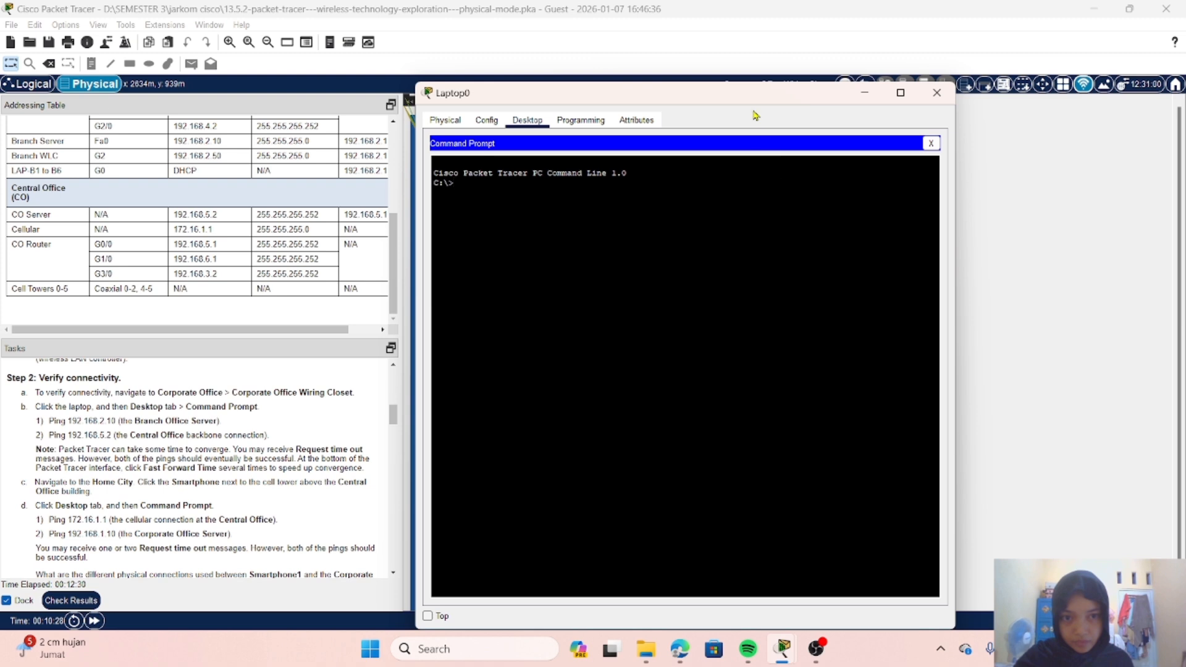
pyautogui.moveTo(751, 104); pyautogui.dragTo(845, 109)
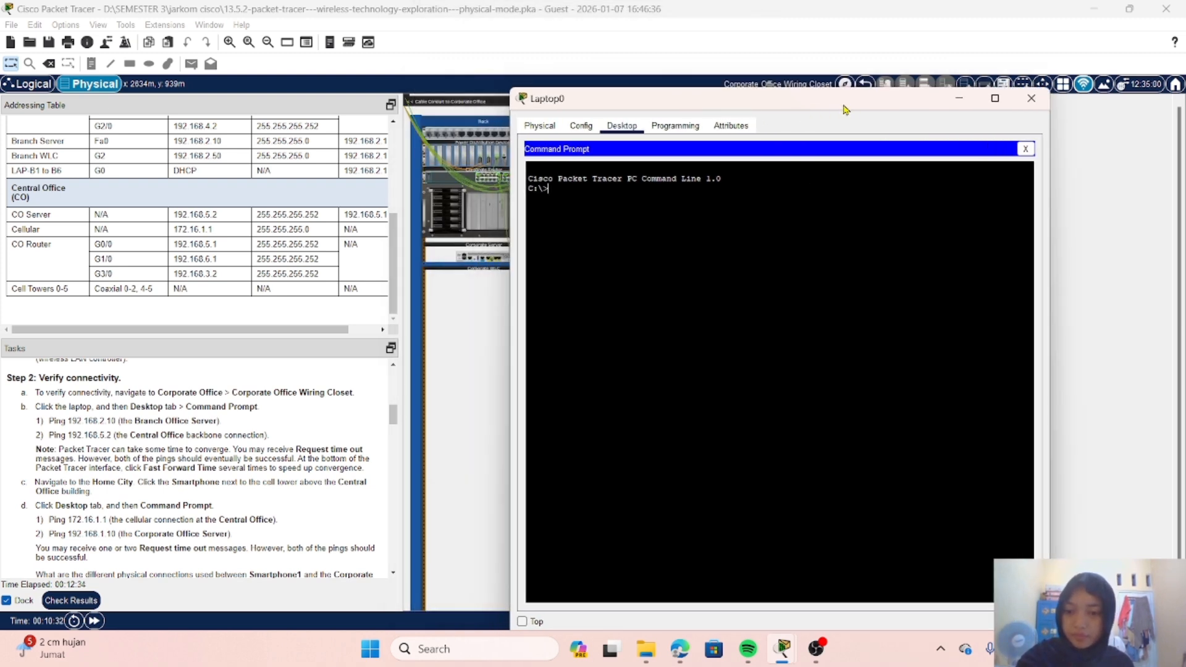
pyautogui.write('ping ')
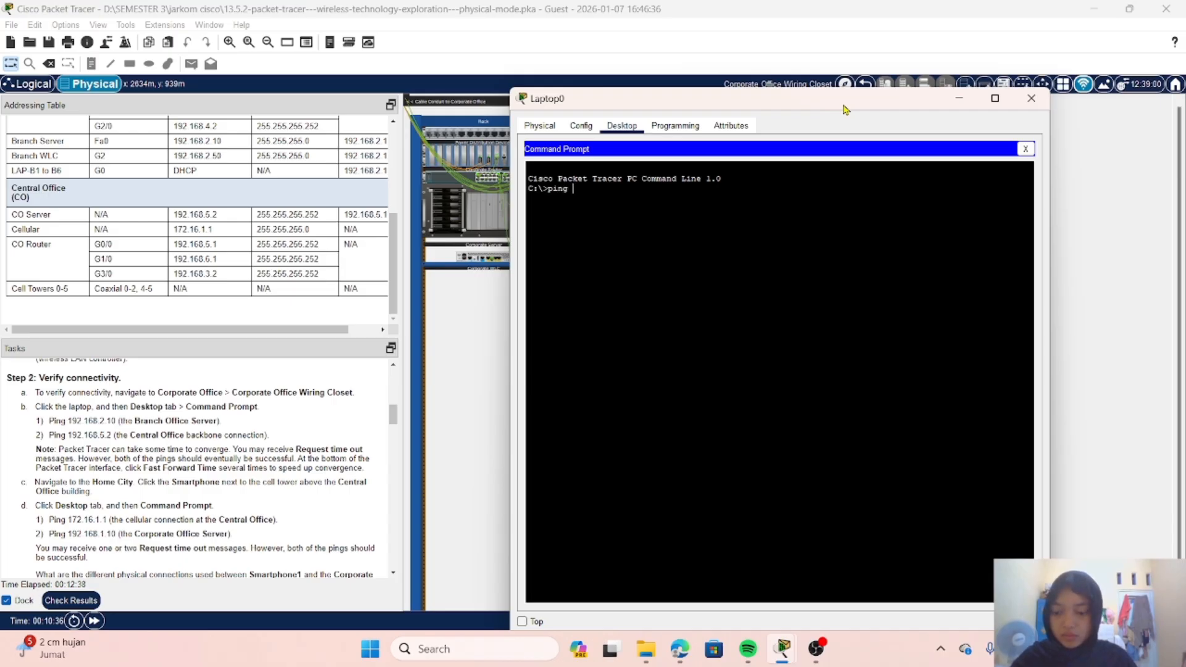
pyautogui.write('192.')
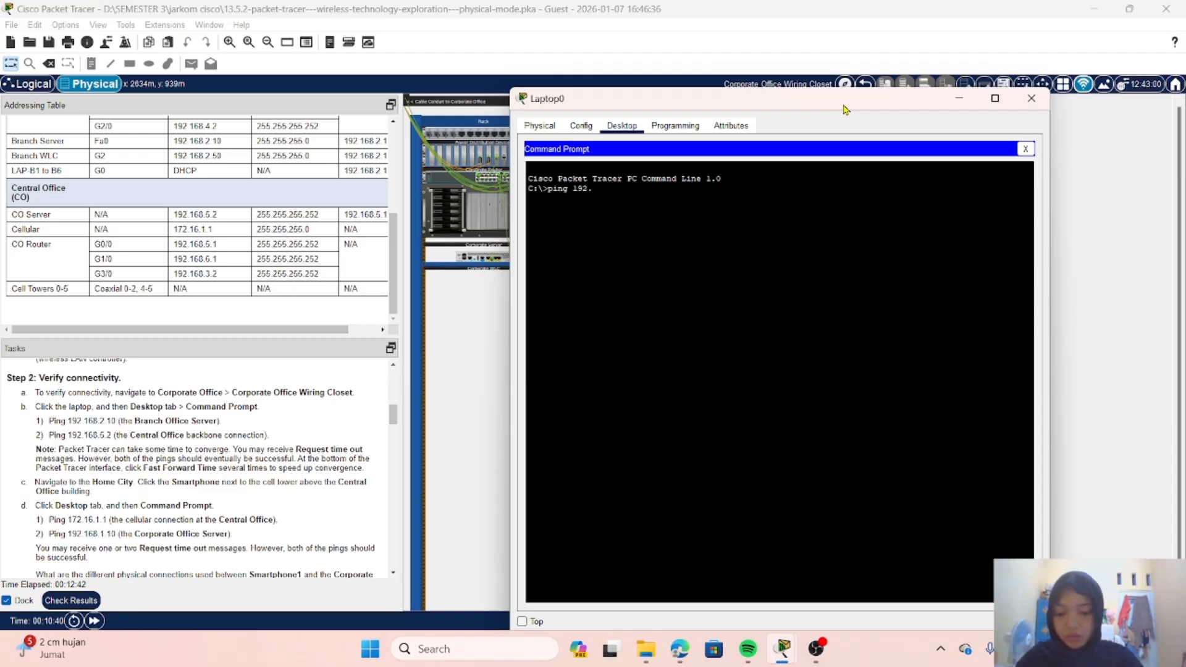
pyautogui.write('168')
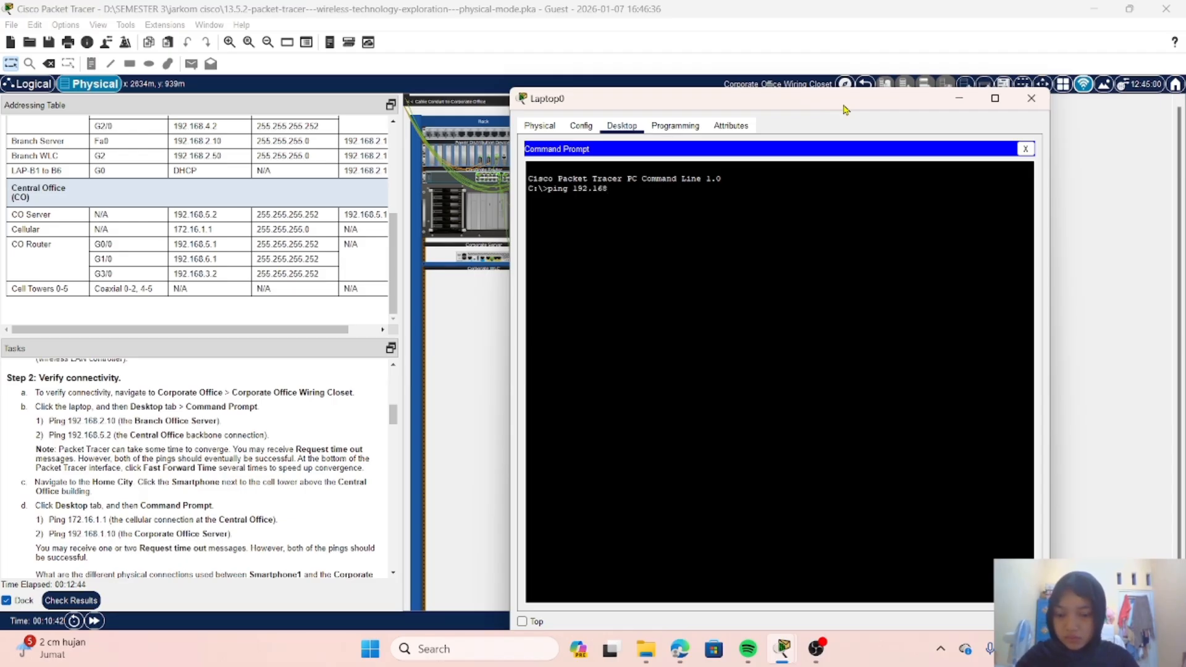
pyautogui.write('.2.')
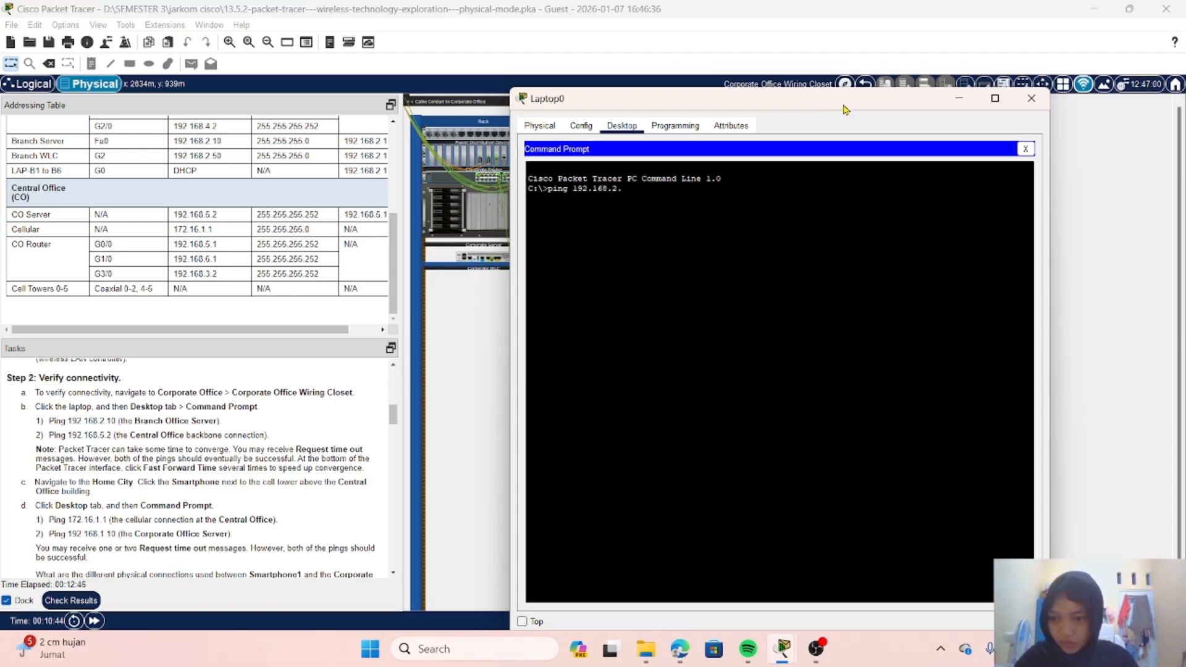
pyautogui.write('10')
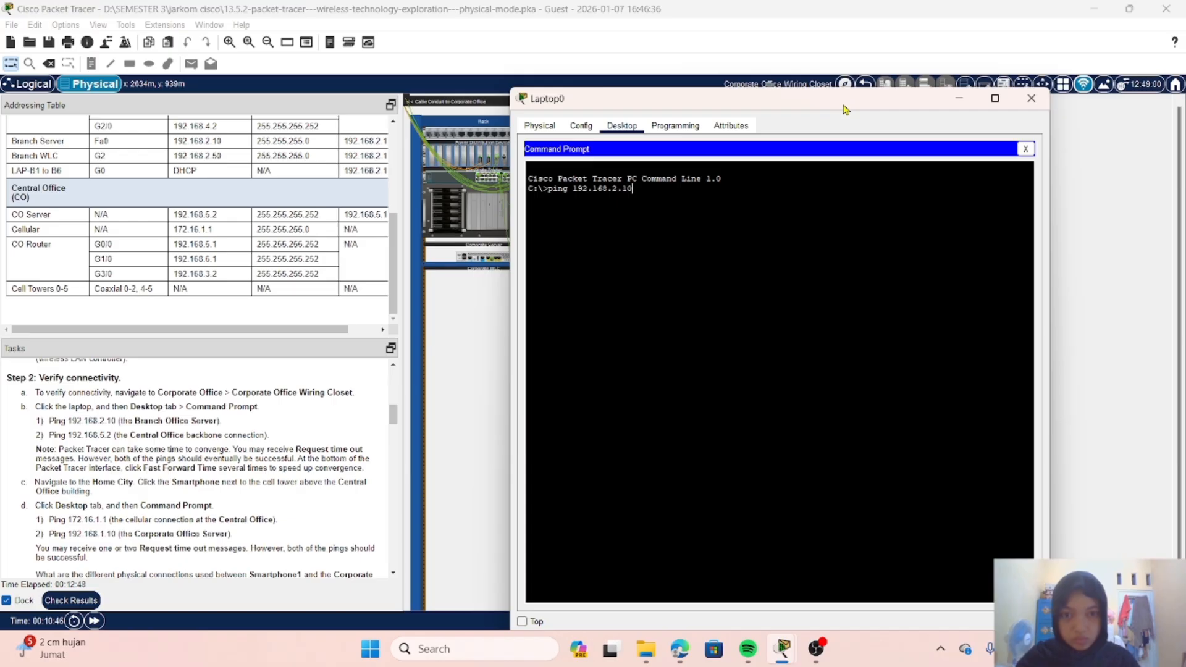
pyautogui.press('Return')
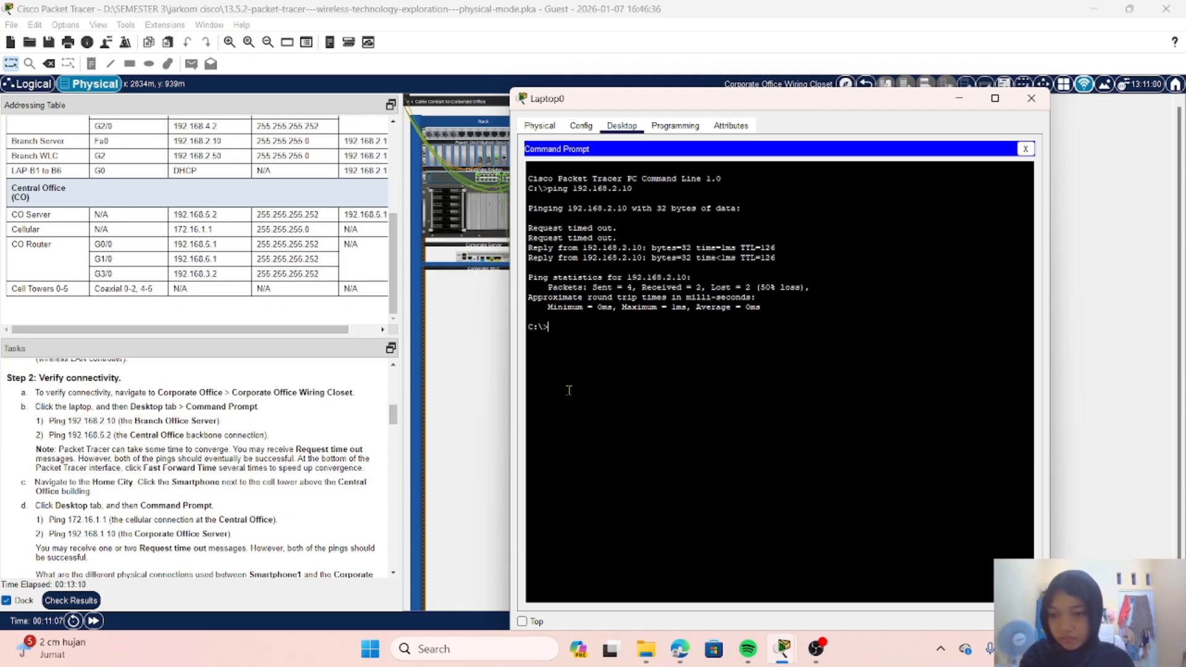
# Step: Ping the Central Office backbone connection at 192.168.5.2 from the laptop
pyautogui.press('Up')
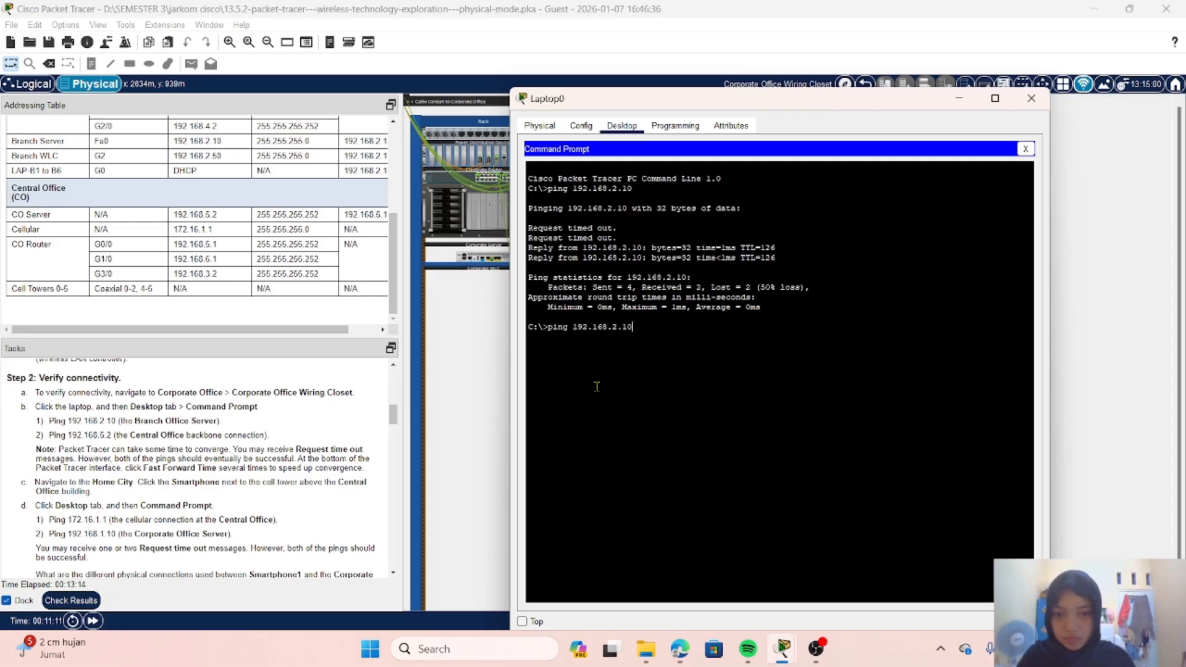
pyautogui.press('BackSpace')
pyautogui.press('BackSpace')
pyautogui.press('BackSpace')
pyautogui.press('BackSpace')
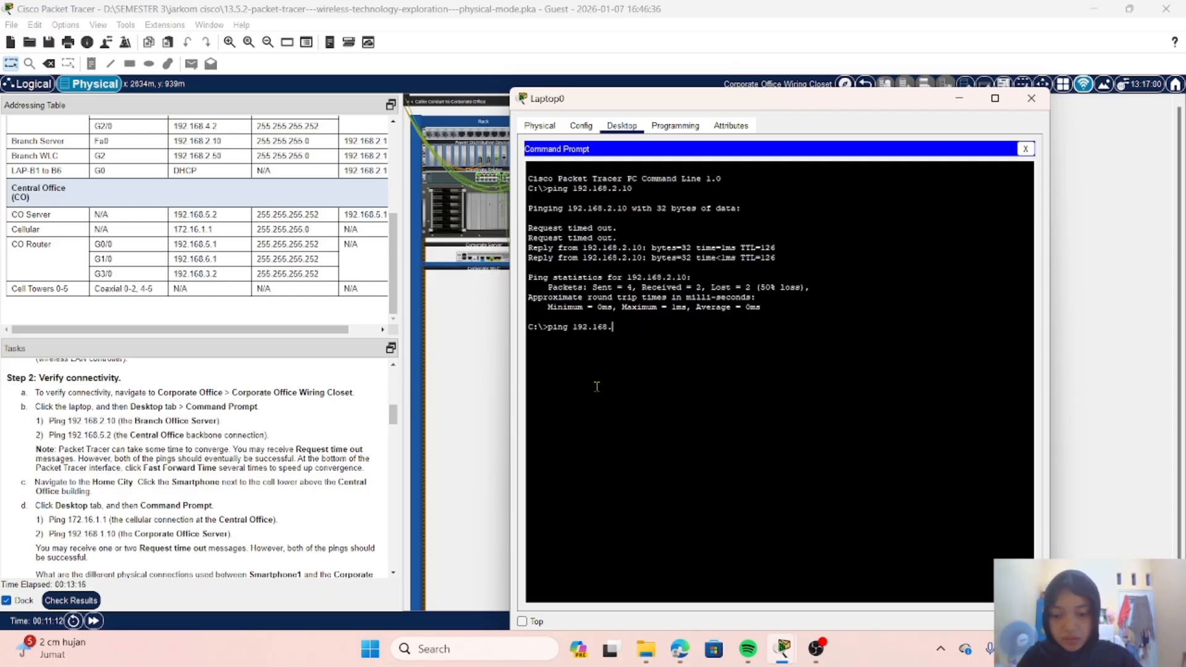
pyautogui.write('5.')
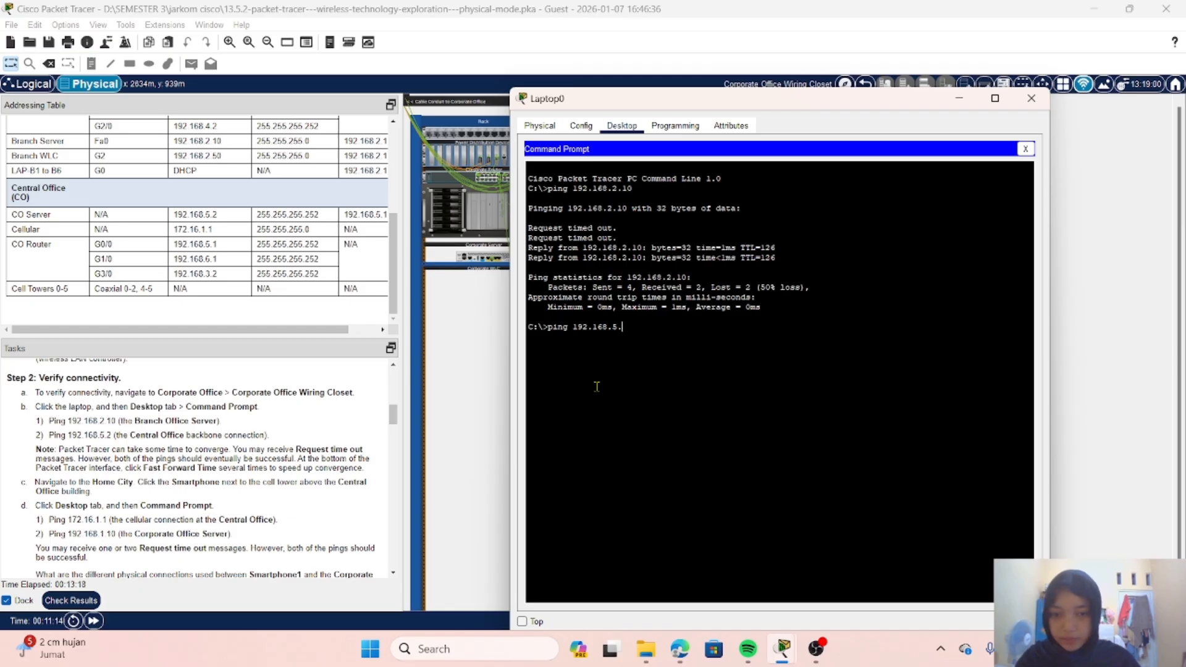
pyautogui.write('2')
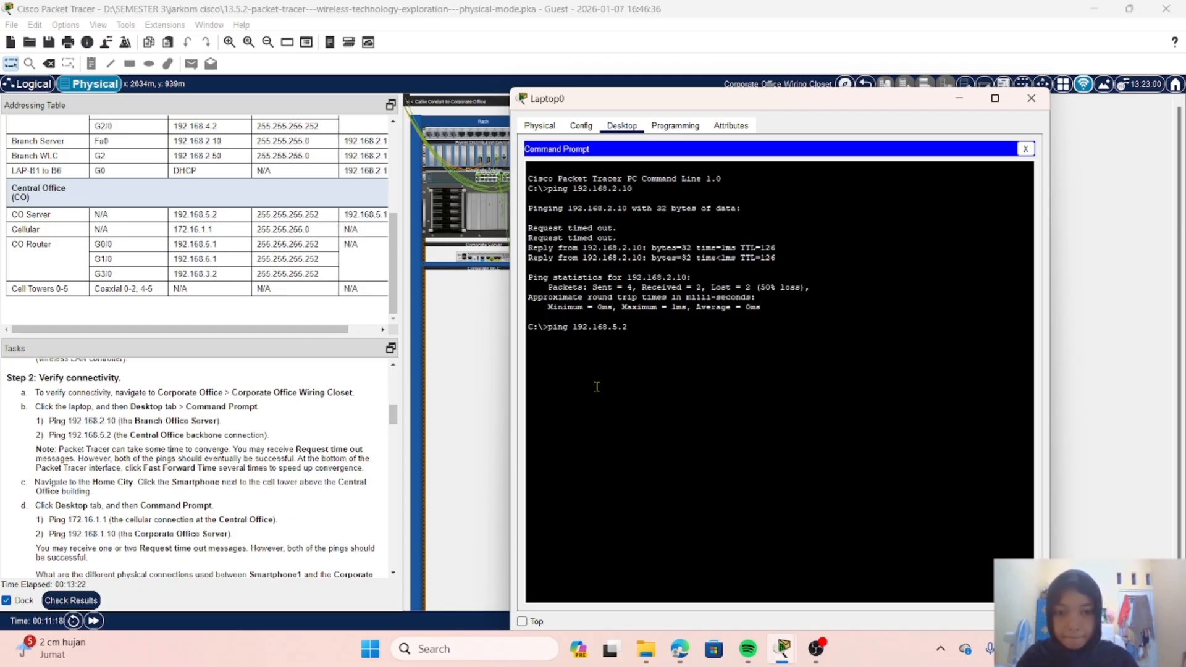
pyautogui.press('Return')
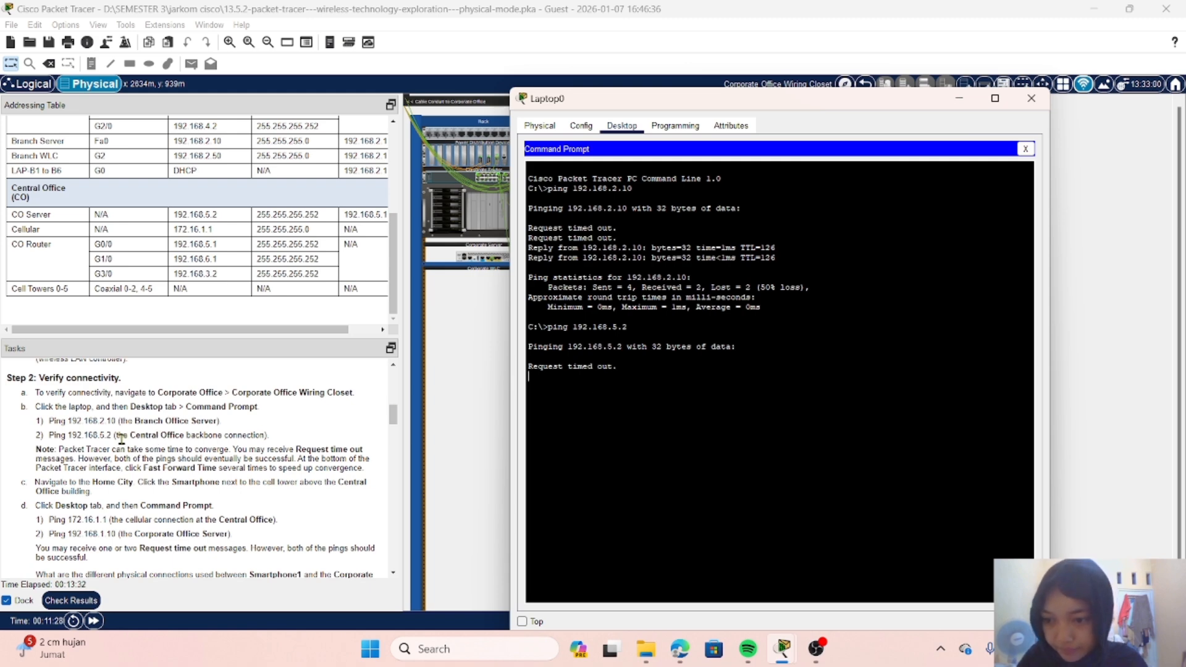
# Step: Read the remaining Part 1, Step 2 instructions on pinging from the smartphone
pyautogui.scroll(-1, 121, 438)
pyautogui.scroll(-4, 121, 438)
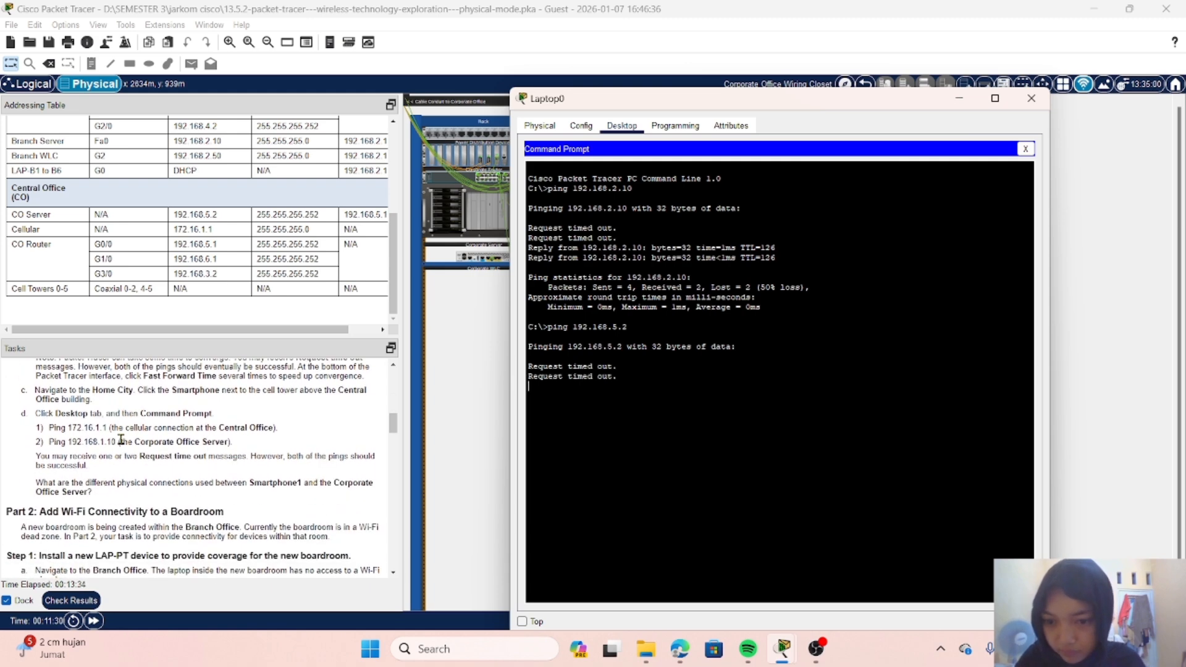
pyautogui.scroll(1, 121, 439)
pyautogui.scroll(-2, 121, 439)
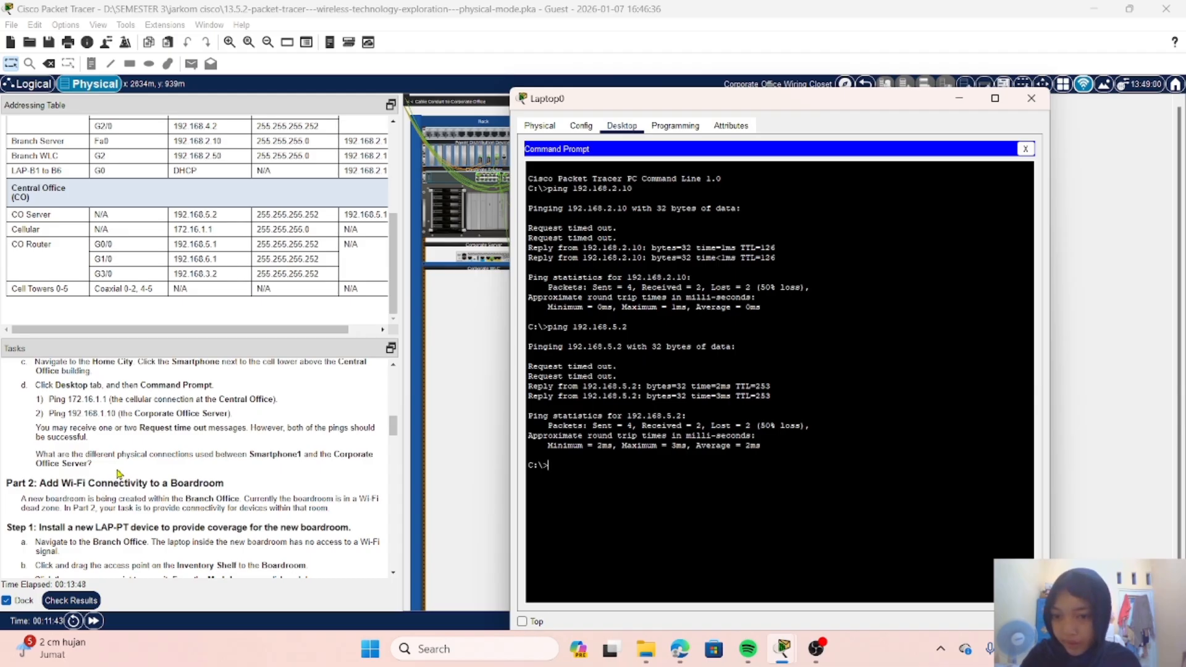
pyautogui.scroll(-1, 119, 475)
pyautogui.scroll(2, 120, 474)
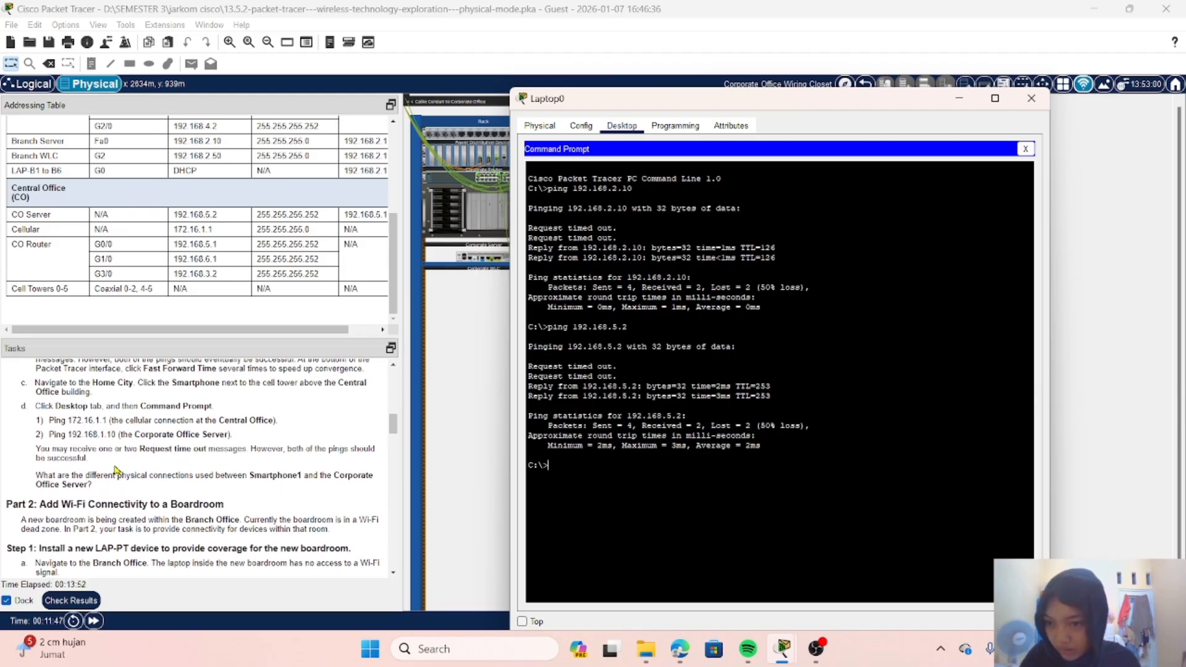
pyautogui.scroll(1, 81, 411)
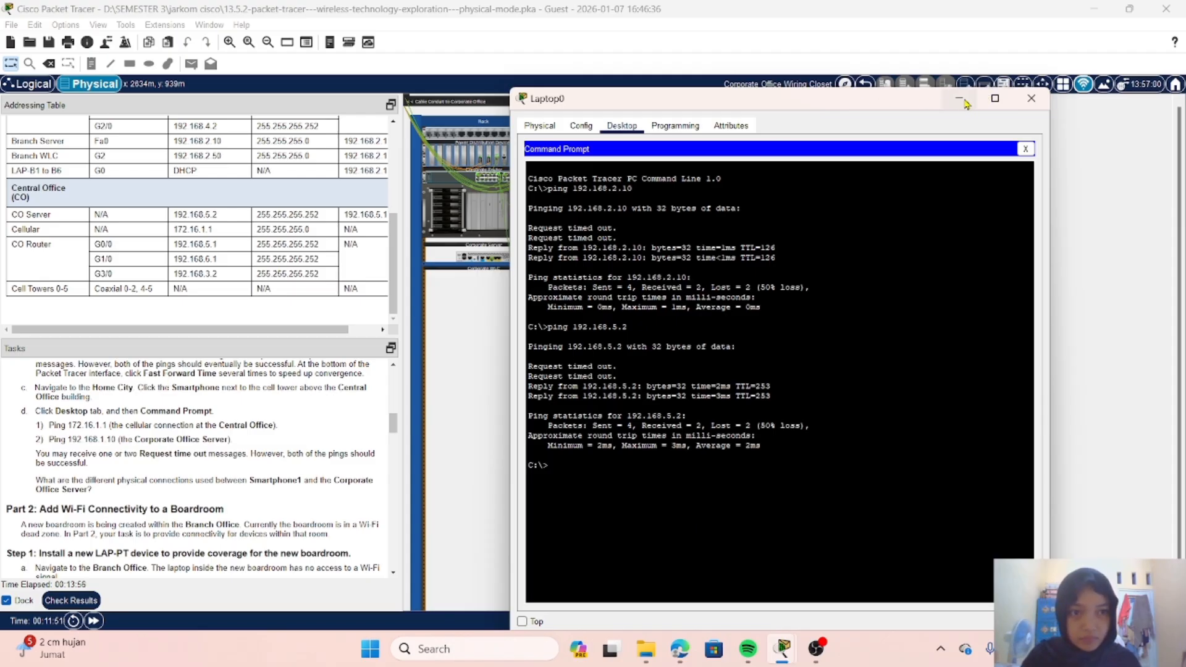
# Step: Close the laptop window and return from the Corporate Office Wiring Closet to Home City to look over the map
pyautogui.click(1038, 98)
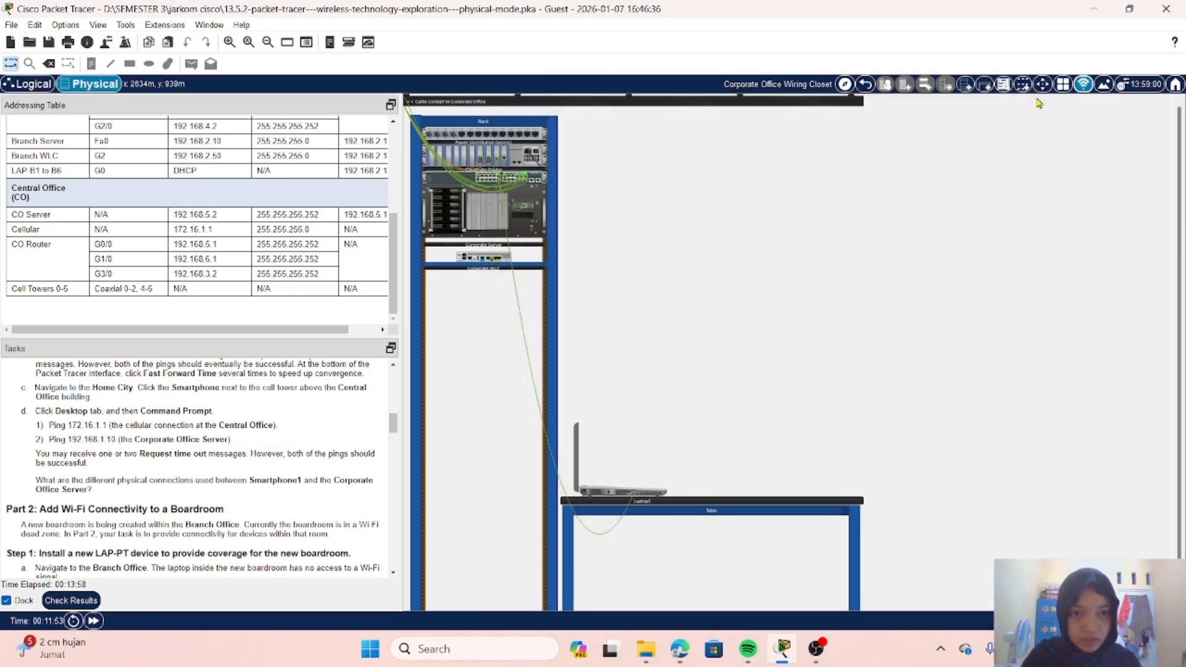
pyautogui.click(866, 86)
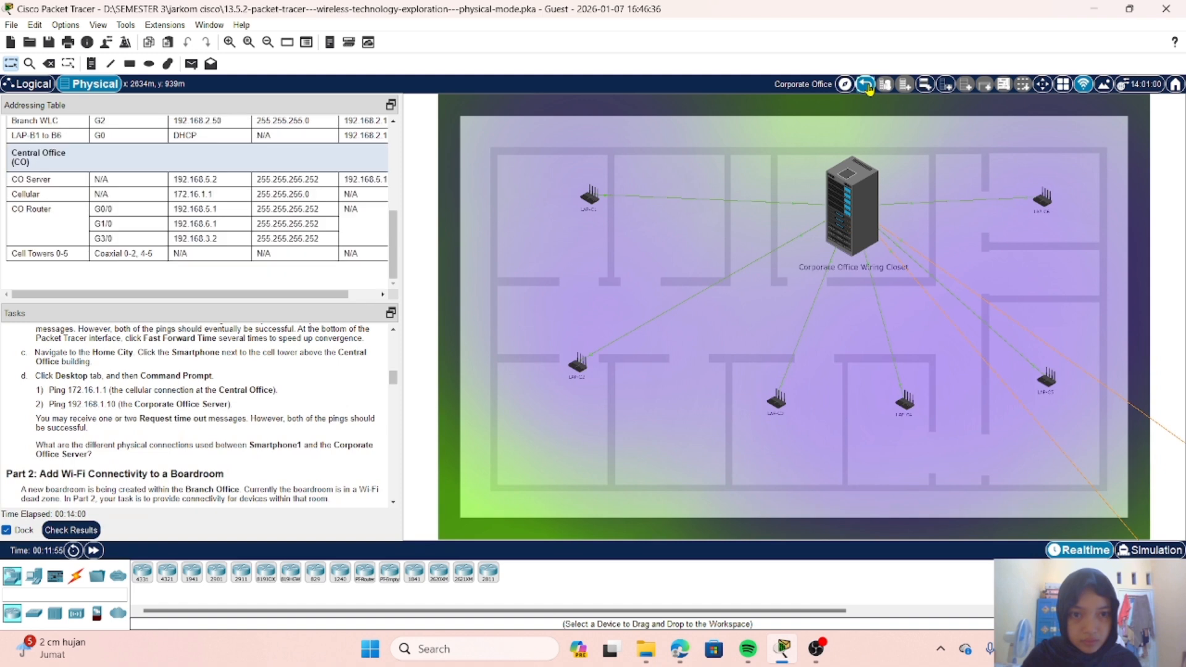
pyautogui.click(867, 87)
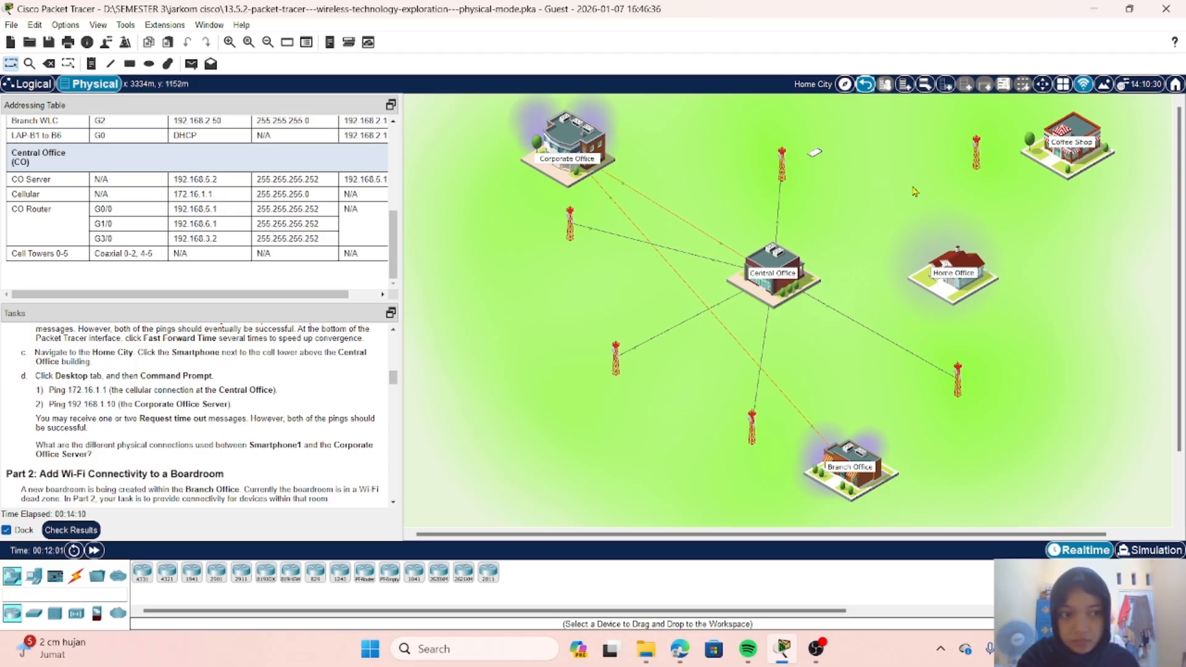
pyautogui.hscroll(2, 915, 191)
pyautogui.hscroll(-2, 915, 191)
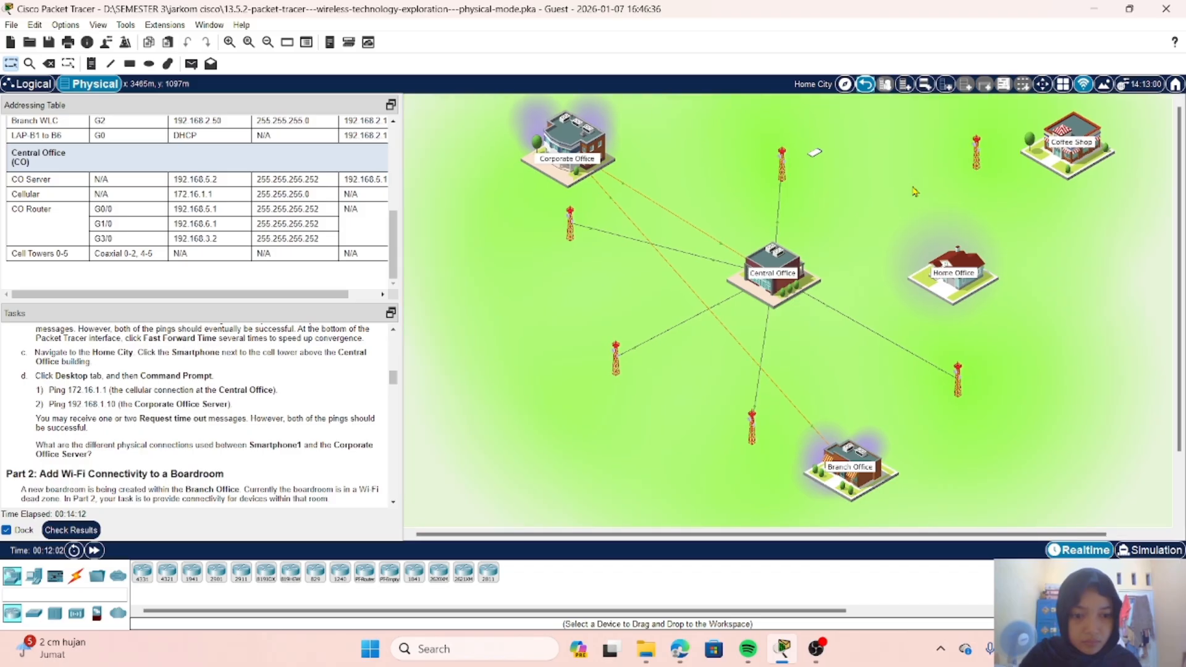
pyautogui.hscroll(2, 915, 191)
pyautogui.hscroll(-2, 915, 191)
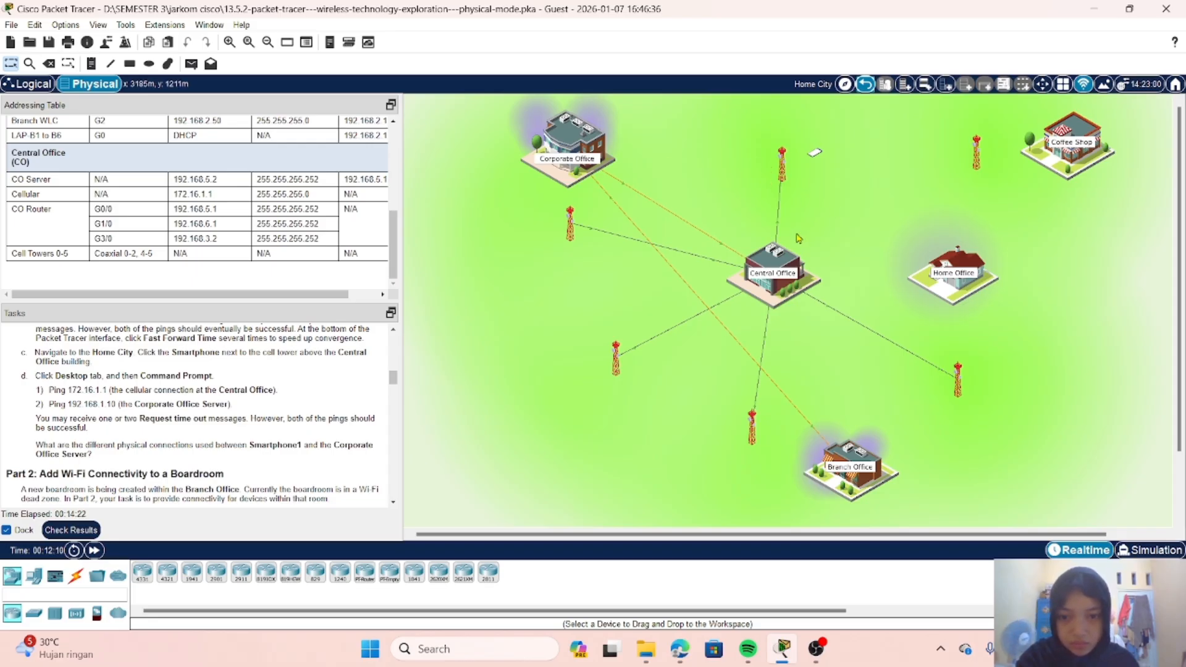
# Step: Examine the Central Office Wiring Closet, check the task instructions again, and return to Home City
pyautogui.click(777, 272)
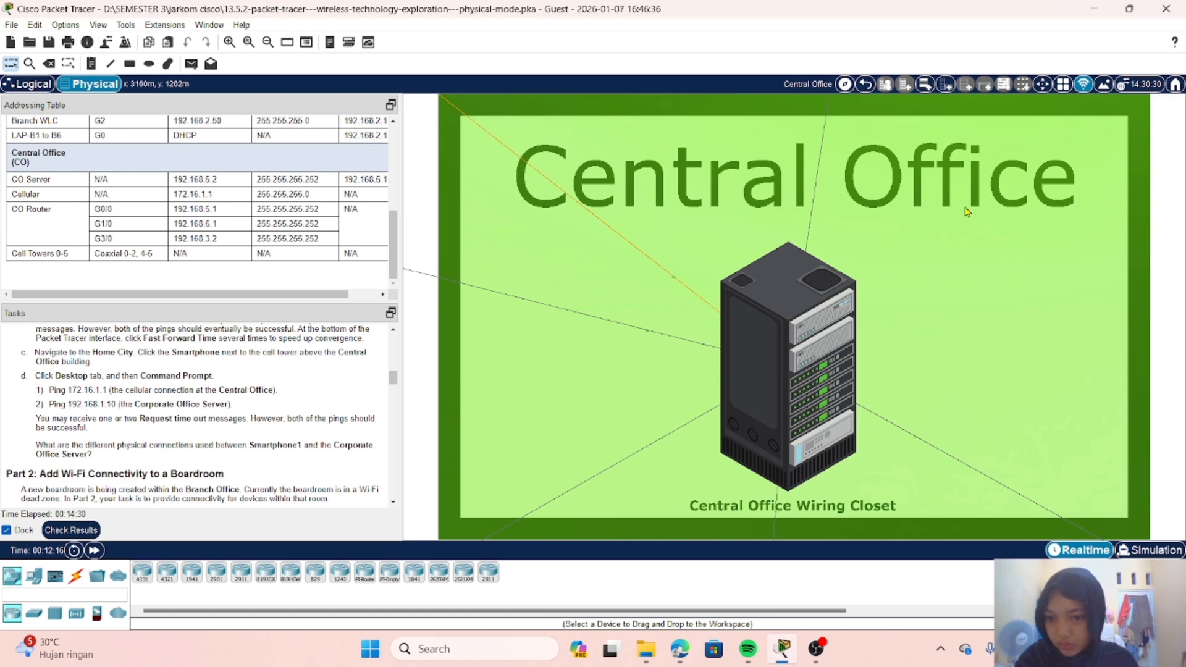
pyautogui.click(769, 322)
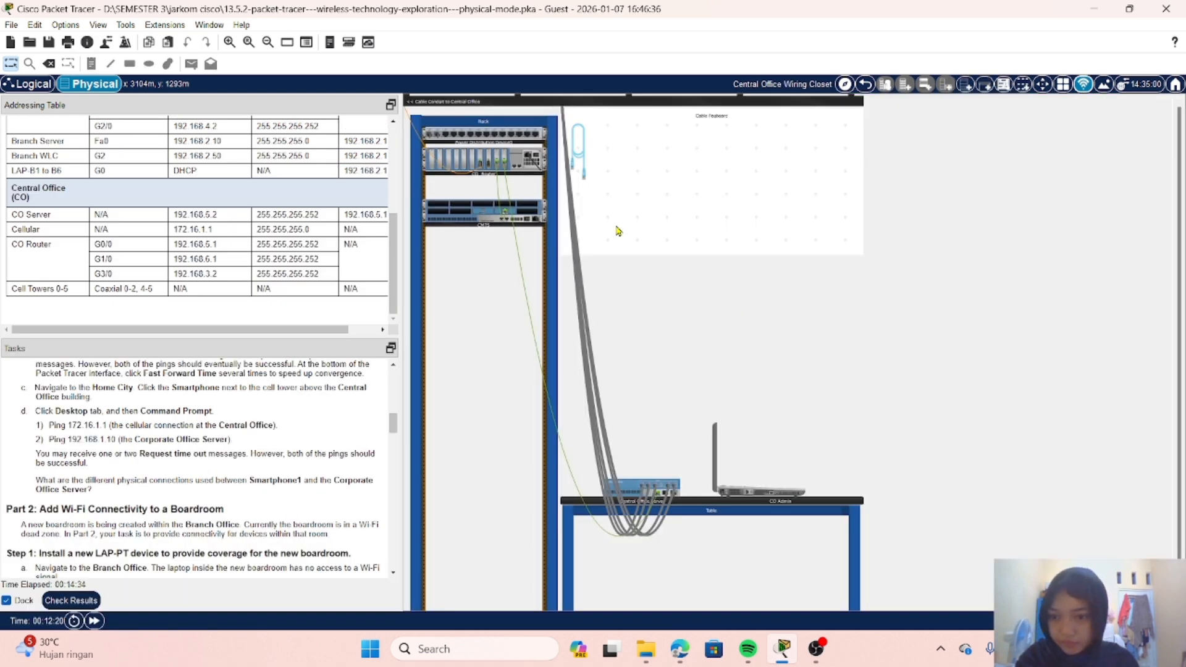
pyautogui.scroll(-1, 146, 421)
pyautogui.scroll(2, 146, 422)
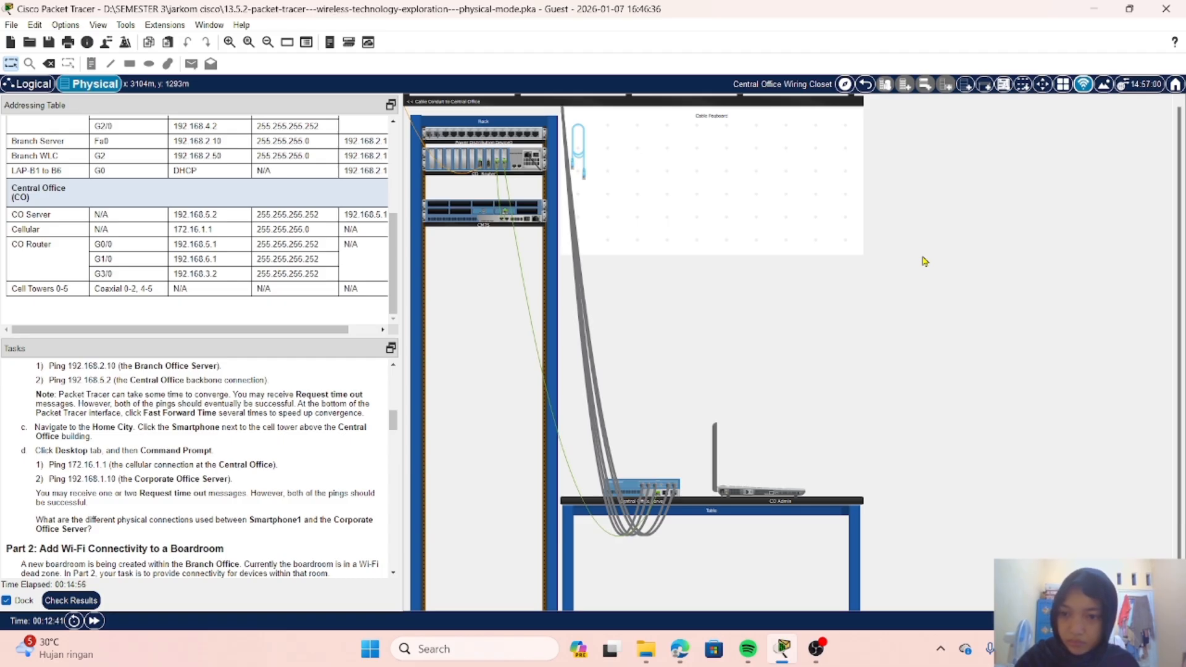
pyautogui.click(867, 85)
pyautogui.click(866, 86)
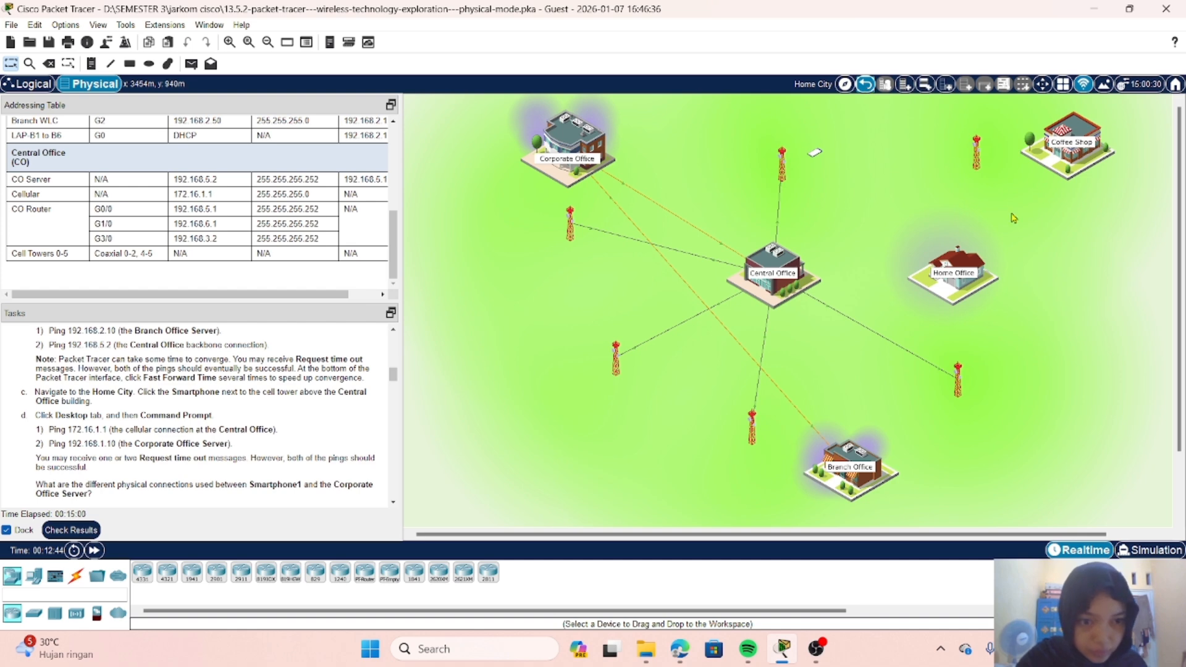
# Step: Go into the Home Office to inspect its laptop, cable modem and wireless router, and return to Home City
pyautogui.click(955, 259)
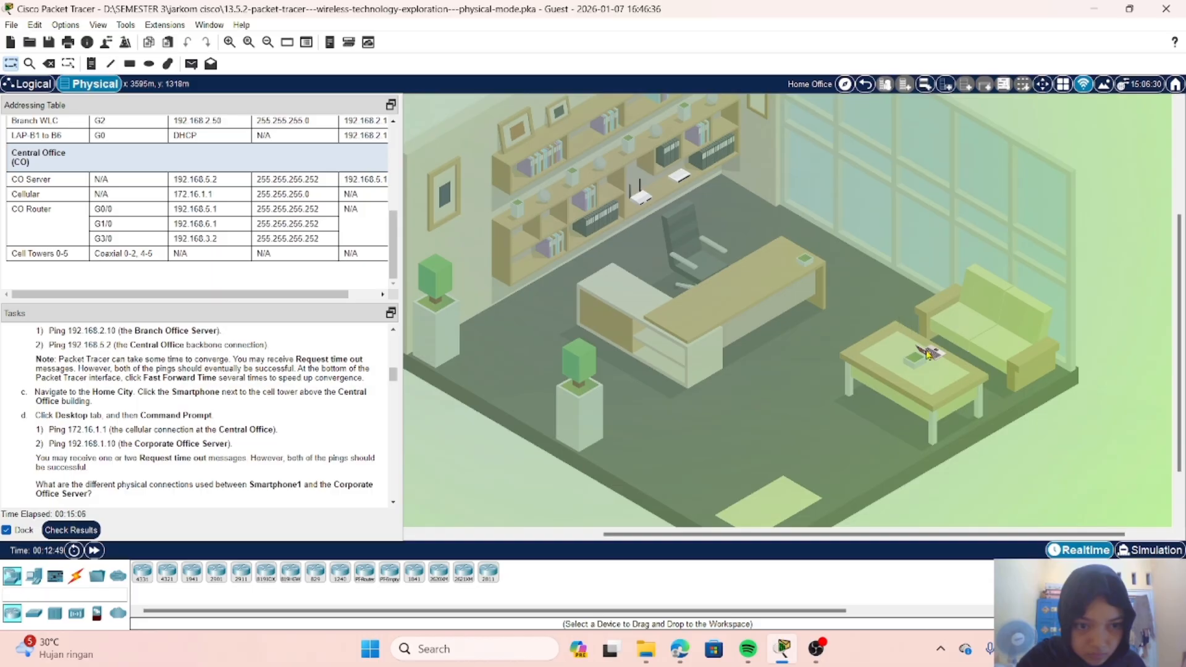
pyautogui.moveTo(928, 354)
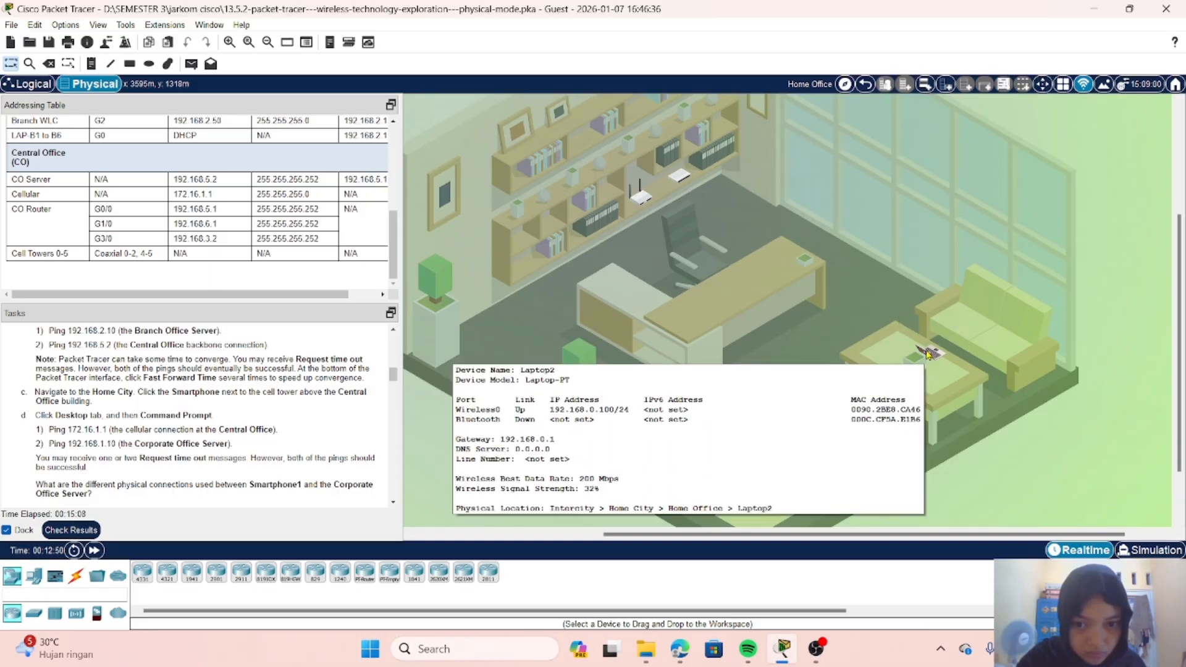
pyautogui.scroll(-2, 666, 245)
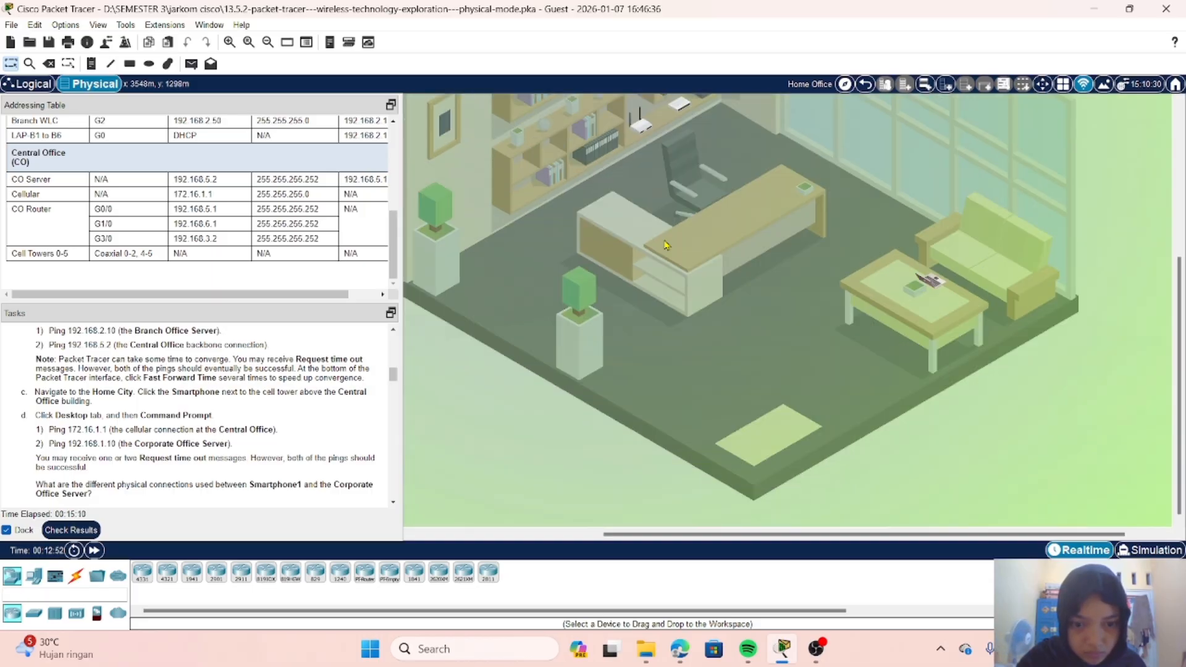
pyautogui.scroll(4, 666, 246)
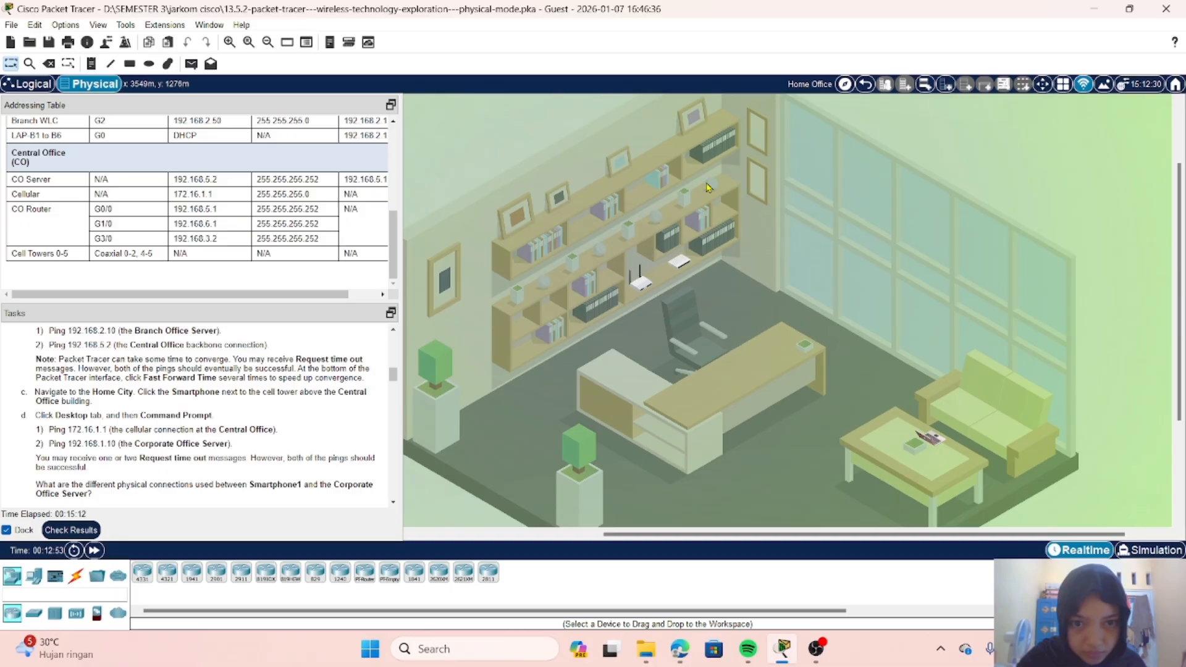
pyautogui.moveTo(679, 264)
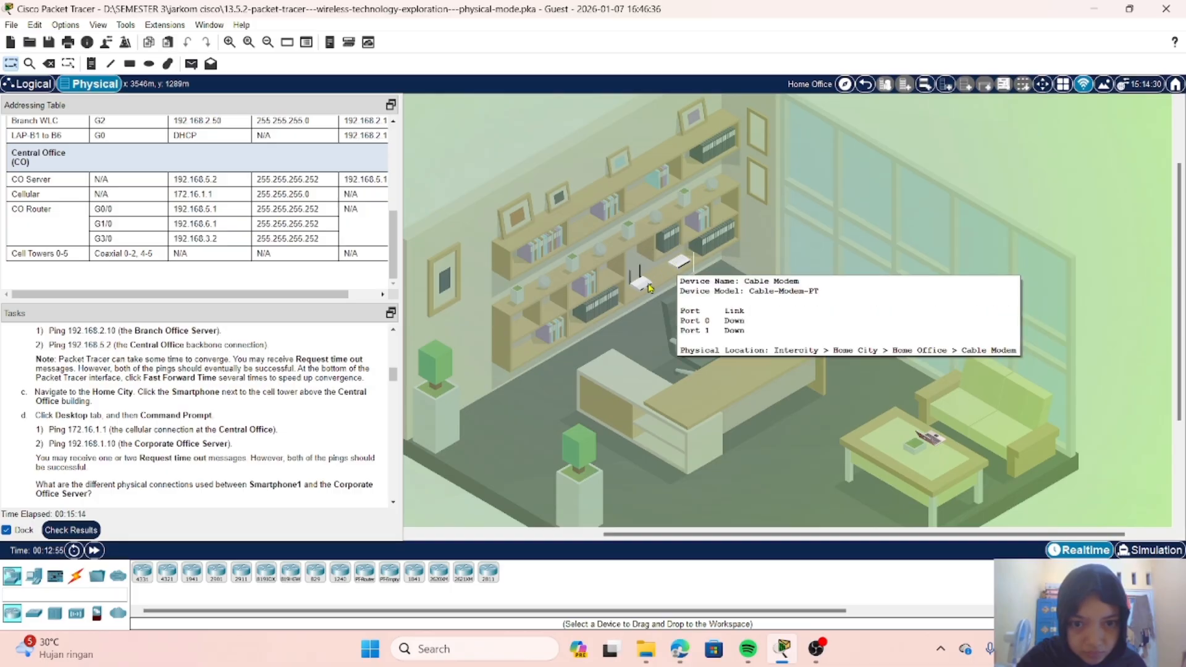
pyautogui.moveTo(646, 290)
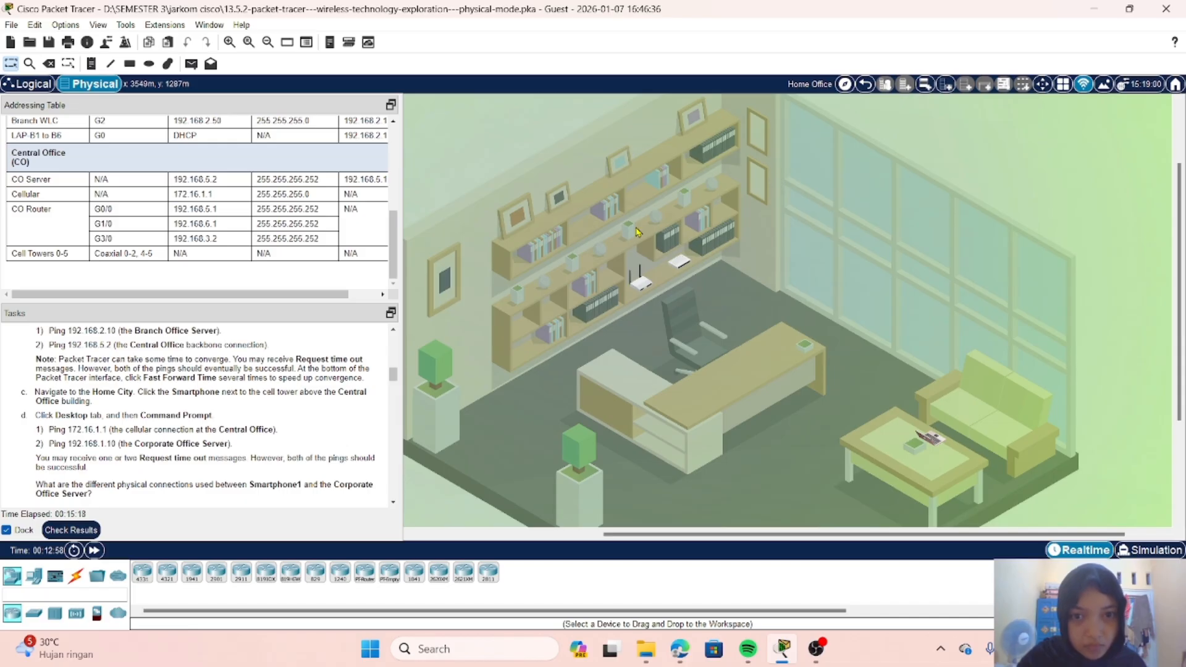
pyautogui.scroll(-3, 639, 232)
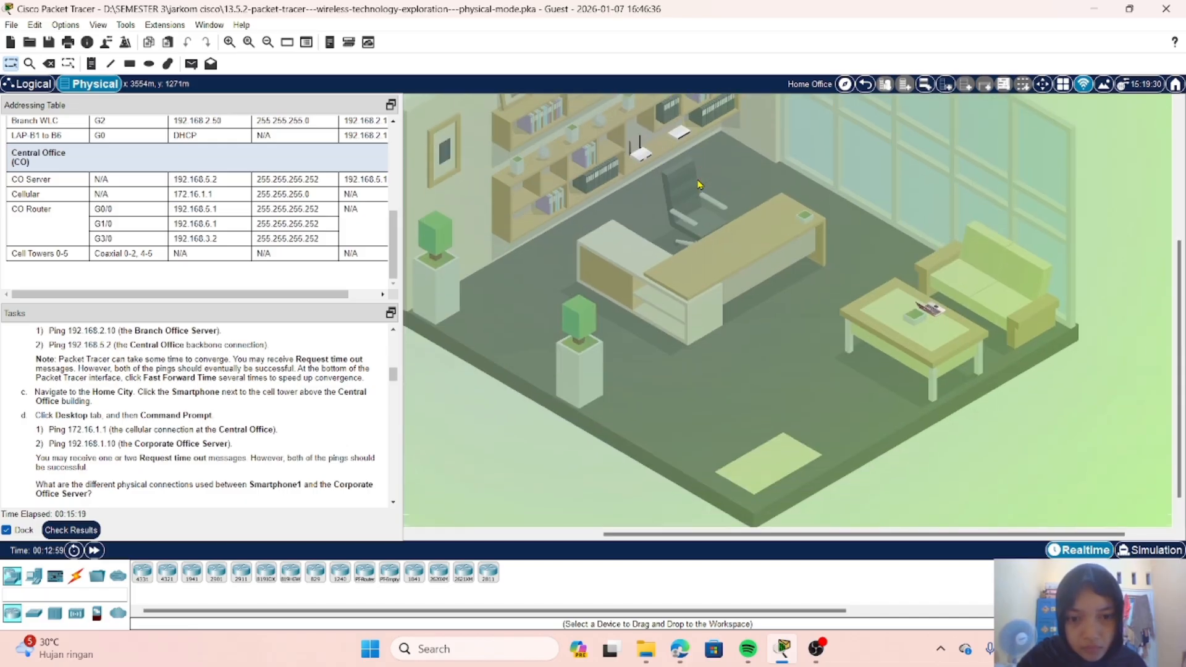
pyautogui.click(867, 84)
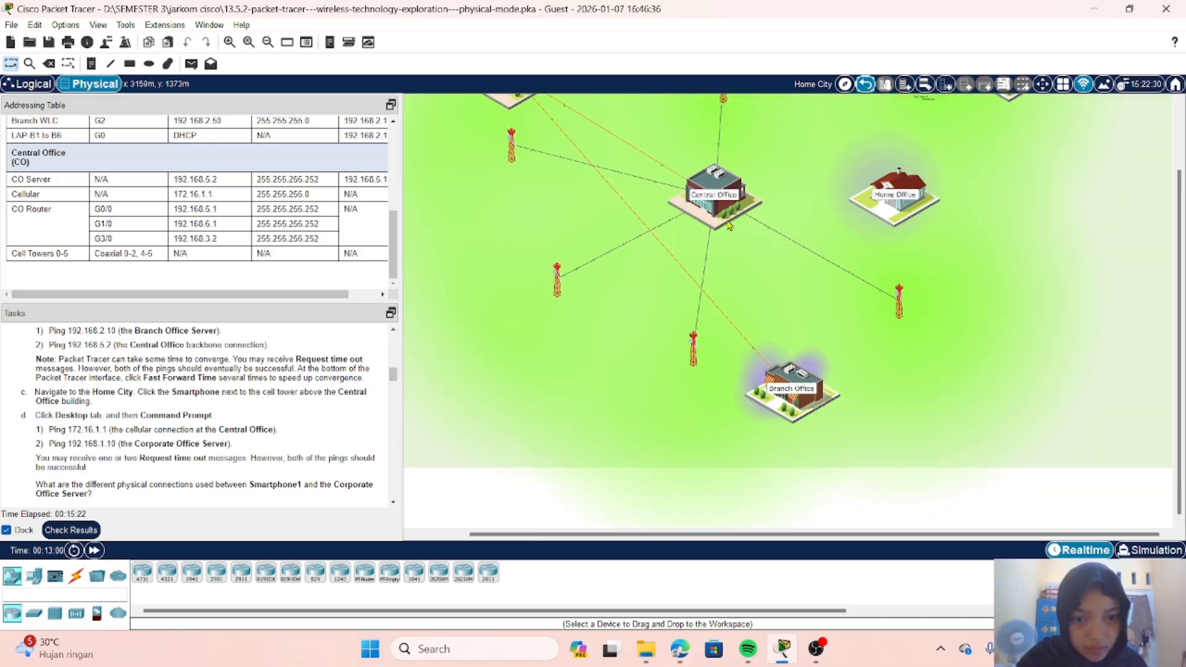
# Step: Look inside the Central Office and the Branch Office, check the Part 1 smartphone instructions, and return to Home City
pyautogui.click(730, 226)
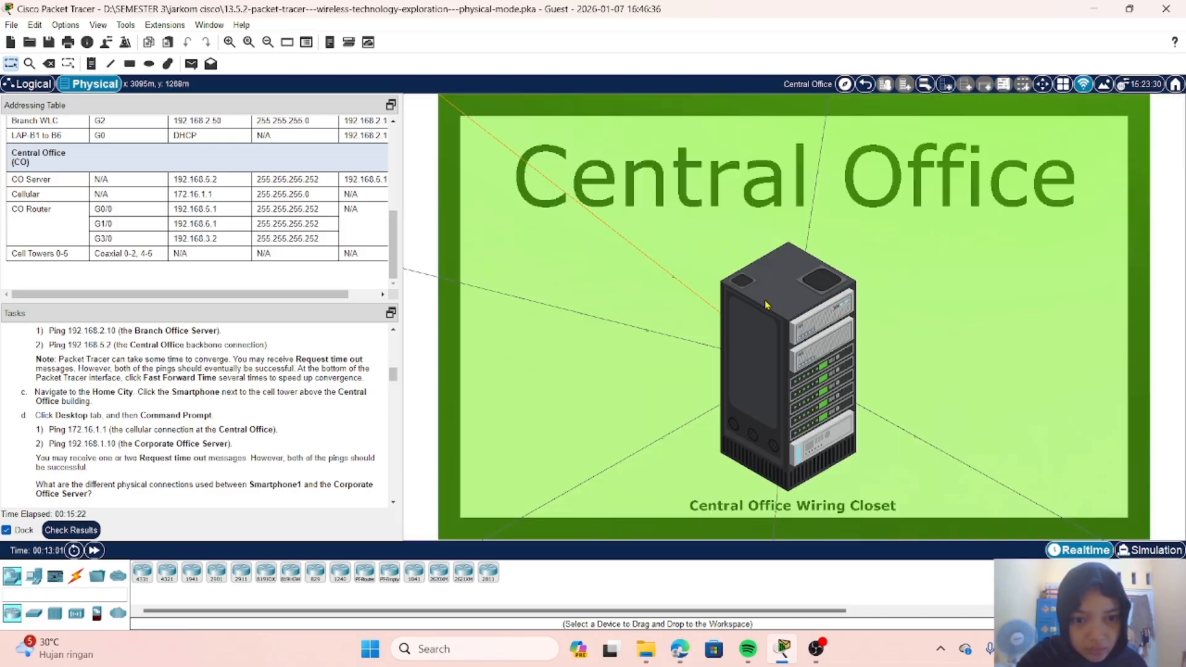
pyautogui.click(865, 84)
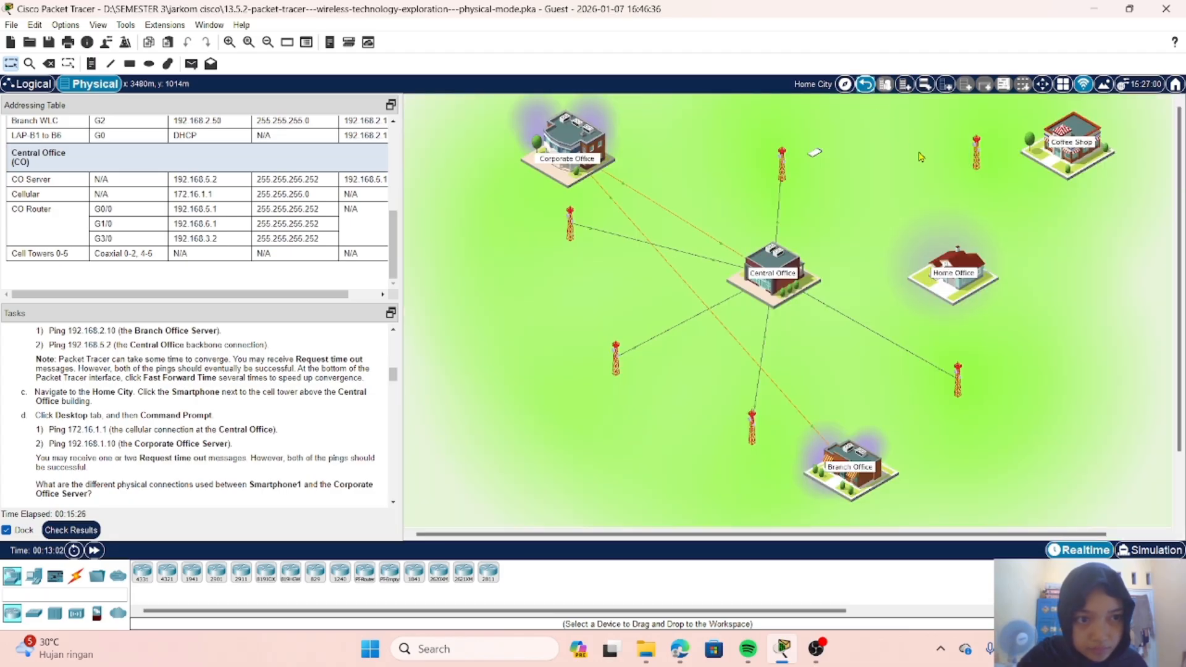
pyautogui.click(851, 480)
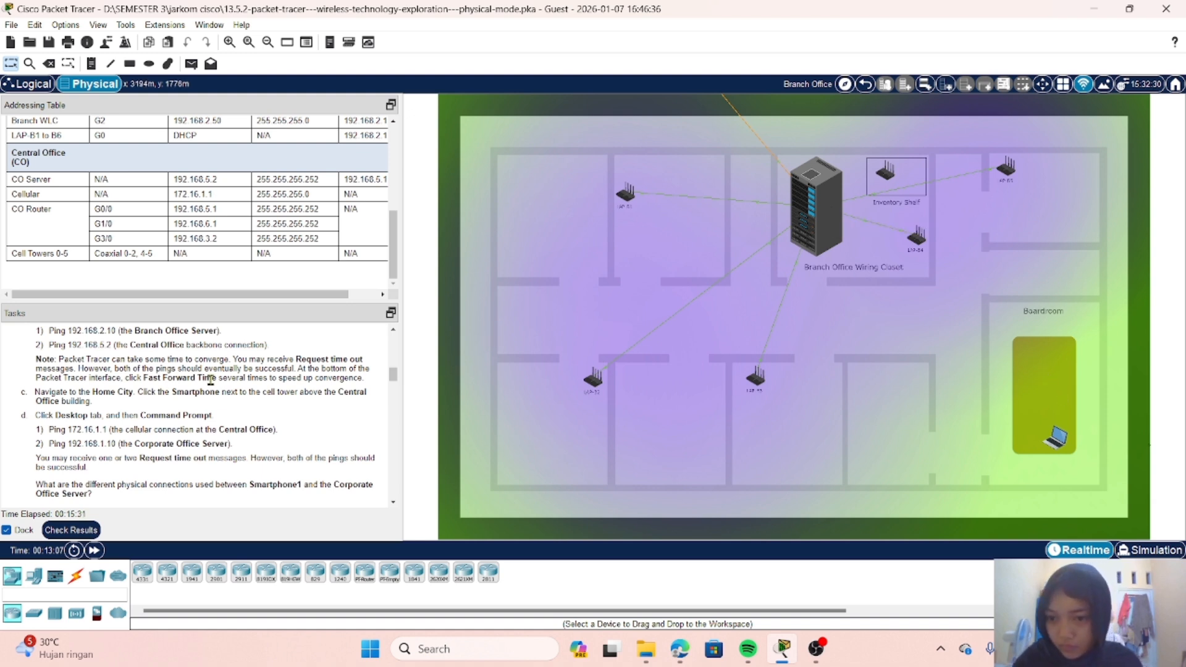
pyautogui.scroll(-1, 210, 380)
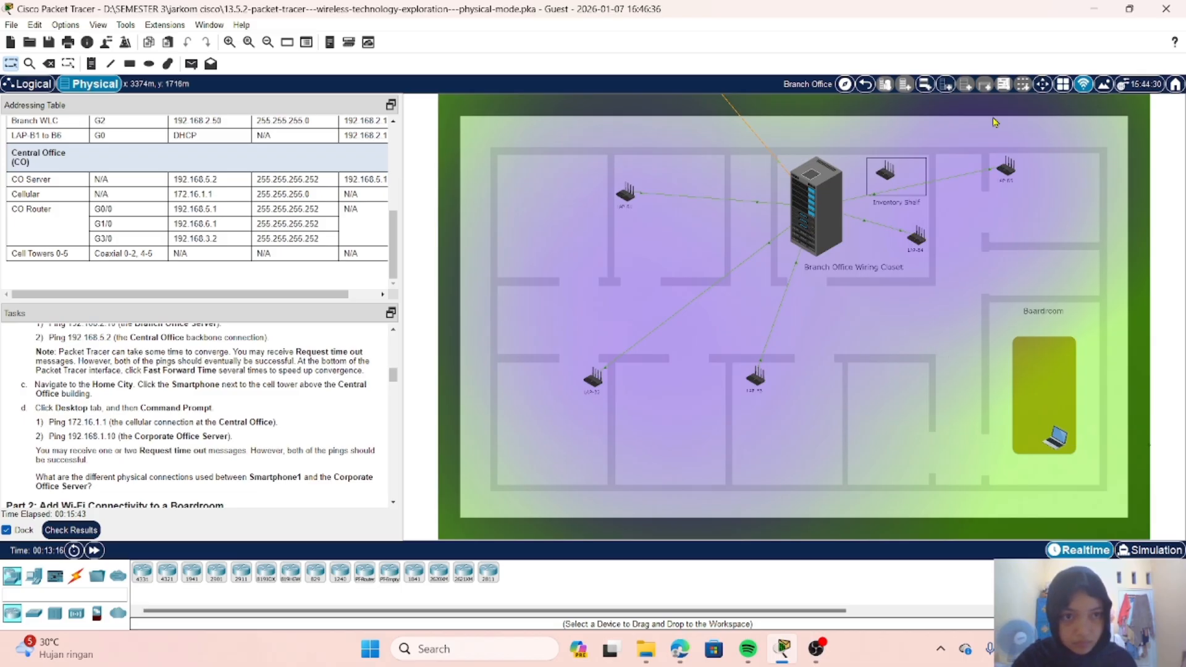
pyautogui.click(865, 85)
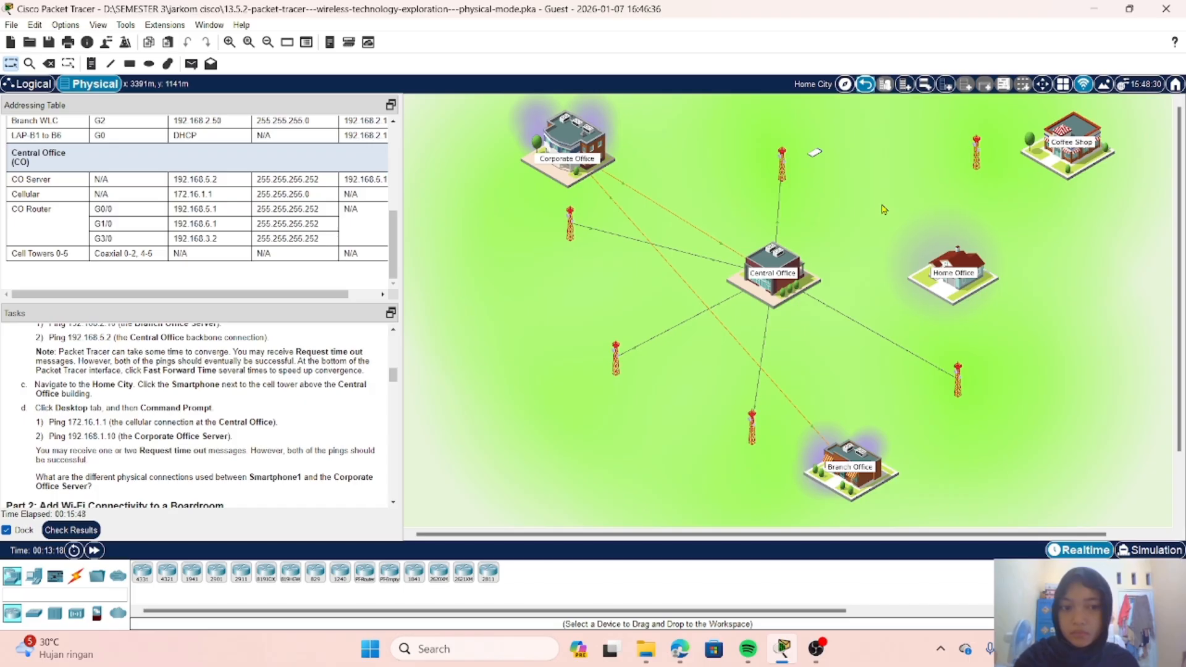
# Step: Open the Command Prompt on the Home City smartphone and ping the Central Office cellular connection at 172.16.1.1
pyautogui.click(817, 154)
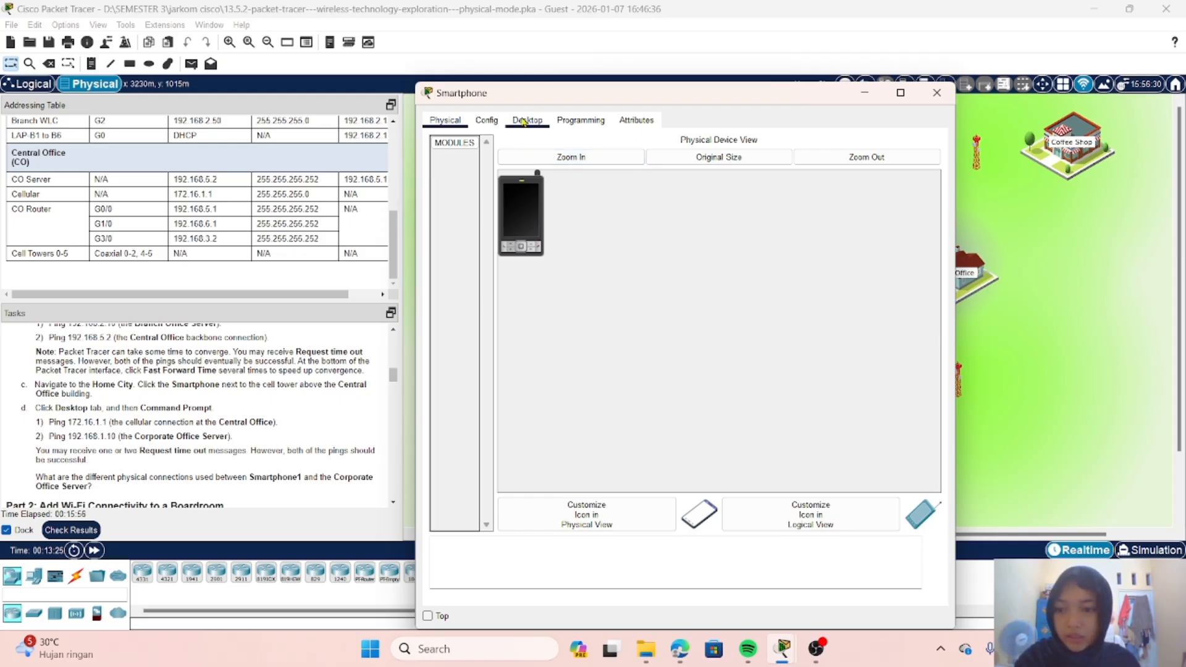
pyautogui.click(527, 120)
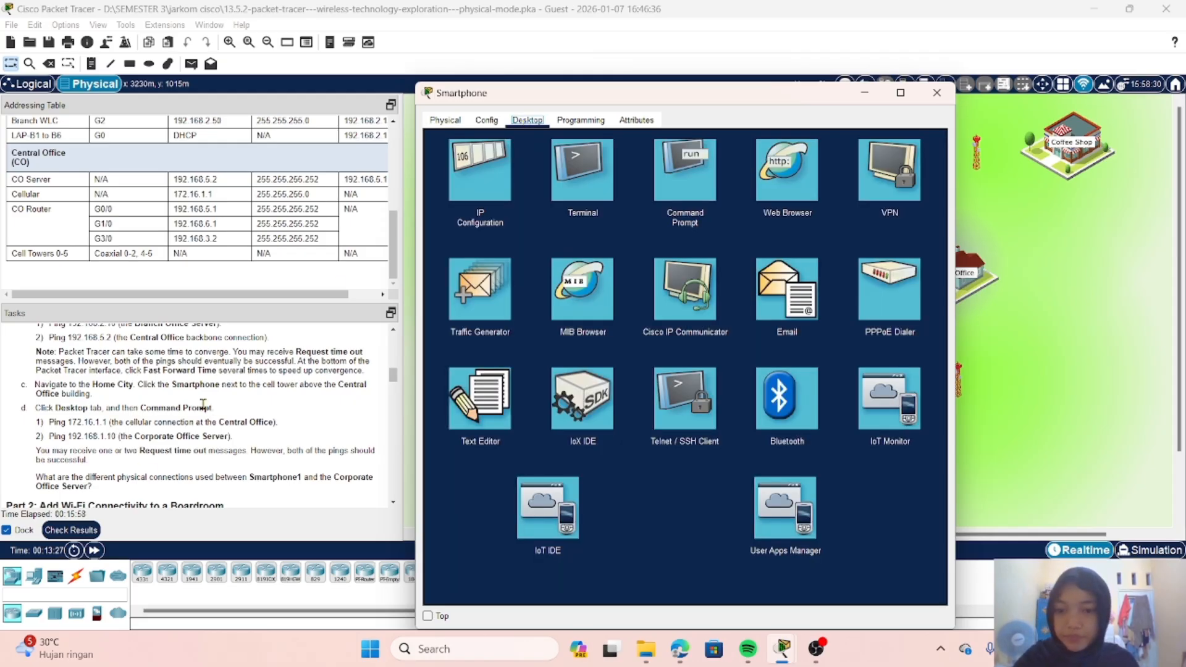
pyautogui.click(702, 185)
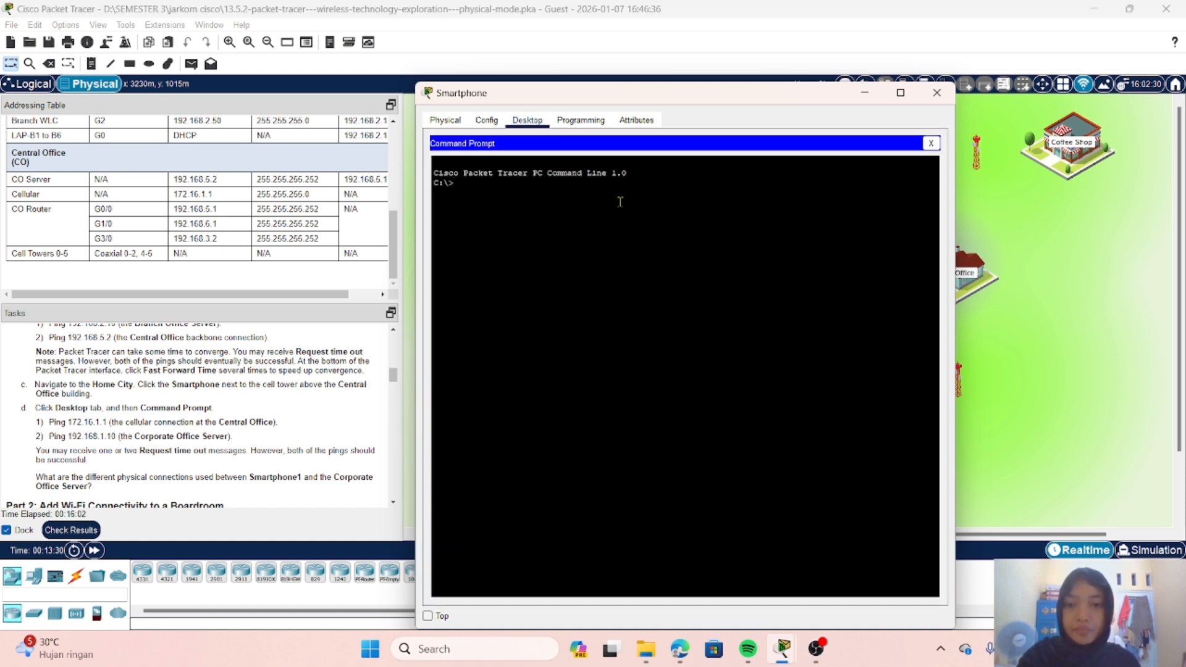
pyautogui.write('ping')
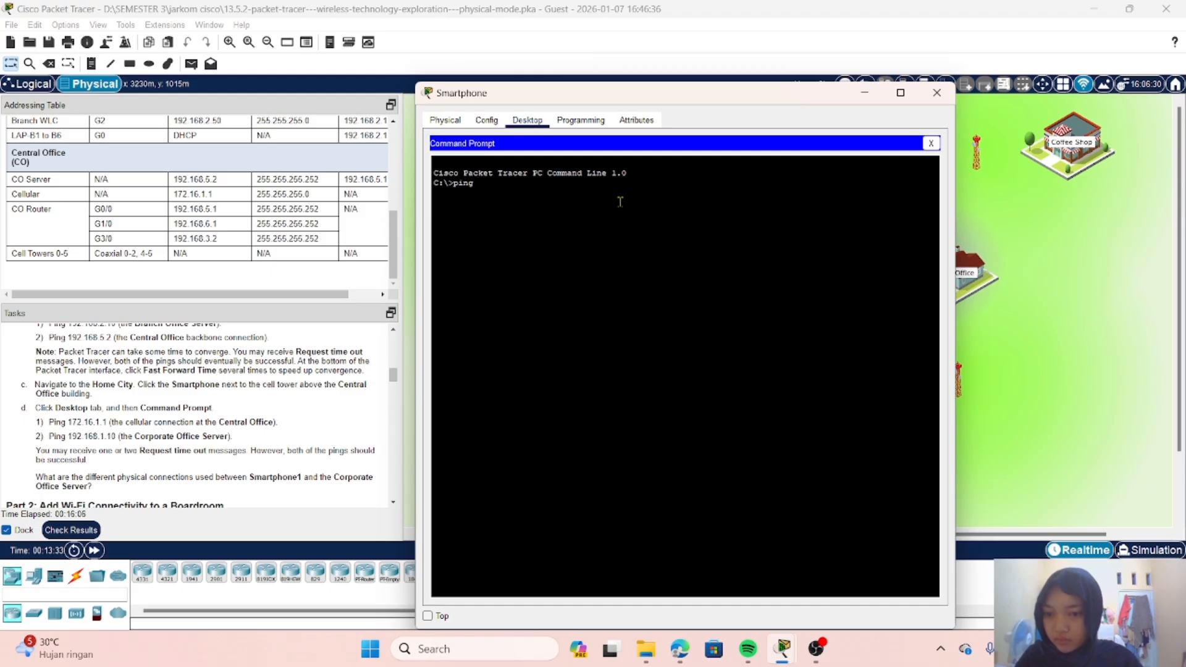
pyautogui.write(' 172')
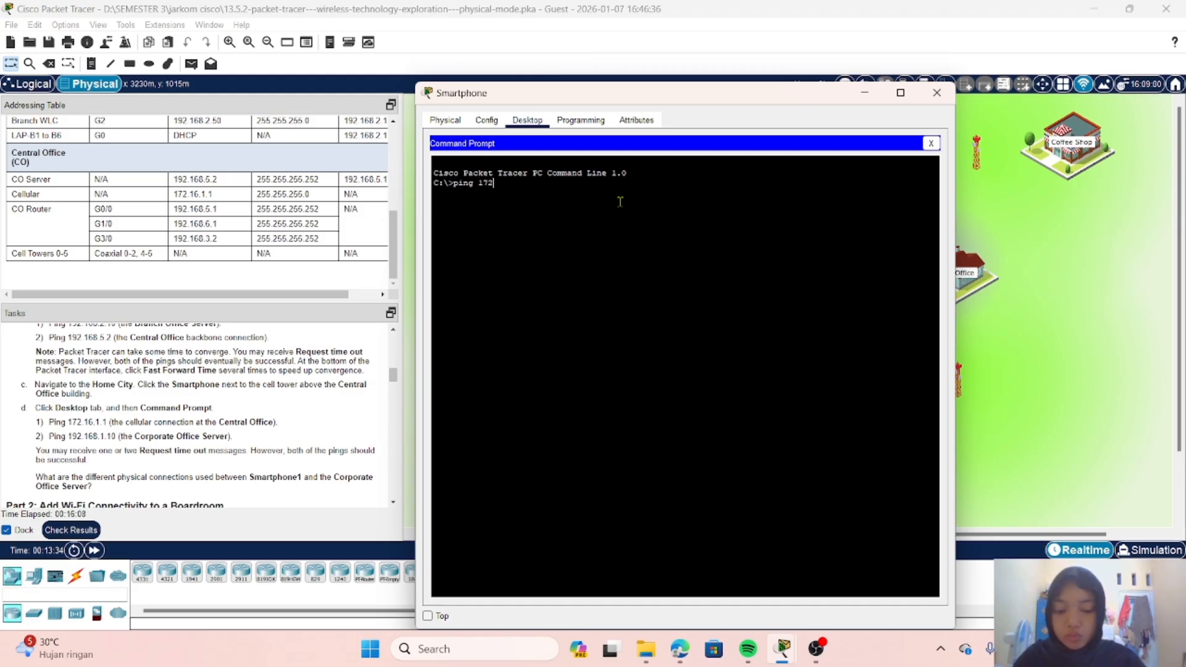
pyautogui.write('.')
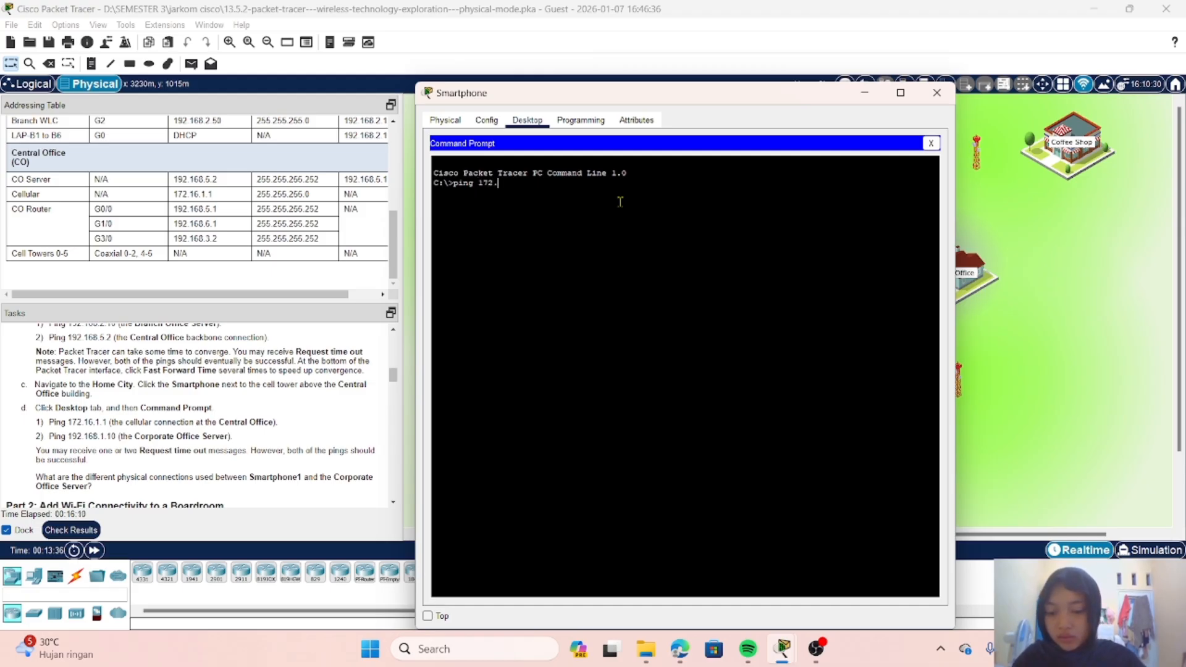
pyautogui.write('16')
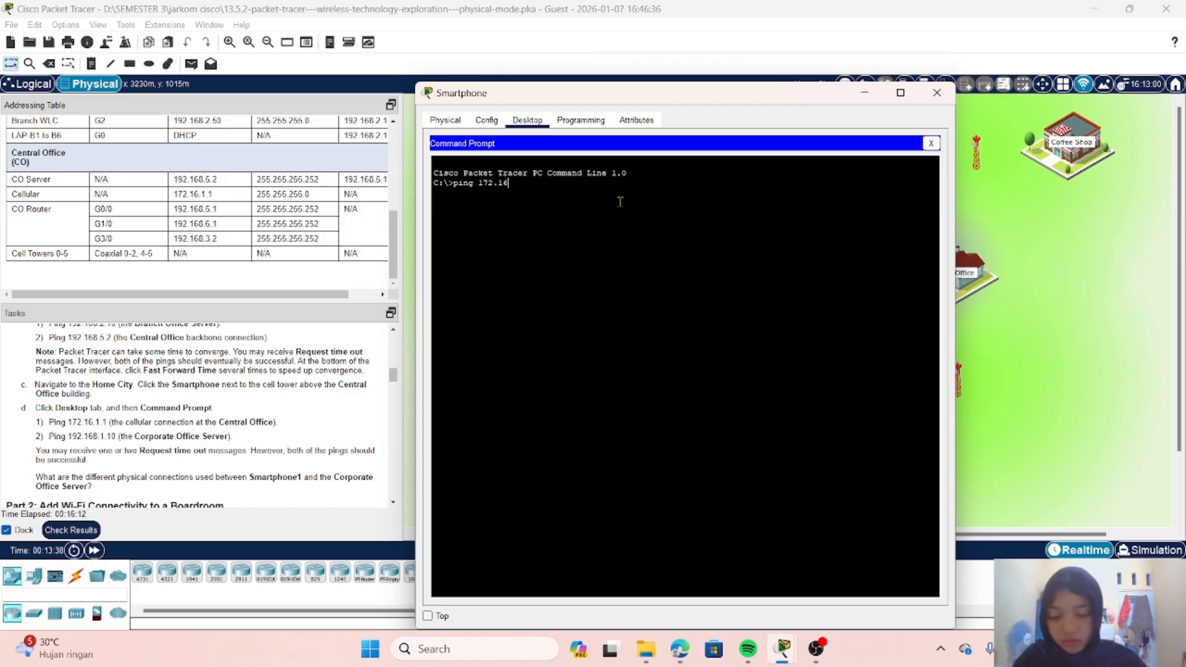
pyautogui.write('.1.1')
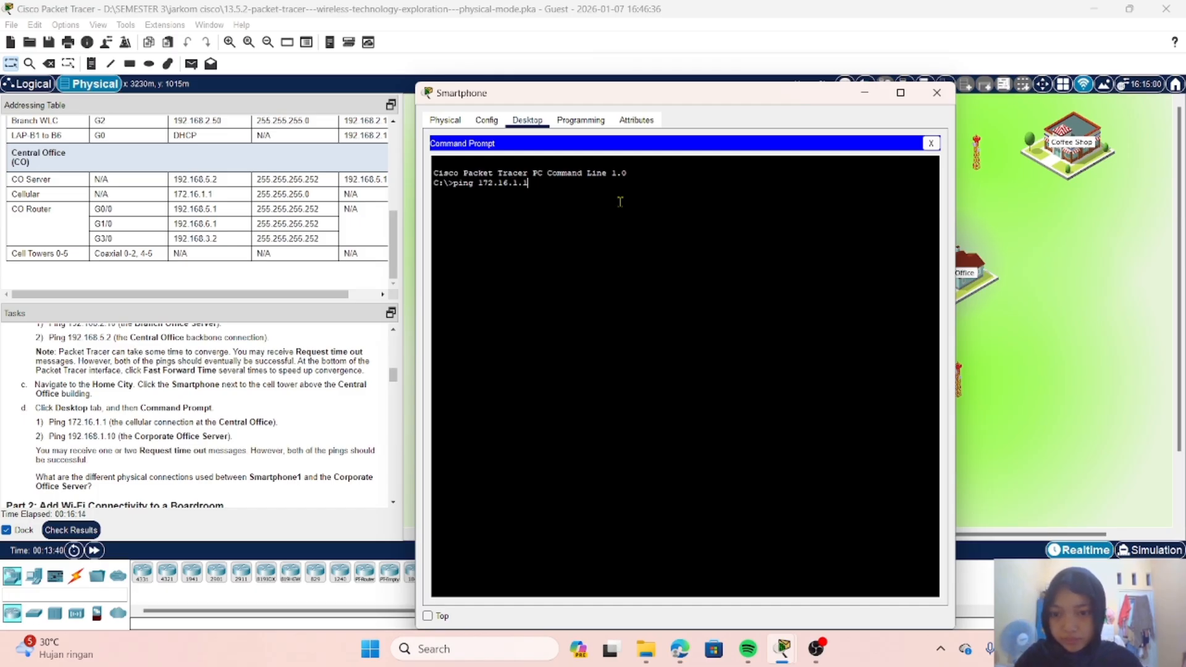
pyautogui.press('Return')
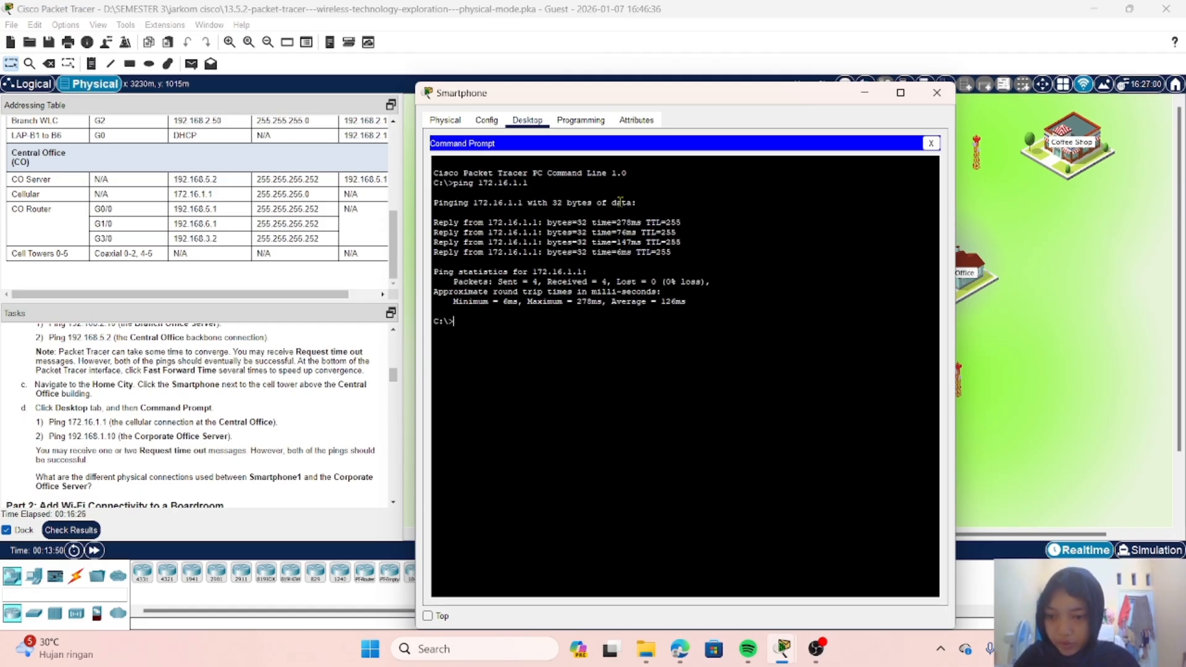
# Step: Ping the Corporate Office Server at 192.168.1.10 from the smartphone
pyautogui.write('ping')
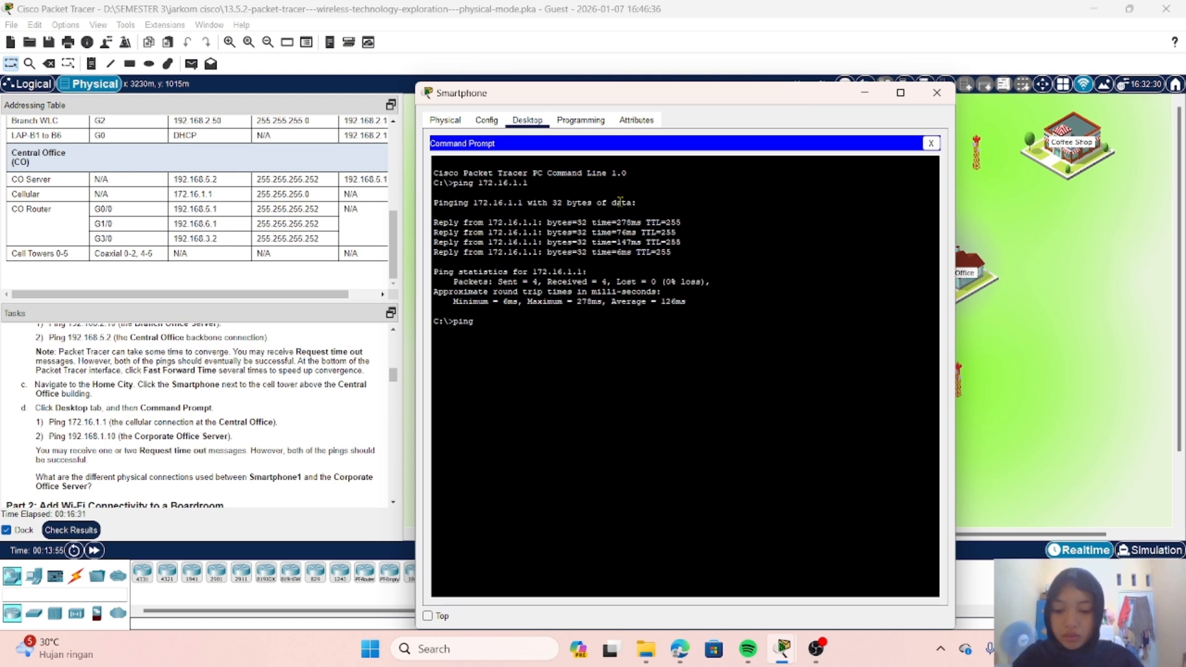
pyautogui.write(' 192.')
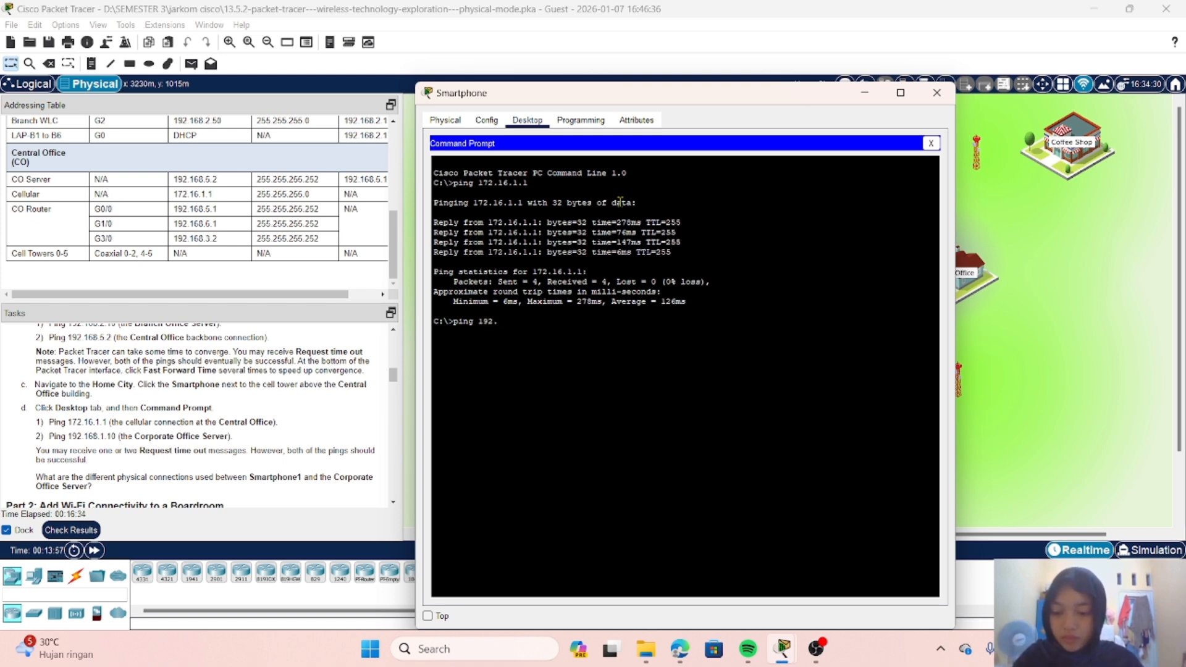
pyautogui.write('168')
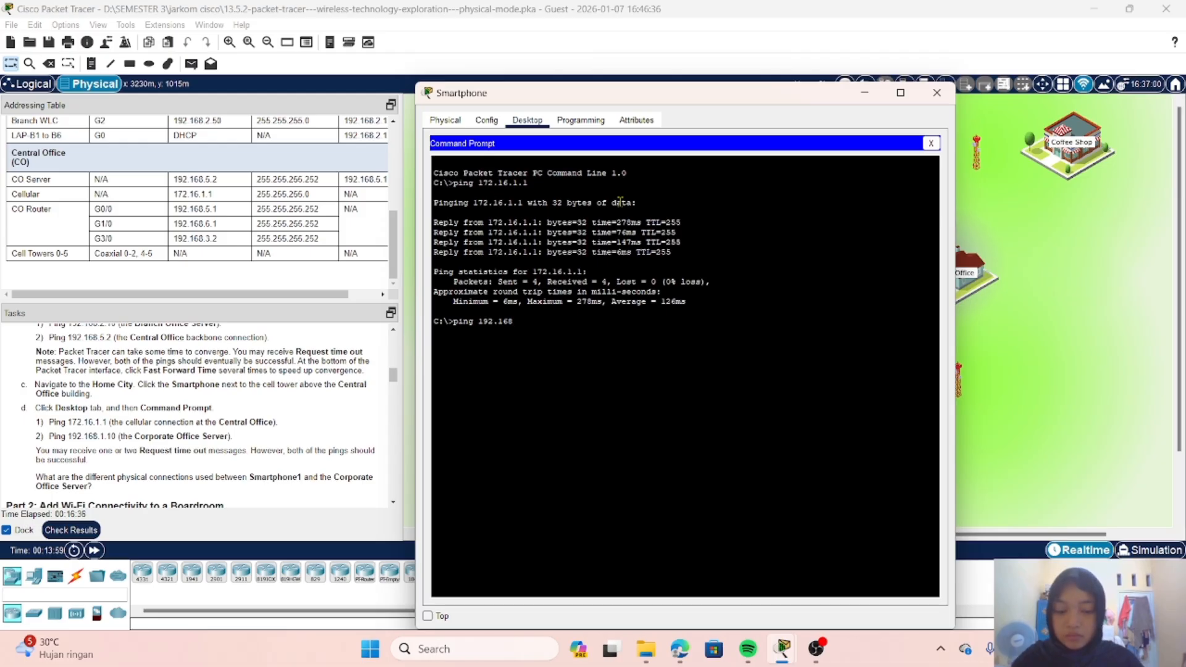
pyautogui.write('.1.10')
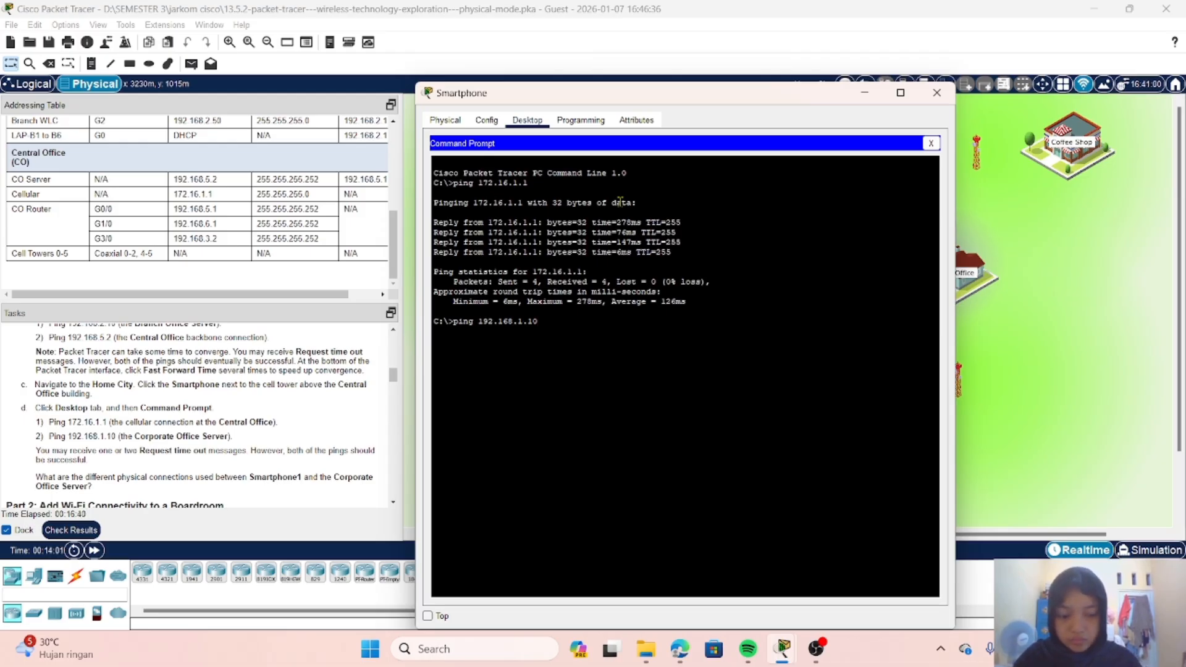
pyautogui.press('Return')
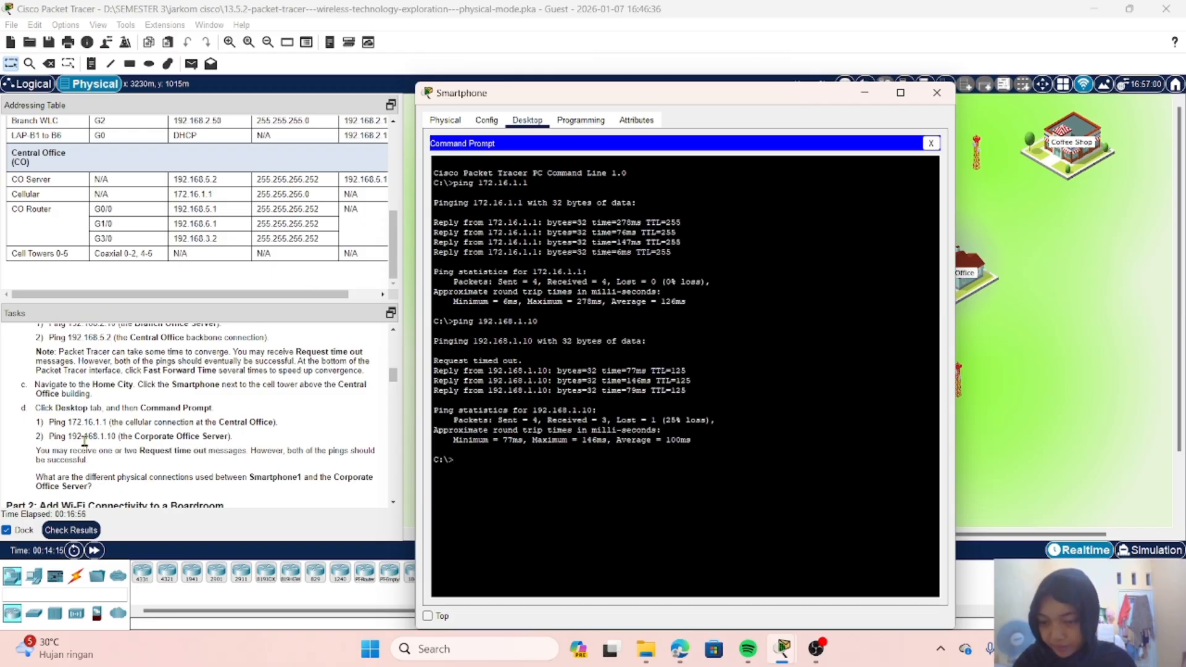
# Step: Review the end of Part 1, read the Part 2, Step 1 boardroom instructions, and dismiss the smartphone window
pyautogui.scroll(-1, 85, 445)
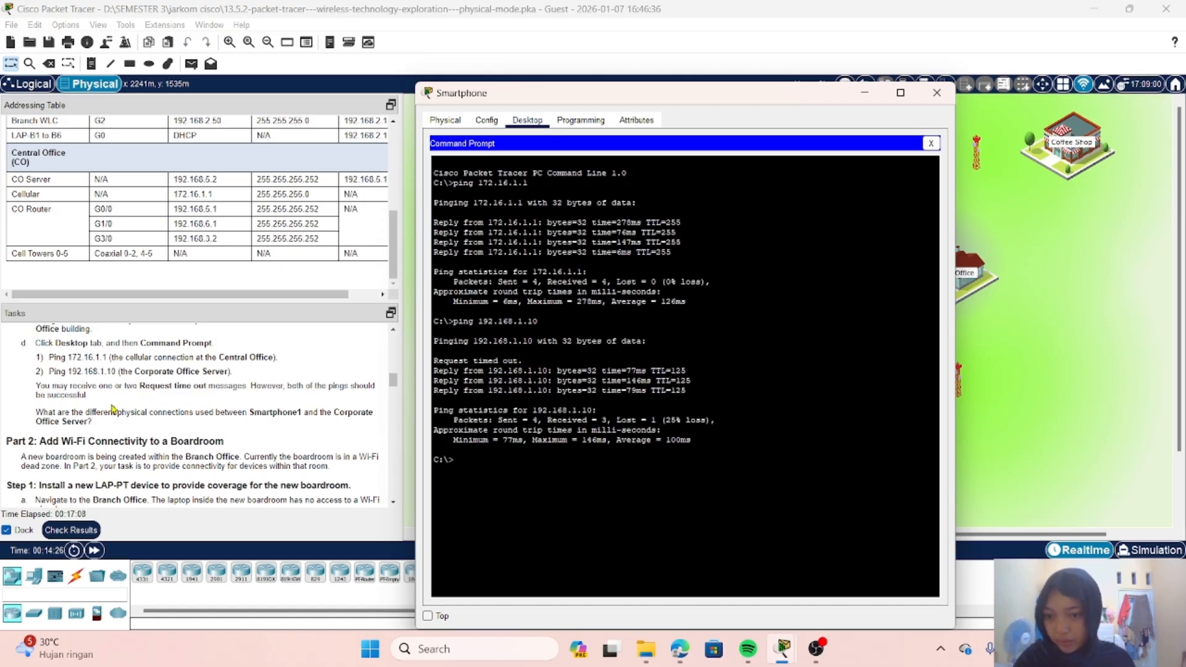
pyautogui.scroll(1, 113, 409)
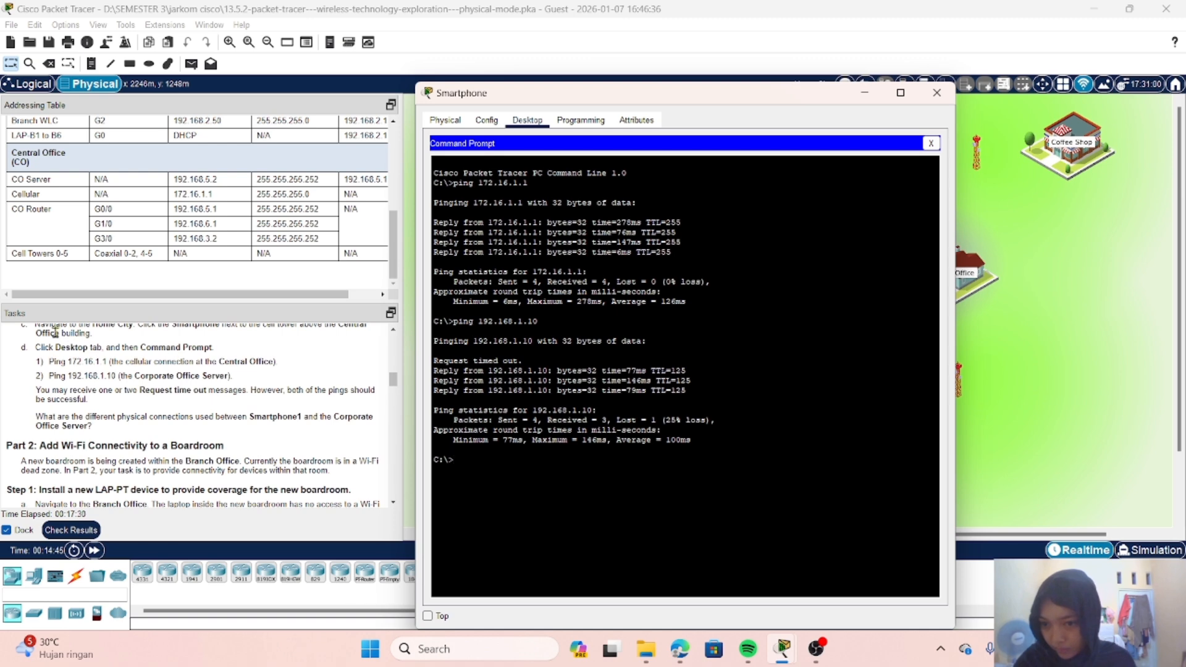
pyautogui.scroll(-2, 67, 396)
pyautogui.scroll(2, 75, 428)
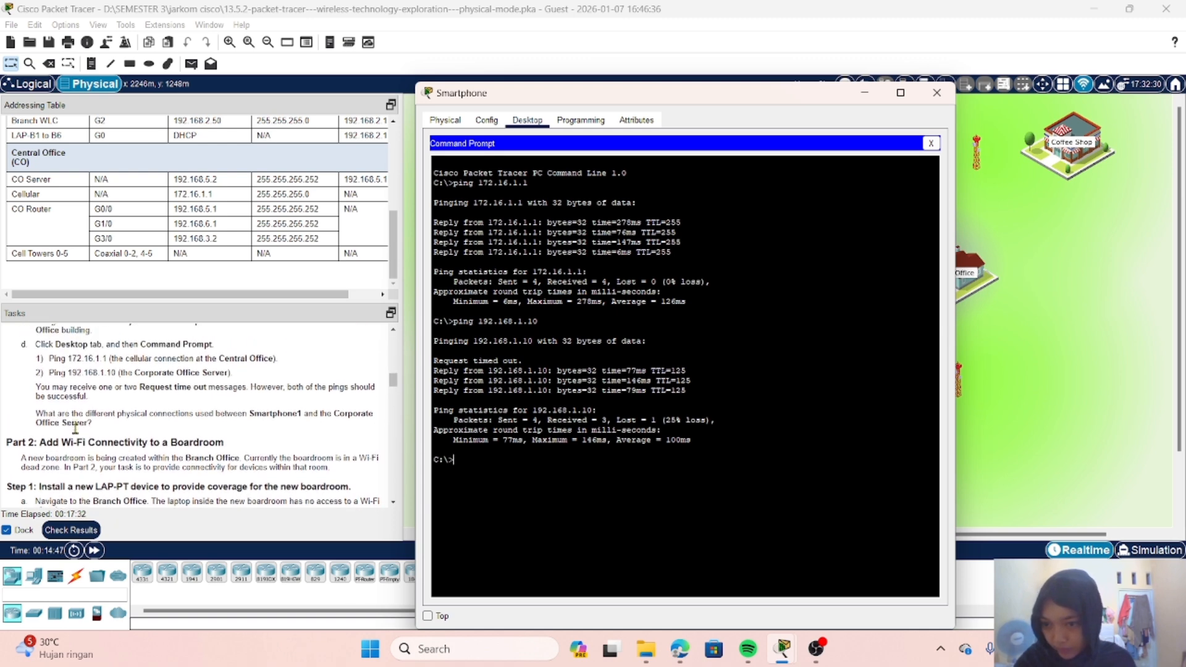
pyautogui.scroll(-2, 76, 428)
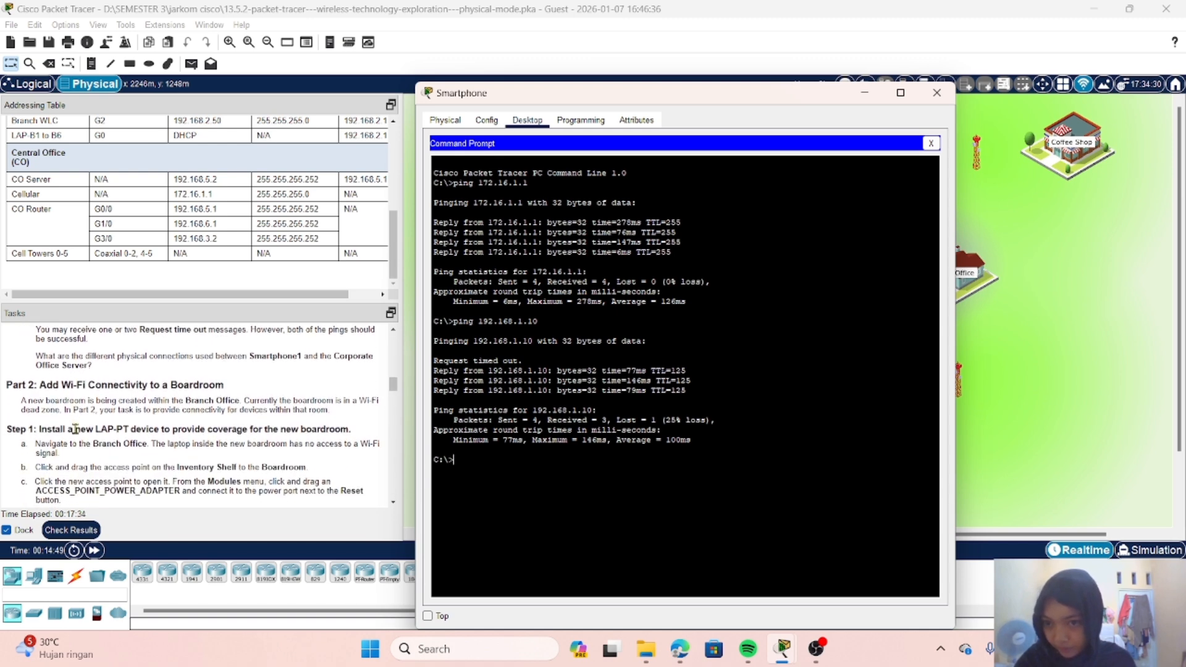
pyautogui.scroll(-2, 75, 429)
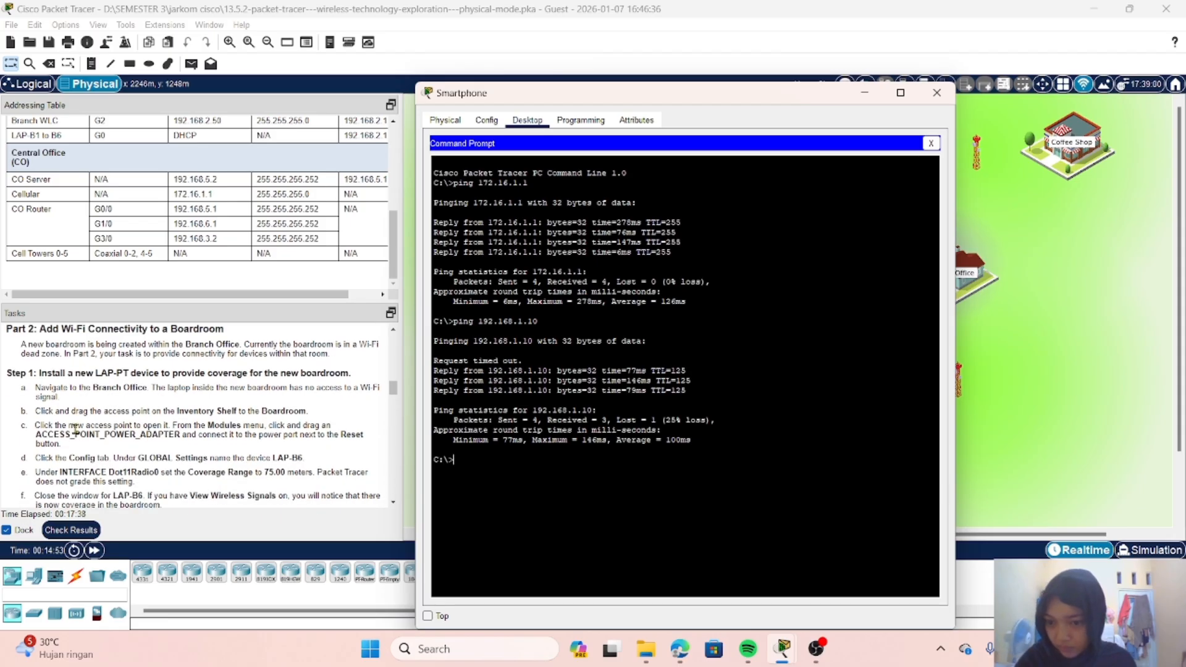
pyautogui.click(76, 429)
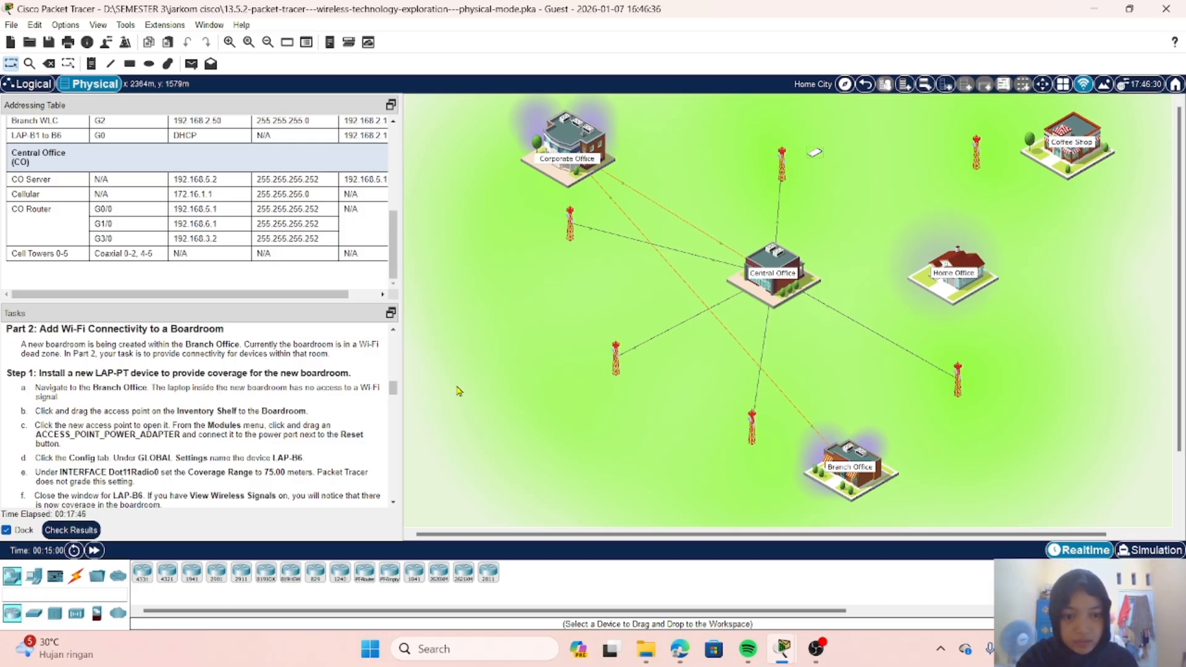
# Step: Go into the Branch Office and inspect the boardroom laptop's global settings and available modules, including PT-LAPTOP-NM-1CGE and PT-LAPTOP-NM-1W, without changing anything
pyautogui.click(850, 464)
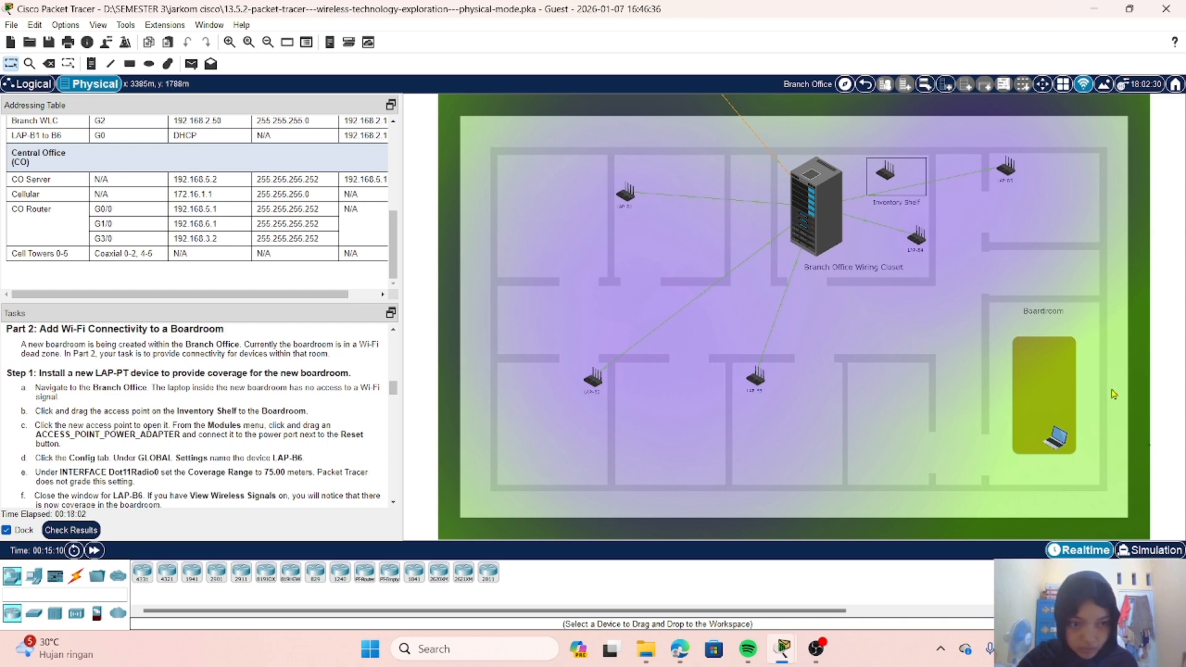
pyautogui.click(1057, 438)
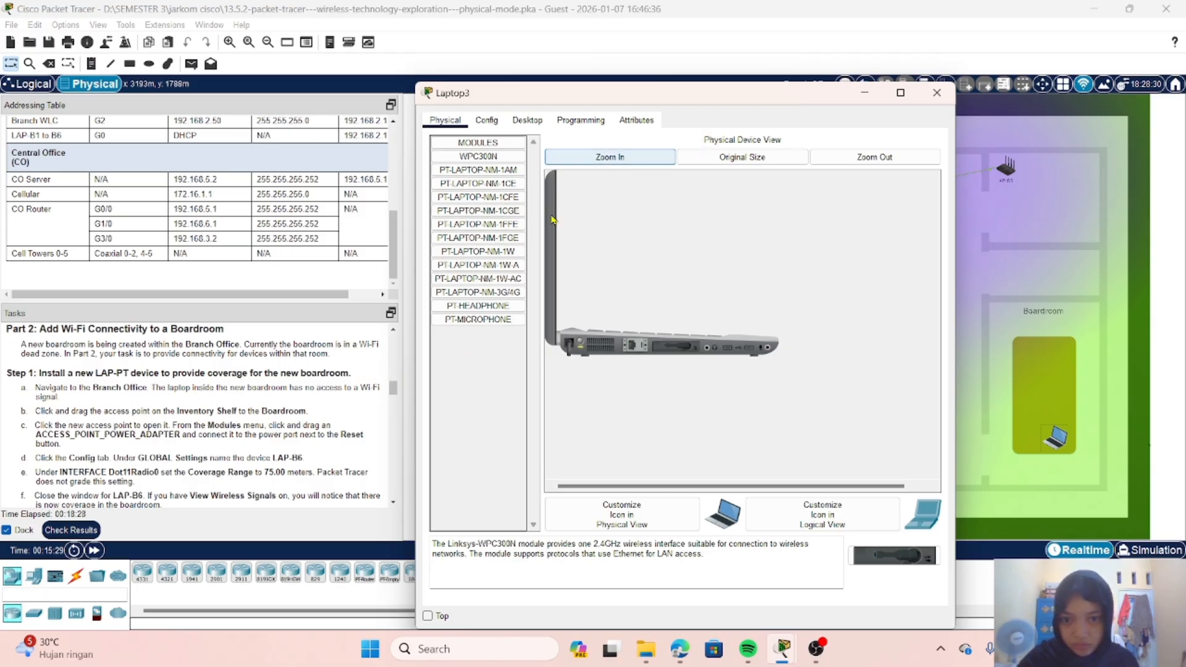
pyautogui.click(493, 126)
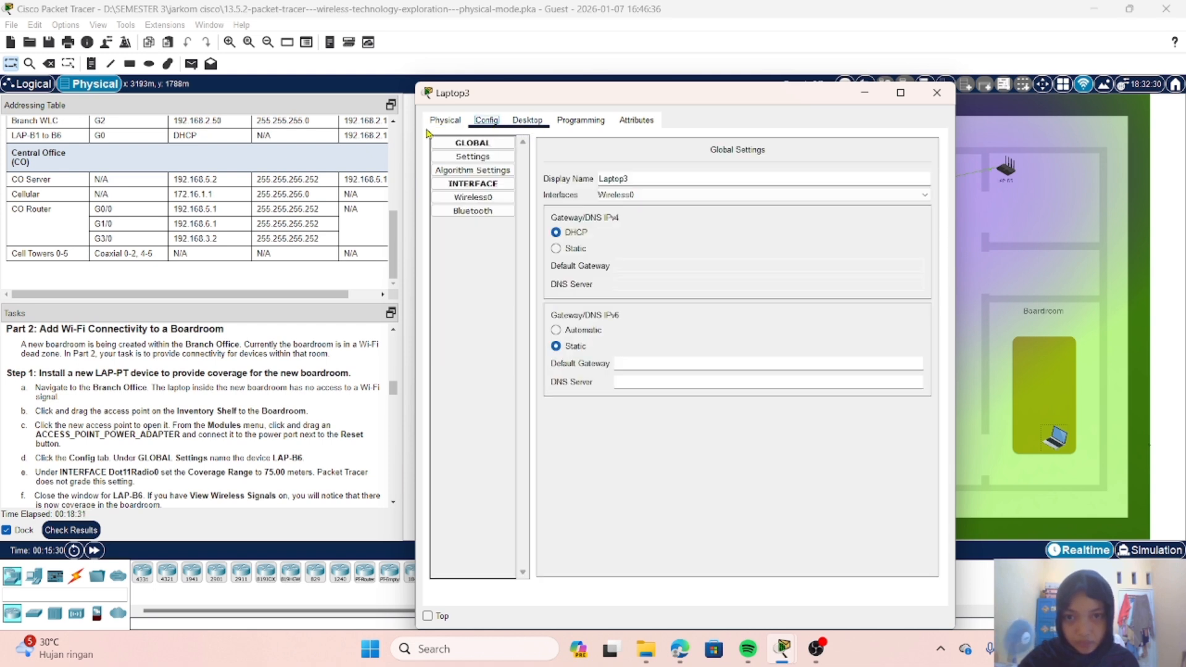
pyautogui.click(446, 123)
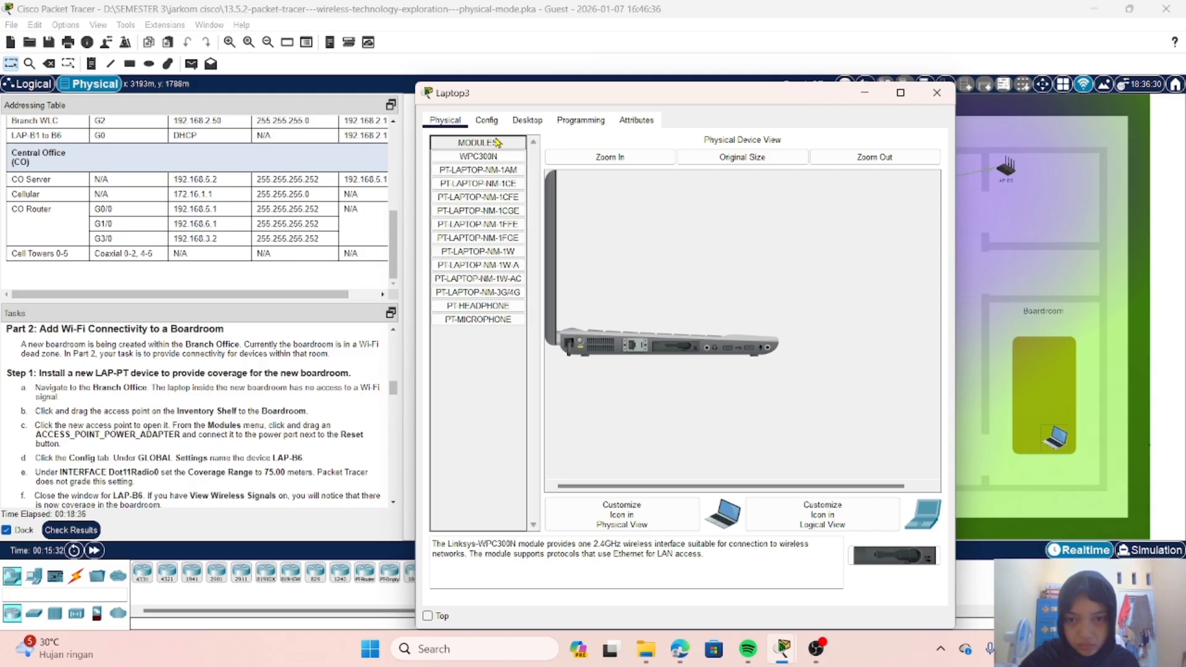
pyautogui.click(479, 211)
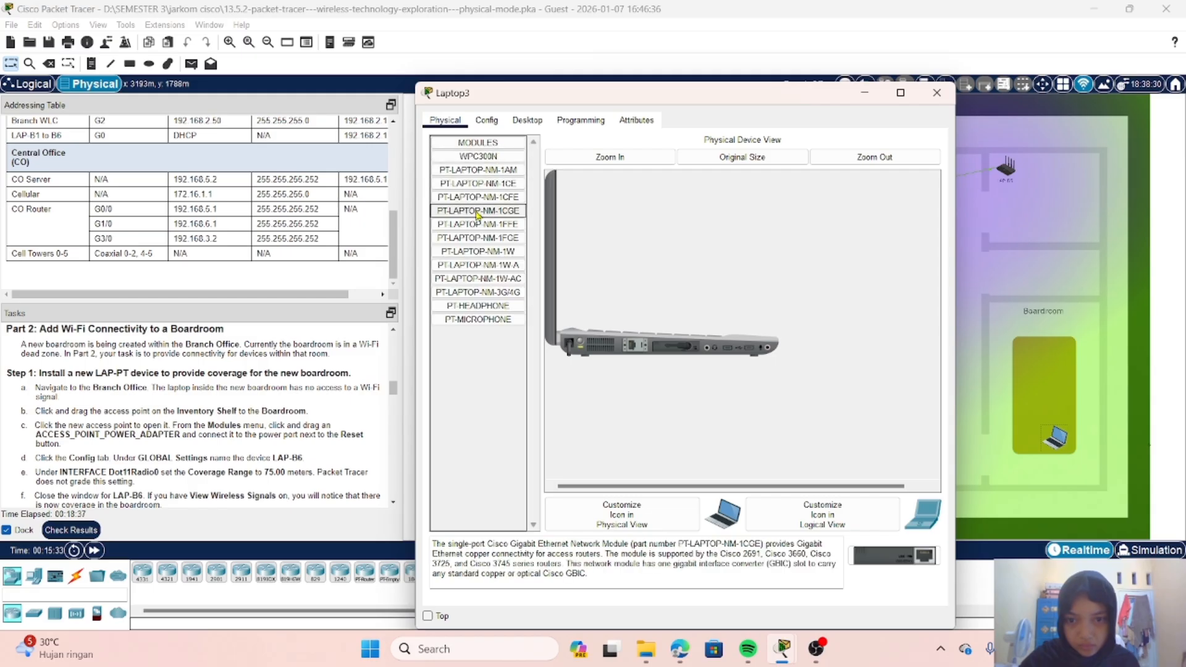
pyautogui.click(491, 253)
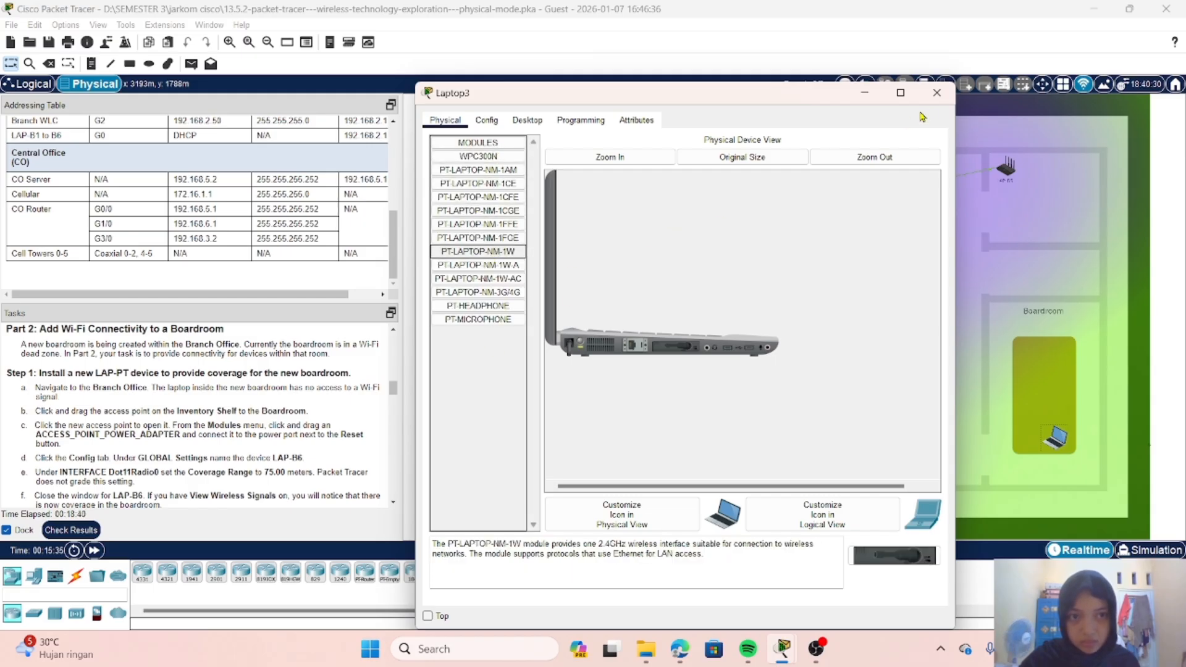
pyautogui.click(937, 93)
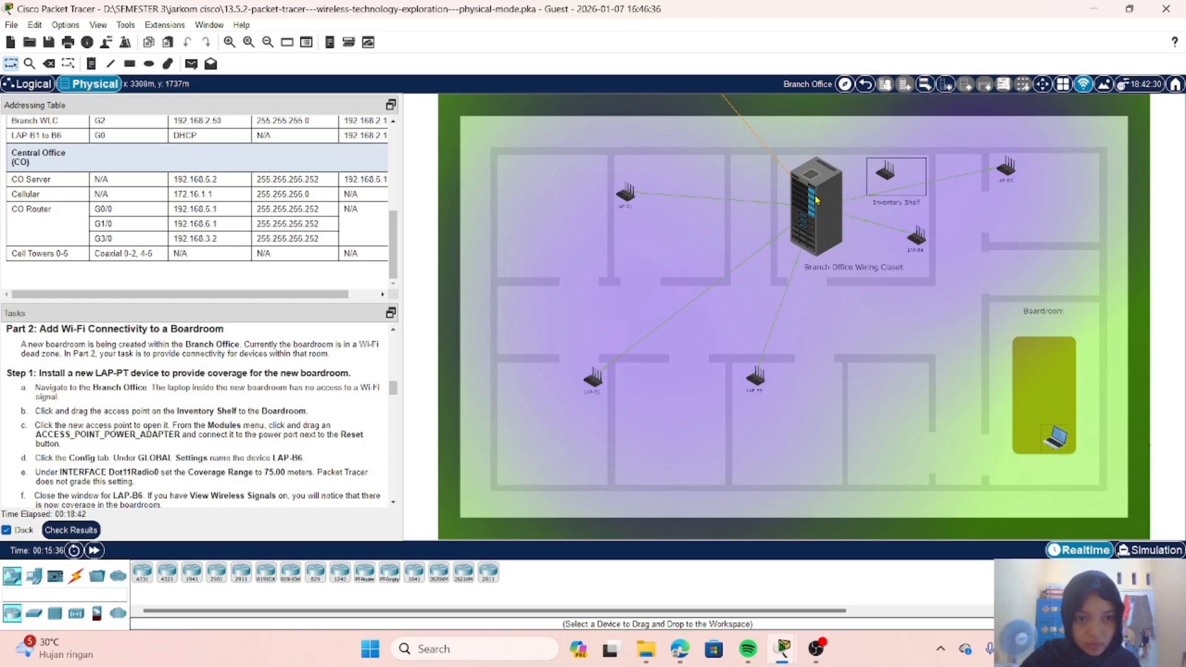
# Step: Enter the Branch Office Wiring Closet, inspect the Branch Admin laptop's physical view, and close its window
pyautogui.click(816, 201)
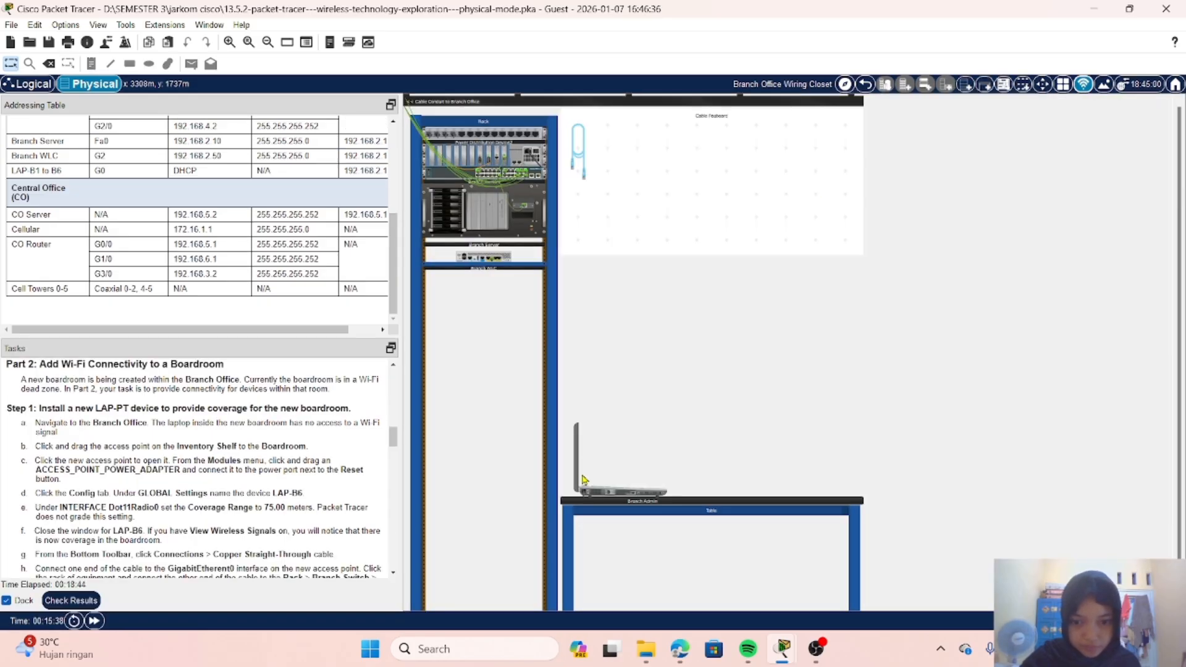
pyautogui.click(593, 492)
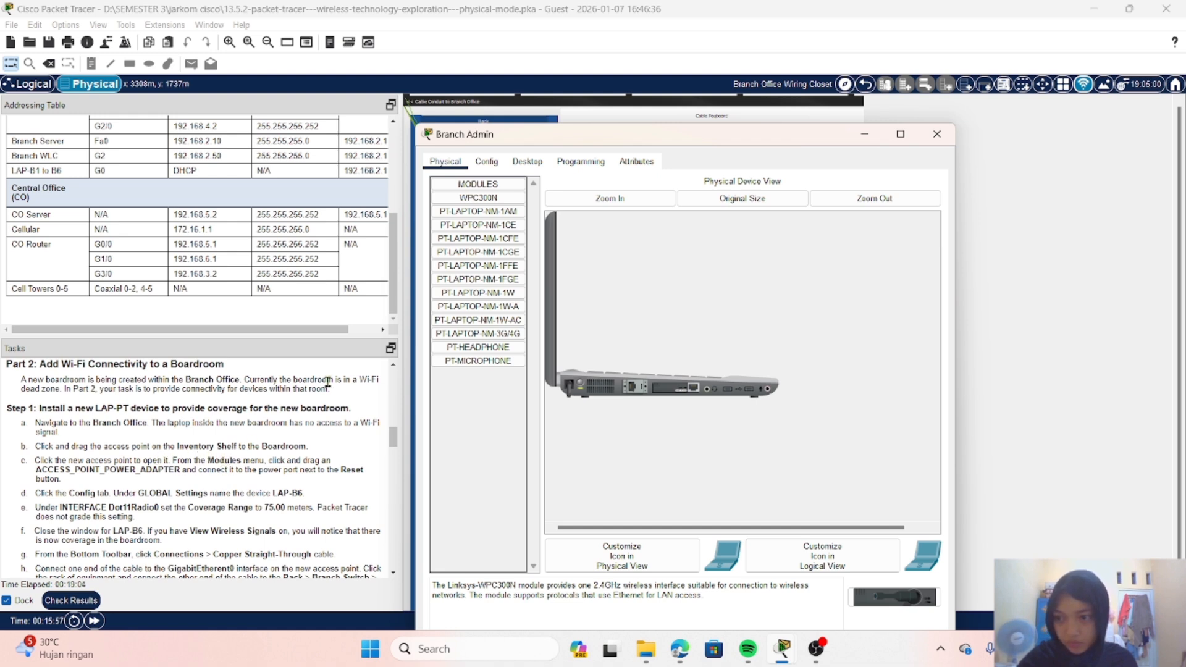
pyautogui.click(938, 134)
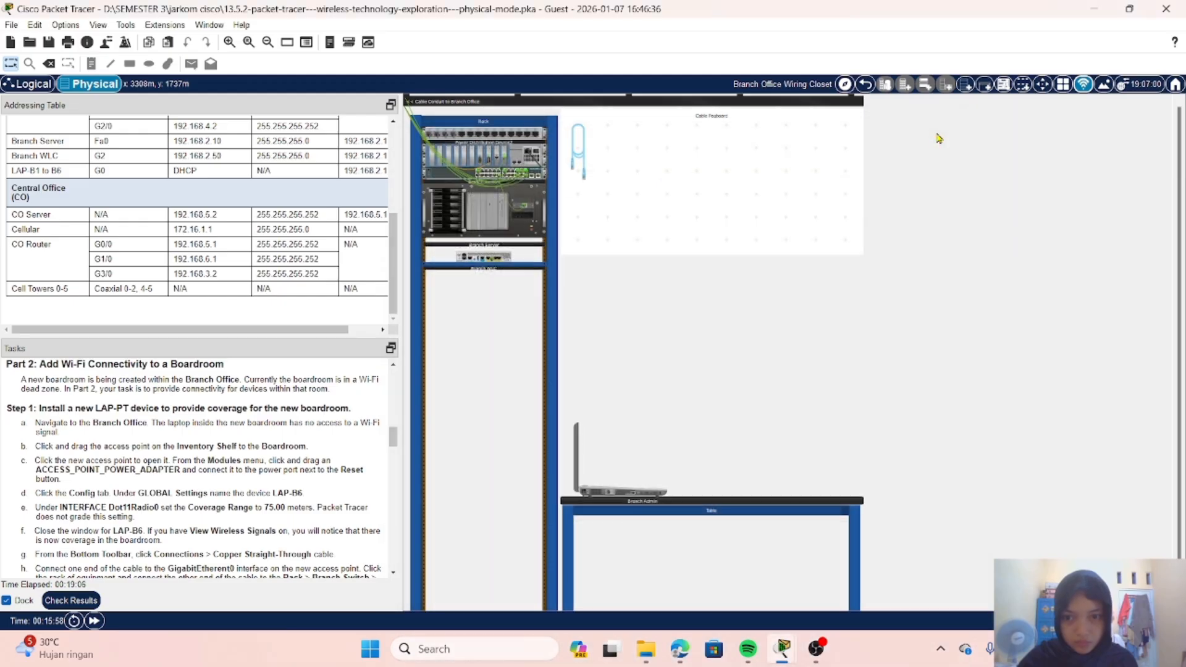
# Step: Look over the rack equipment in the Branch Office Wiring Closet and return to the Branch Office floor plan
pyautogui.scroll(3, 475, 328)
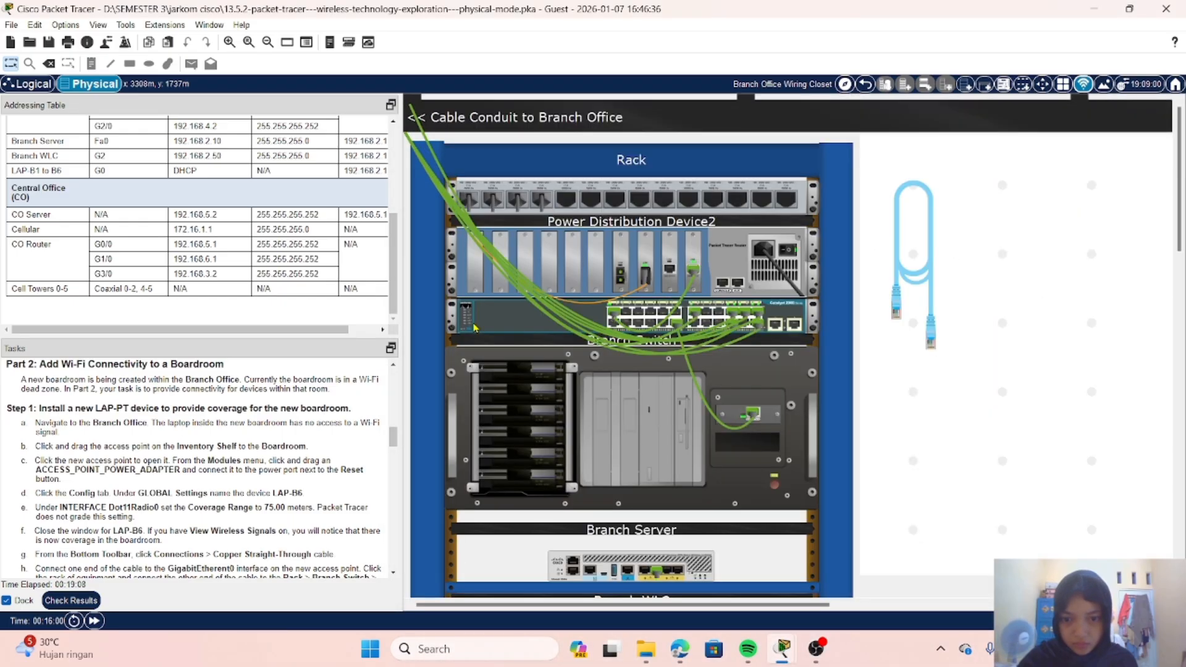
pyautogui.scroll(-3, 475, 328)
pyautogui.scroll(3, 475, 328)
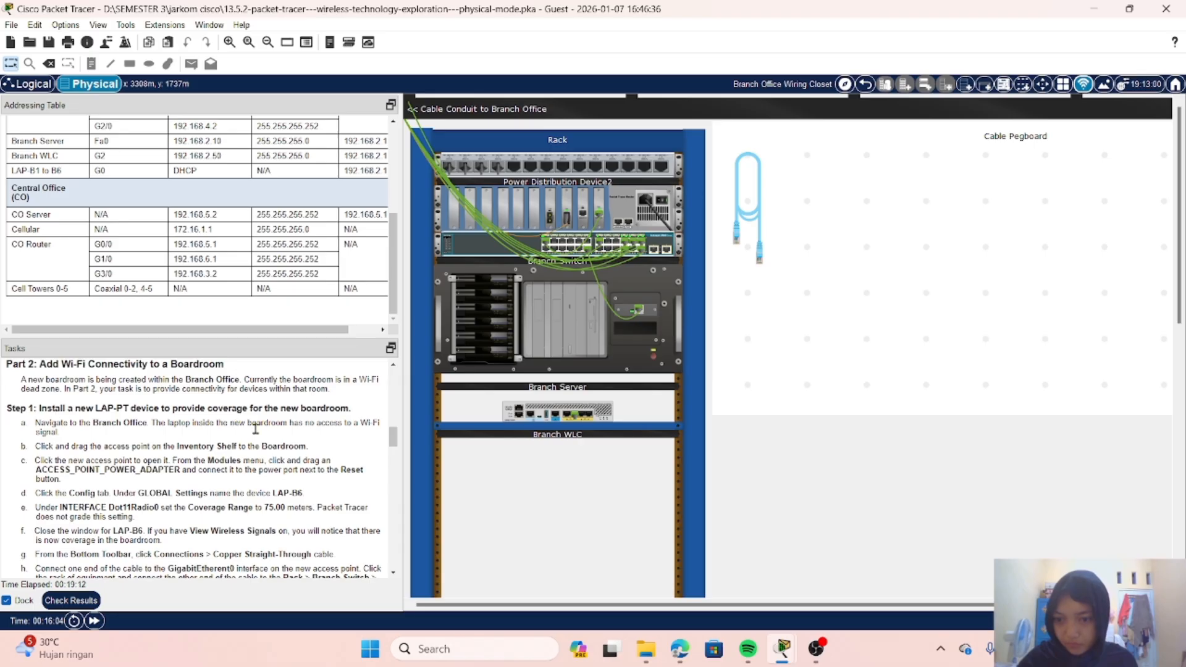
pyautogui.scroll(-2, 602, 515)
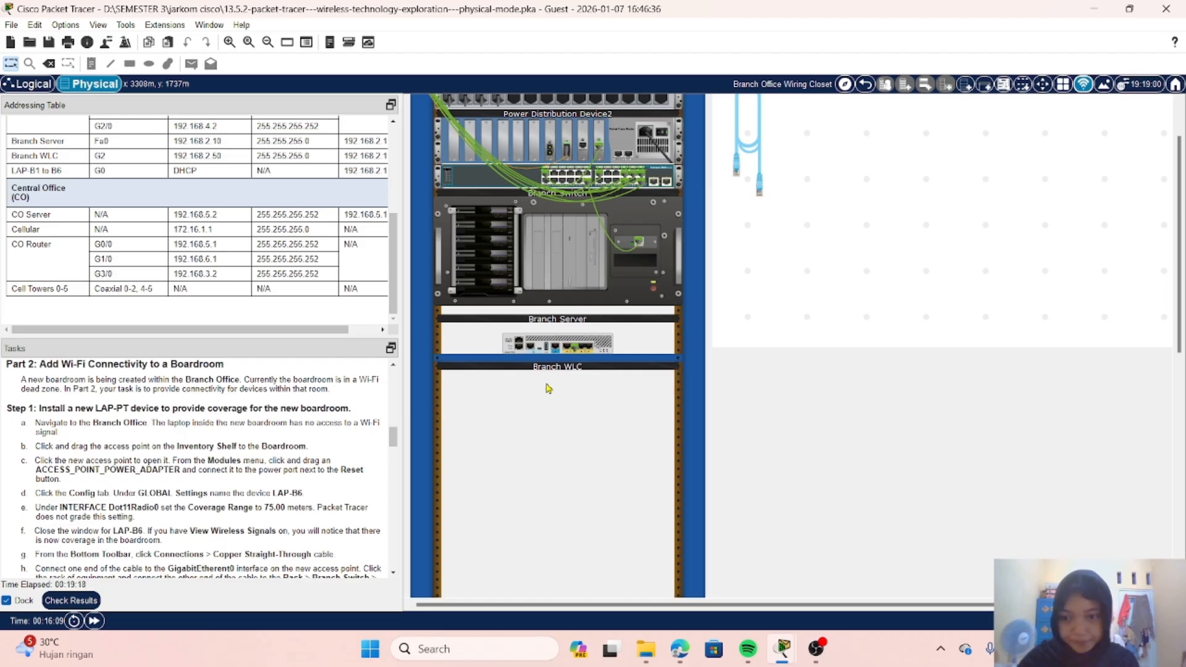
pyautogui.scroll(1, 560, 439)
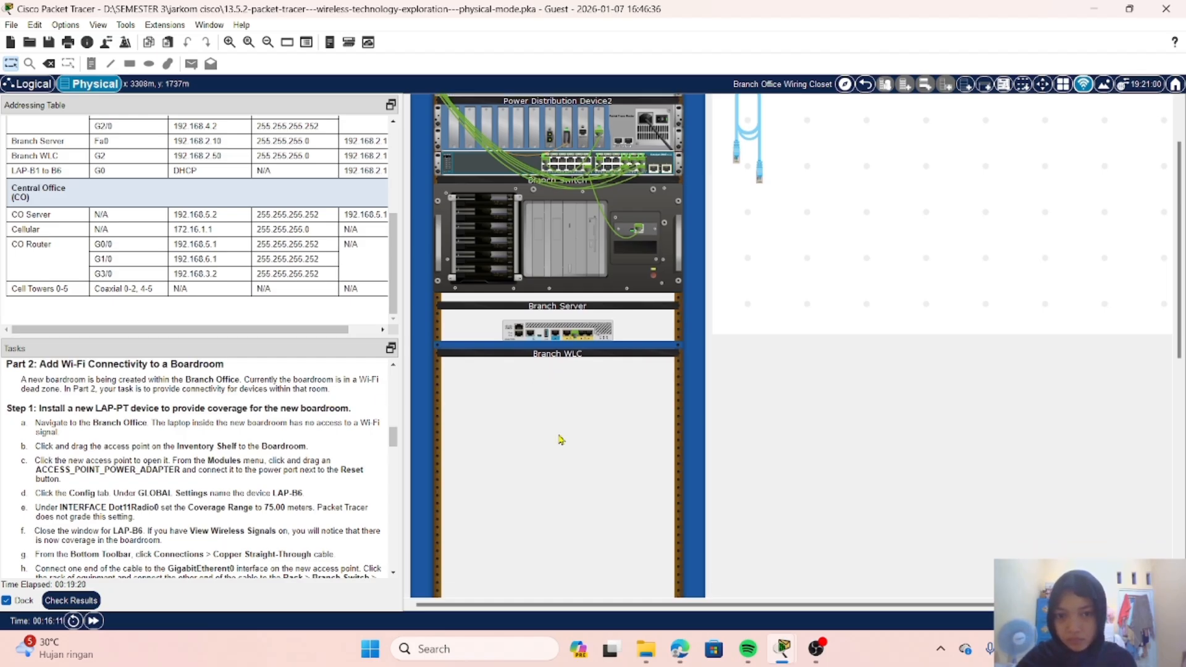
pyautogui.click(864, 84)
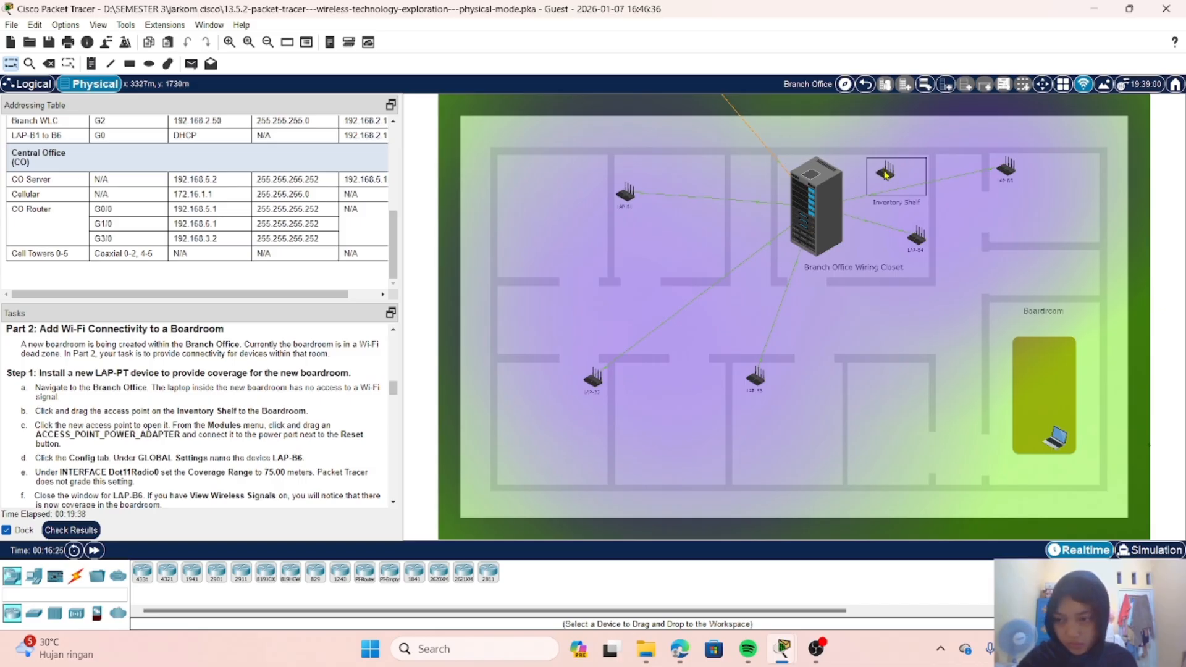
# Step: Move the access point from the Inventory Shelf onto the Boardroom table in the Branch Office
pyautogui.moveTo(885, 175)
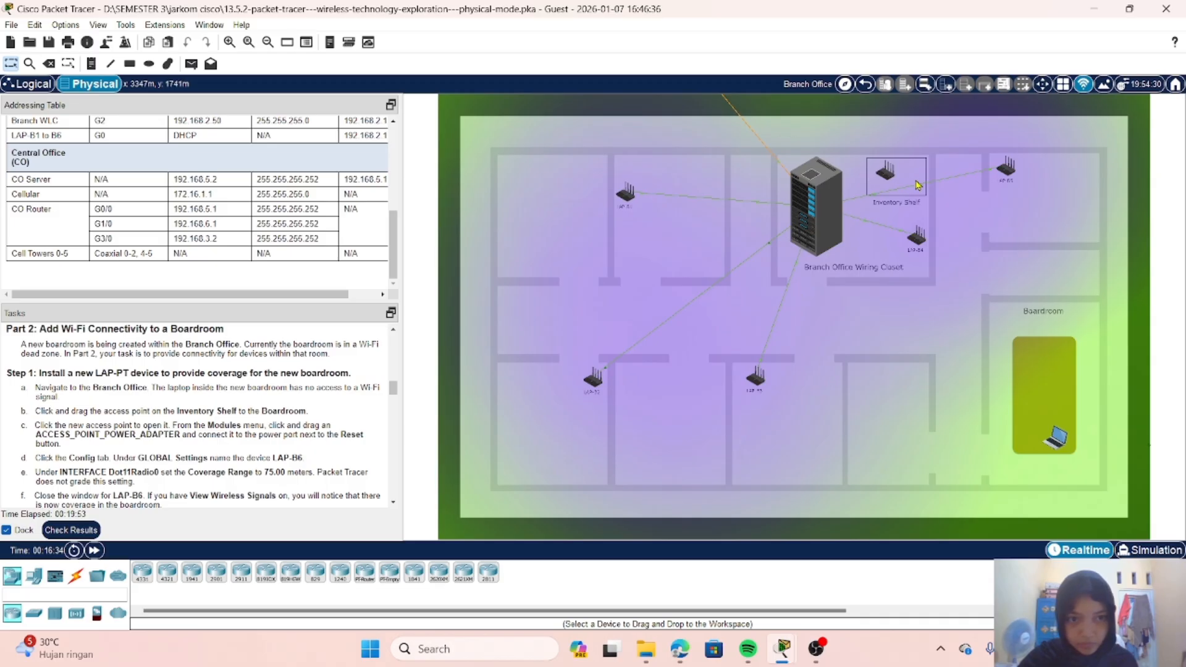
pyautogui.moveTo(892, 179); pyautogui.dragTo(1049, 381)
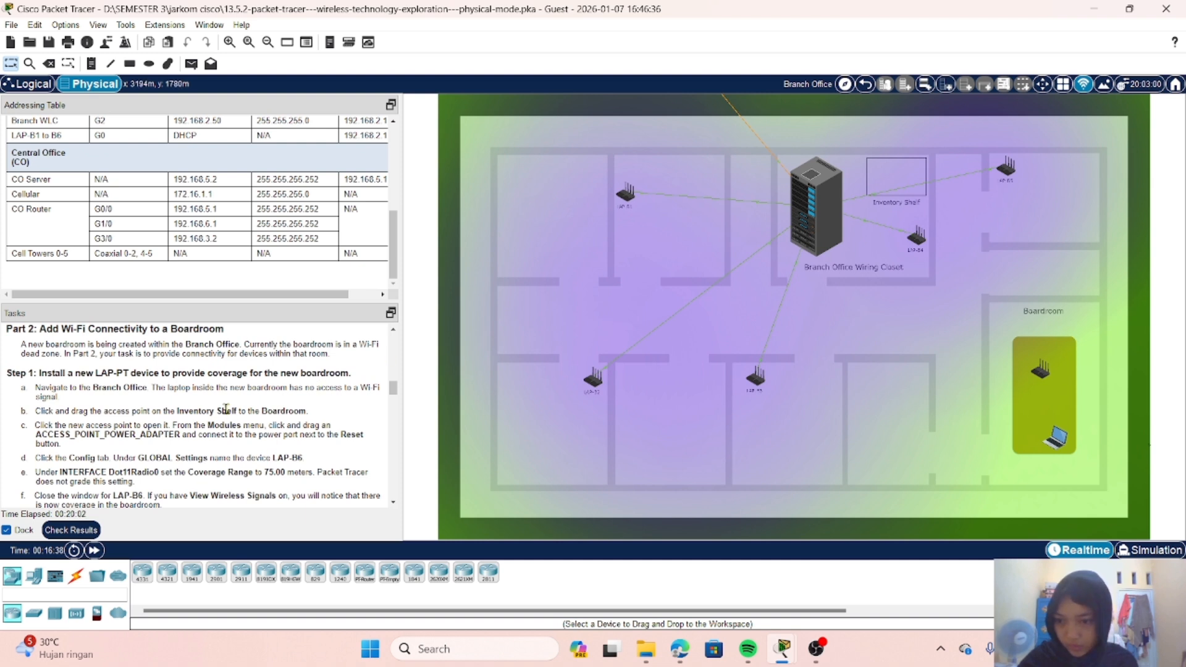
pyautogui.scroll(-1, 228, 408)
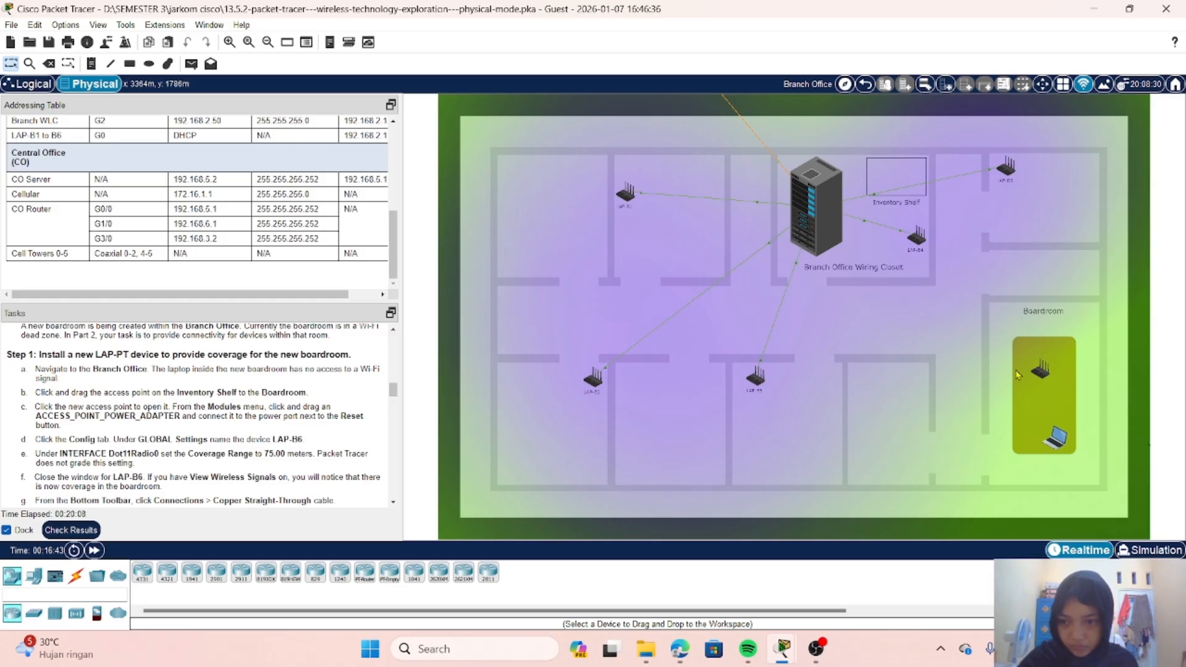
# Step: Open the new boardroom access point's physical view and try to attach the ACCESS_POINT_POWER_ADAPTER module to it
pyautogui.click(1057, 434)
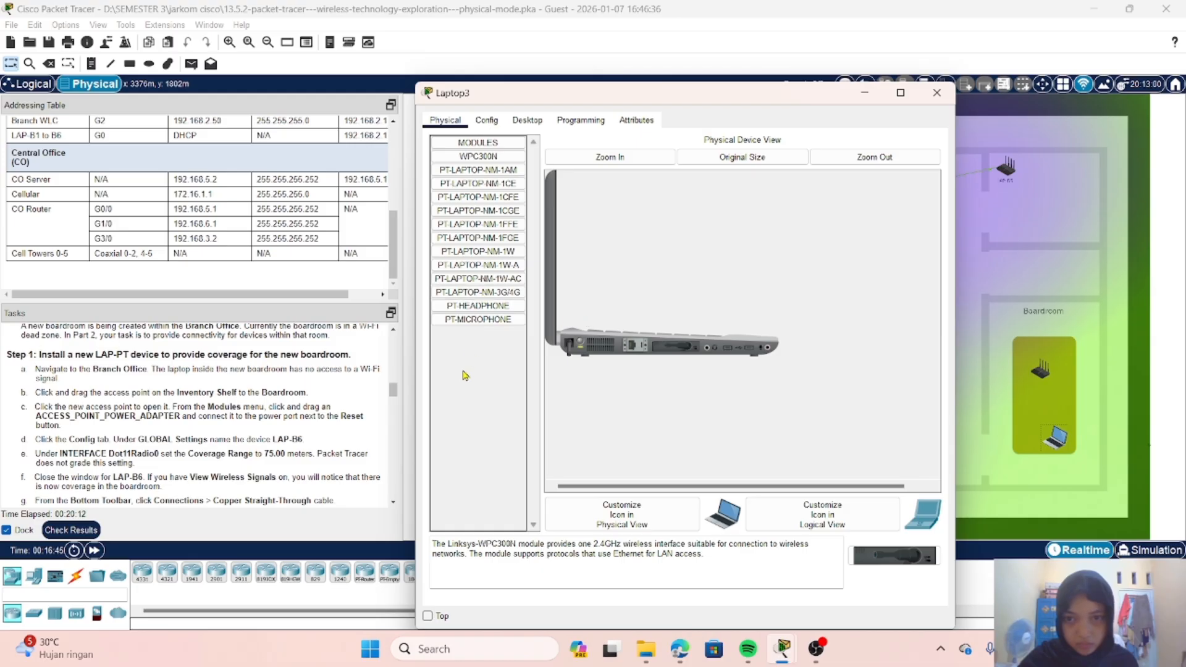
pyautogui.click(938, 92)
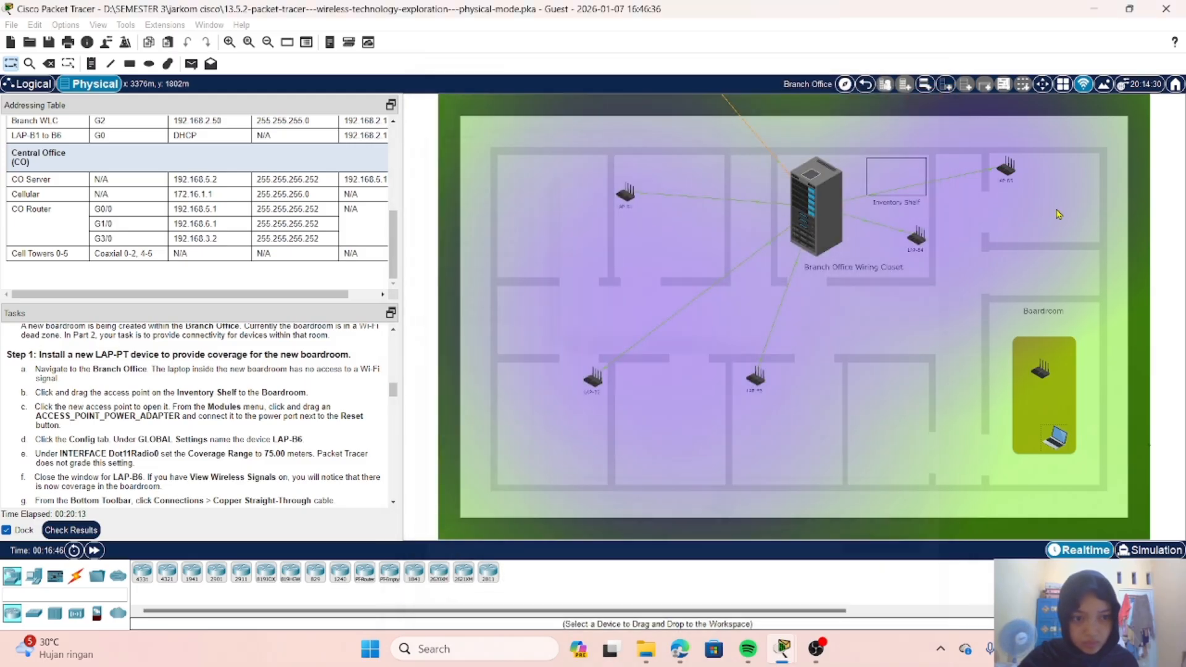
pyautogui.click(1043, 371)
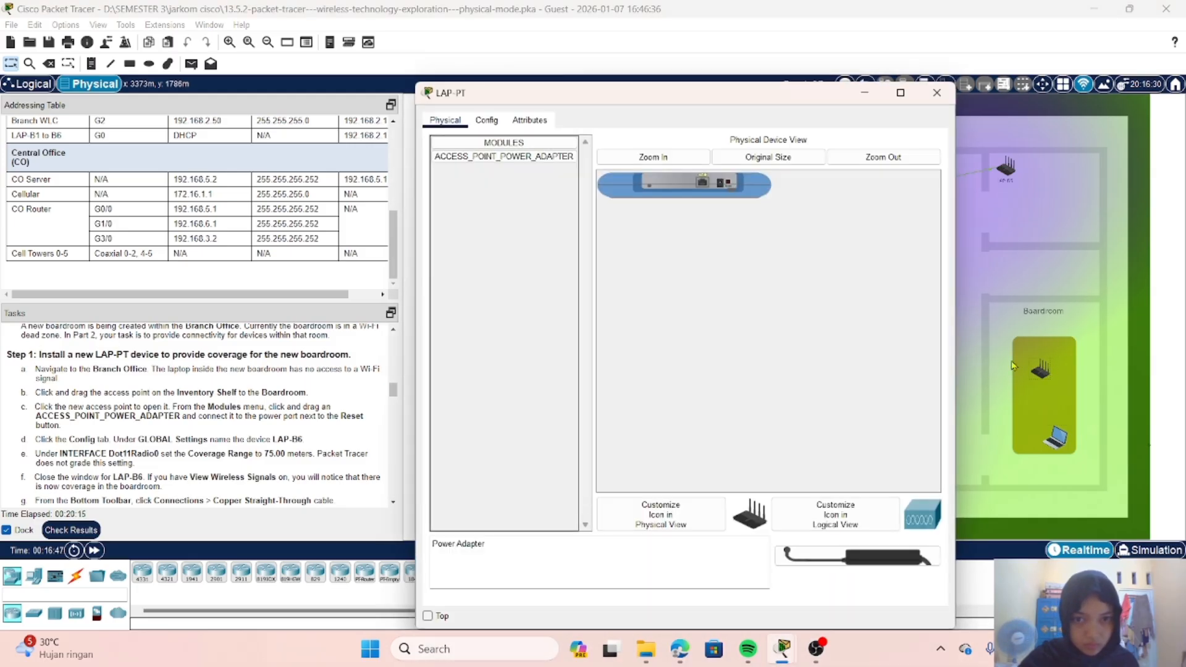
pyautogui.click(538, 159)
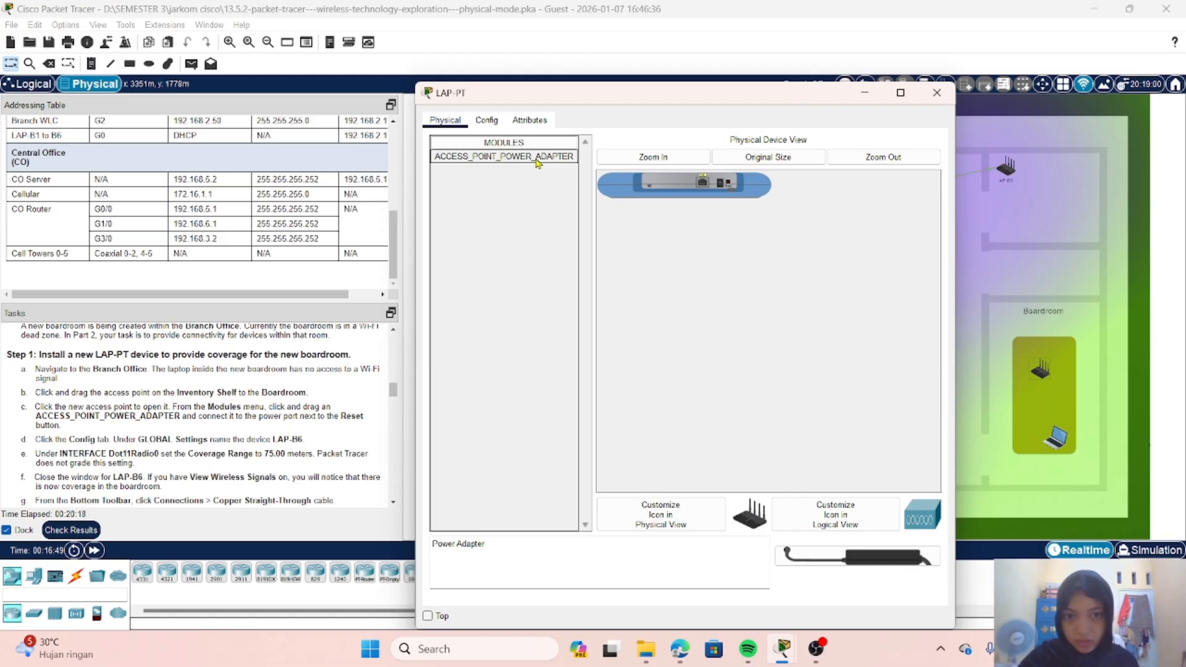
pyautogui.moveTo(537, 162); pyautogui.dragTo(729, 212)
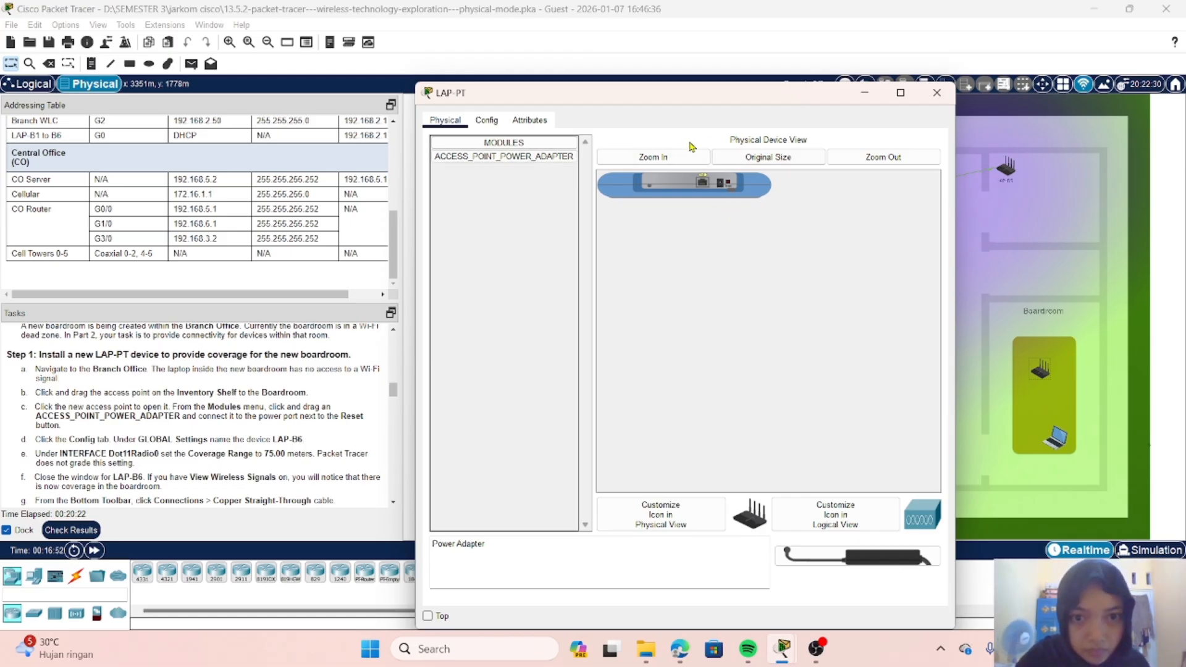
pyautogui.click(678, 159)
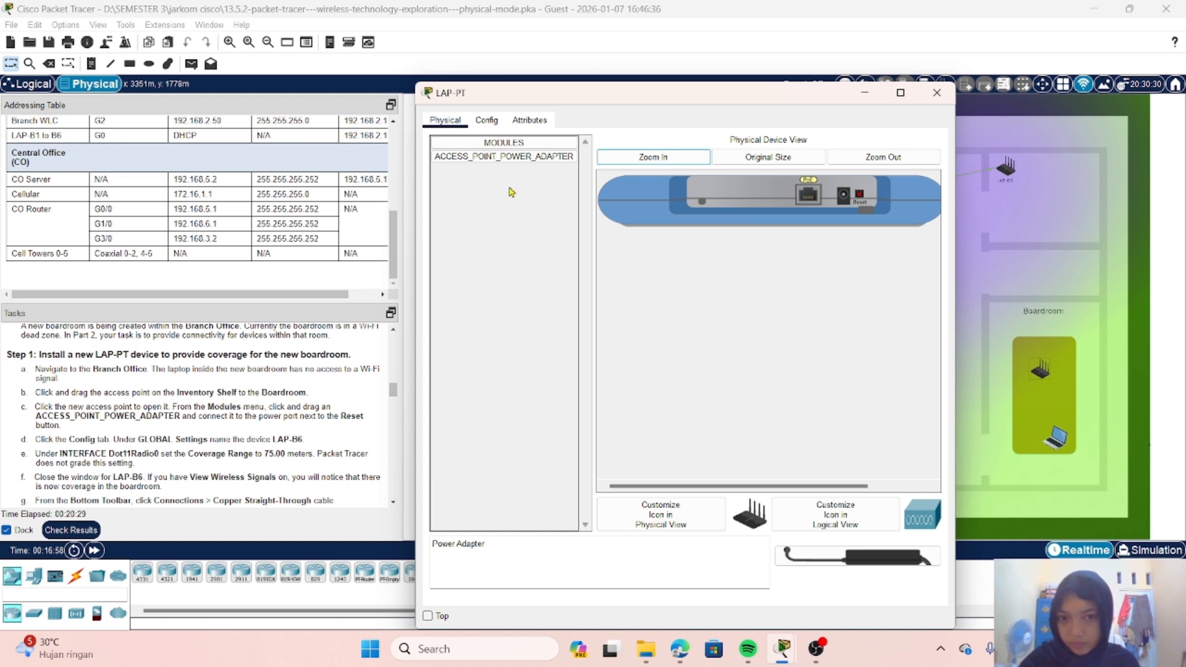
pyautogui.moveTo(505, 157); pyautogui.dragTo(678, 187)
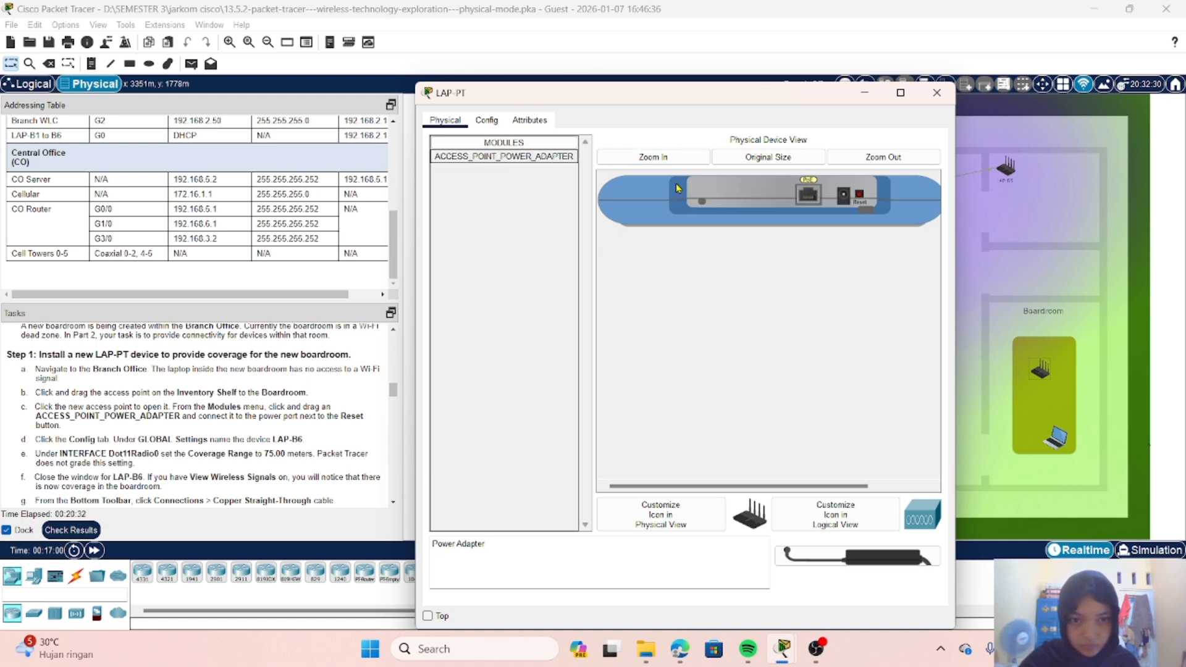
pyautogui.moveTo(527, 158); pyautogui.dragTo(721, 220)
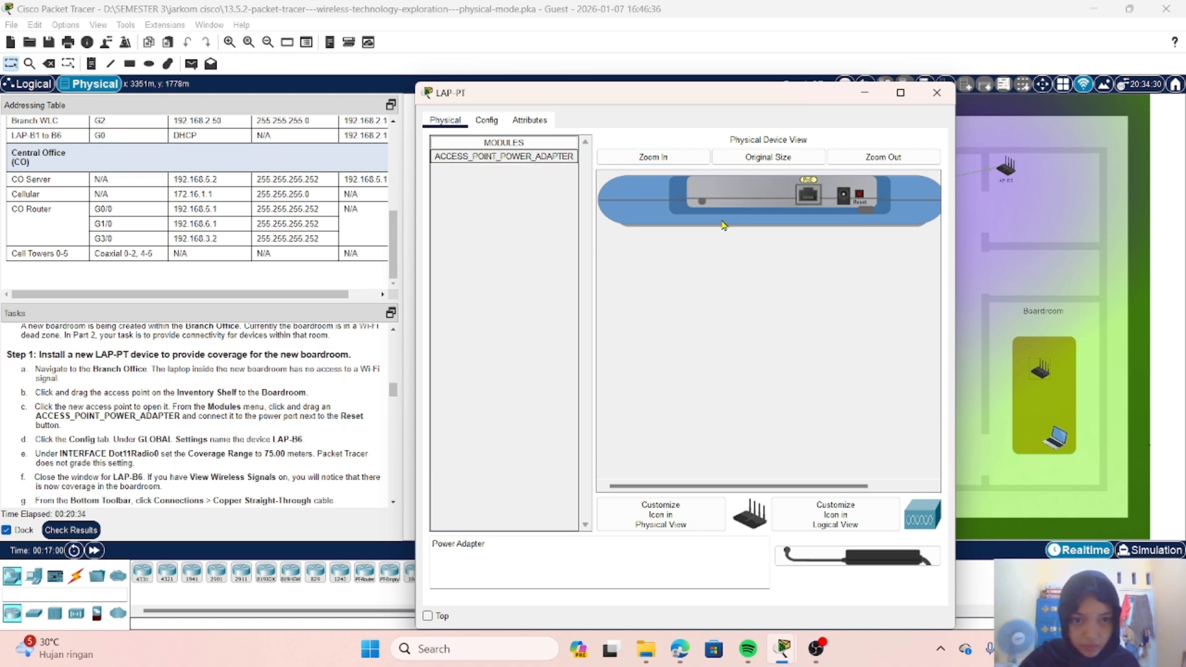
pyautogui.hscroll(3, 715, 270)
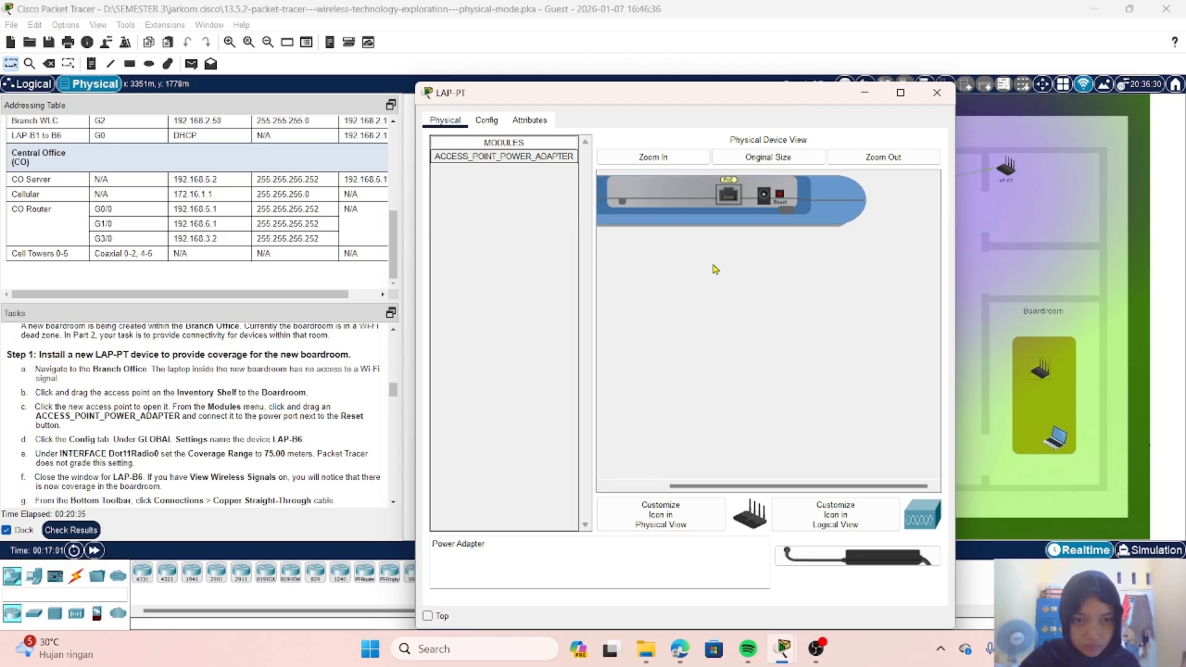
pyautogui.hscroll(-2, 715, 269)
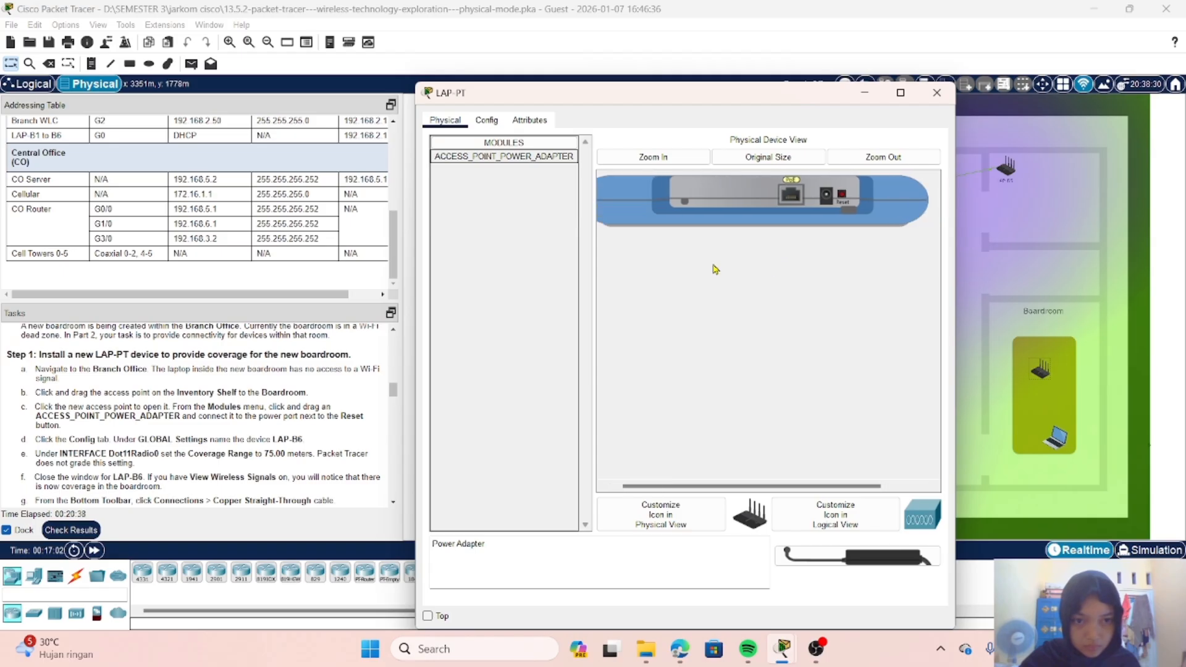
pyautogui.click(680, 199)
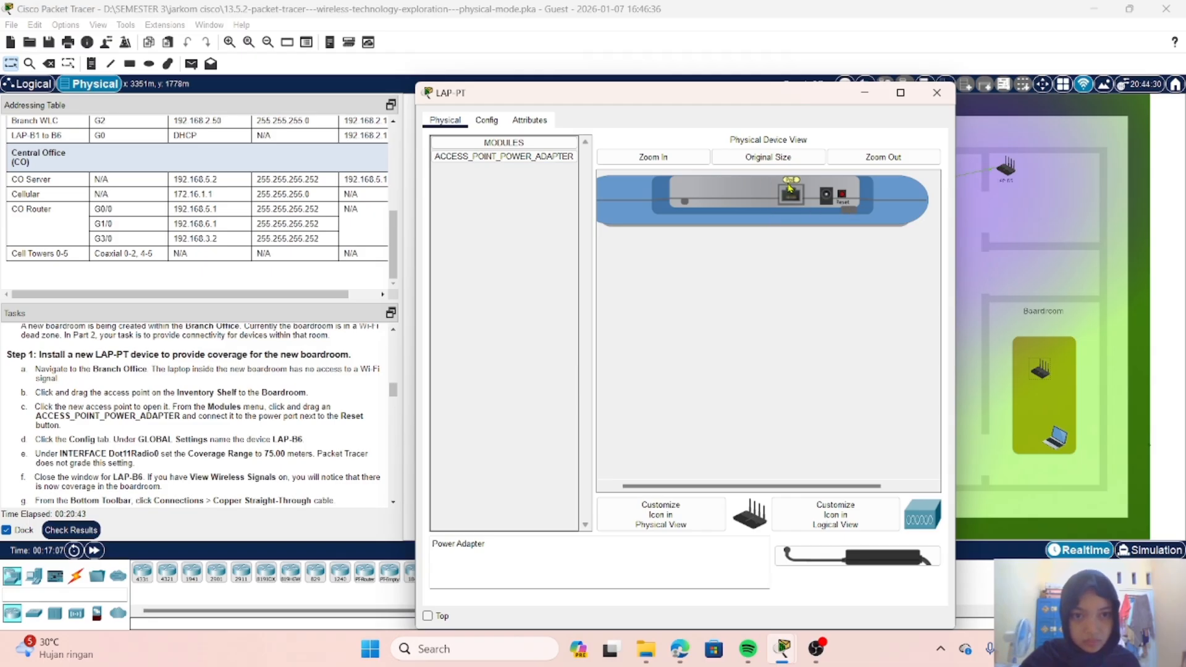
pyautogui.moveTo(575, 157); pyautogui.dragTo(598, 212)
pyautogui.moveTo(523, 159); pyautogui.dragTo(632, 192)
pyautogui.moveTo(549, 155); pyautogui.dragTo(802, 202)
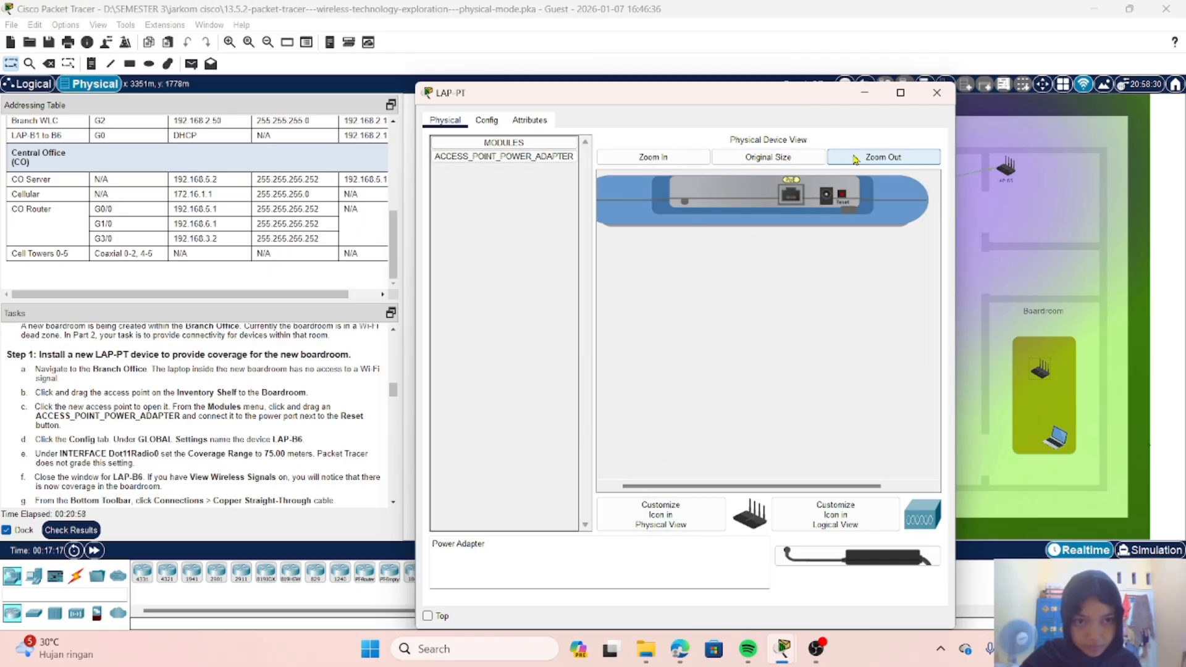
# Step: Readjust the magnification of the access point's physical view, try placing the power adapter module again, and minimize the device window
pyautogui.click(884, 157)
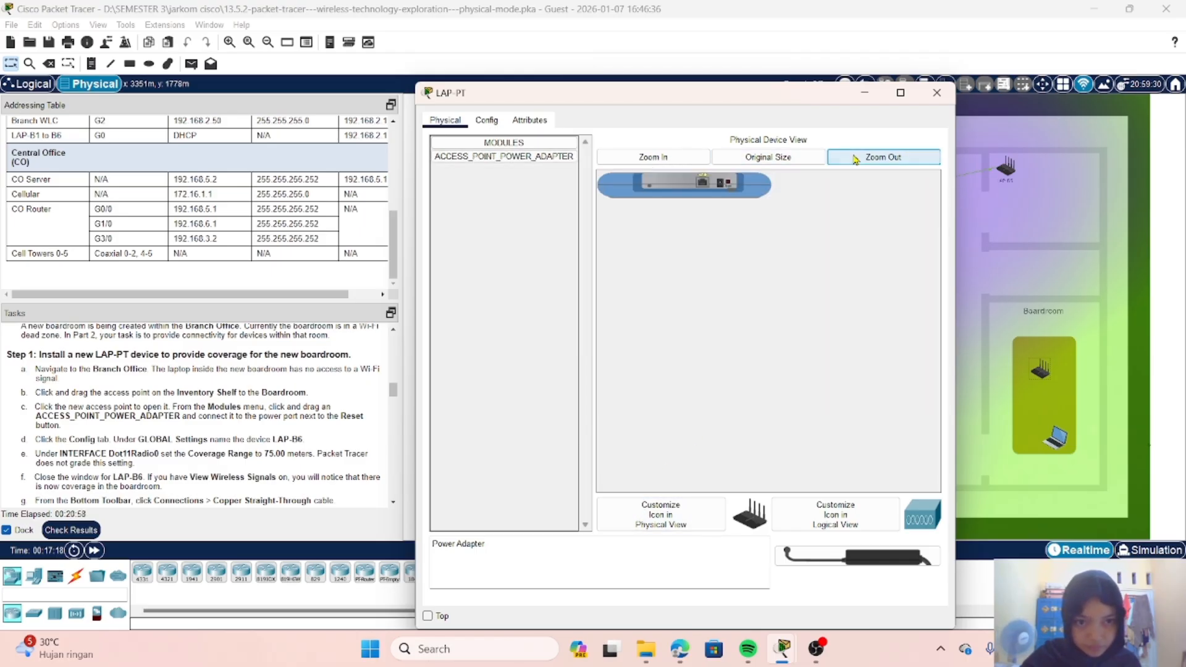
pyautogui.click(653, 156)
pyautogui.moveTo(474, 156); pyautogui.dragTo(1058, 451)
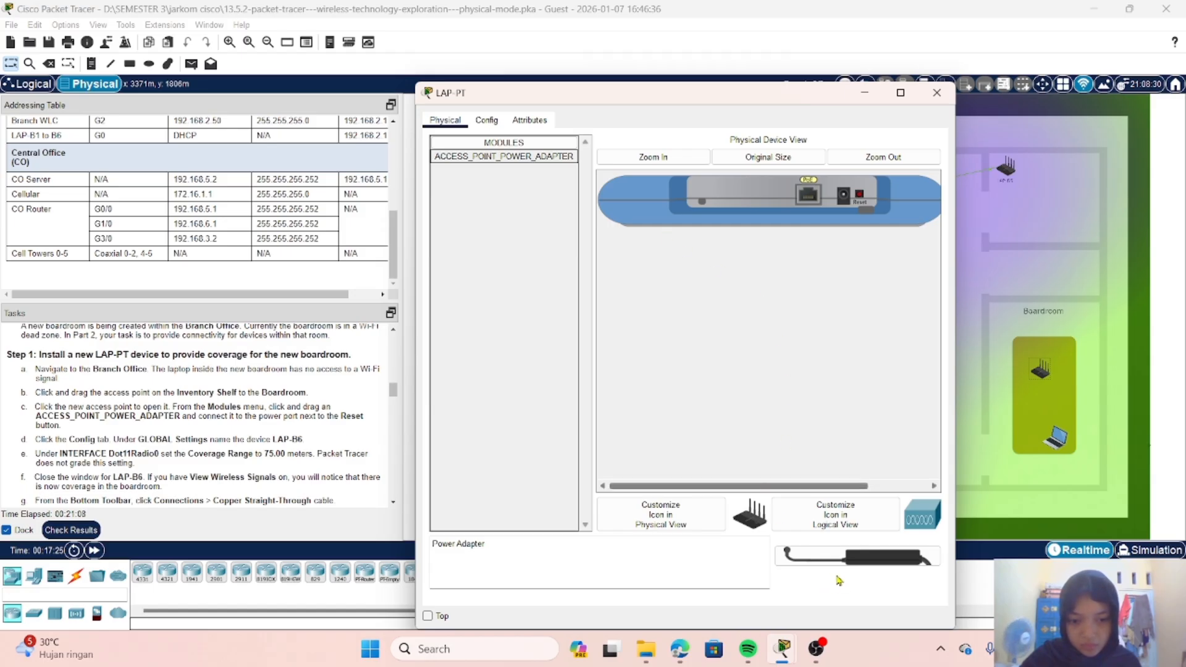
pyautogui.moveTo(785, 555); pyautogui.dragTo(766, 567)
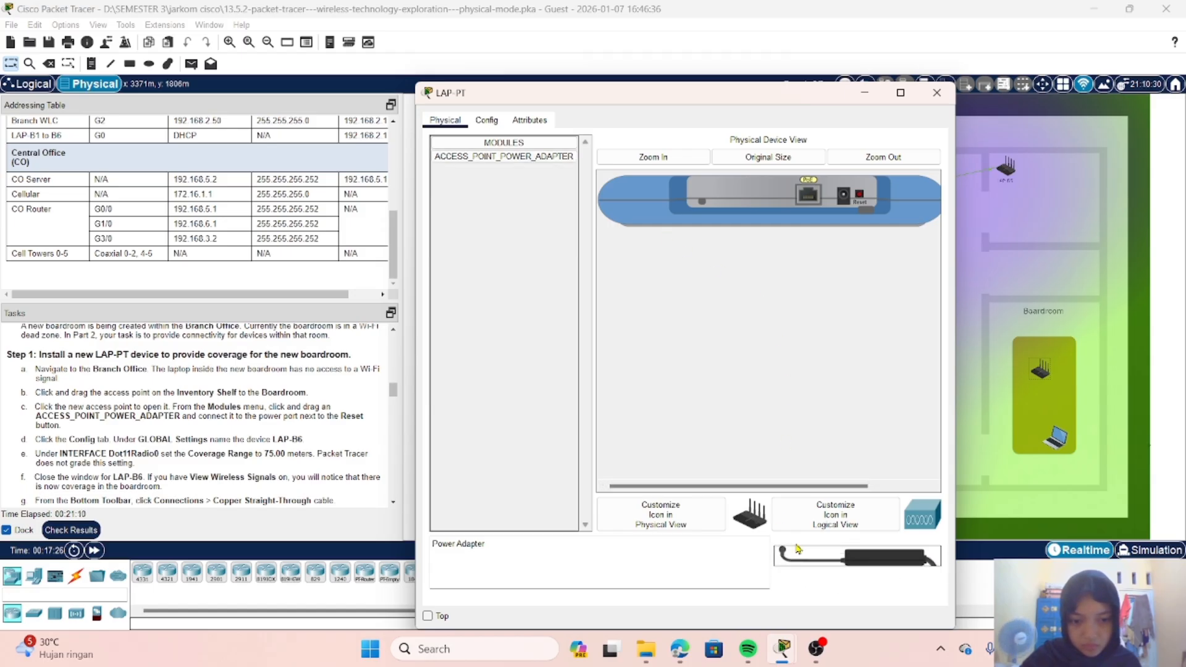
pyautogui.moveTo(531, 159); pyautogui.dragTo(795, 556)
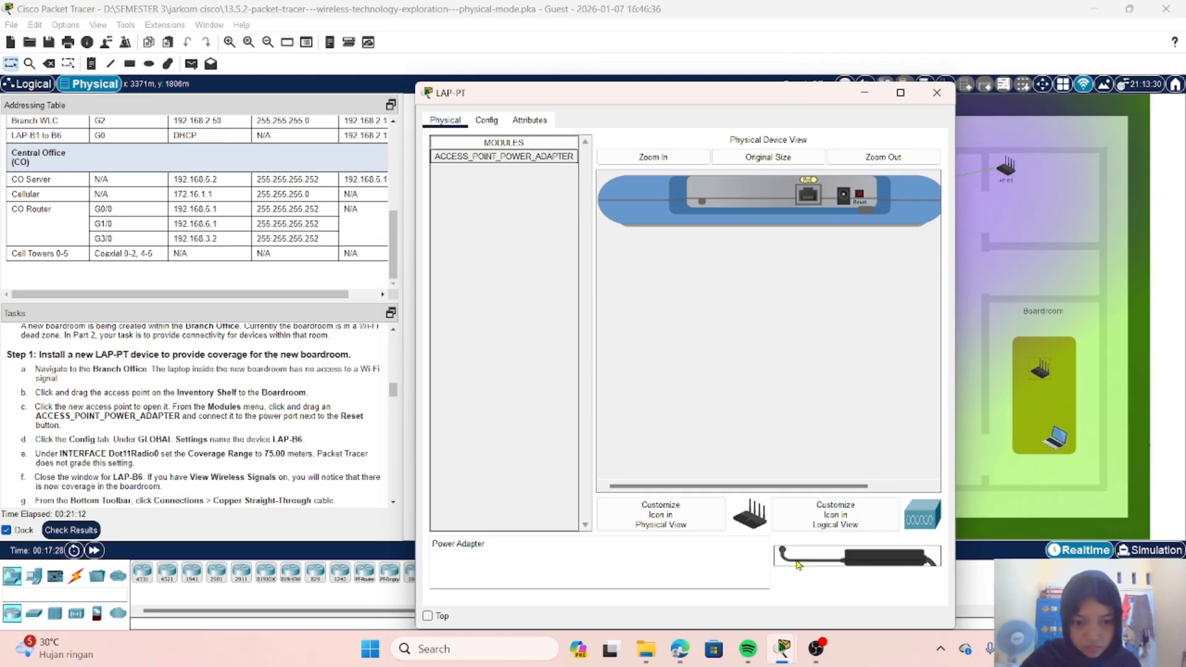
pyautogui.click(866, 96)
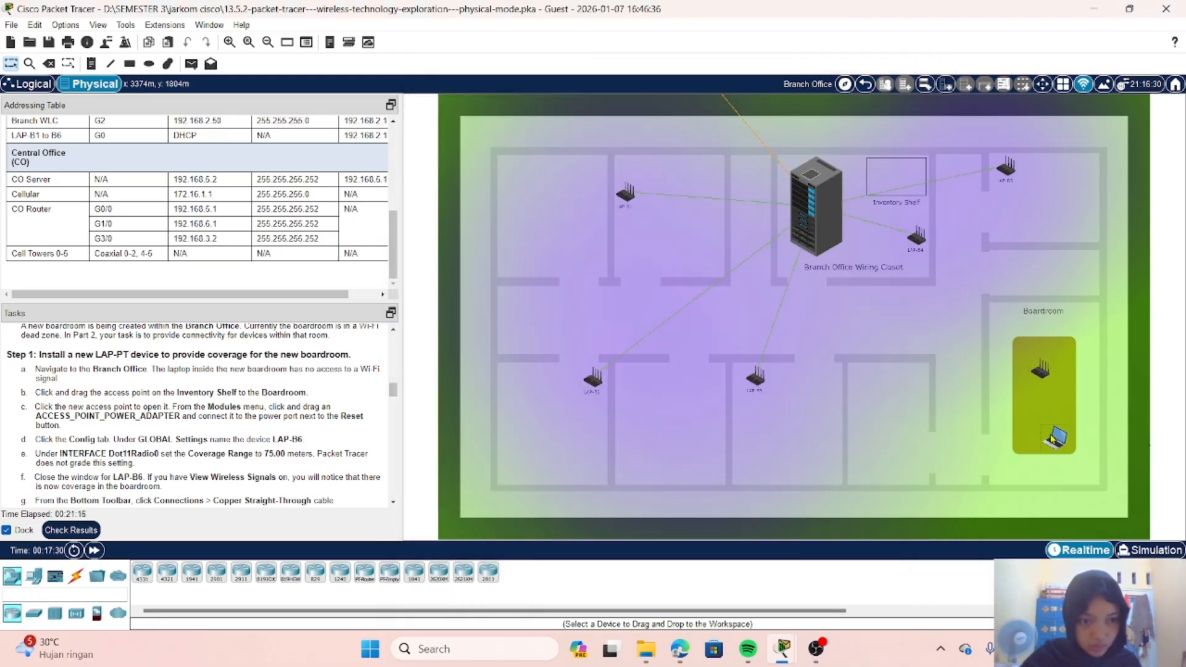
# Step: Check the boardroom laptop's physical view and module list, and close its window
pyautogui.click(1052, 439)
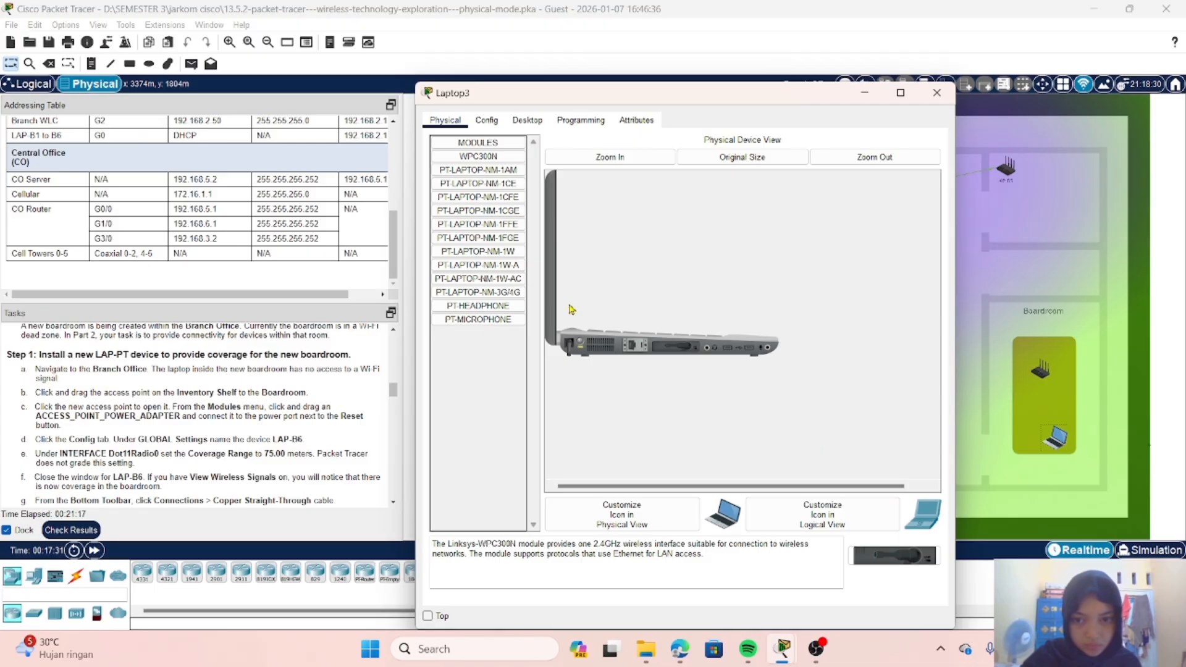
pyautogui.click(459, 141)
pyautogui.click(462, 139)
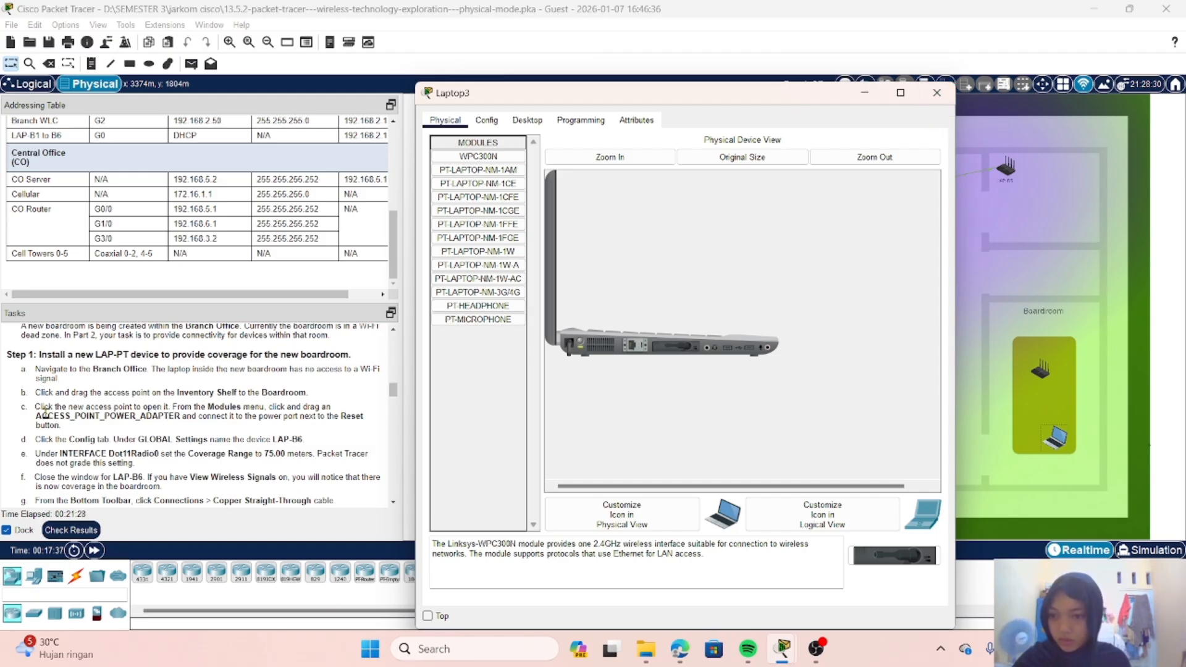
pyautogui.click(932, 93)
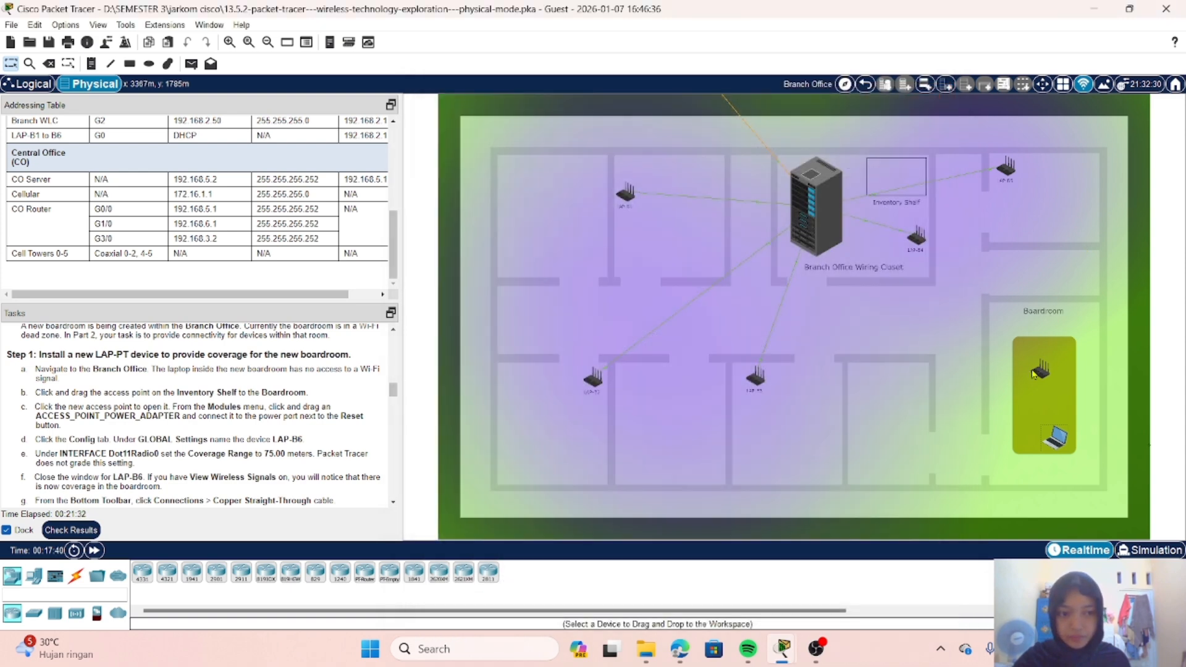
# Step: Reopen the boardroom access point and connect the ACCESS_POINT_POWER_ADAPTER module to the power port next to the Reset button
pyautogui.click(1041, 371)
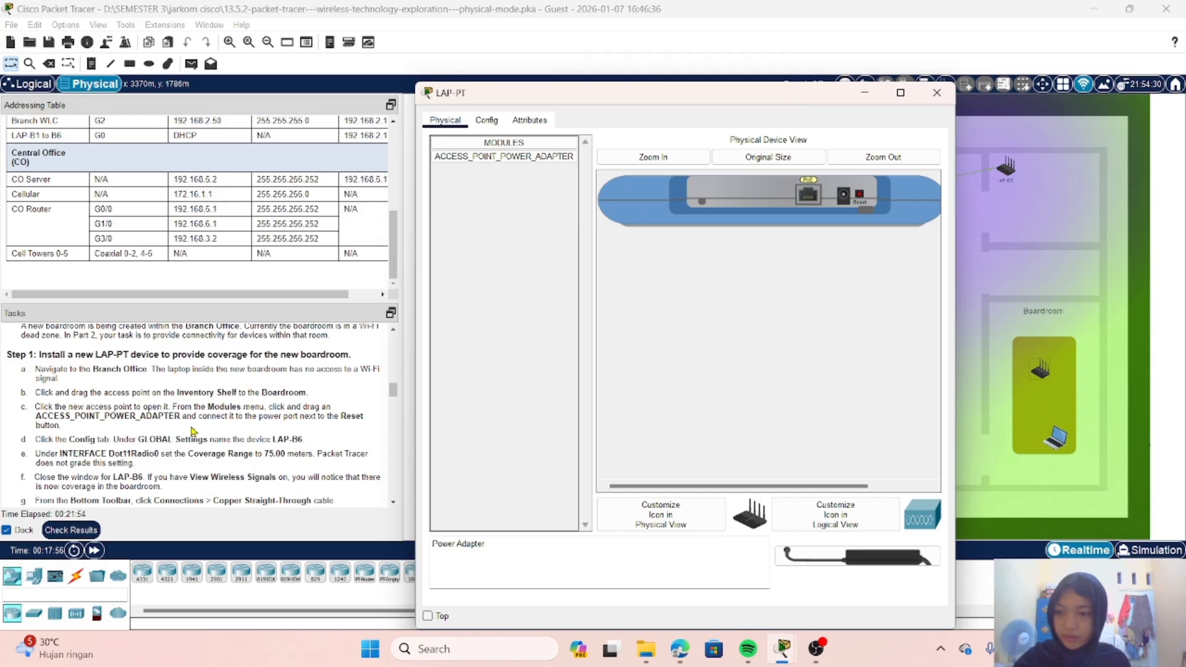
pyautogui.click(504, 162)
pyautogui.moveTo(504, 162); pyautogui.dragTo(944, 215)
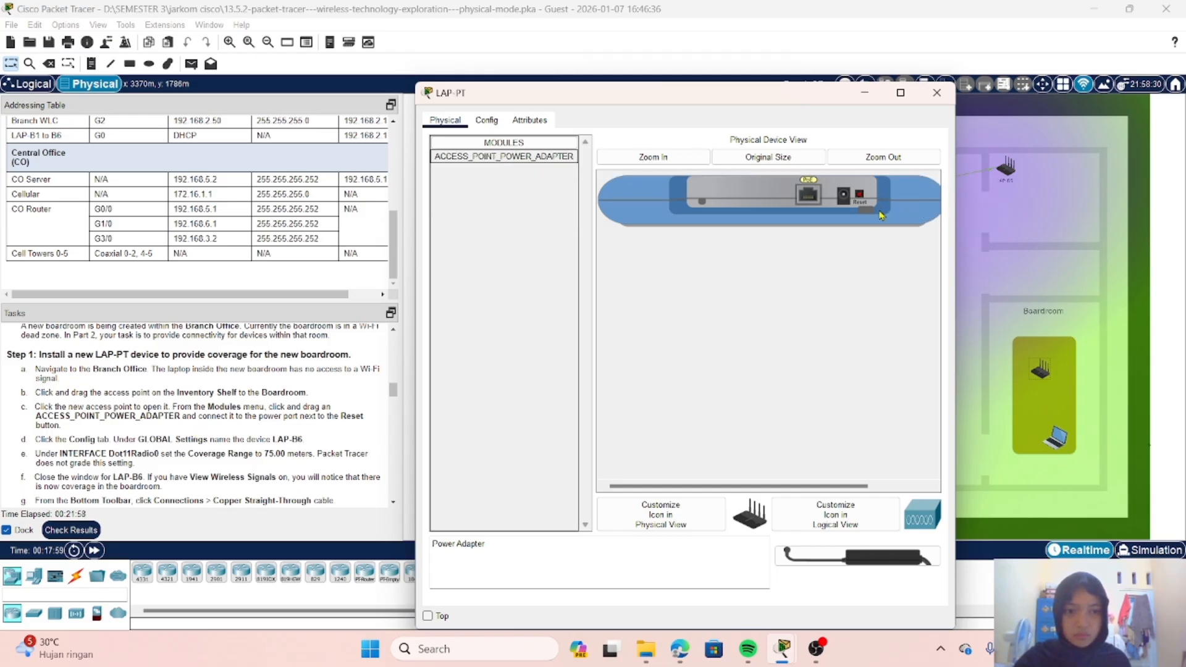
pyautogui.hscroll(2, 803, 323)
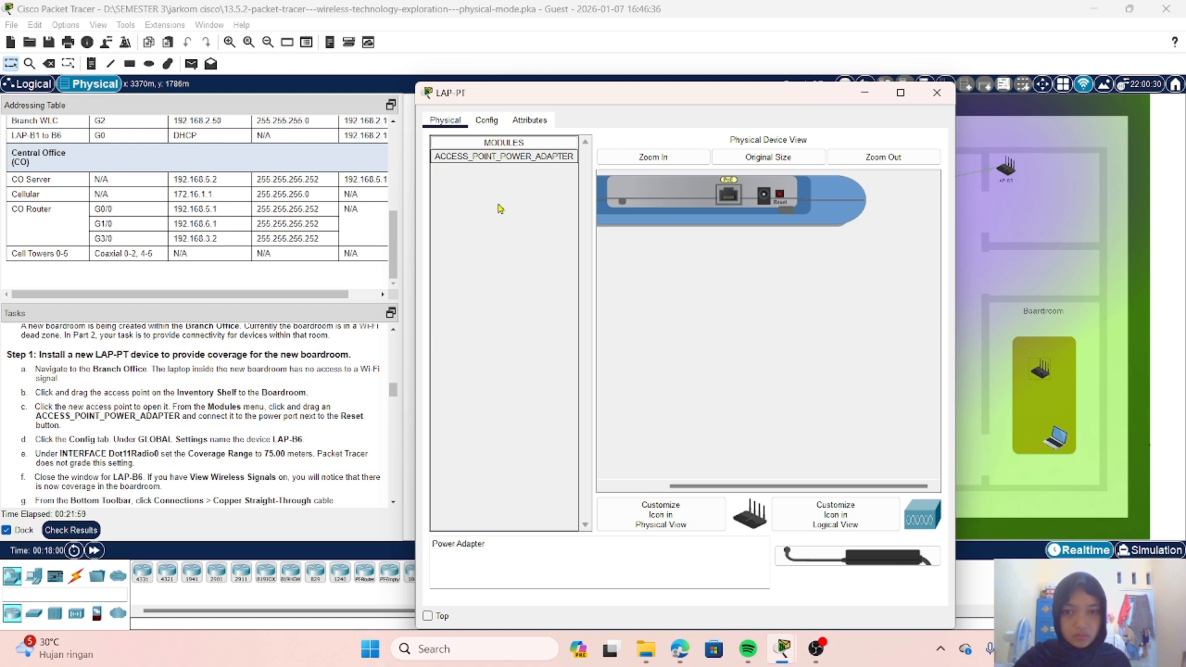
pyautogui.moveTo(473, 161); pyautogui.dragTo(834, 198)
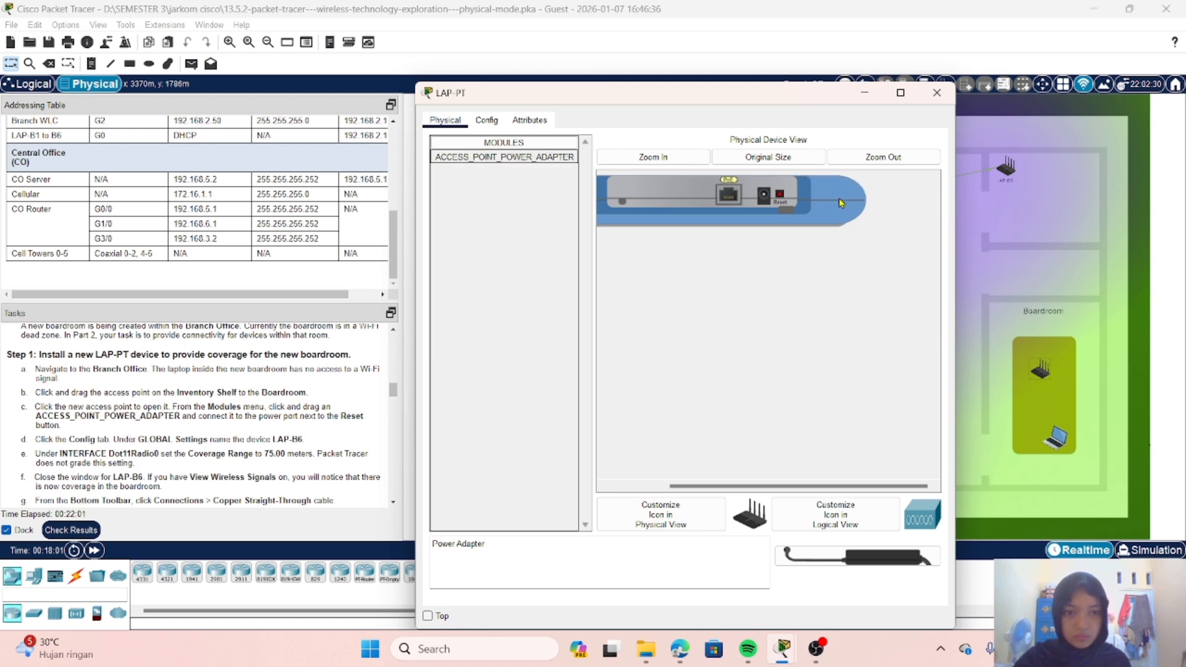
pyautogui.moveTo(464, 157); pyautogui.dragTo(760, 197)
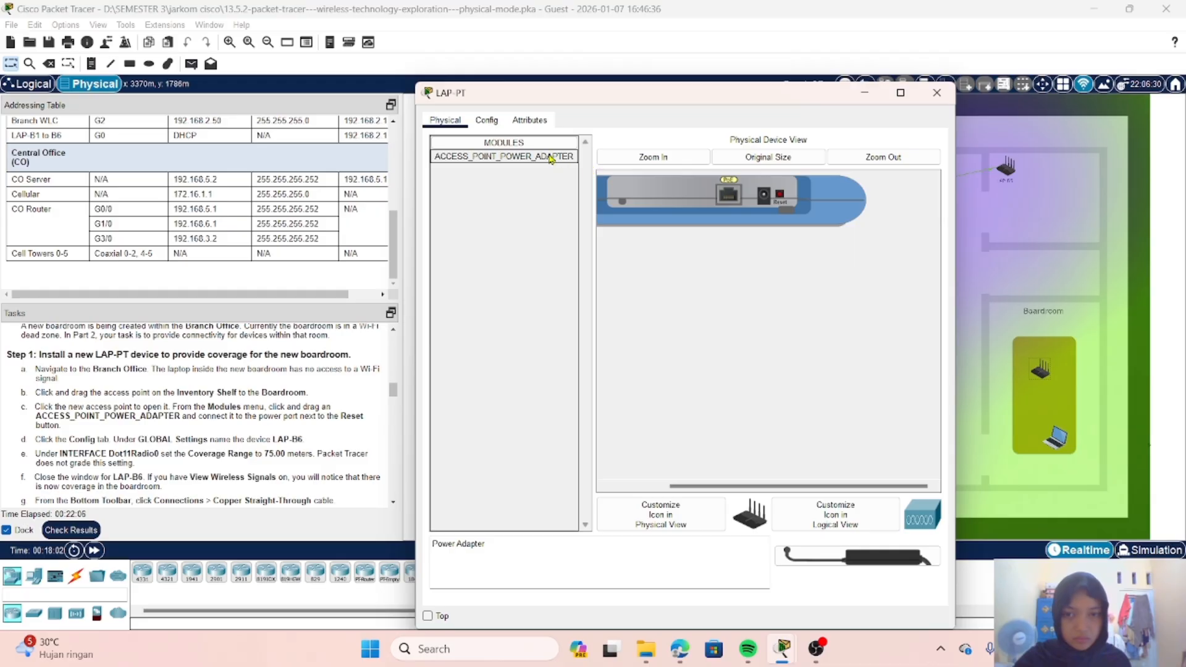
pyautogui.moveTo(551, 159); pyautogui.dragTo(767, 201)
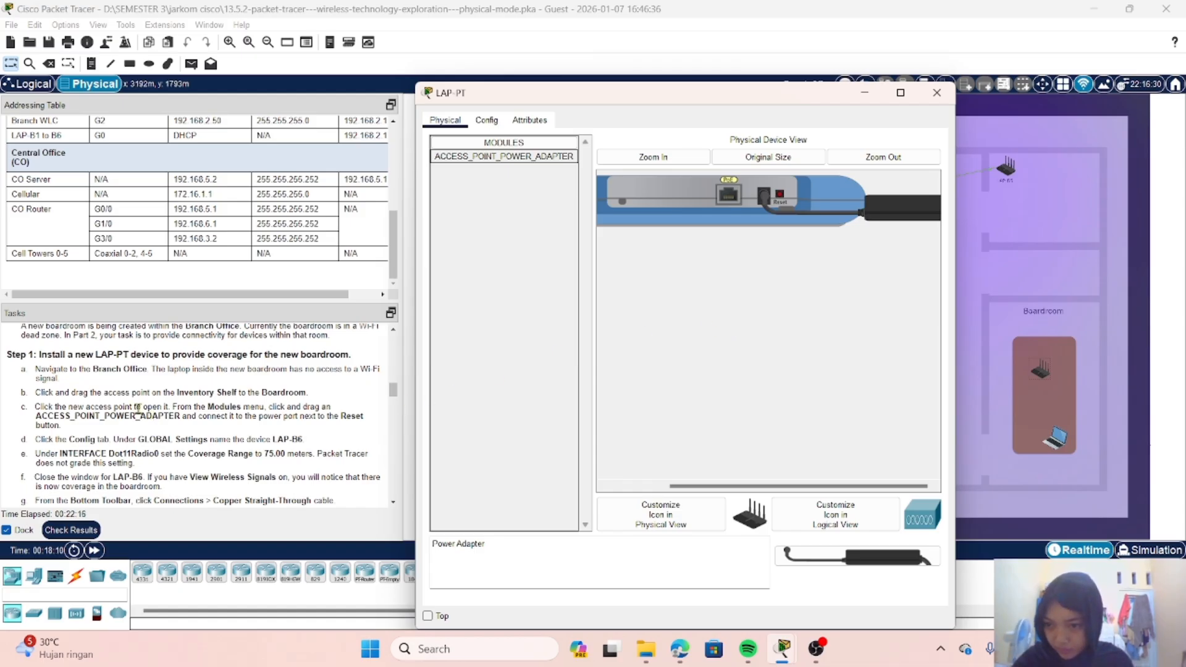
pyautogui.scroll(-1, 138, 409)
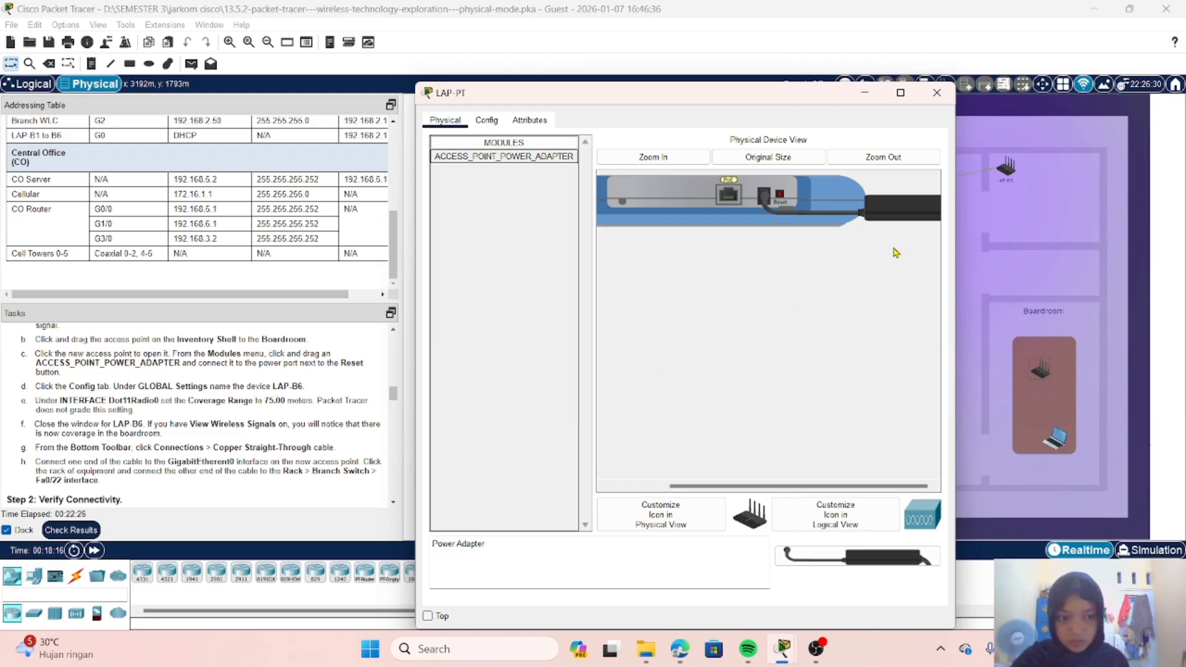
# Step: Change the new access point's display name to LAP-B6 in its global settings
pyautogui.click(895, 219)
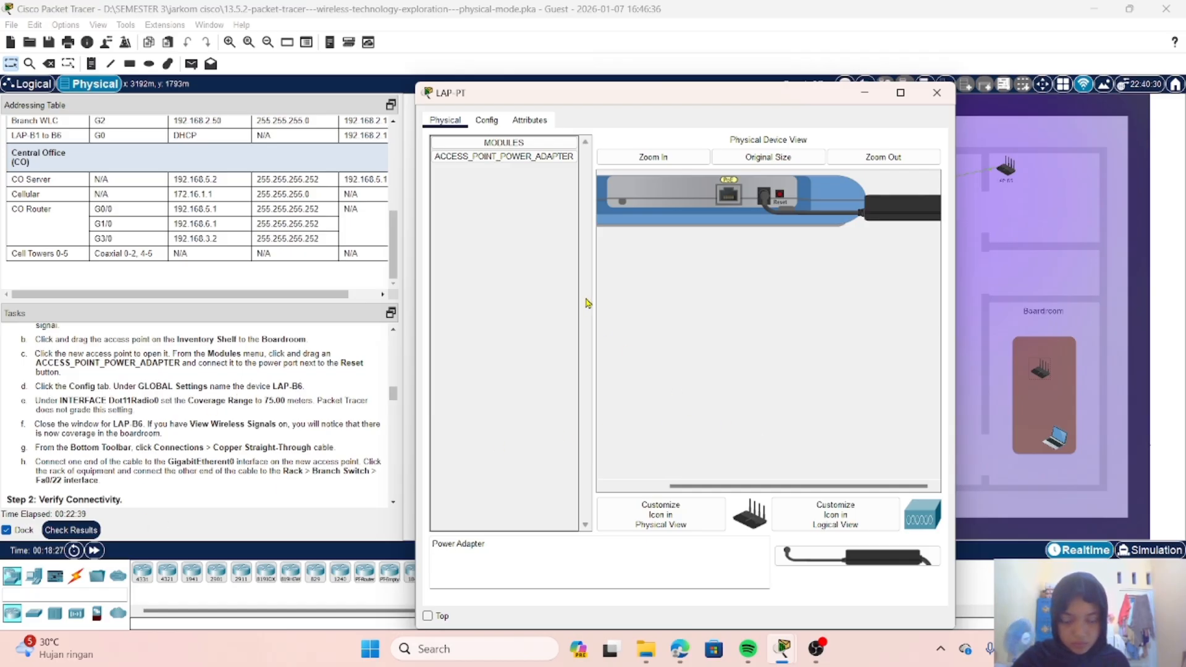
pyautogui.click(493, 123)
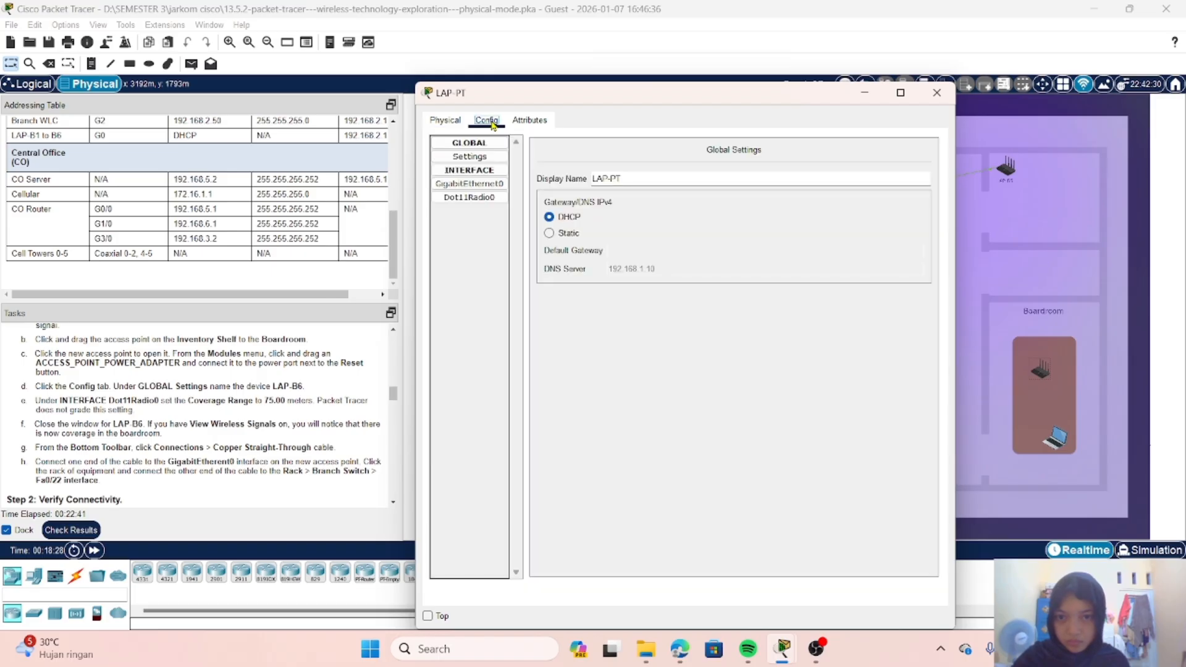
pyautogui.click(521, 124)
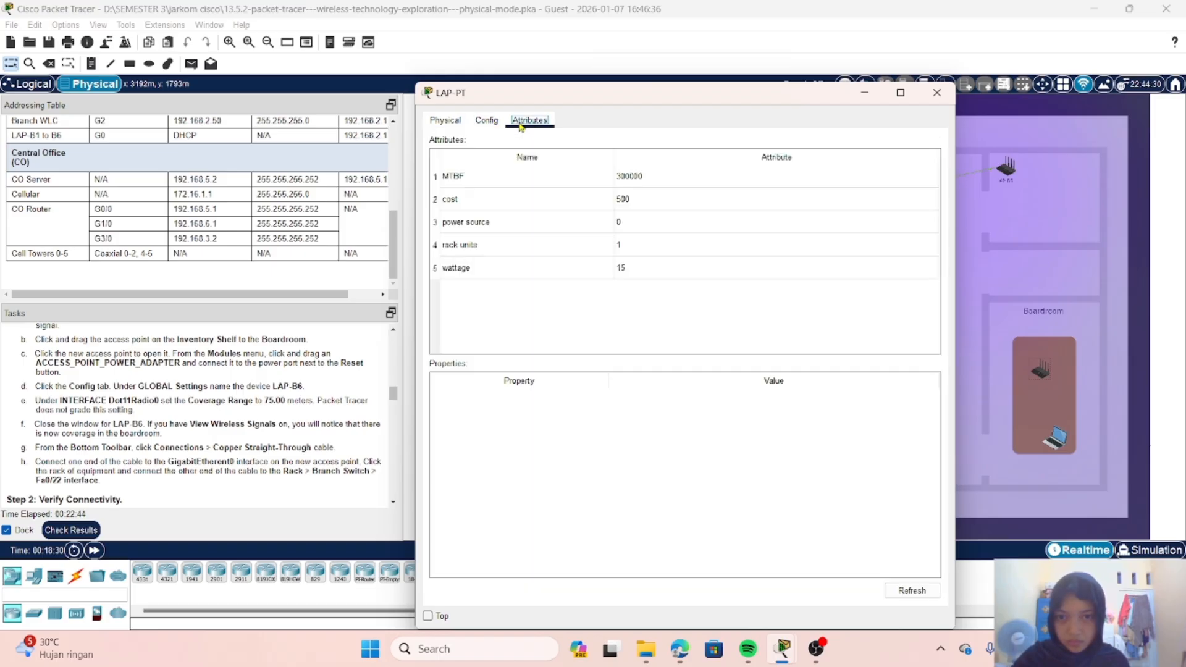
pyautogui.click(488, 123)
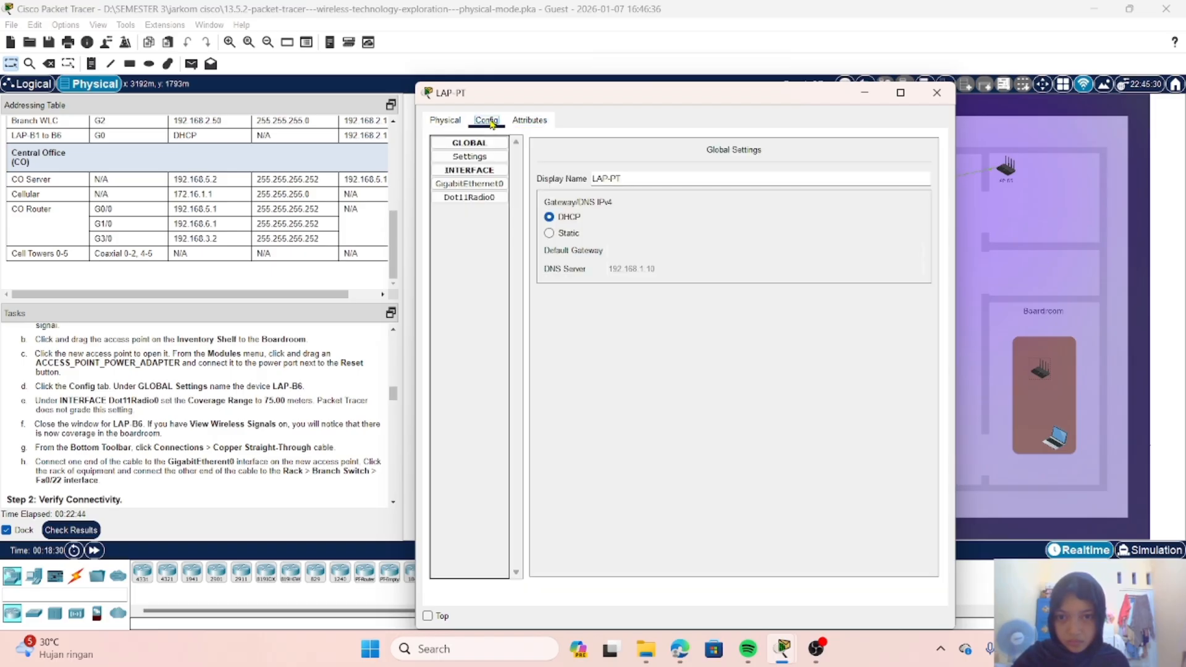
pyautogui.click(482, 161)
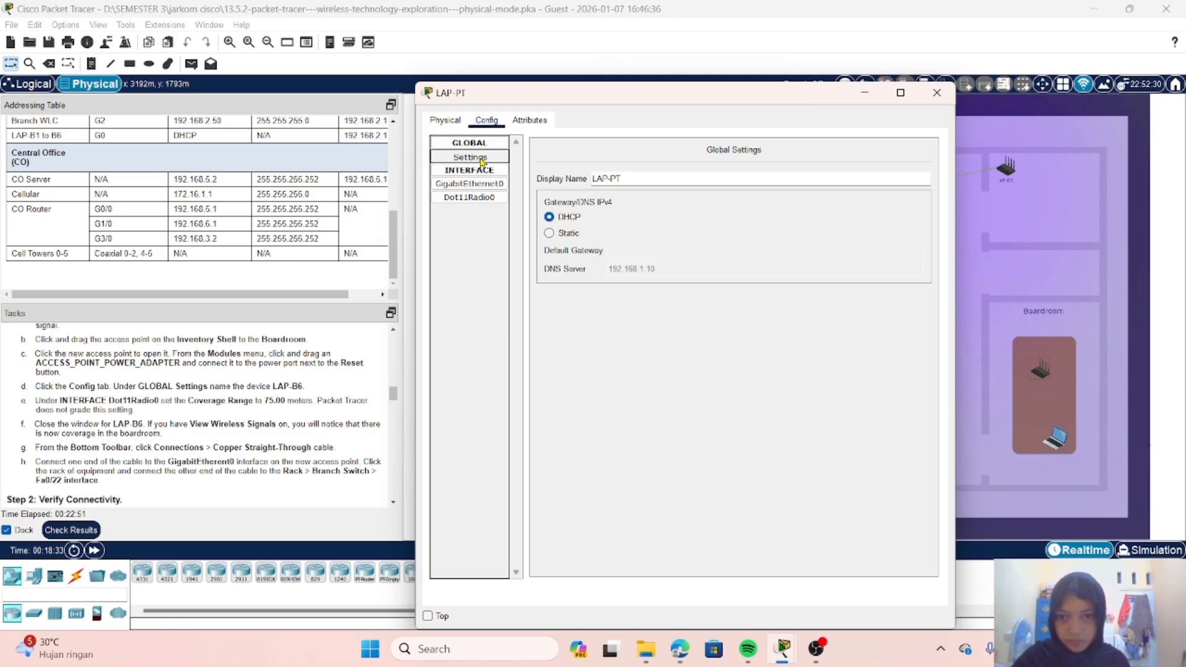
pyautogui.click(636, 179)
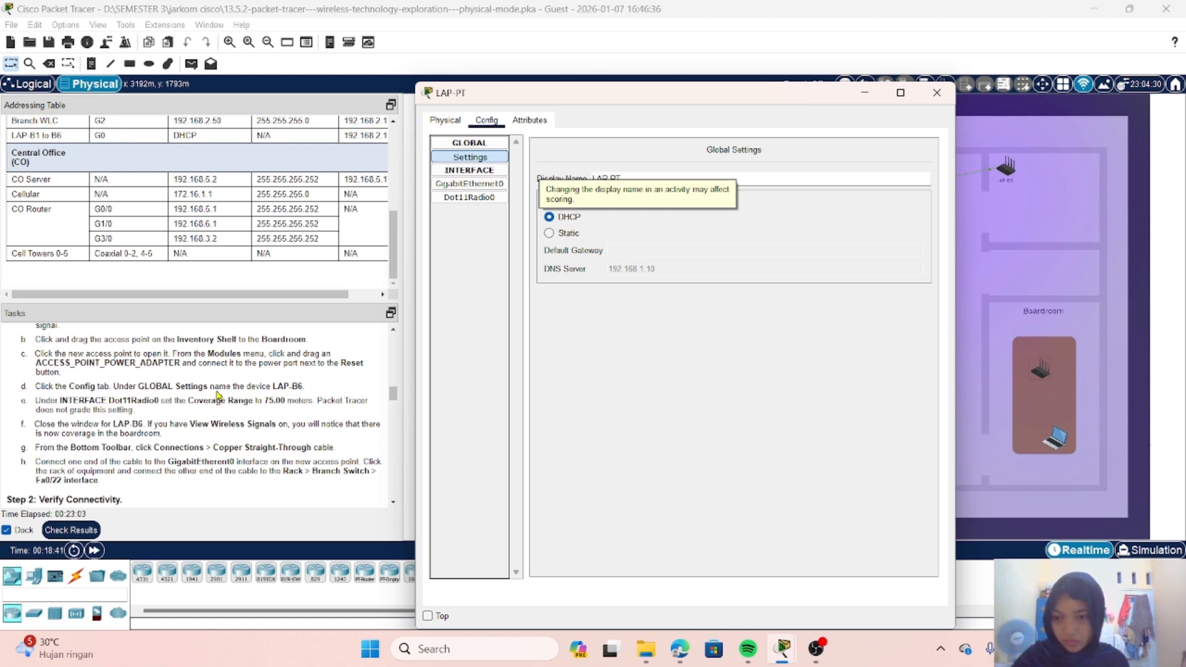
pyautogui.click(642, 183)
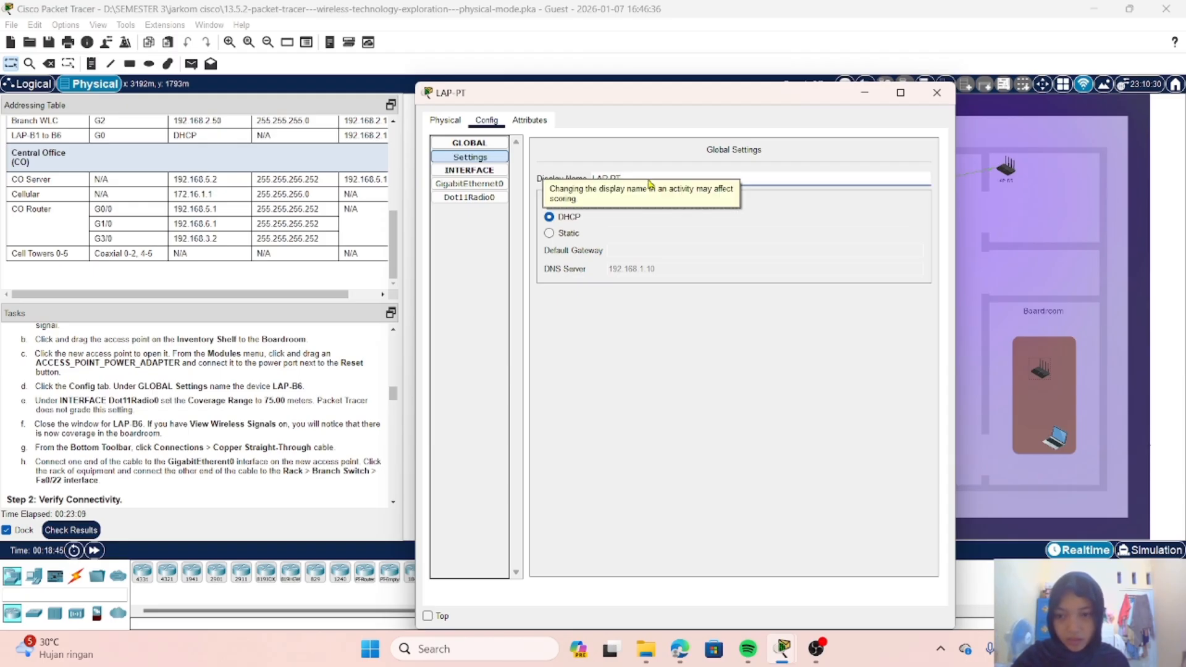
pyautogui.press('BackSpace')
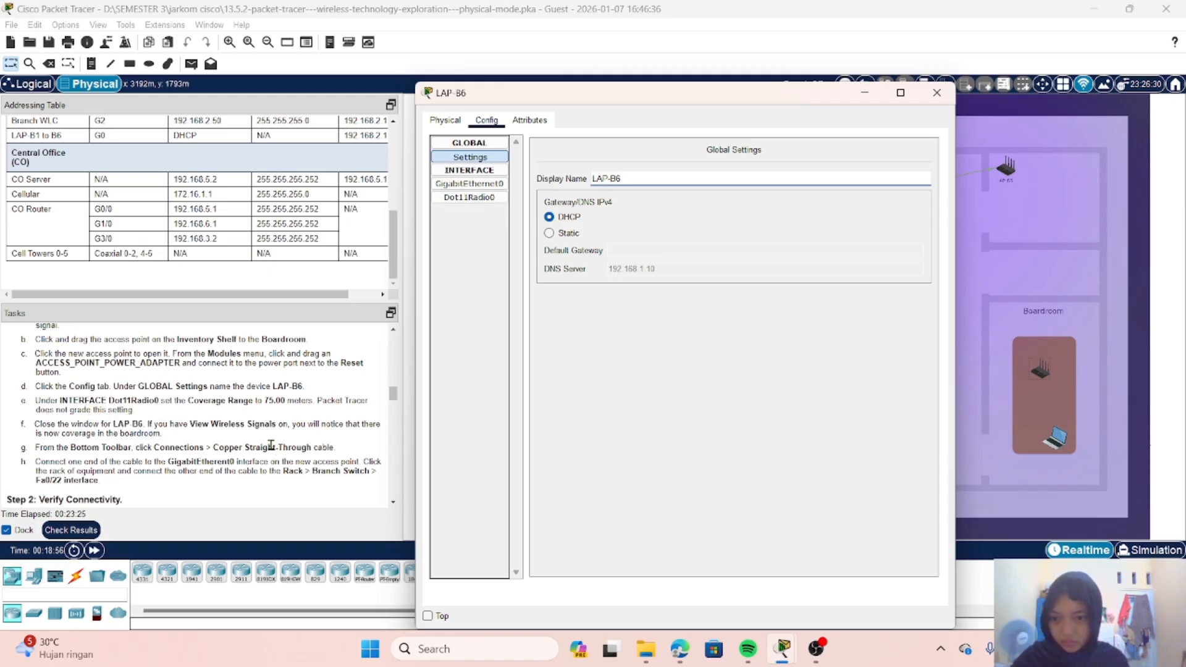
# Step: Set the Dot11Radio0 coverage range of LAP-B6 to 75.00 meters and close the access point's window
pyautogui.scroll(-1, 272, 429)
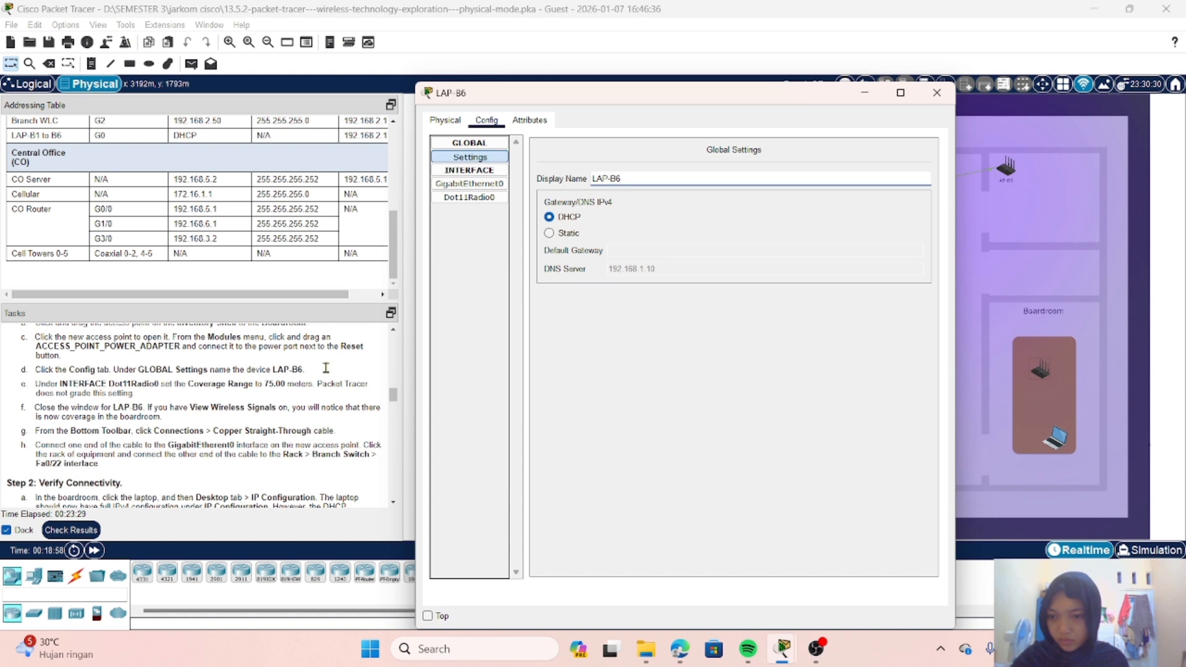
pyautogui.click(482, 199)
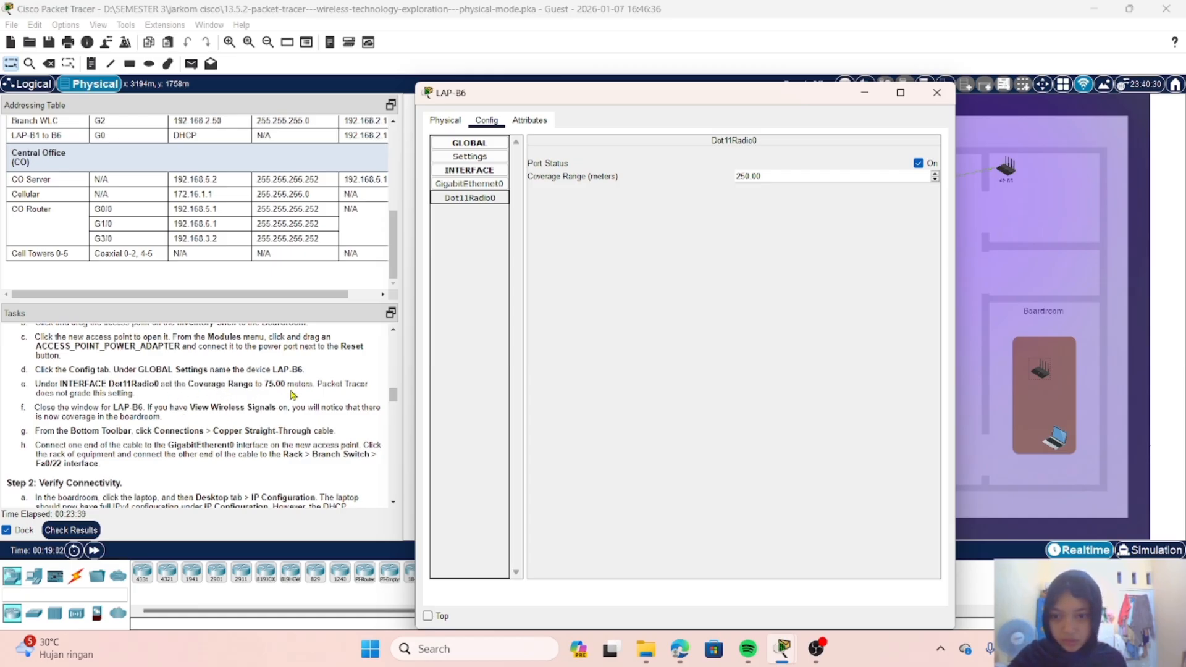
pyautogui.click(776, 178)
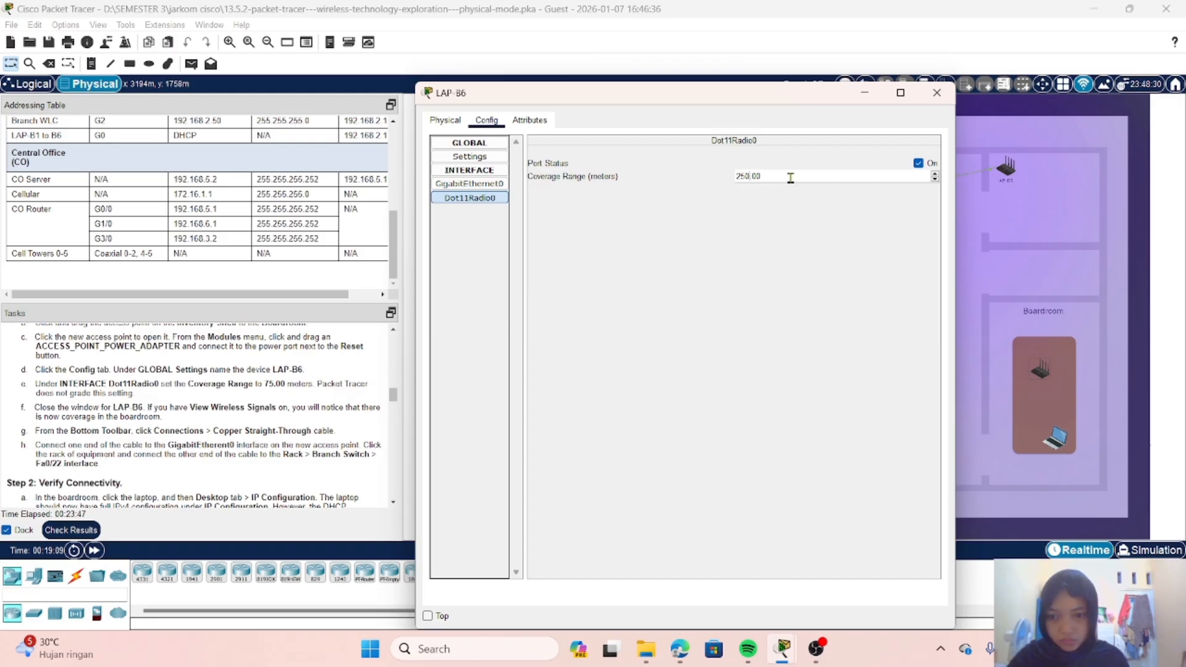
pyautogui.press('BackSpace')
pyautogui.press('BackSpace')
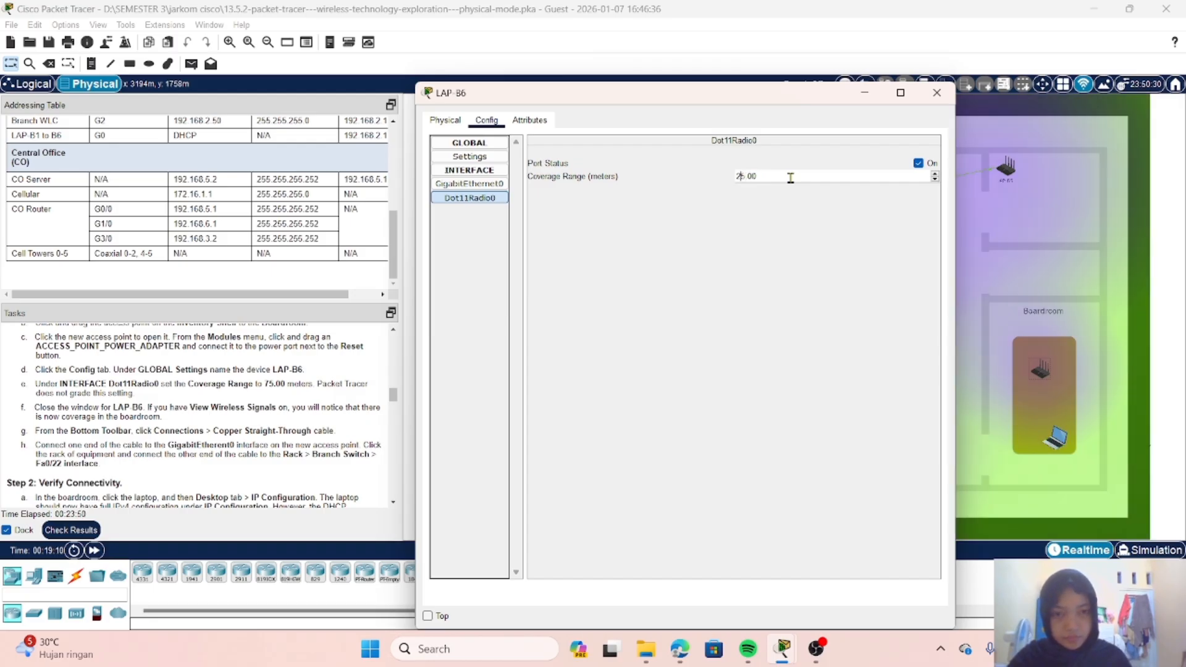
pyautogui.press('BackSpace')
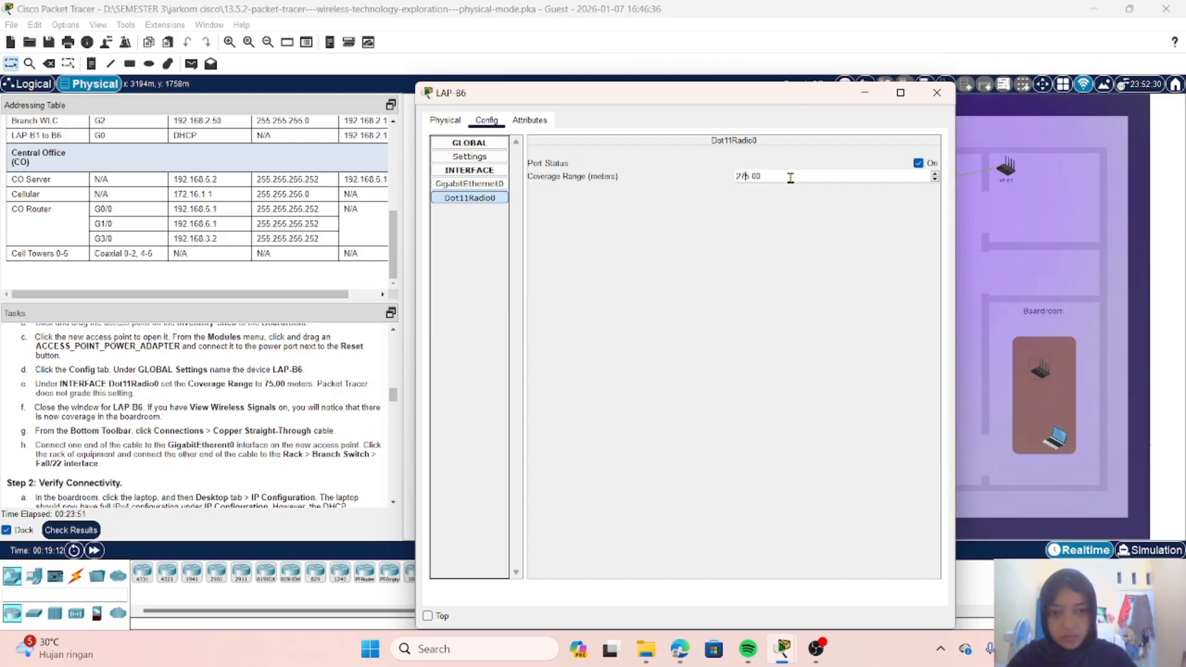
pyautogui.write('5')
pyautogui.press('Home')
pyautogui.write('7')
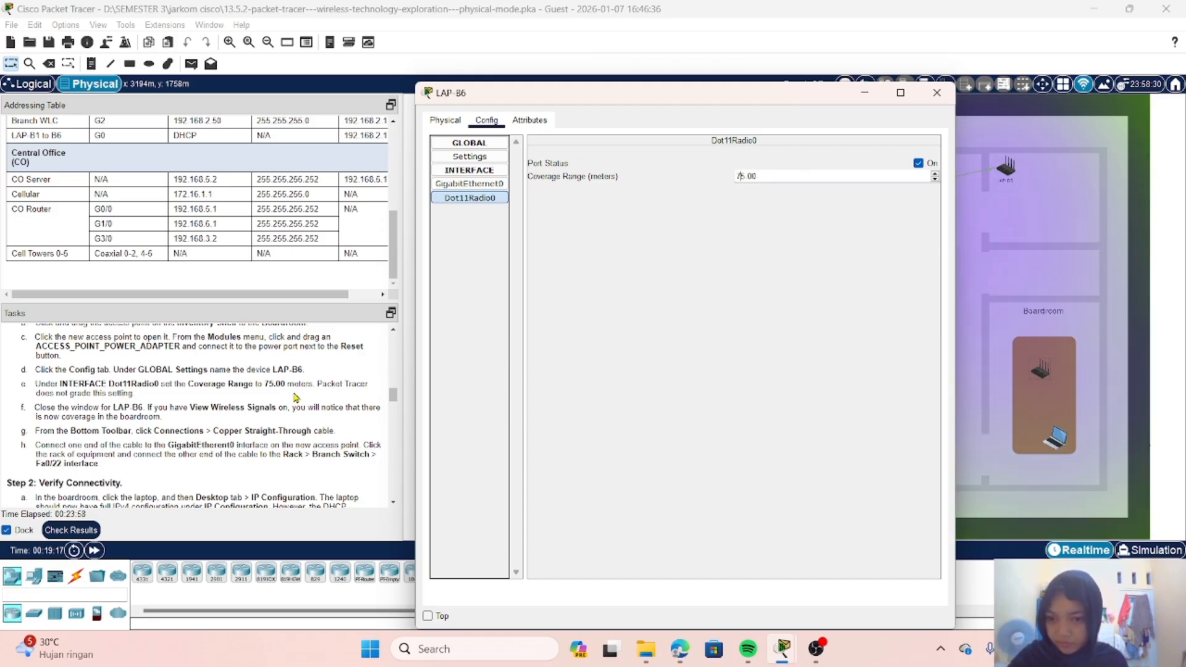
pyautogui.scroll(-3, 262, 411)
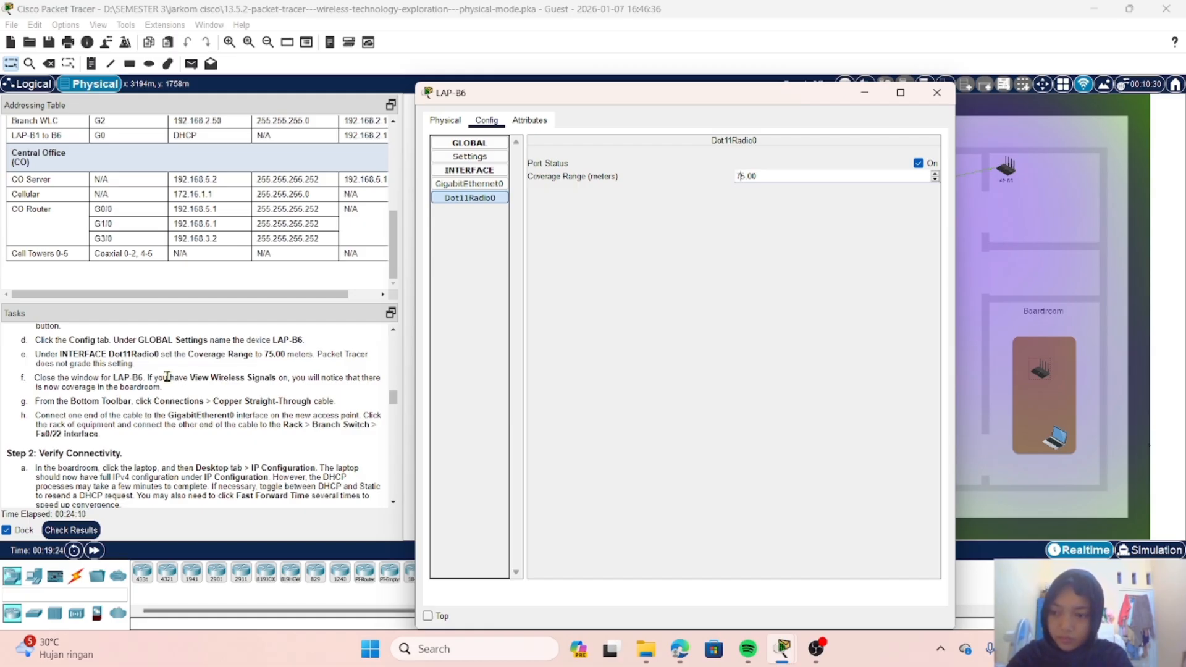
pyautogui.click(937, 93)
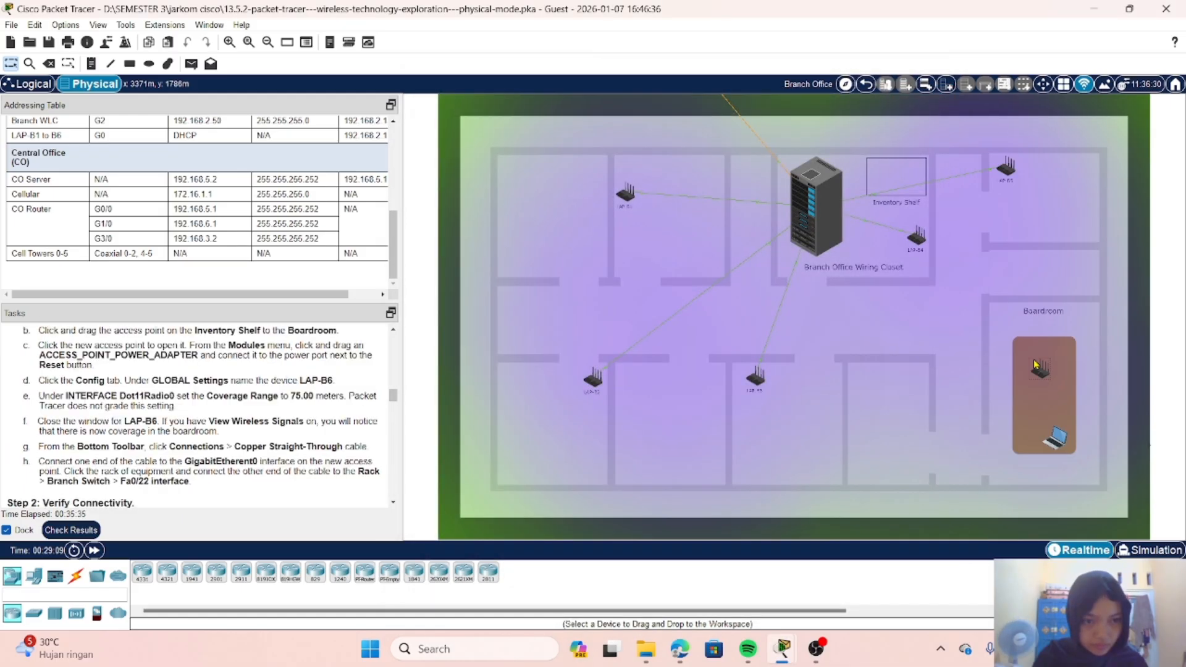
pyautogui.click(1041, 371)
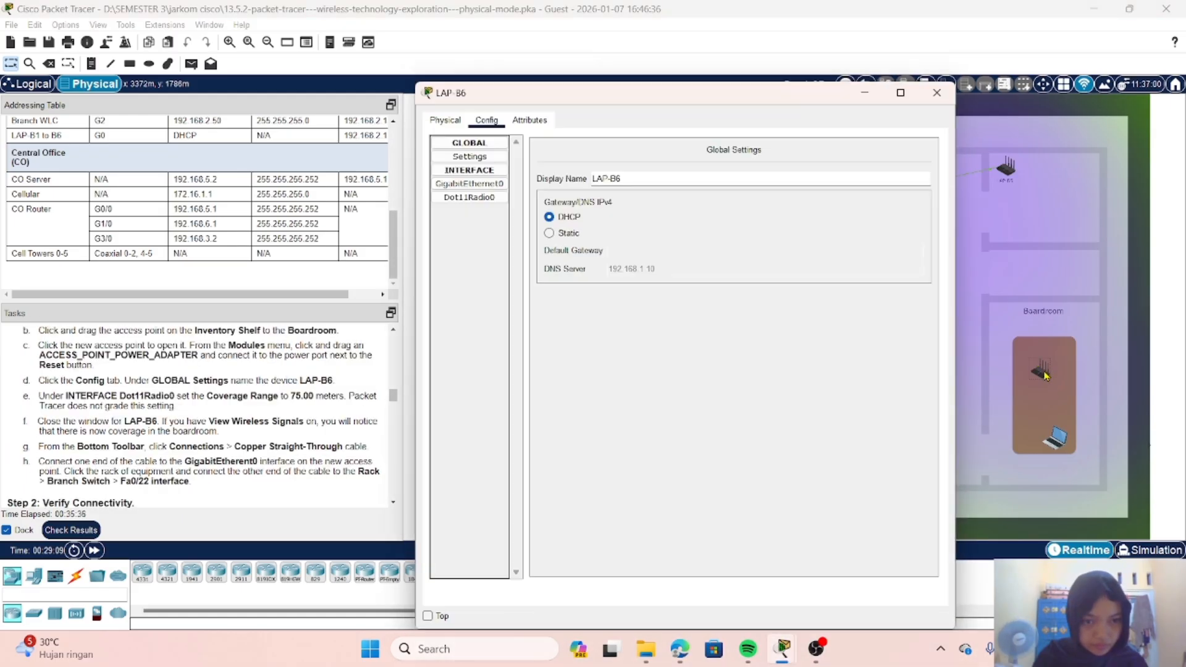
pyautogui.click(942, 94)
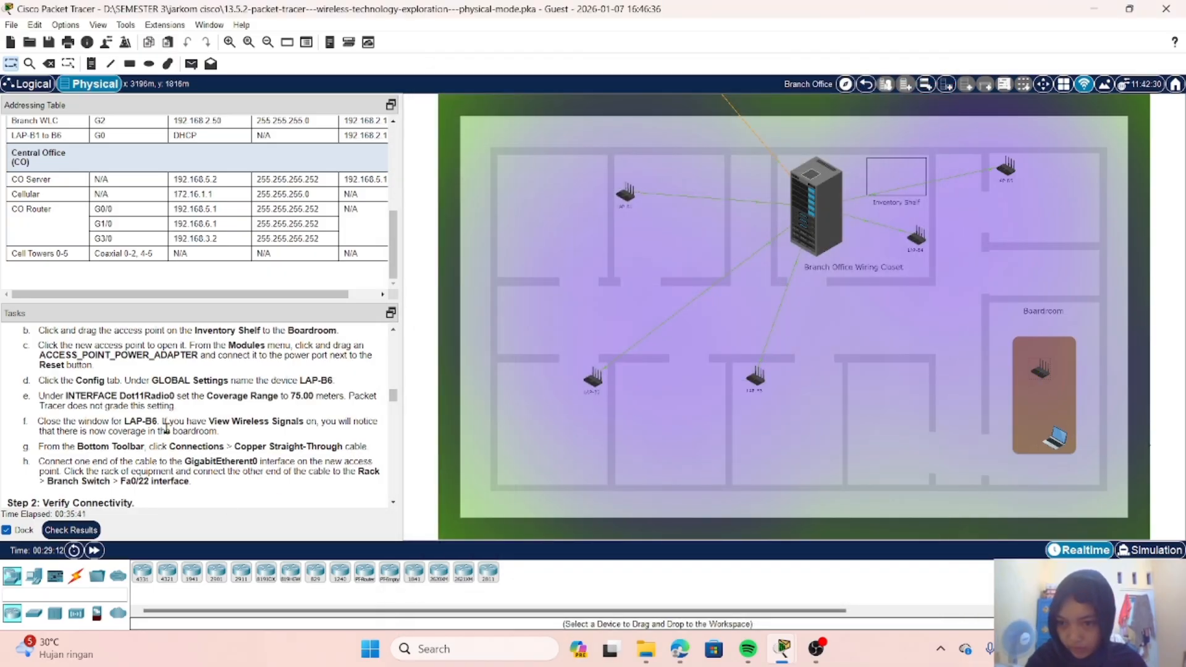
# Step: Connect a Copper Straight-Through cable from LAP-B6's GigabitEthernet0 port to FastEthernet0/22 on the Branch Switch in the wiring closet rack
pyautogui.click(76, 576)
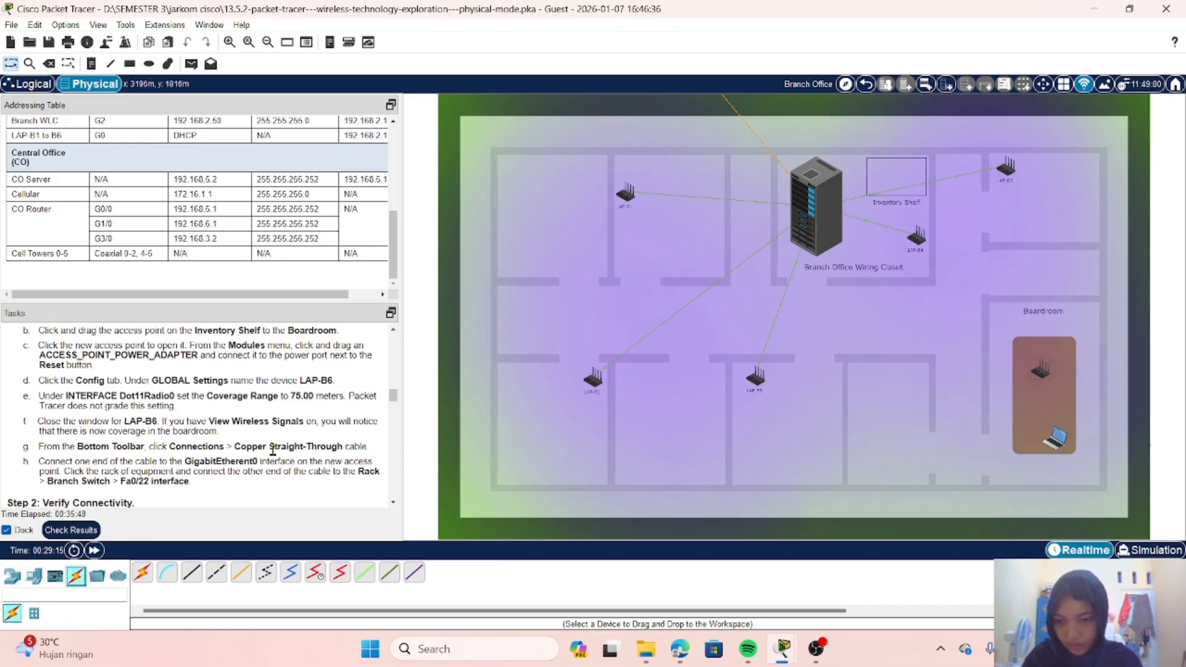
pyautogui.click(193, 574)
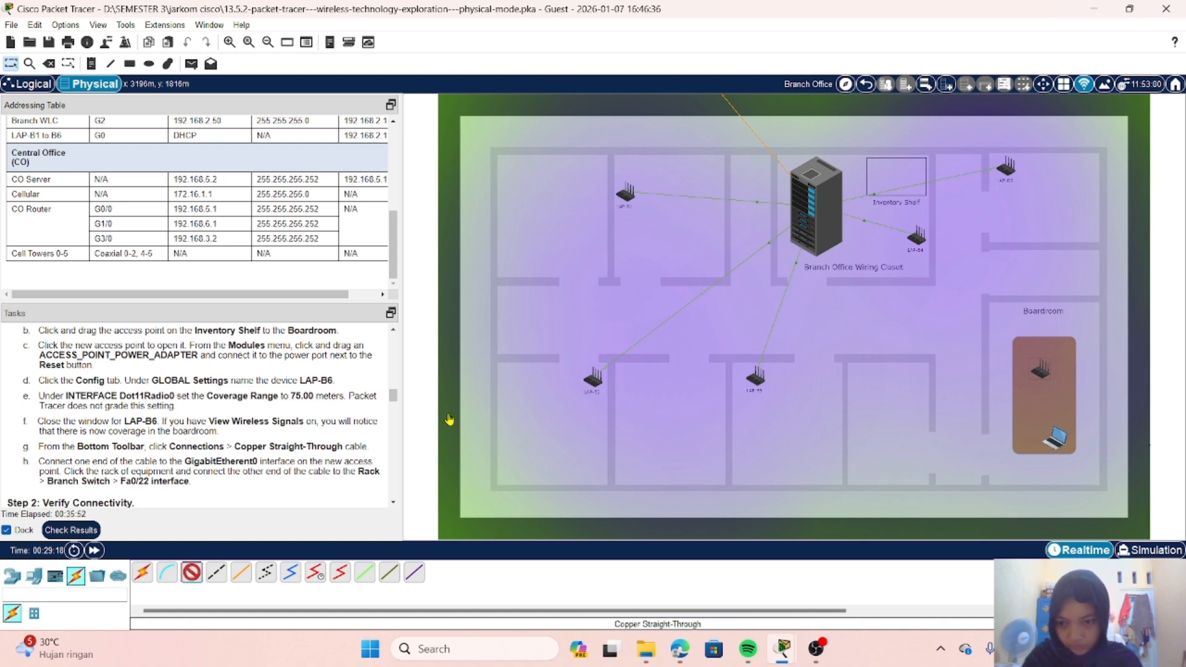
pyautogui.click(1039, 375)
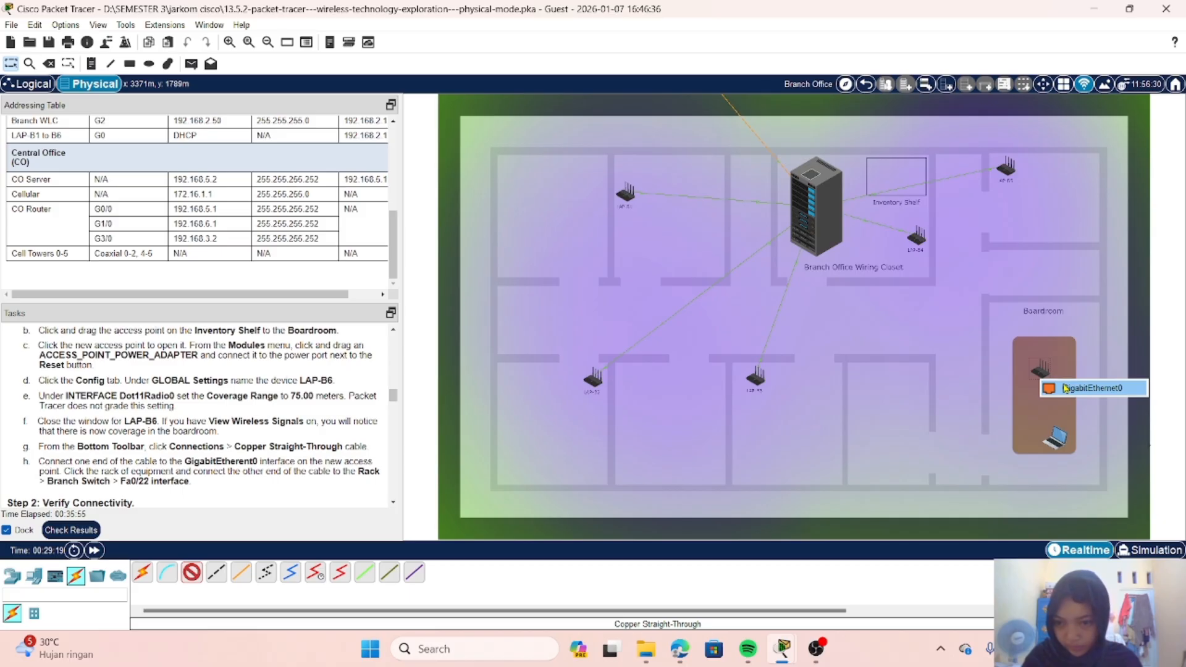
pyautogui.click(1064, 388)
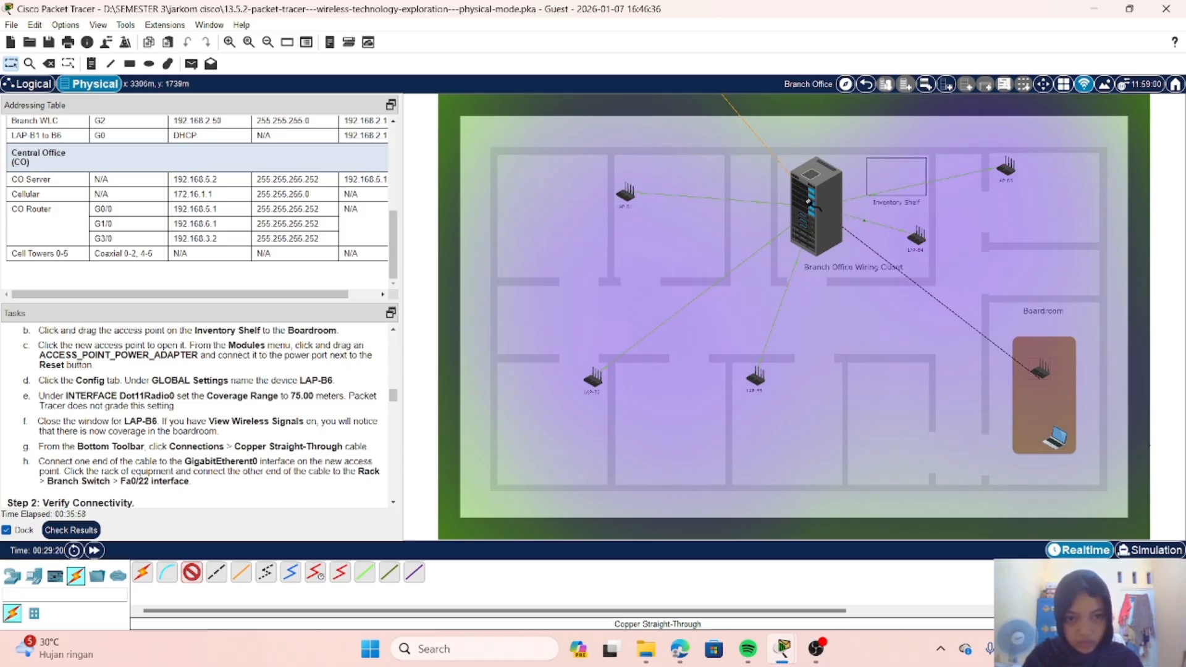
pyautogui.click(810, 203)
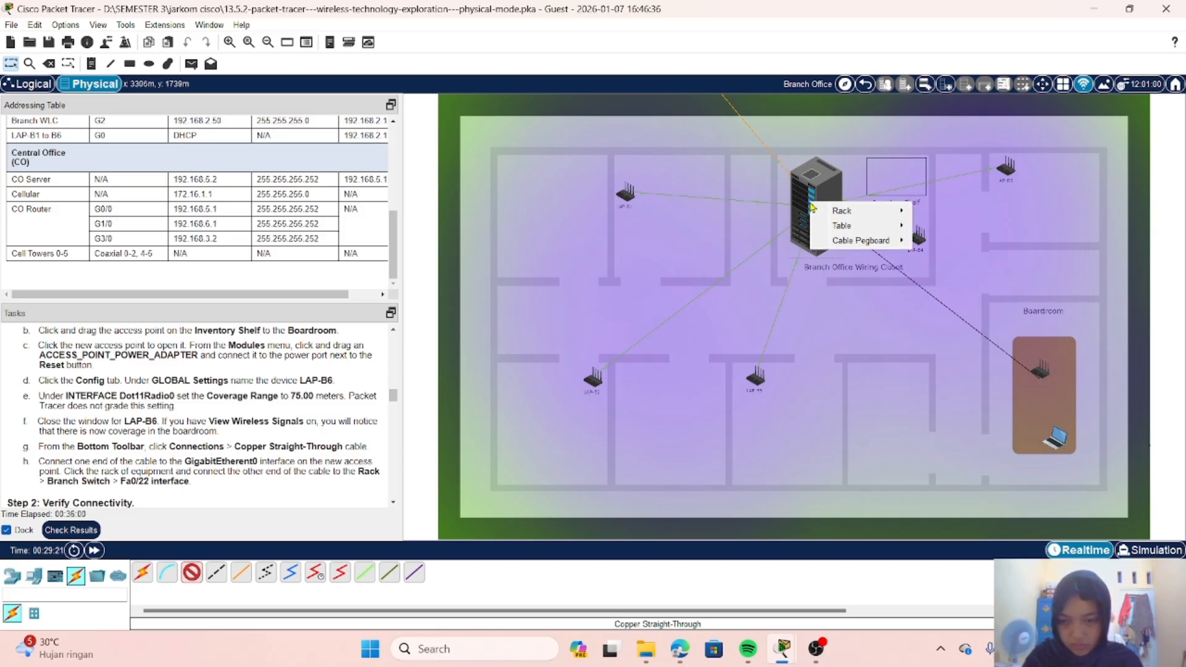
pyautogui.moveTo(868, 216)
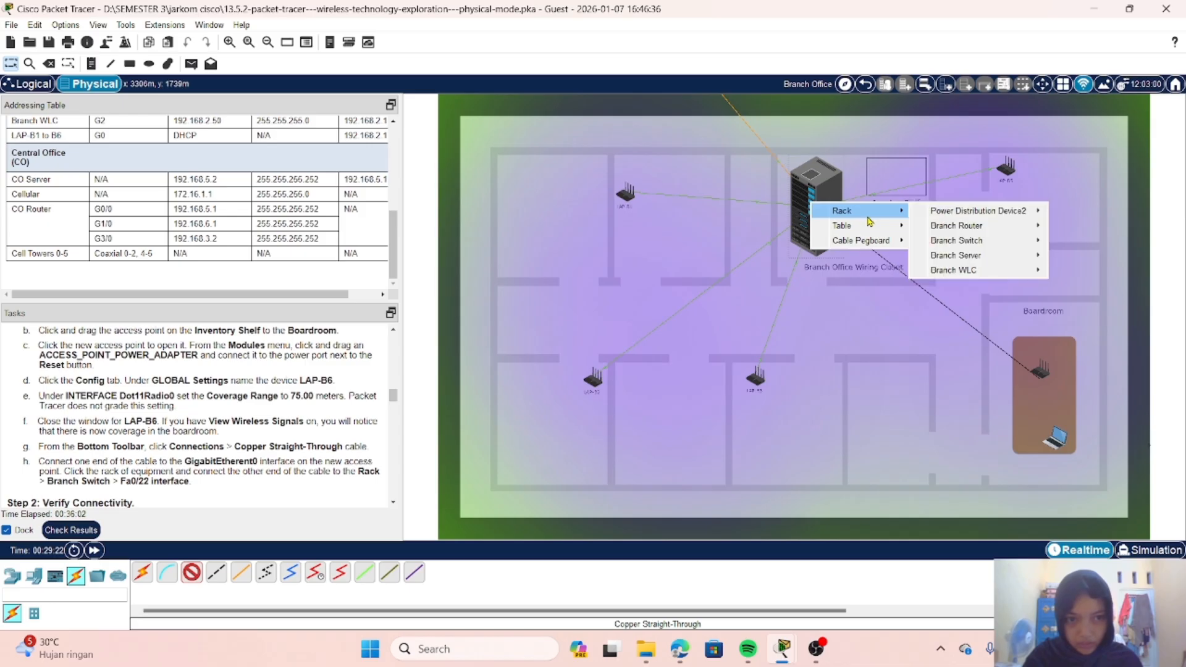
pyautogui.moveTo(953, 228)
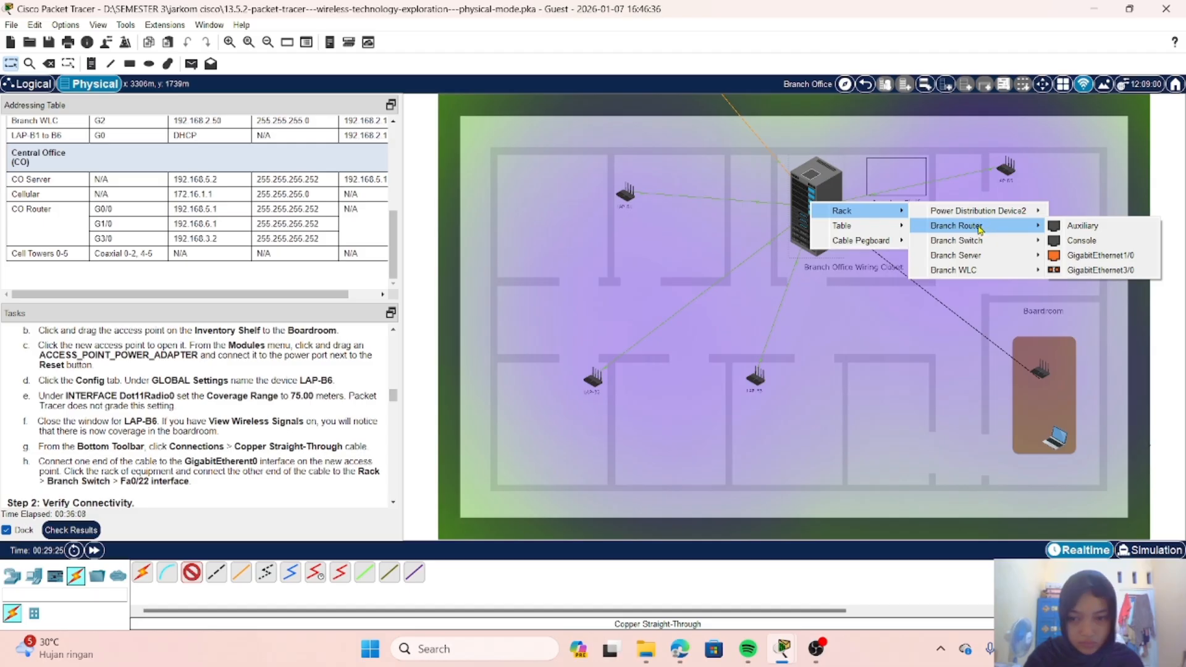
pyautogui.moveTo(987, 245)
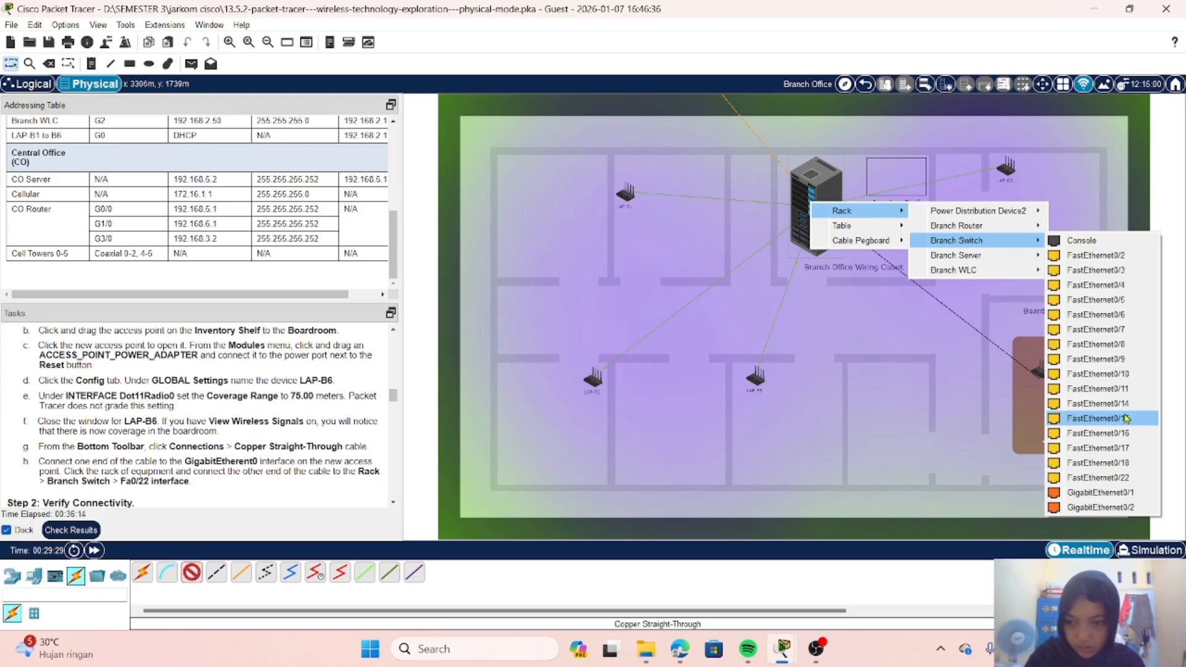
pyautogui.click(1124, 481)
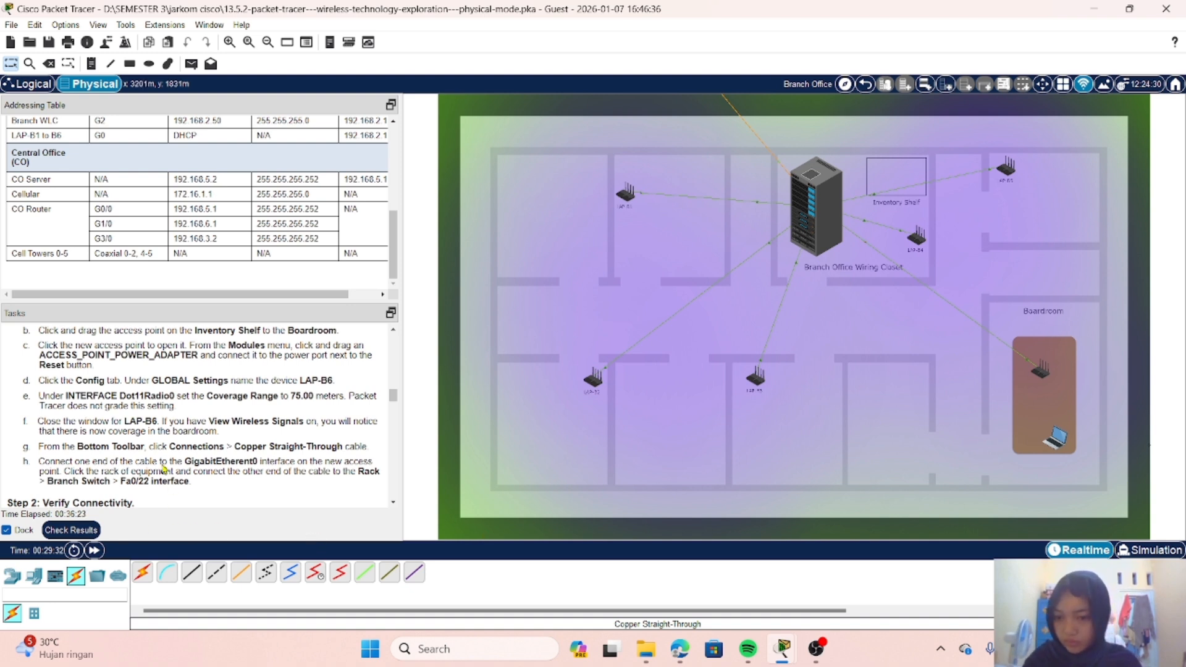
# Step: Read the Step 2 connectivity instructions and open the boardroom laptop's IP Configuration
pyautogui.scroll(-4, 162, 463)
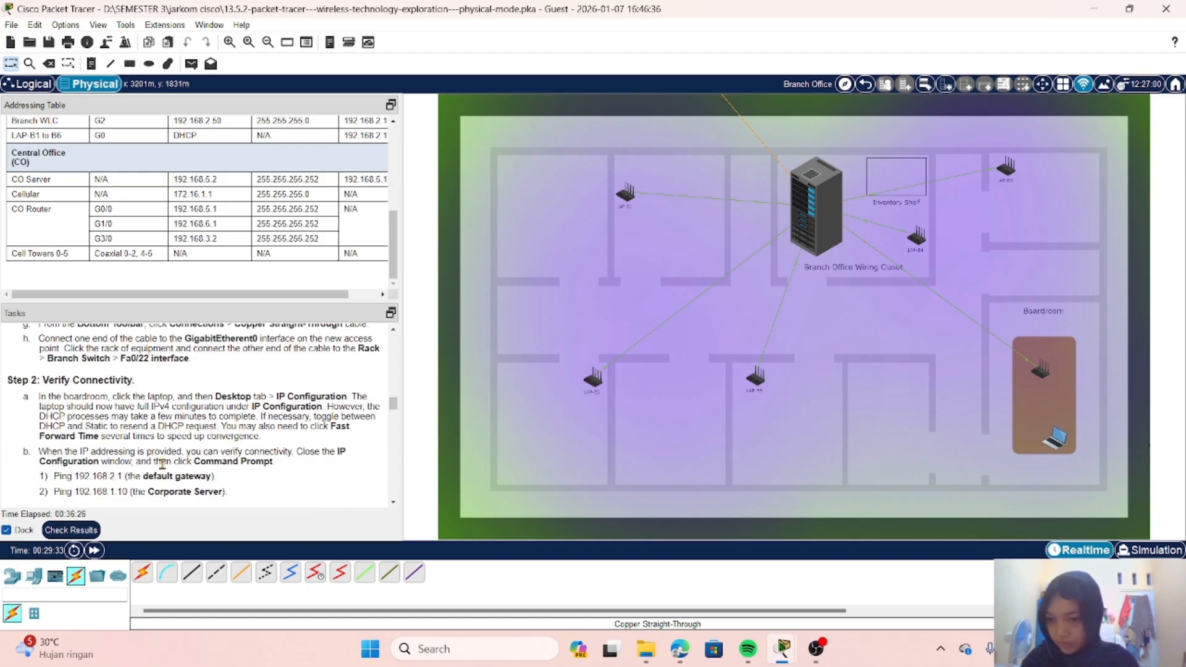
pyautogui.scroll(-1, 147, 421)
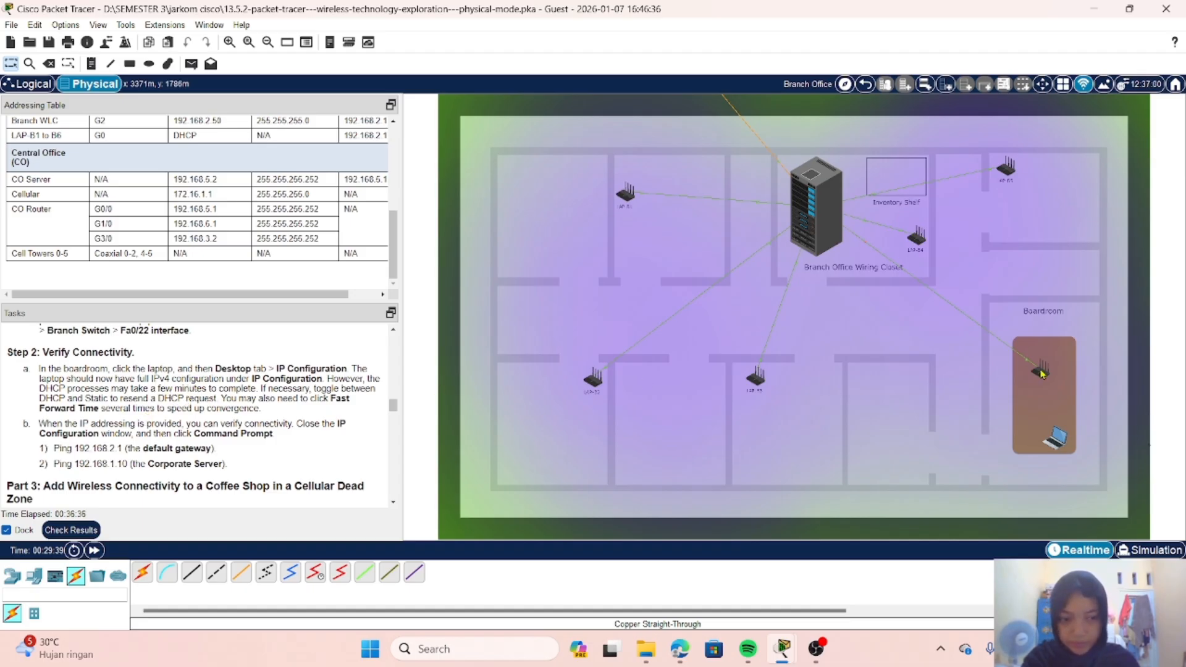
pyautogui.click(1057, 443)
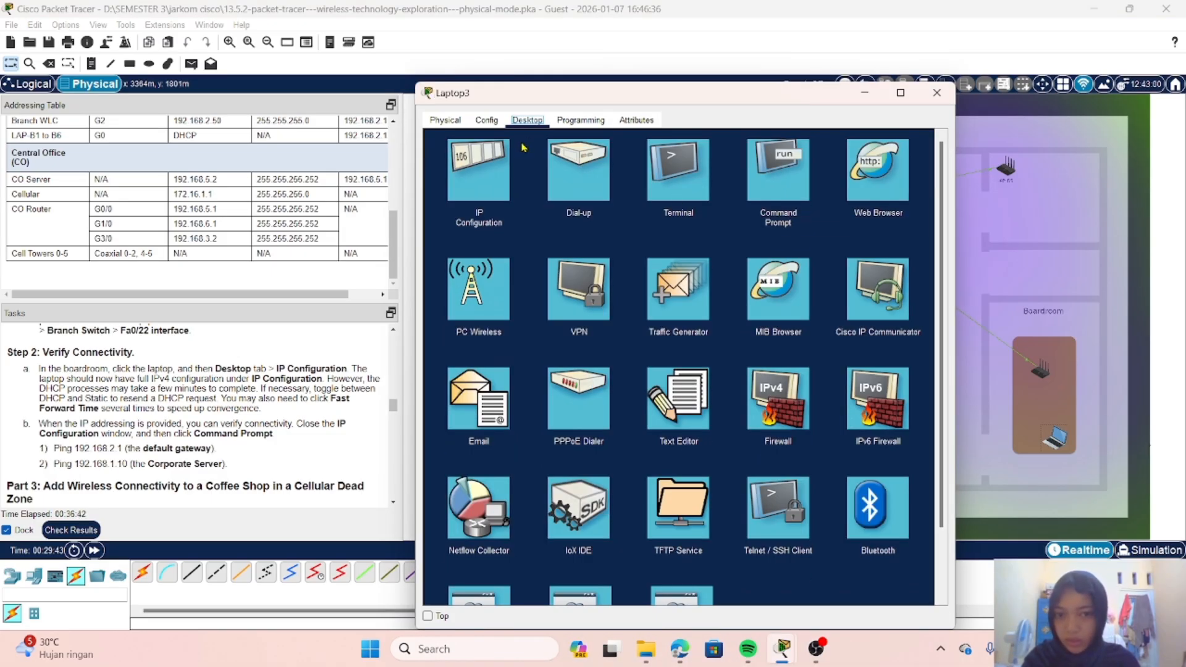
pyautogui.click(475, 183)
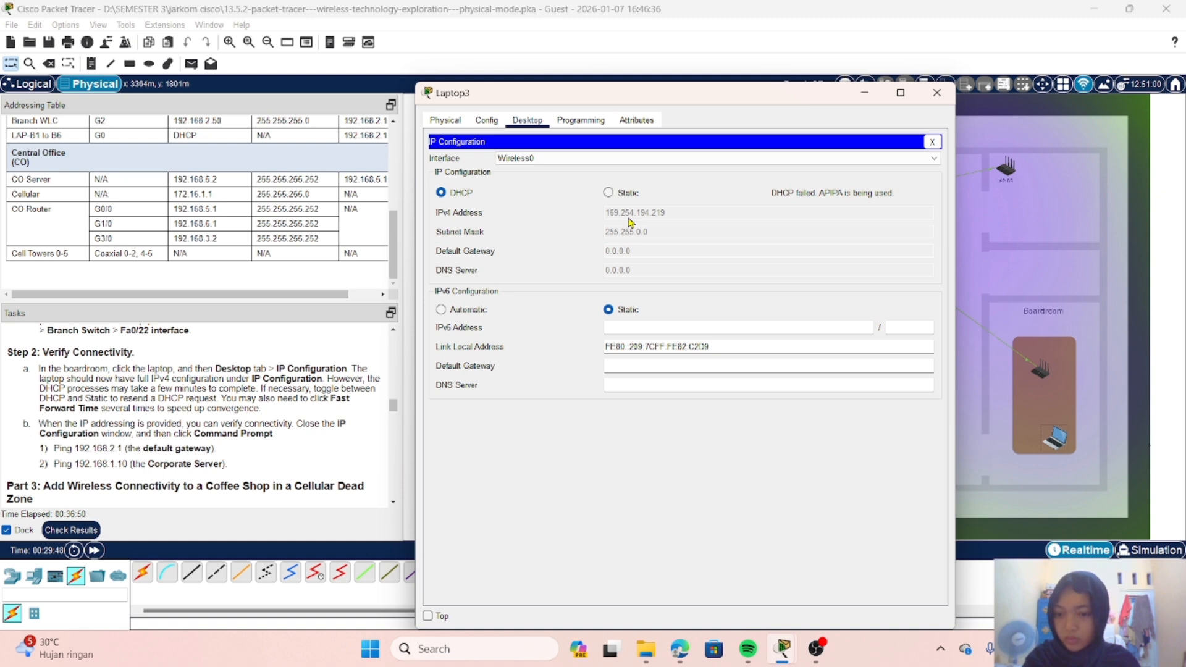
# Step: Resend the laptop's DHCP request by switching its IPv4 configuration to Static and back to DHCP
pyautogui.scroll(-1, 244, 369)
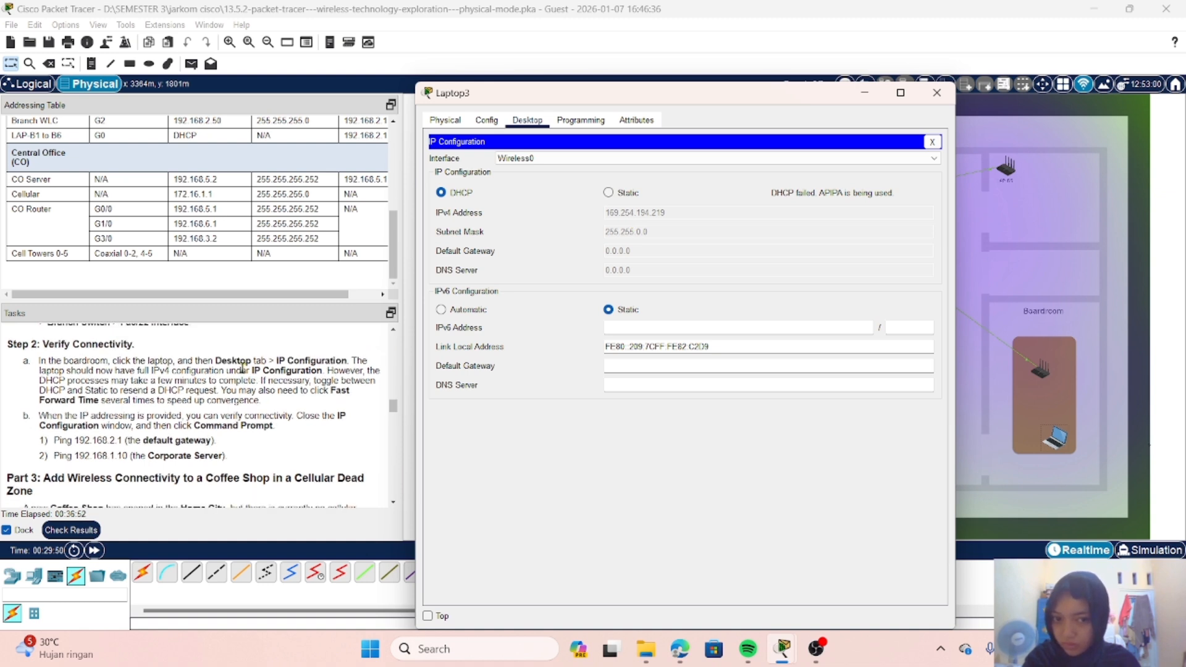
pyautogui.scroll(-1, 243, 369)
pyautogui.scroll(1, 244, 369)
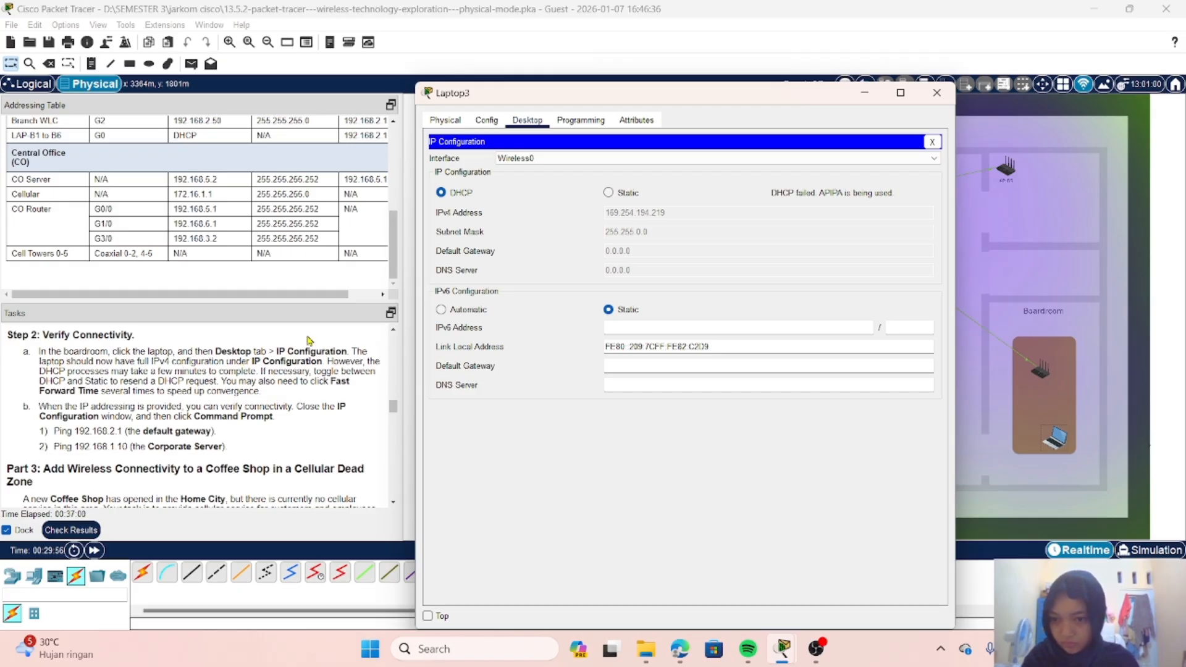
pyautogui.click(610, 194)
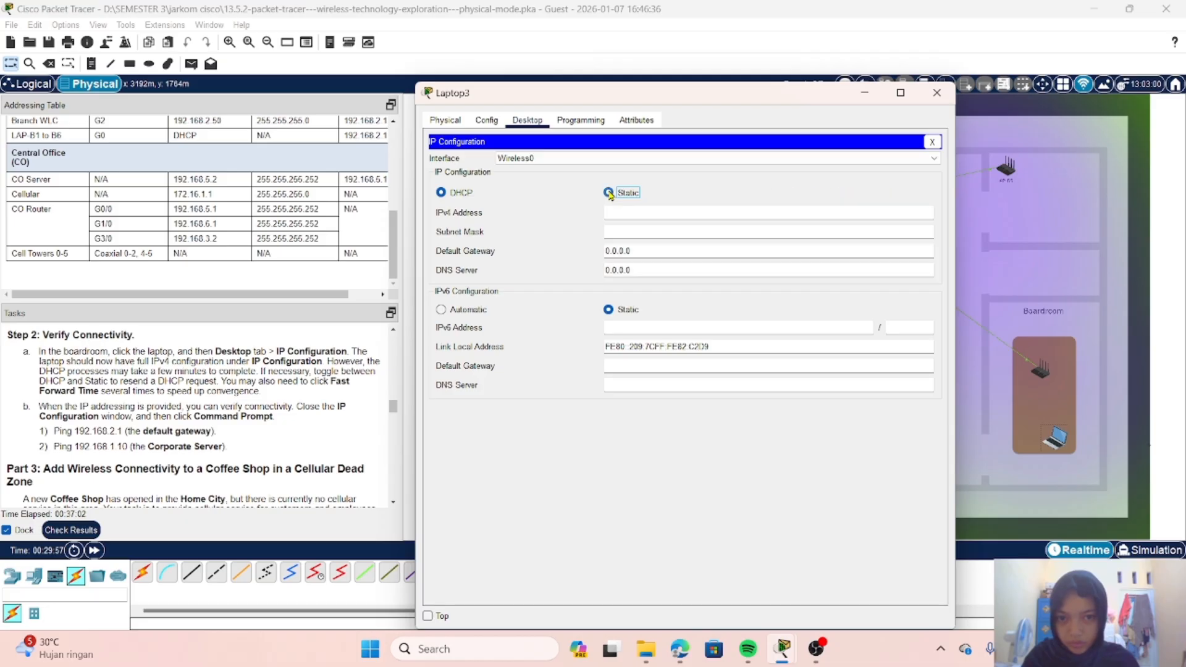
pyautogui.click(442, 193)
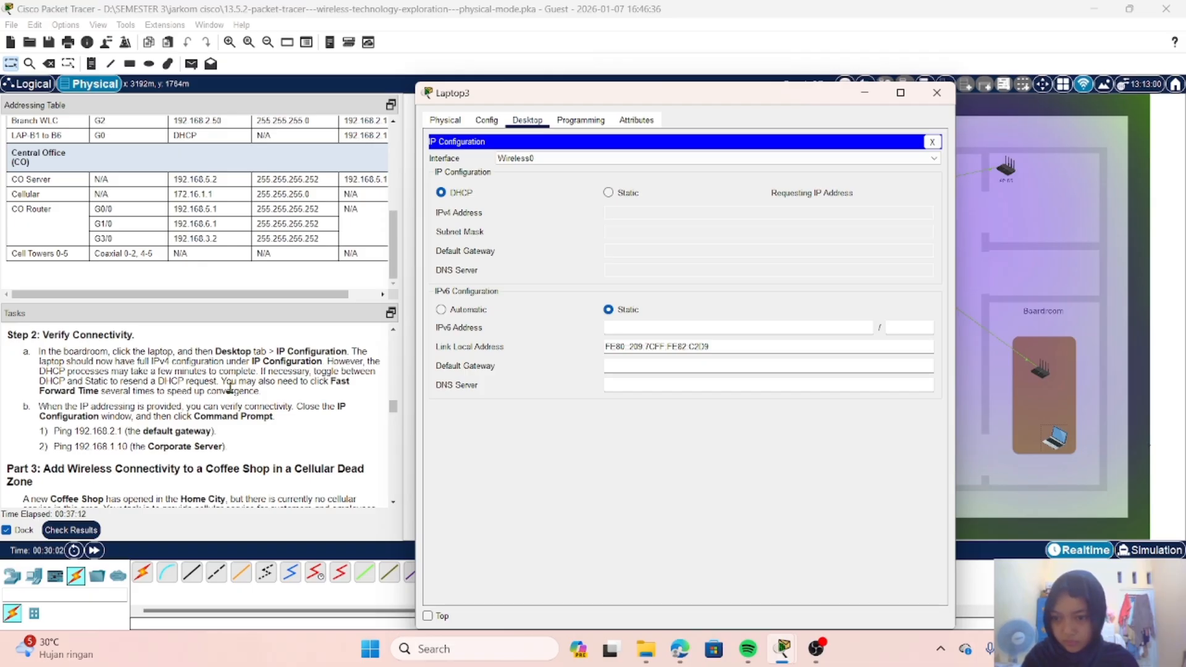
# Step: Fast-forward the simulation time to speed up convergence and reopen the boardroom laptop's IP Configuration
pyautogui.click(201, 407)
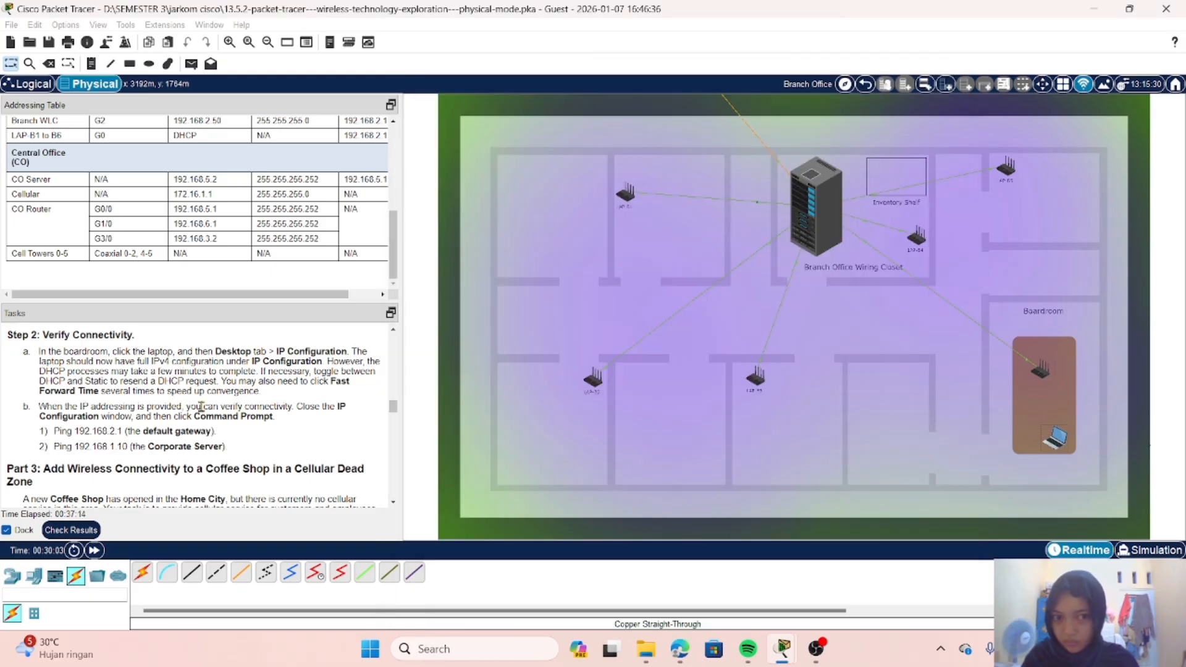
pyautogui.click(94, 551)
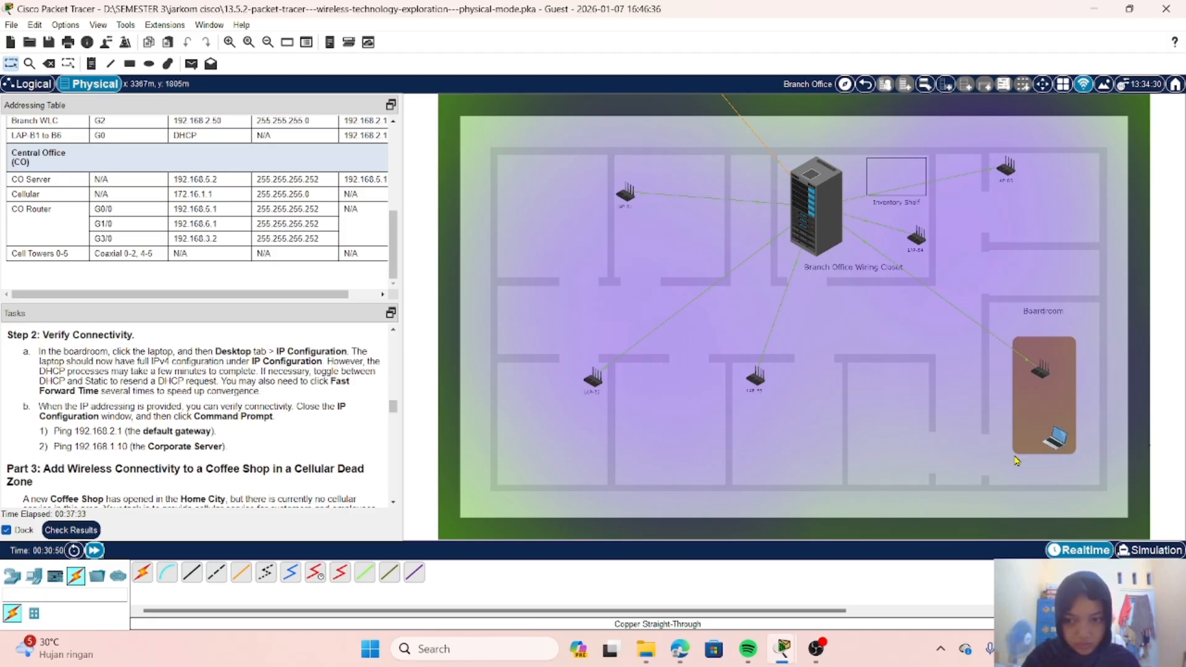
pyautogui.click(1055, 443)
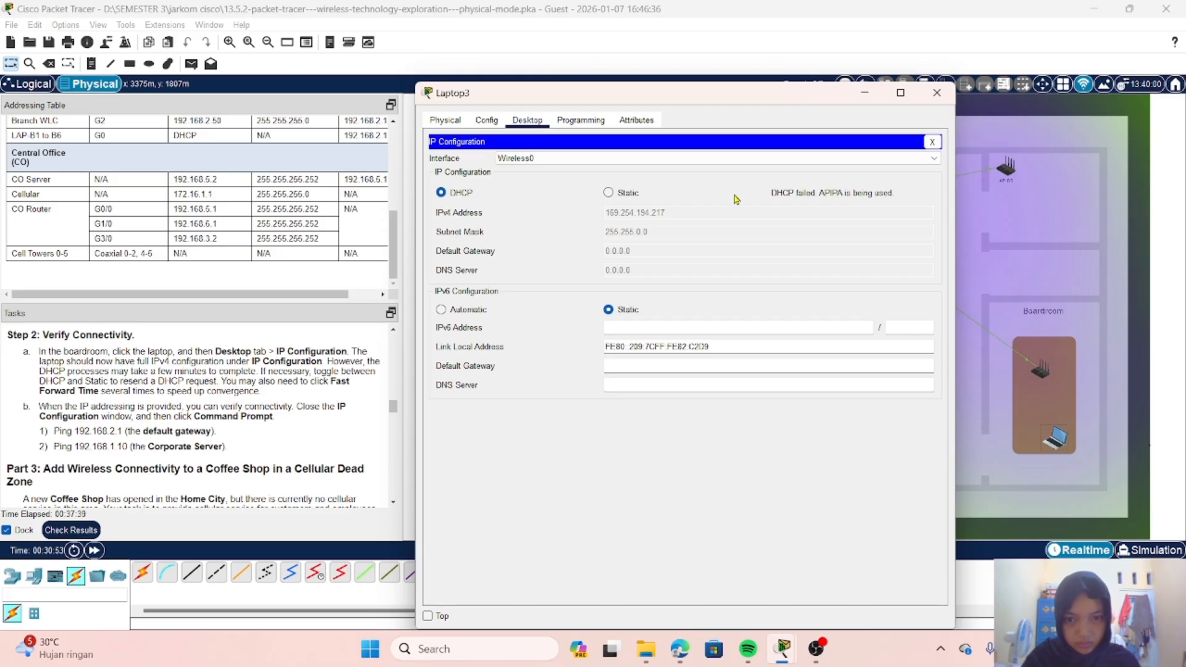
# Step: Close the laptop's IP Configuration and ping the default gateway at 192.168.2.1 from its Command Prompt
pyautogui.click(932, 142)
pyautogui.click(795, 189)
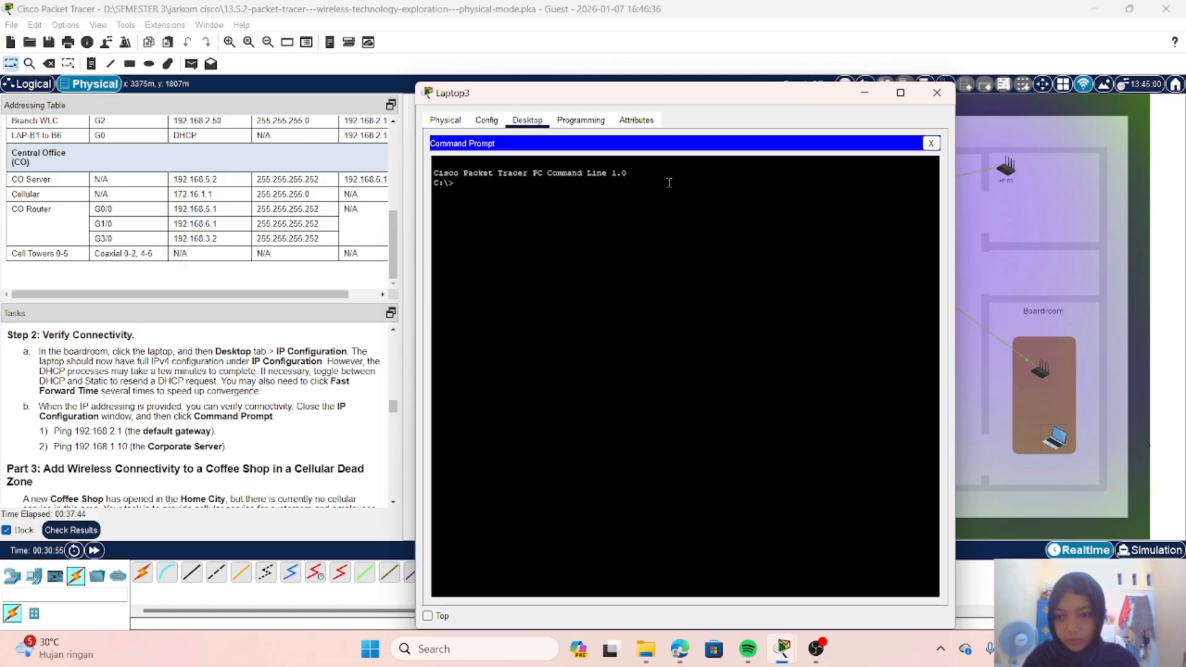
pyautogui.write('pin')
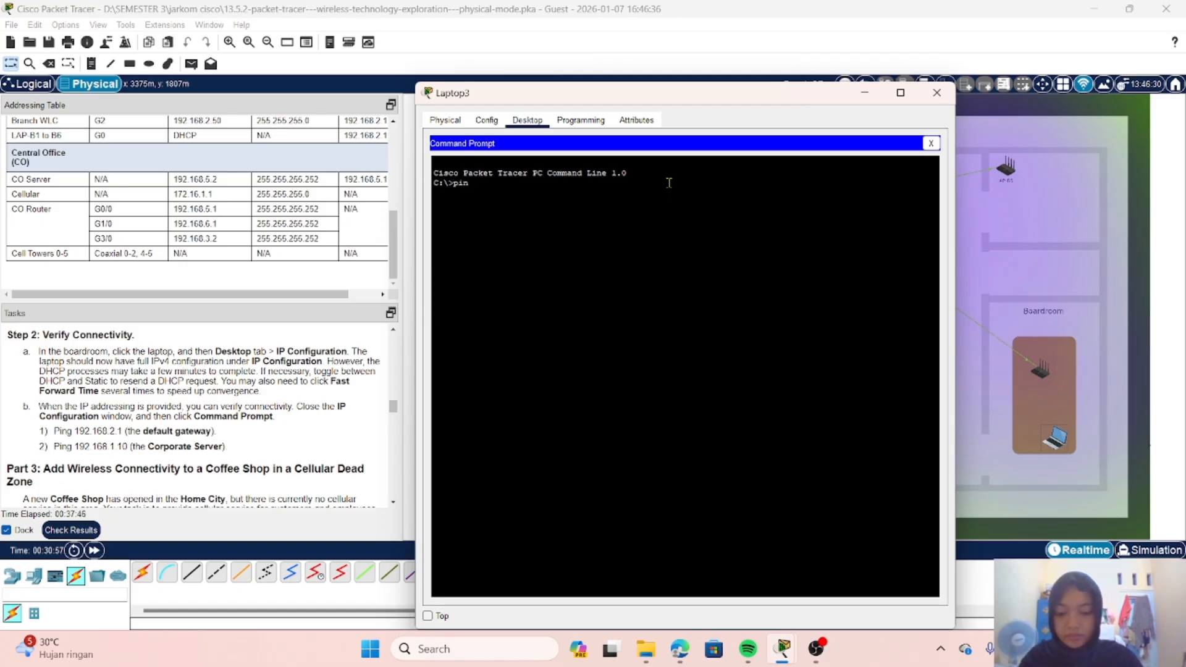
pyautogui.write('g 192')
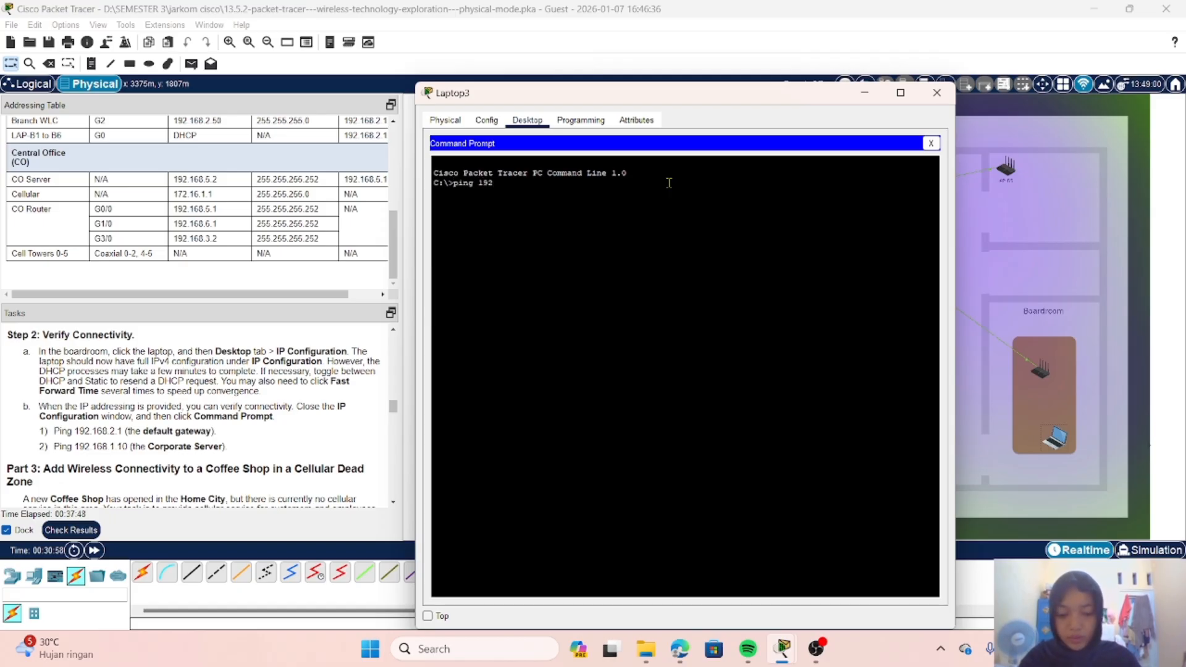
pyautogui.write('.16')
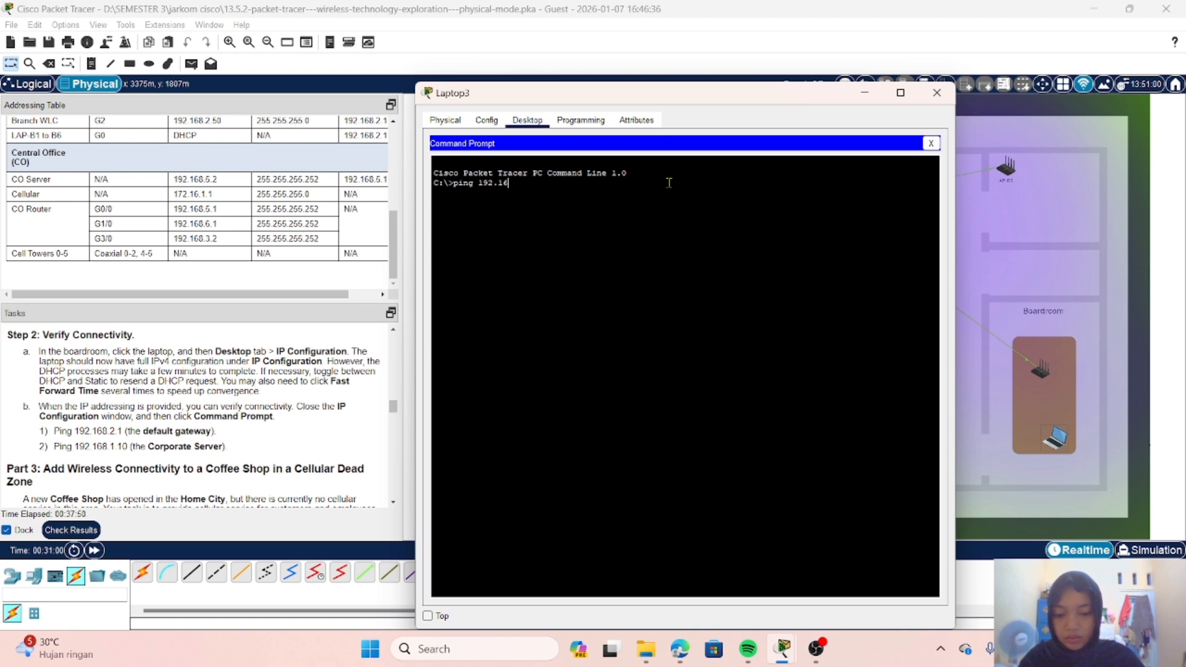
pyautogui.write('8.2.1')
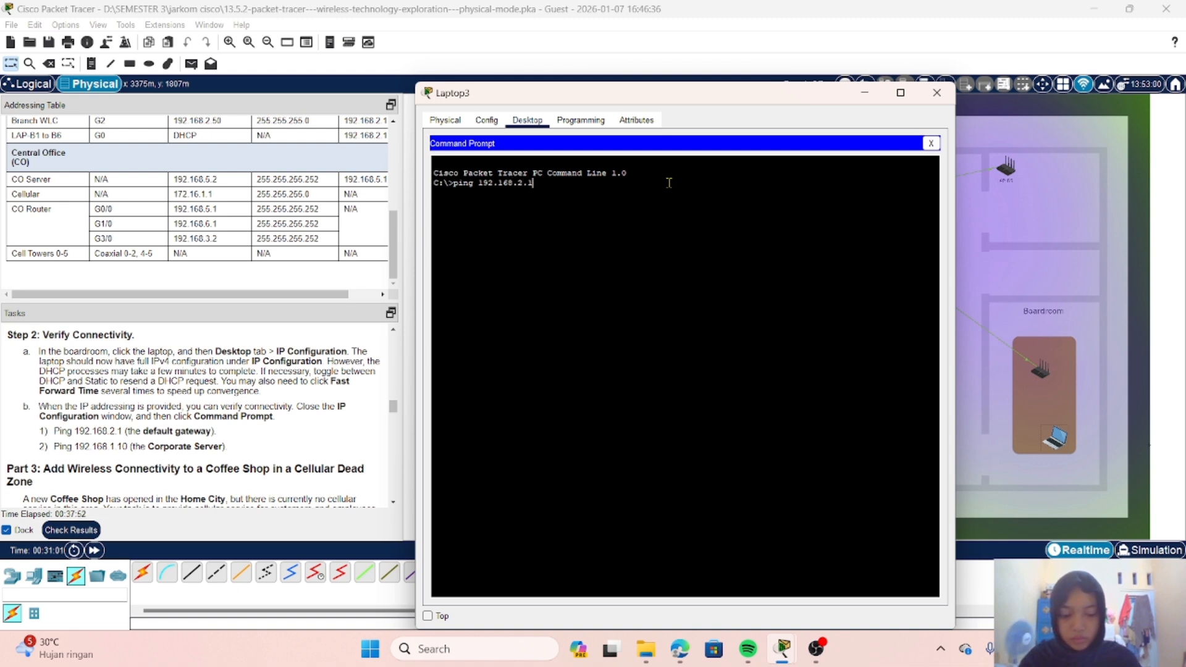
pyautogui.press('Return')
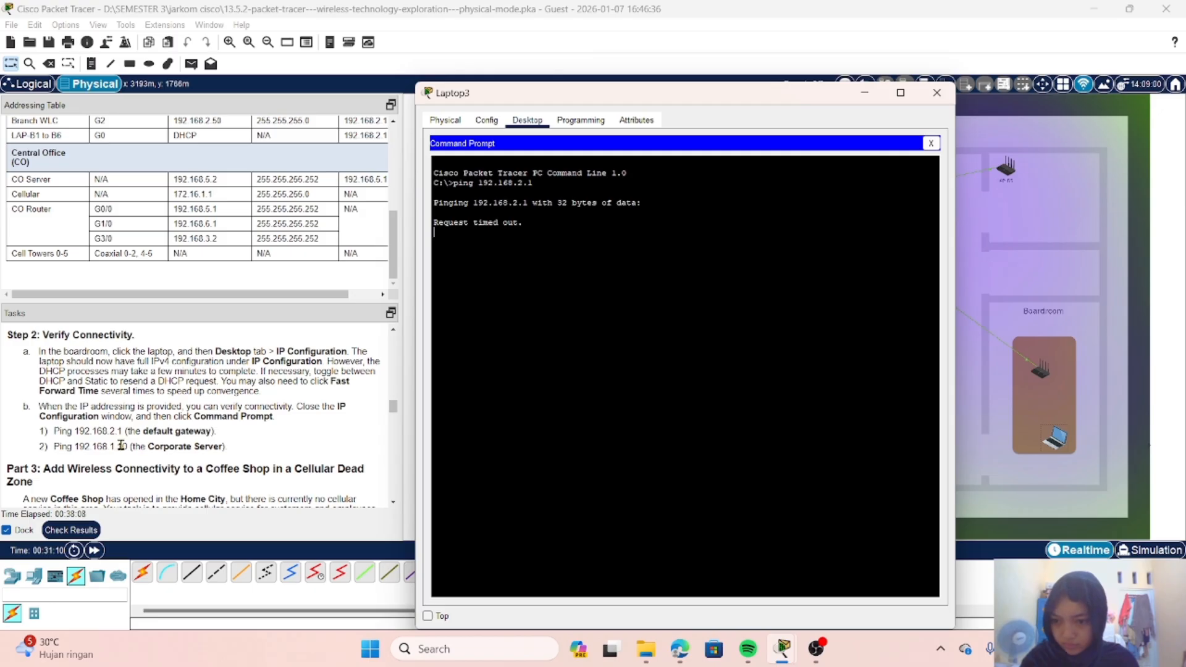
# Step: Read ahead in the task instructions to Part 3, Step 1 about connecting a new cell tower
pyautogui.scroll(-1, 136, 446)
pyautogui.scroll(-1, 160, 447)
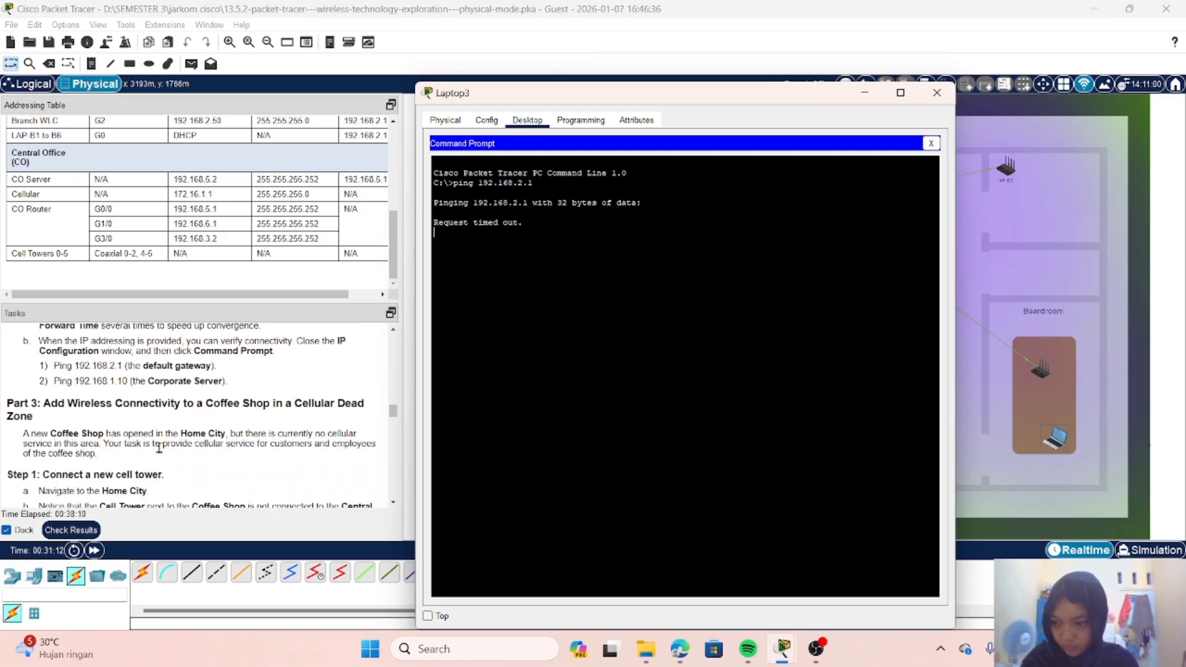
pyautogui.scroll(-4, 159, 448)
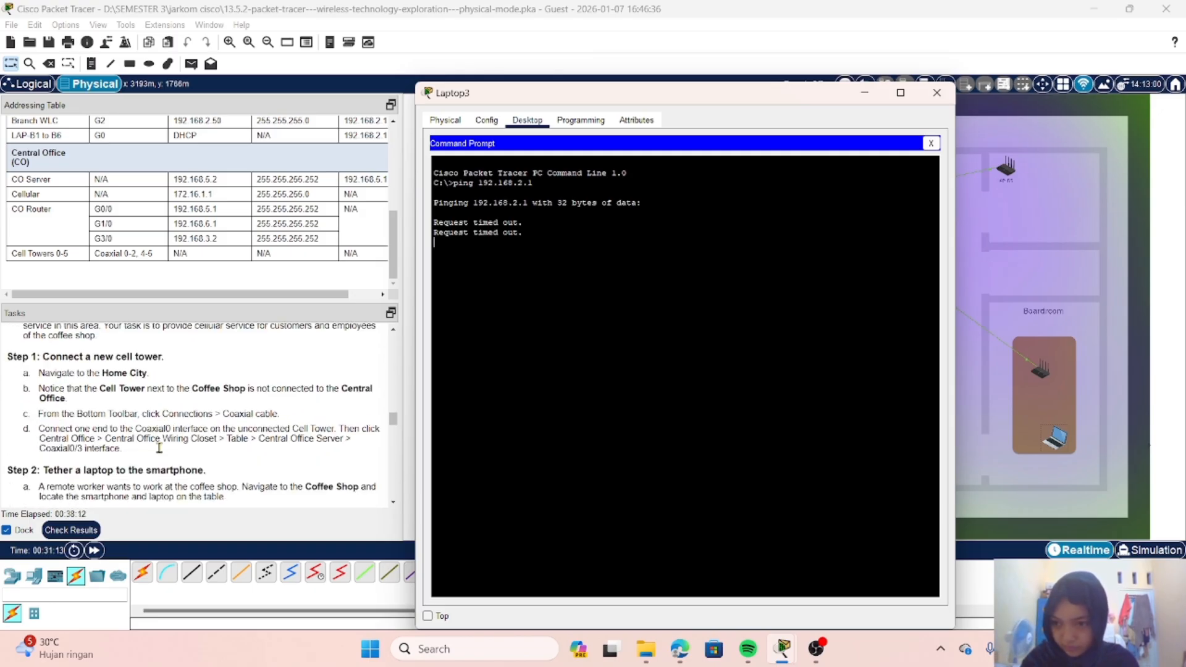
pyautogui.scroll(2, 159, 448)
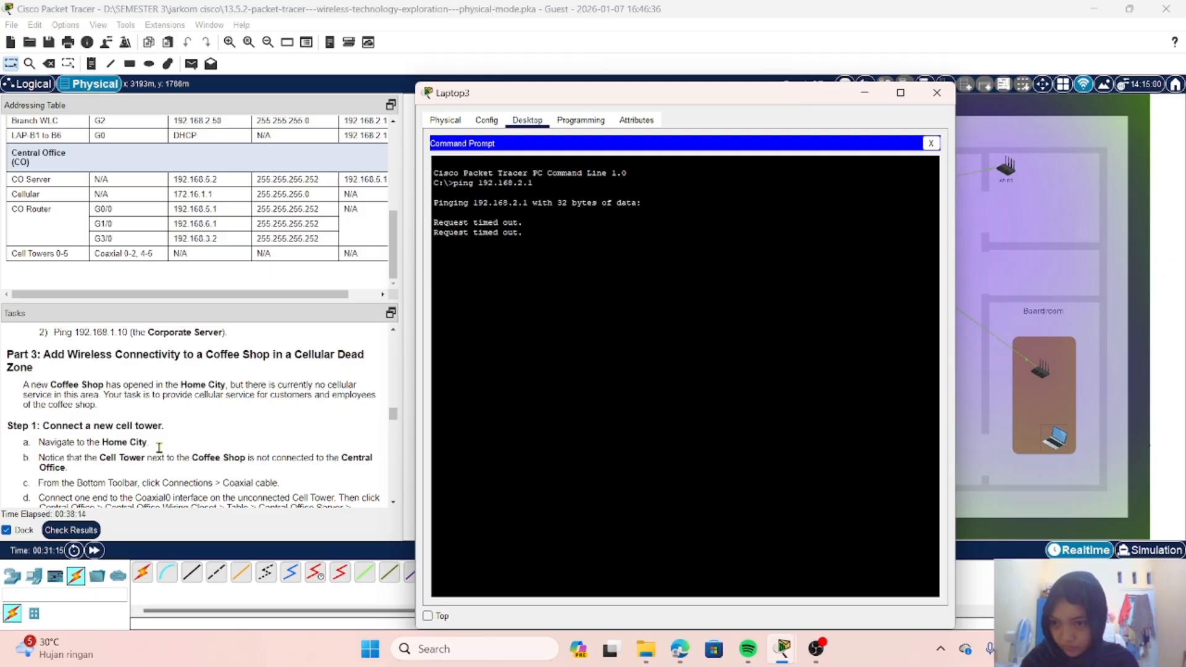
pyautogui.scroll(1, 159, 448)
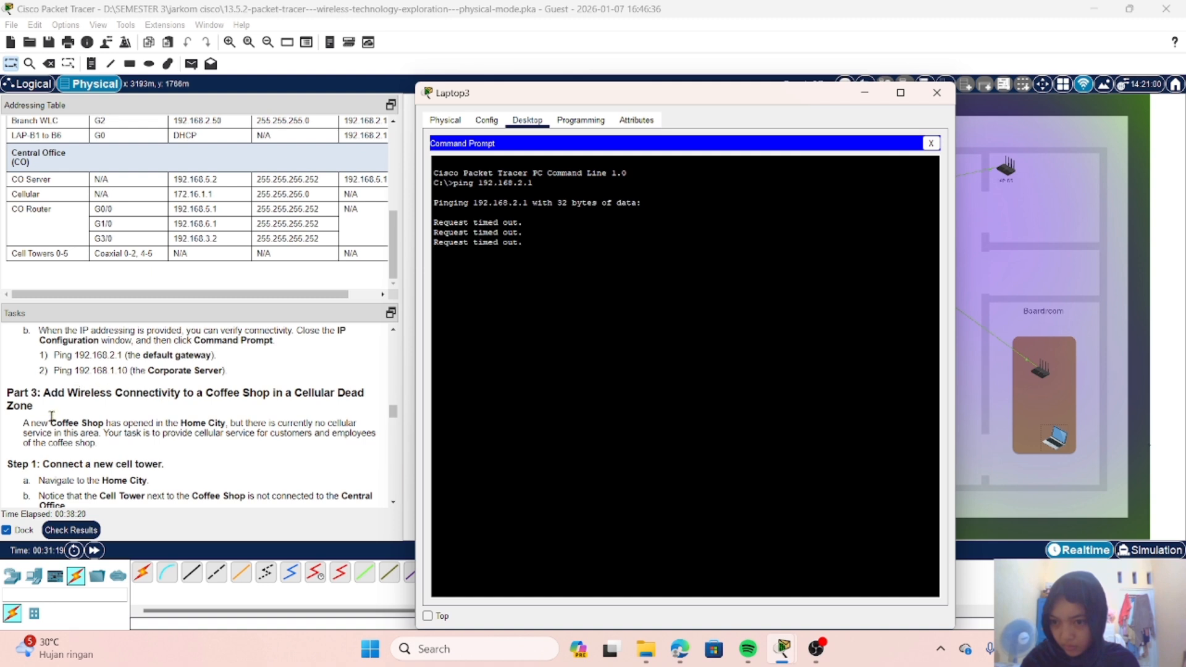
pyautogui.scroll(-1, 51, 418)
pyautogui.scroll(1, 51, 419)
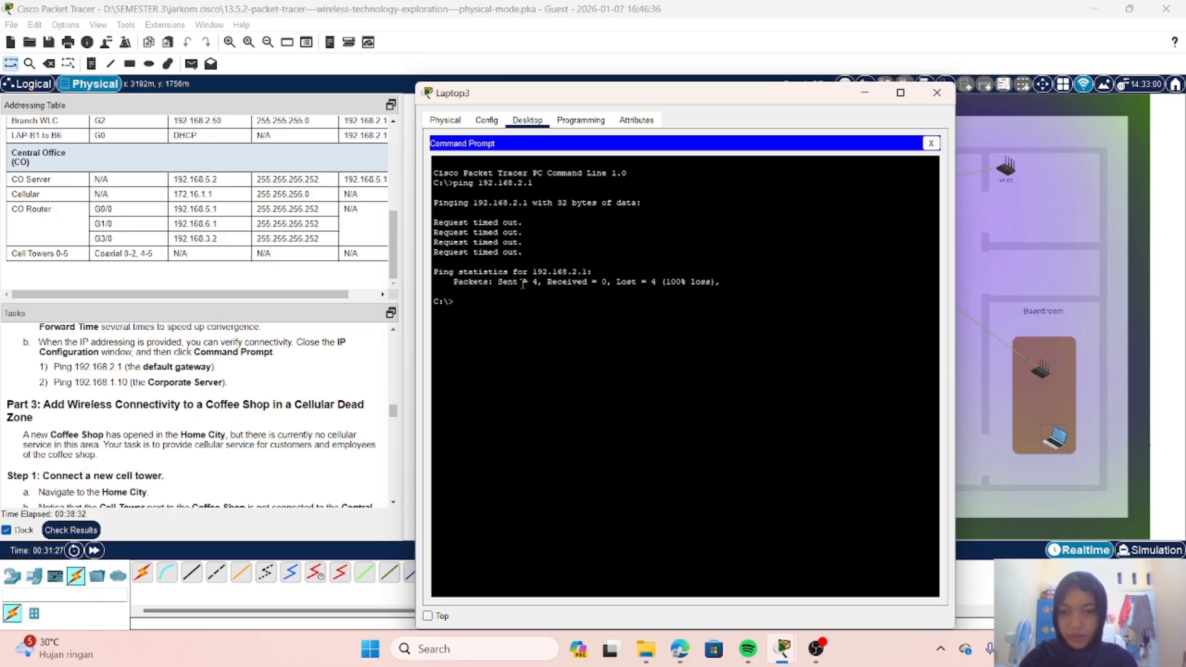
# Step: Ping the Corporate Server at 192.168.1.10 from the laptop's Command Prompt and close the laptop's window
pyautogui.write('ping 192')
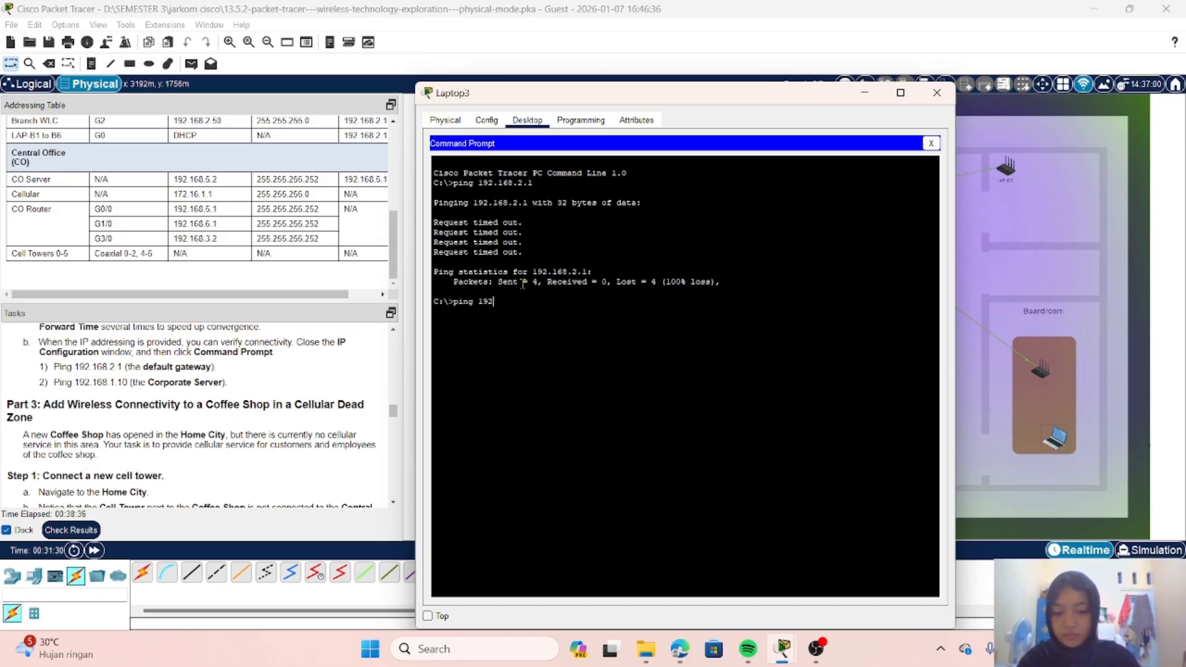
pyautogui.write('.168')
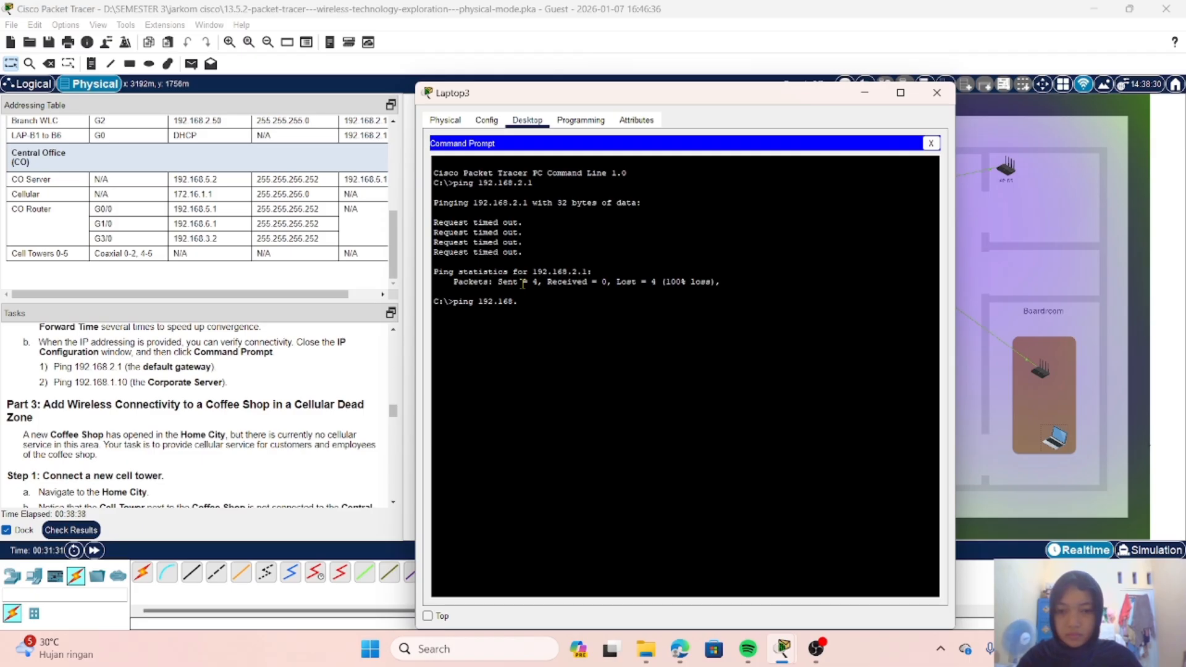
pyautogui.write('.1.10')
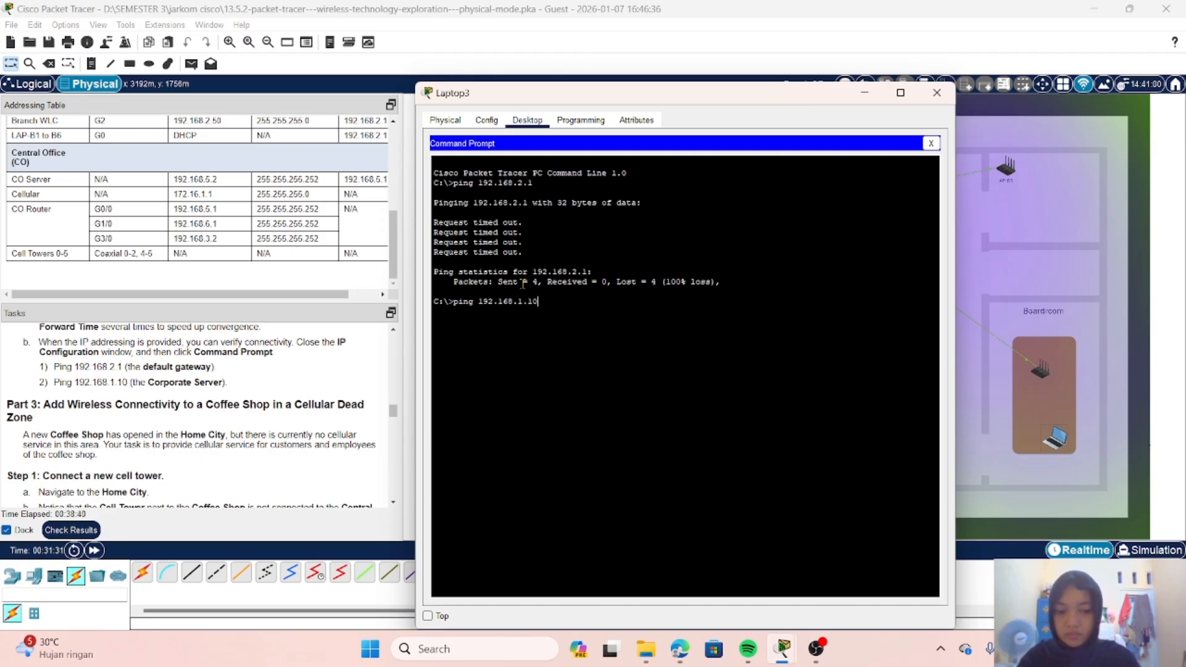
pyautogui.press('Return')
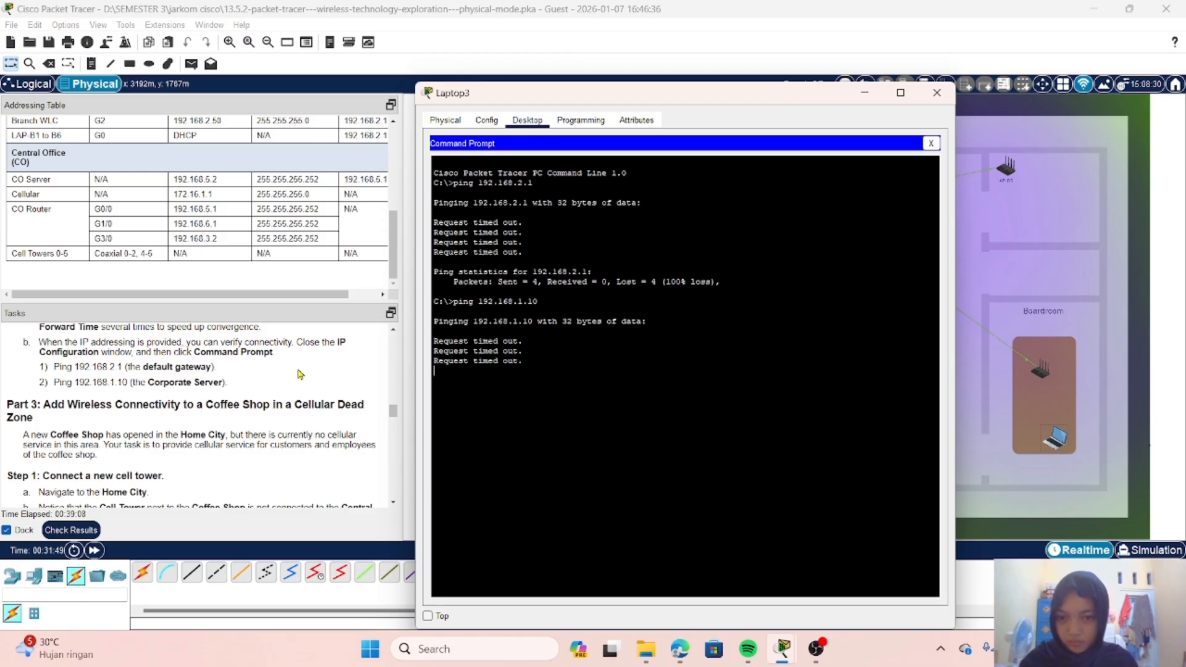
pyautogui.scroll(-1, 300, 374)
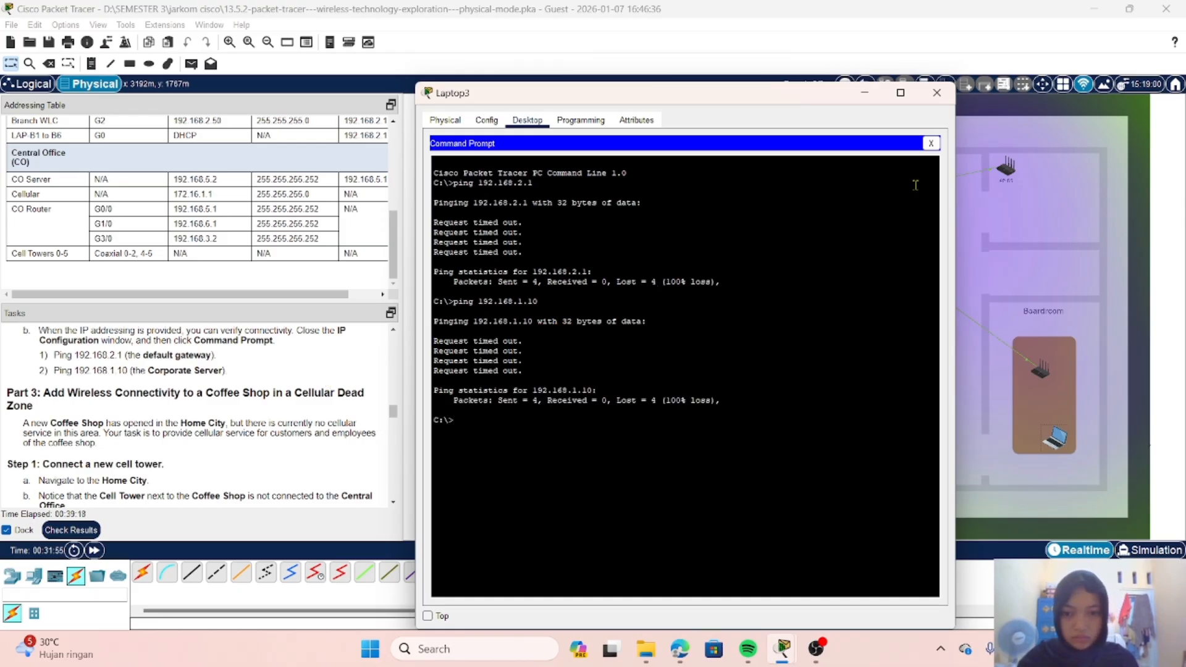
pyautogui.click(937, 93)
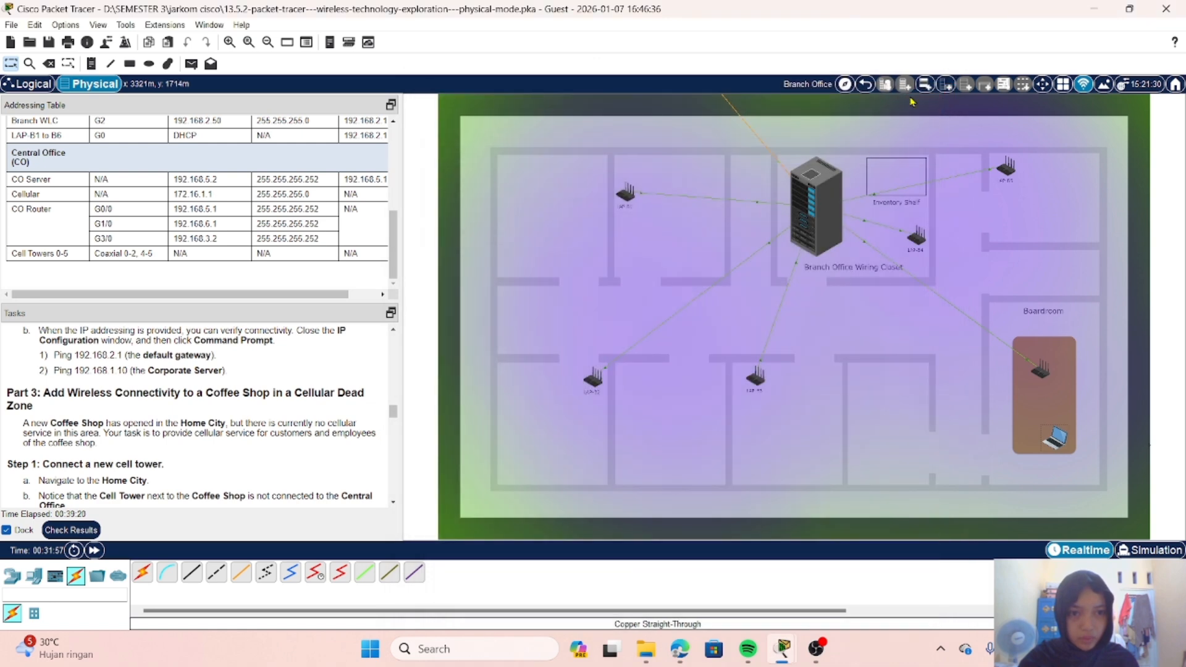
# Step: Return from the Branch Office to the Home City and read the Part 3, Step 1 cabling instructions
pyautogui.click(867, 87)
pyautogui.scroll(-2, 230, 409)
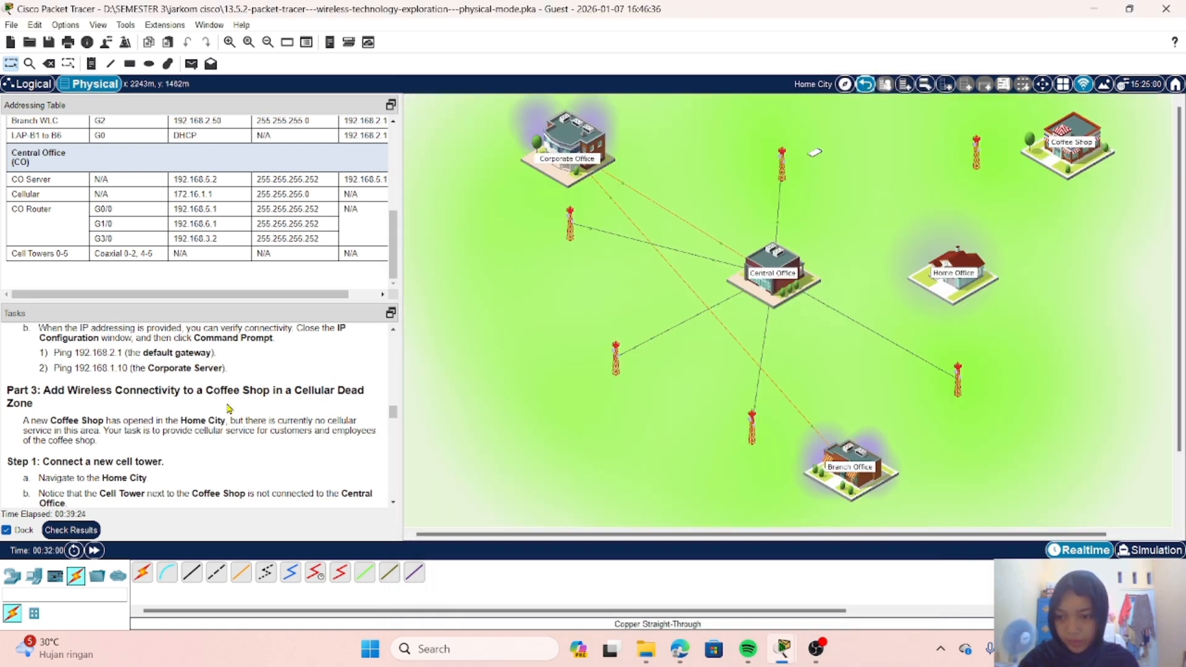
pyautogui.scroll(-1, 229, 409)
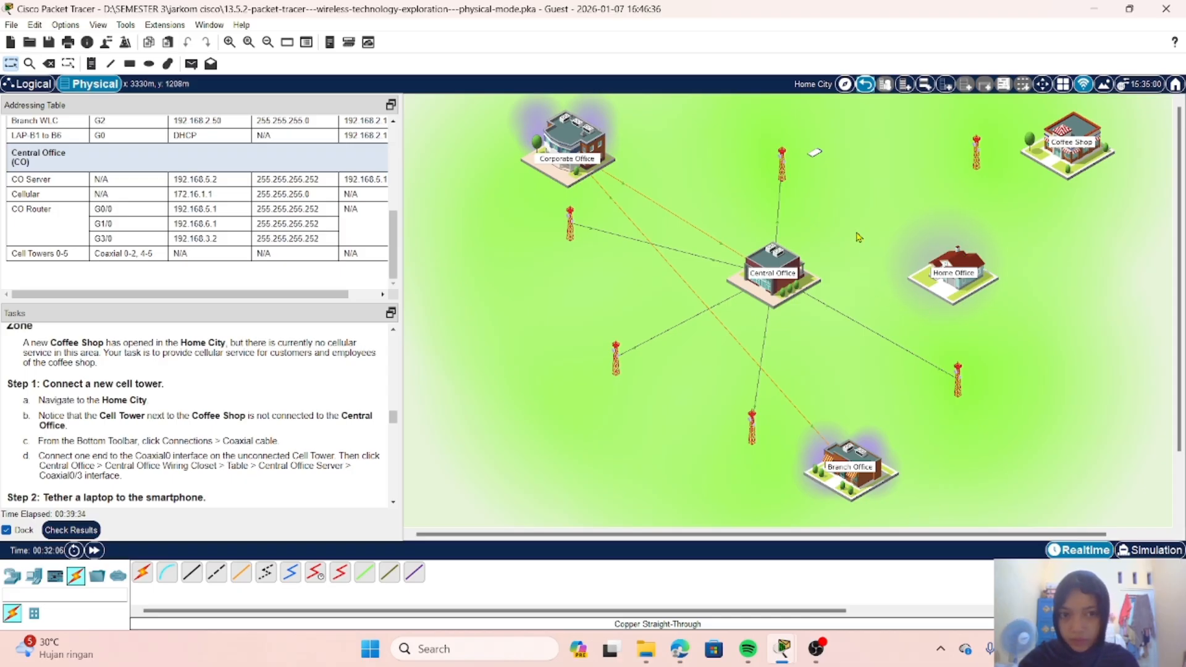
pyautogui.scroll(-1, 140, 436)
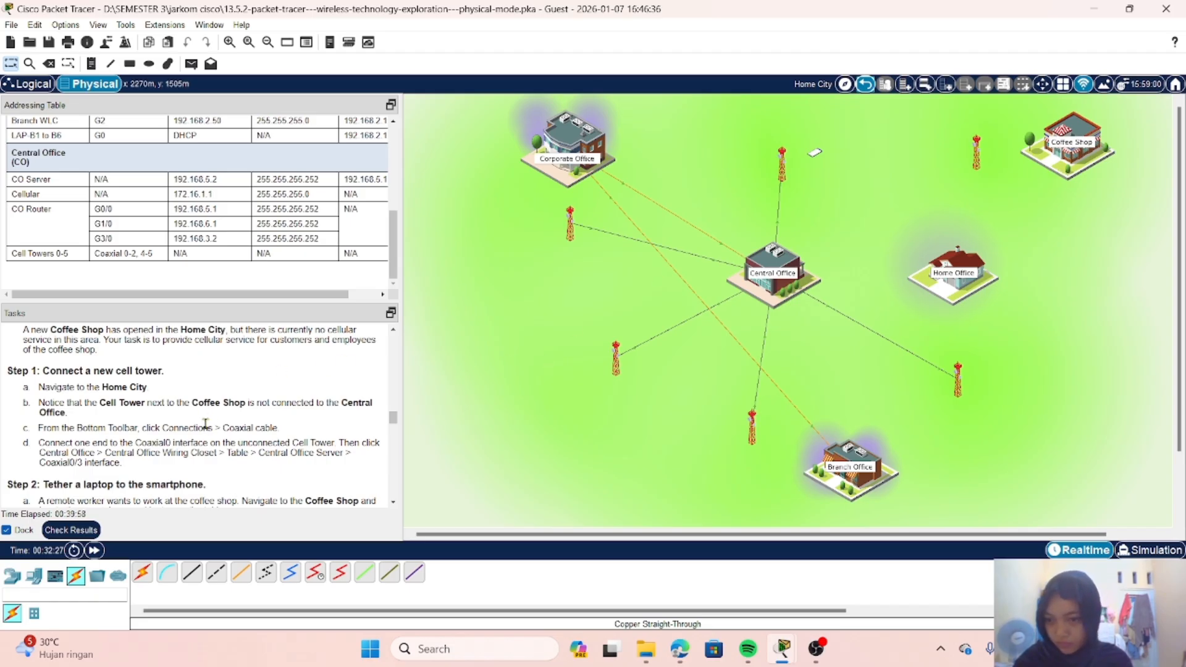
pyautogui.scroll(-1, 202, 431)
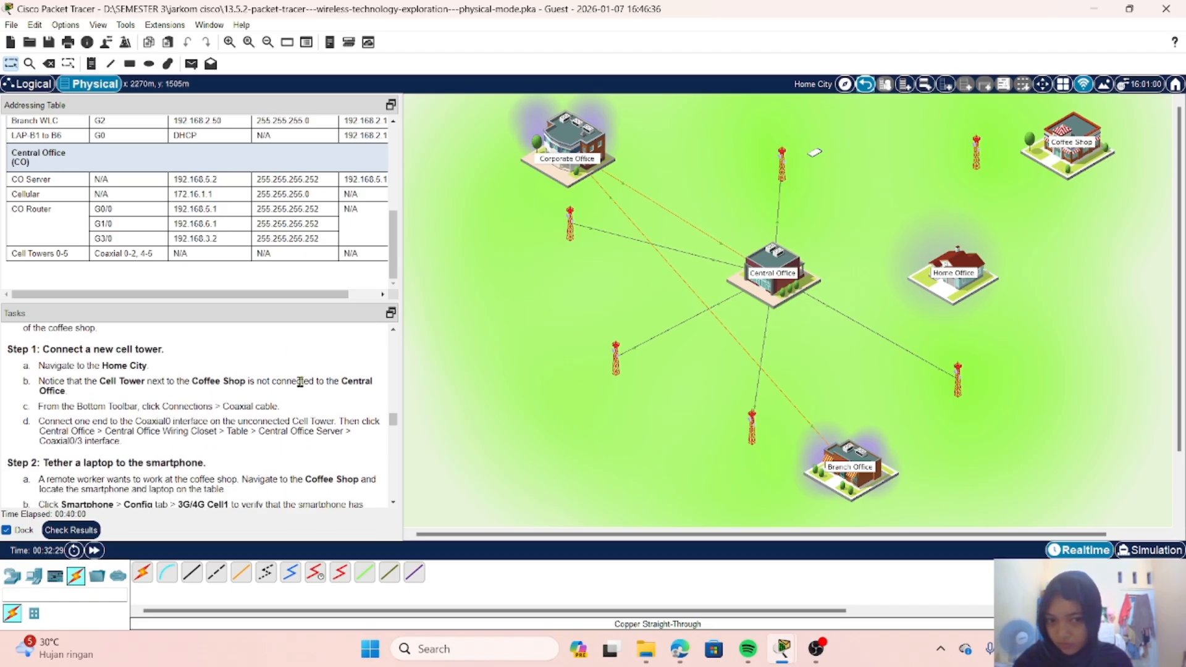
# Step: Inspect the Coffee Shop's interior and the physical device view of the unconnected cell tower beside it
pyautogui.click(1069, 157)
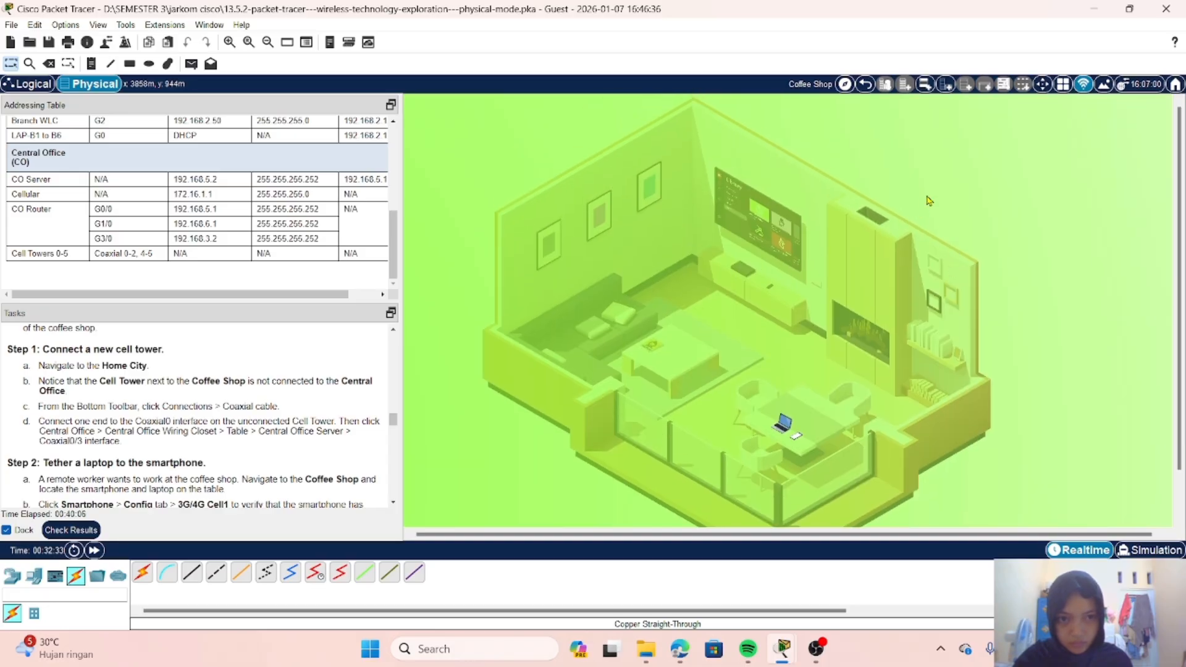
pyautogui.click(863, 86)
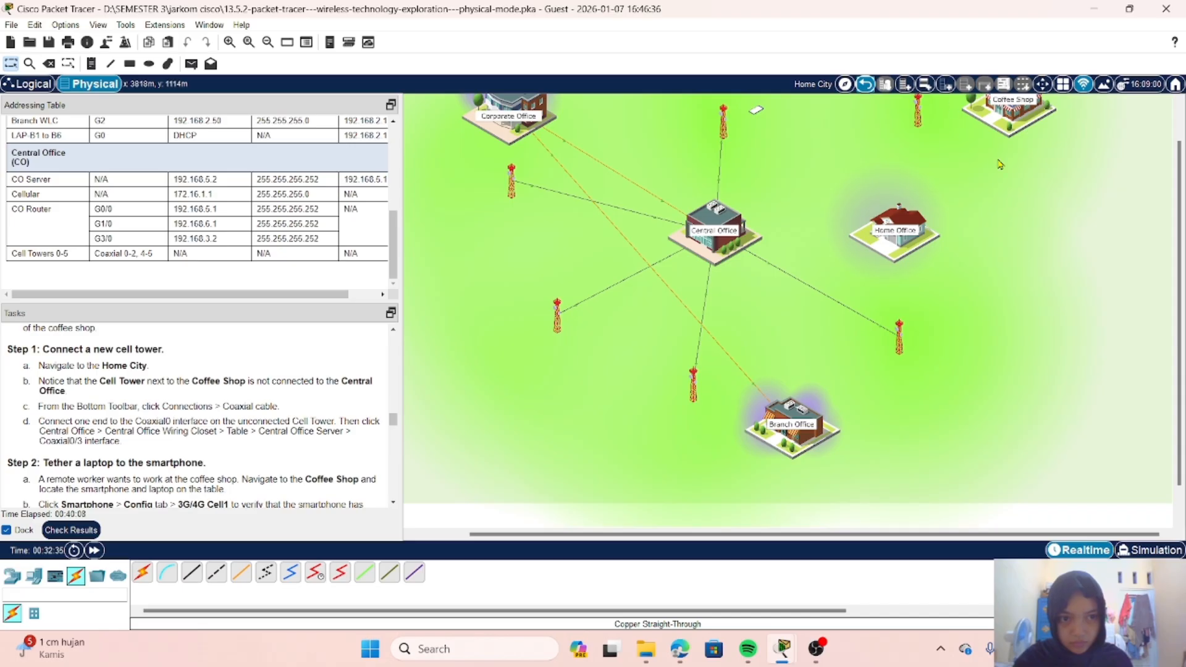
pyautogui.rightClick(919, 163)
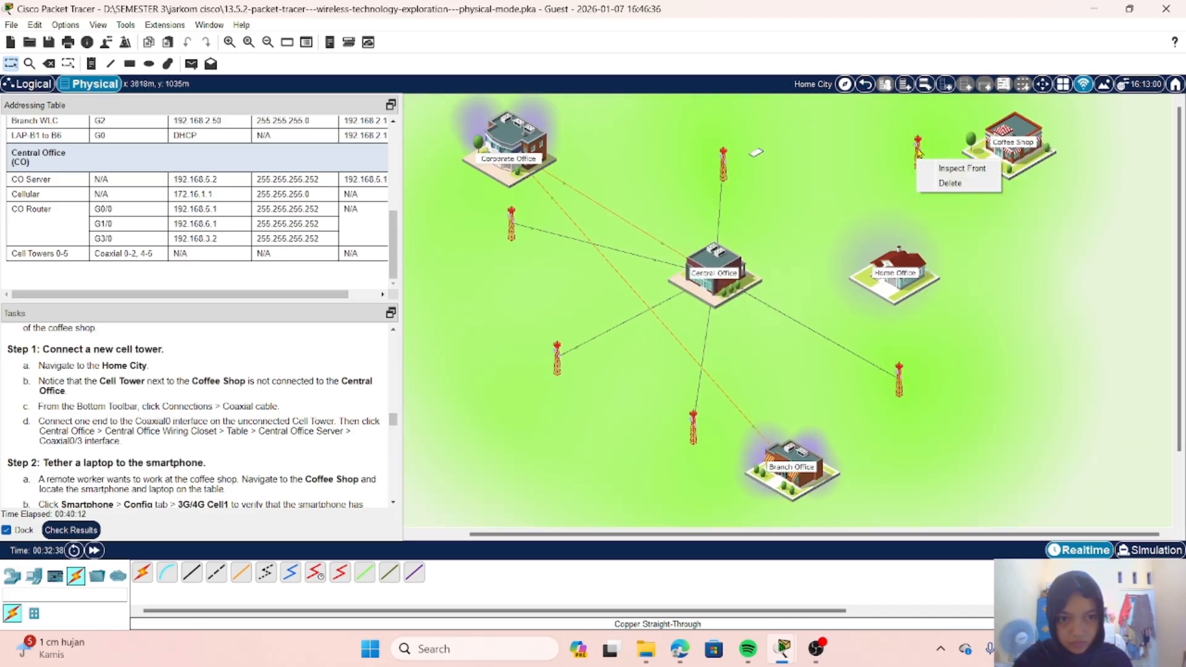
pyautogui.click(920, 152)
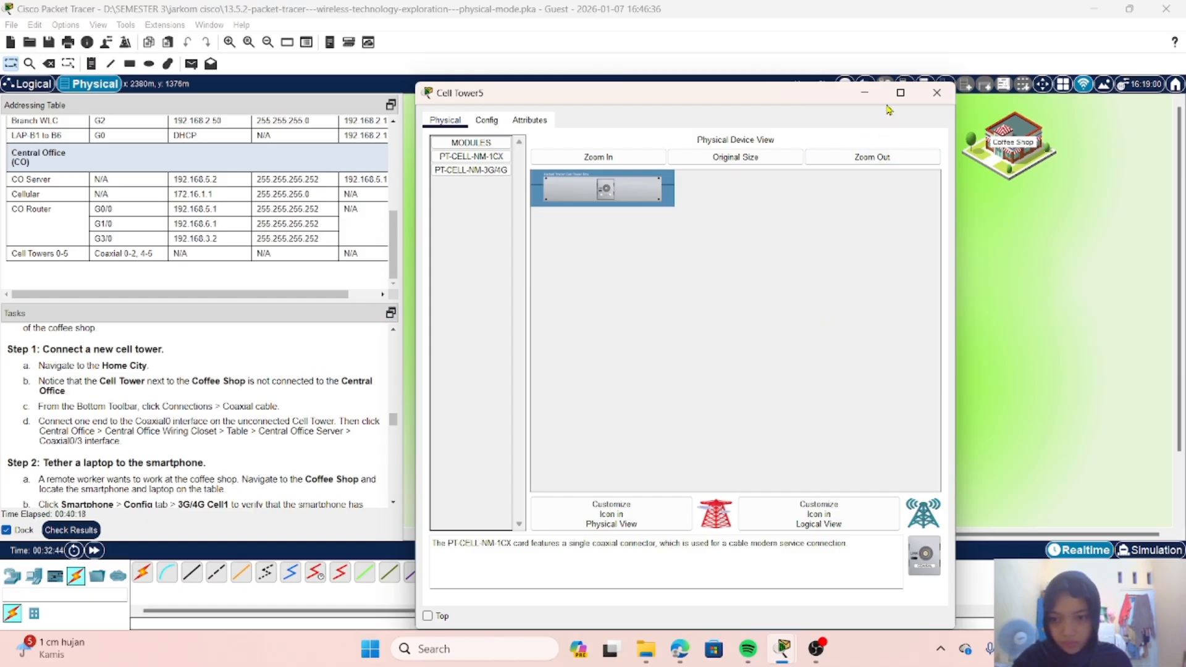
pyautogui.click(937, 92)
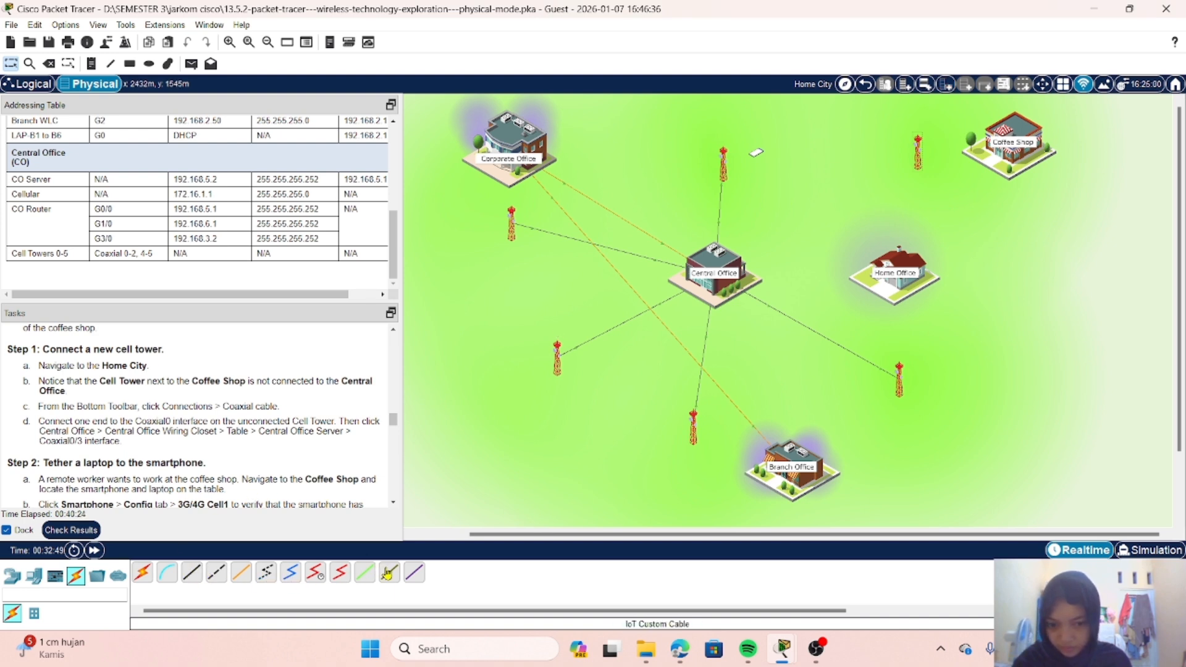
# Step: Run a coaxial cable from Coaxial0 on the cell tower beside the Coffee Shop to Coaxial0/3 on the Central Office Server
pyautogui.click(291, 572)
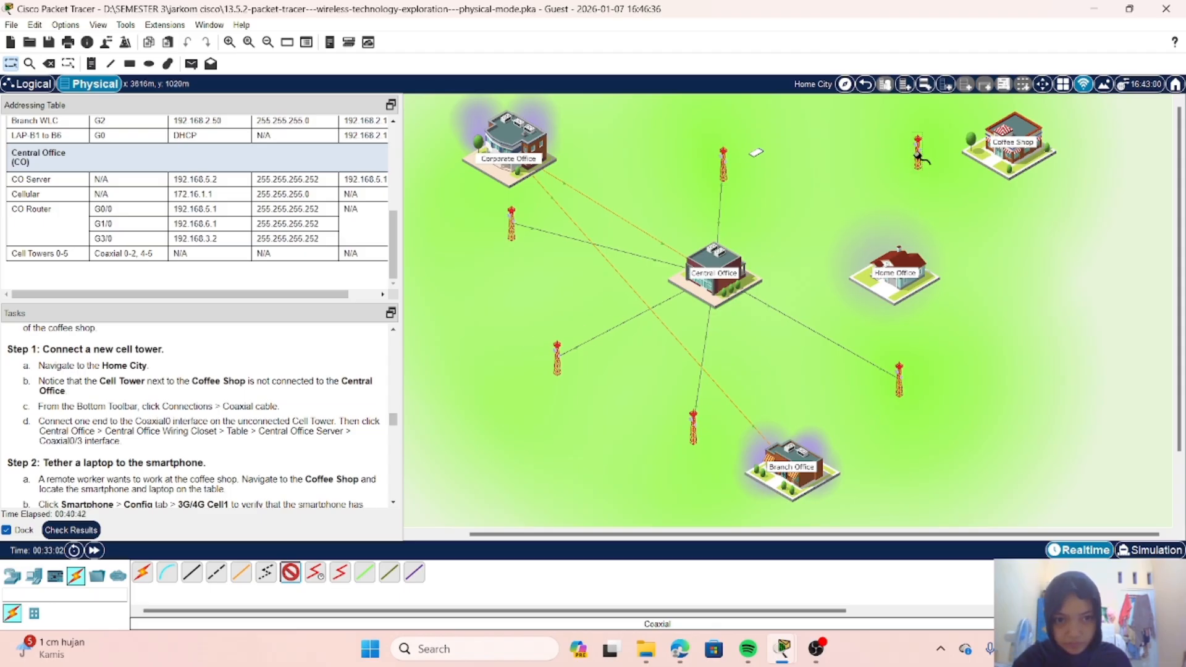
pyautogui.click(919, 158)
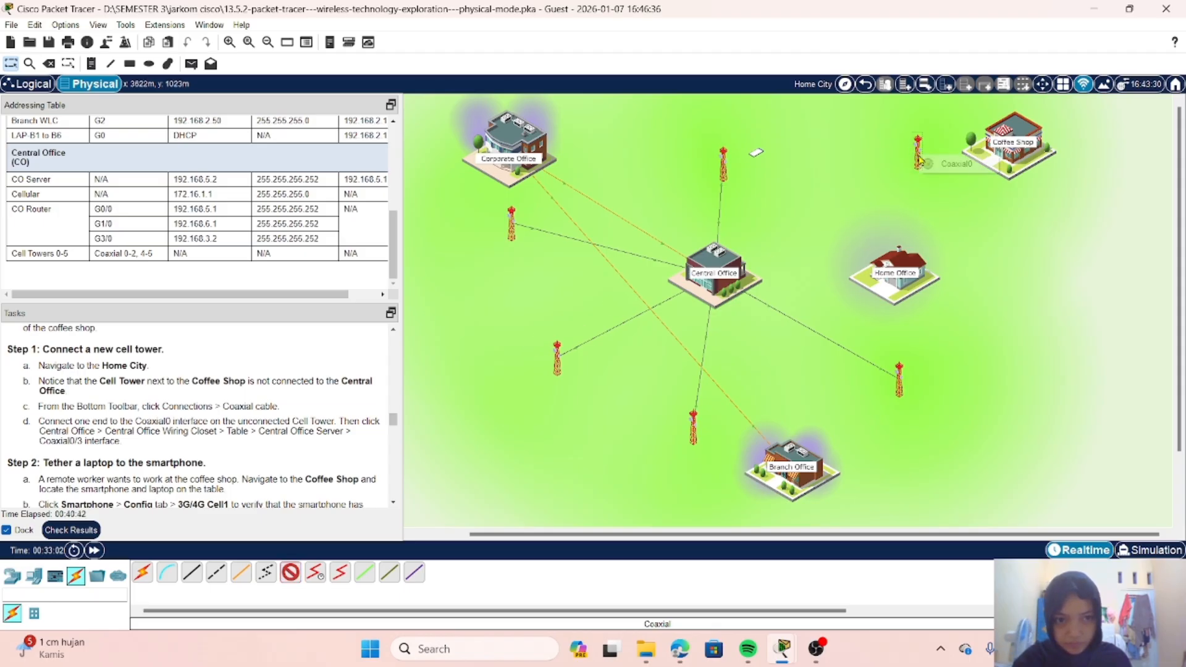
pyautogui.click(941, 166)
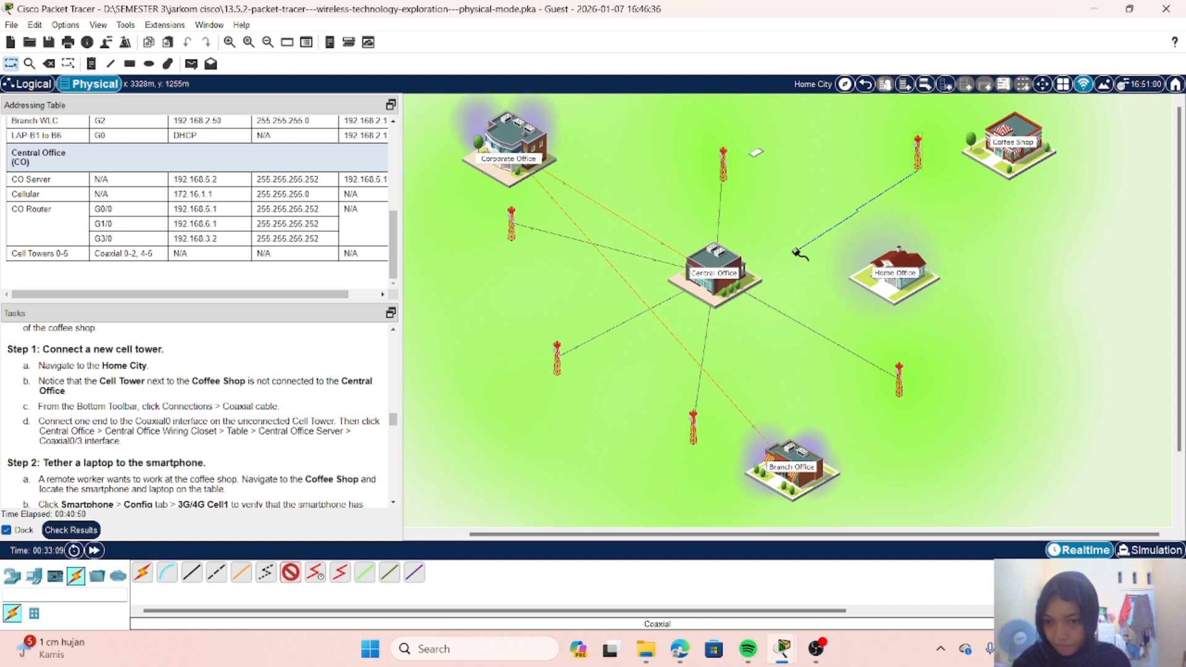
pyautogui.click(725, 274)
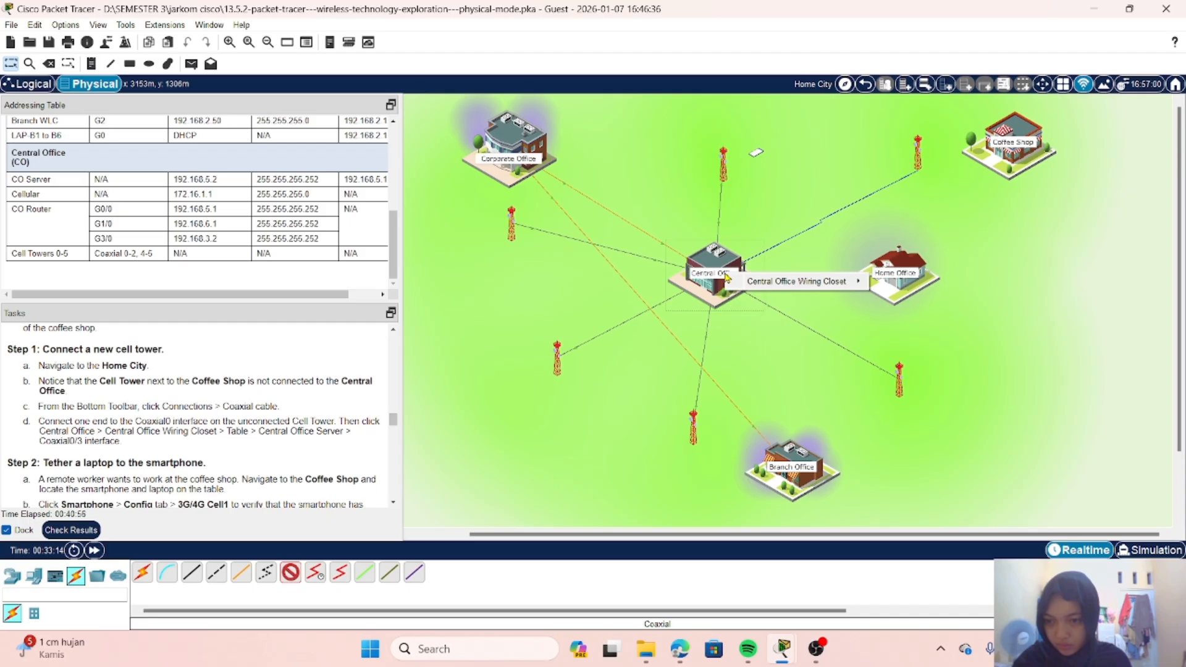
pyautogui.moveTo(773, 289)
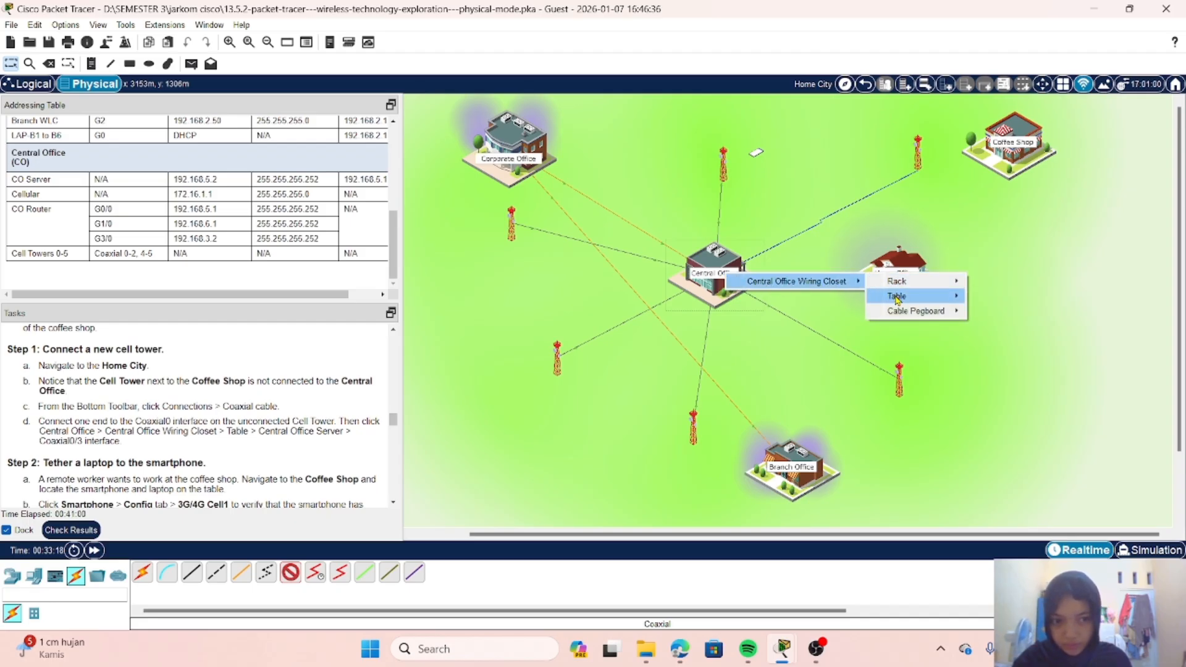
pyautogui.moveTo(897, 301)
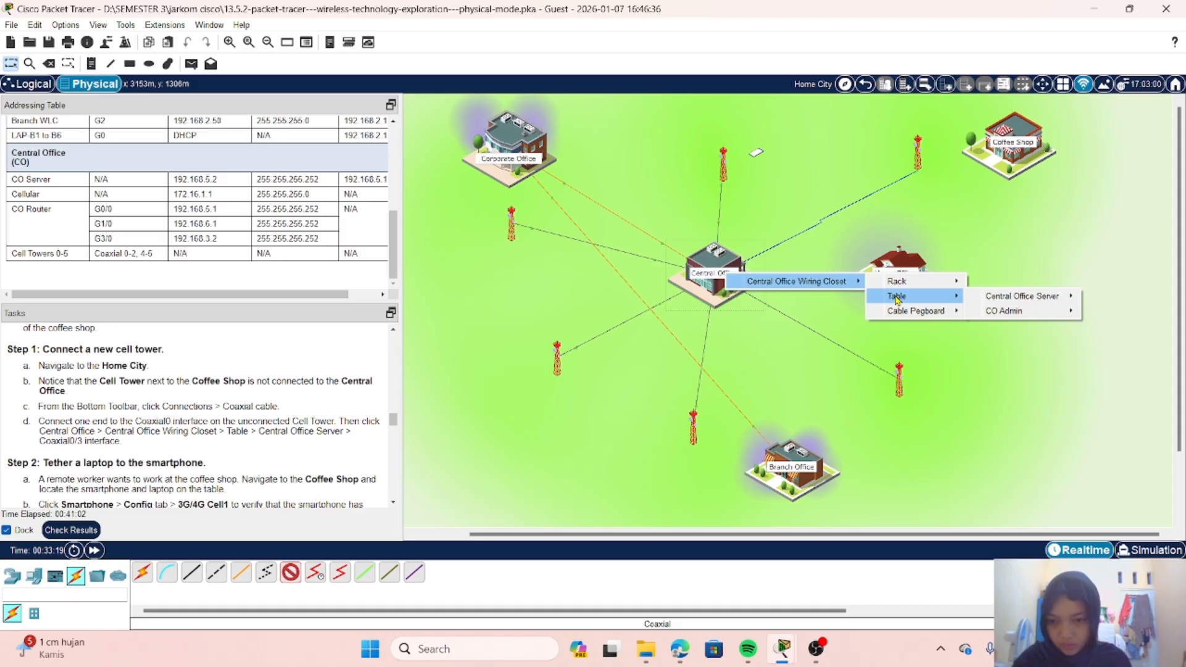
pyautogui.moveTo(999, 301)
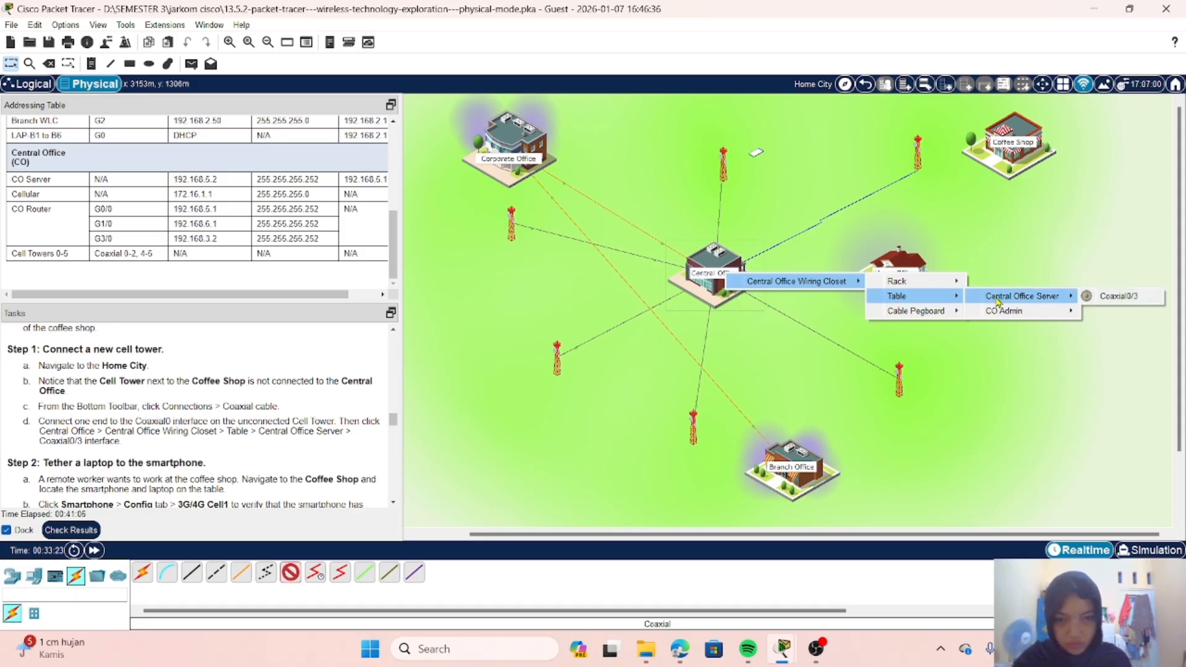
pyautogui.click(1110, 296)
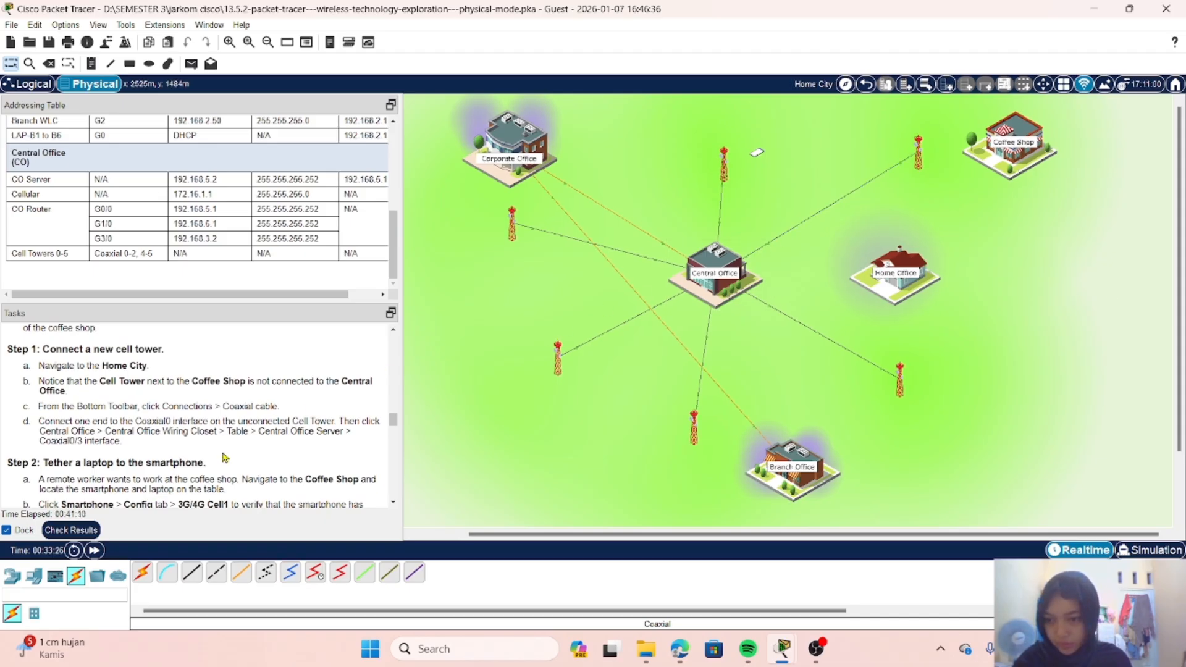
# Step: Read the Part 3, Step 2 tethering instructions, enter the Coffee Shop and open the smartphone on the table
pyautogui.scroll(-3, 225, 458)
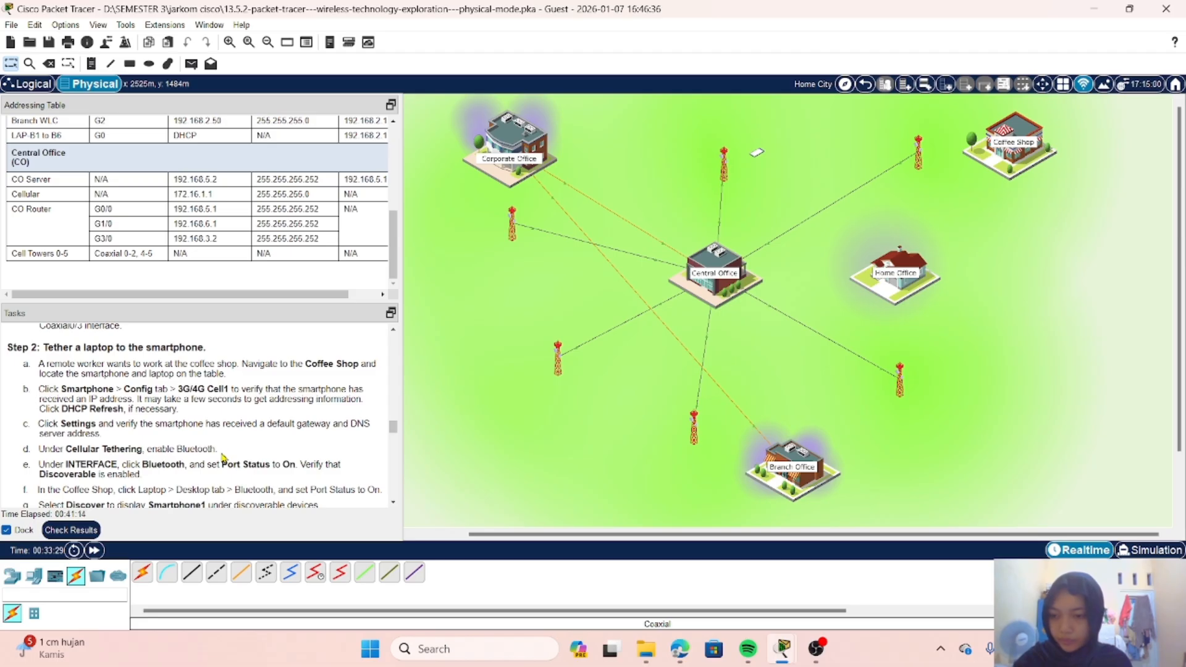
pyautogui.scroll(-1, 224, 457)
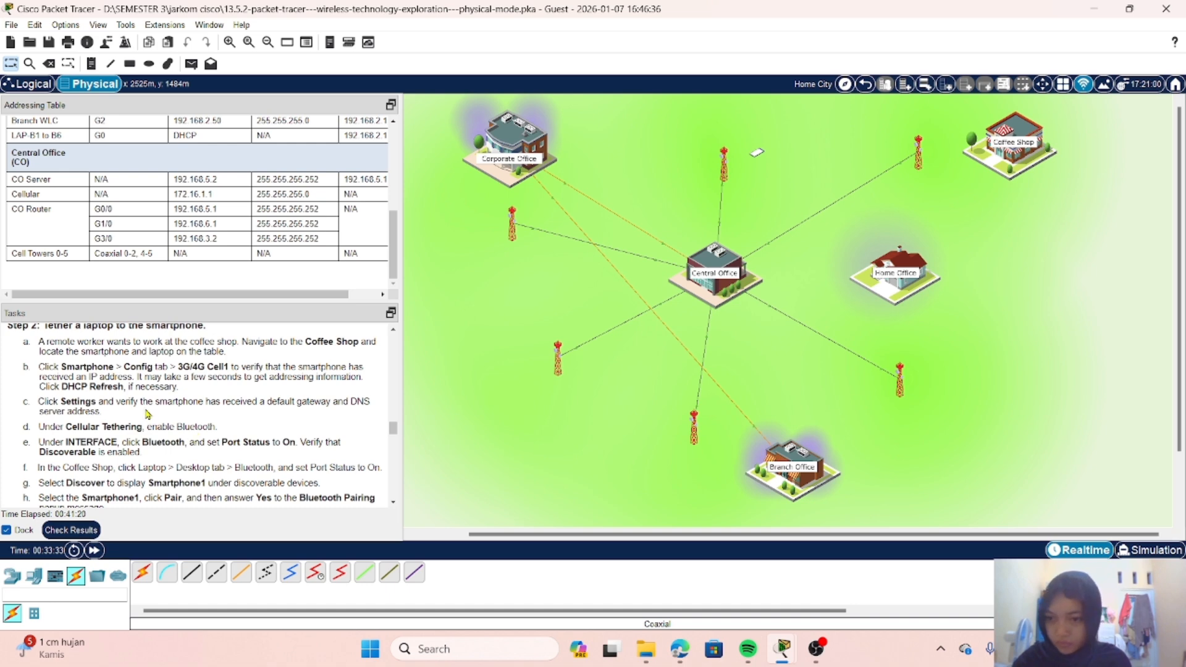
pyautogui.scroll(1, 158, 395)
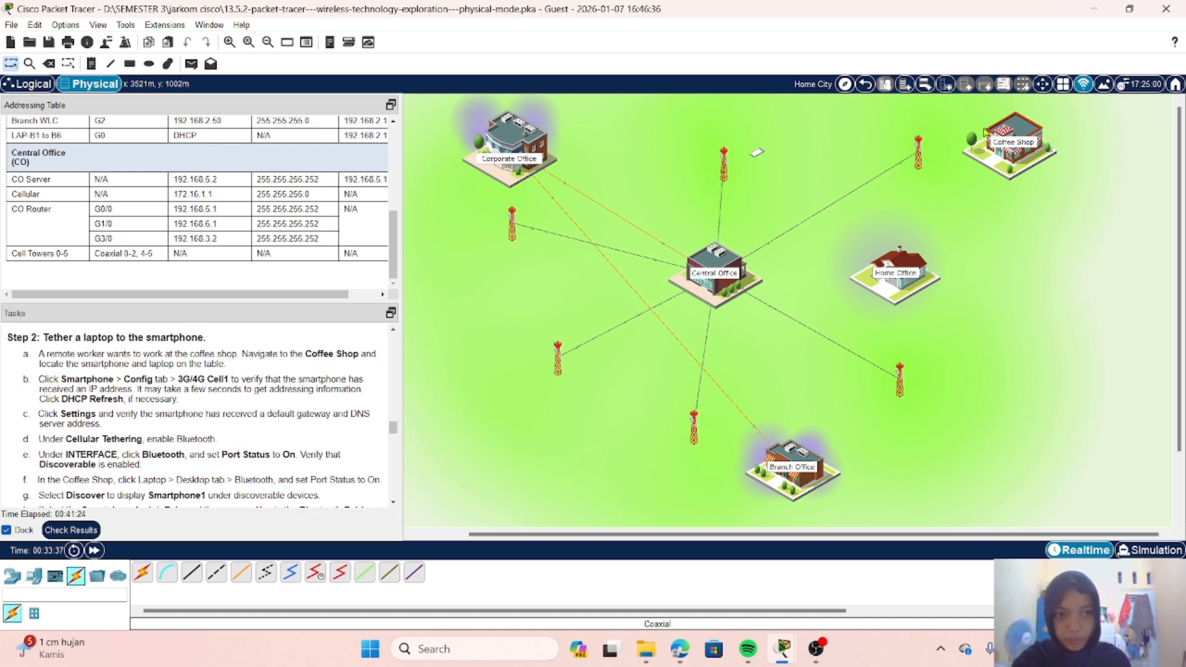
pyautogui.click(1016, 131)
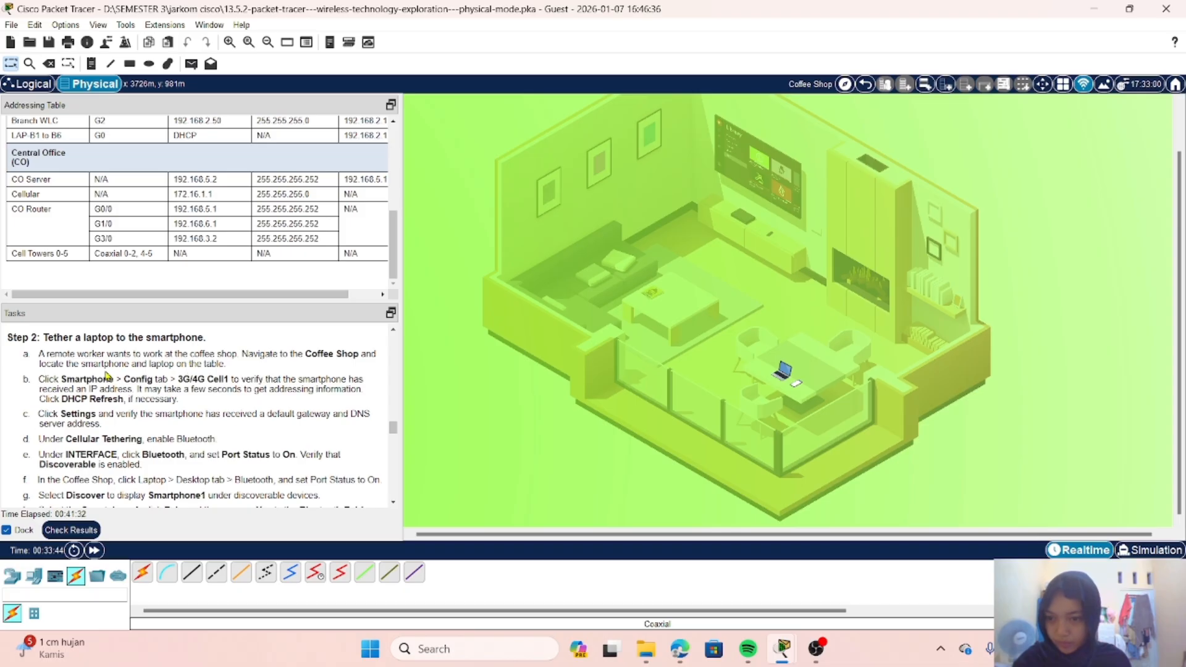
pyautogui.click(797, 383)
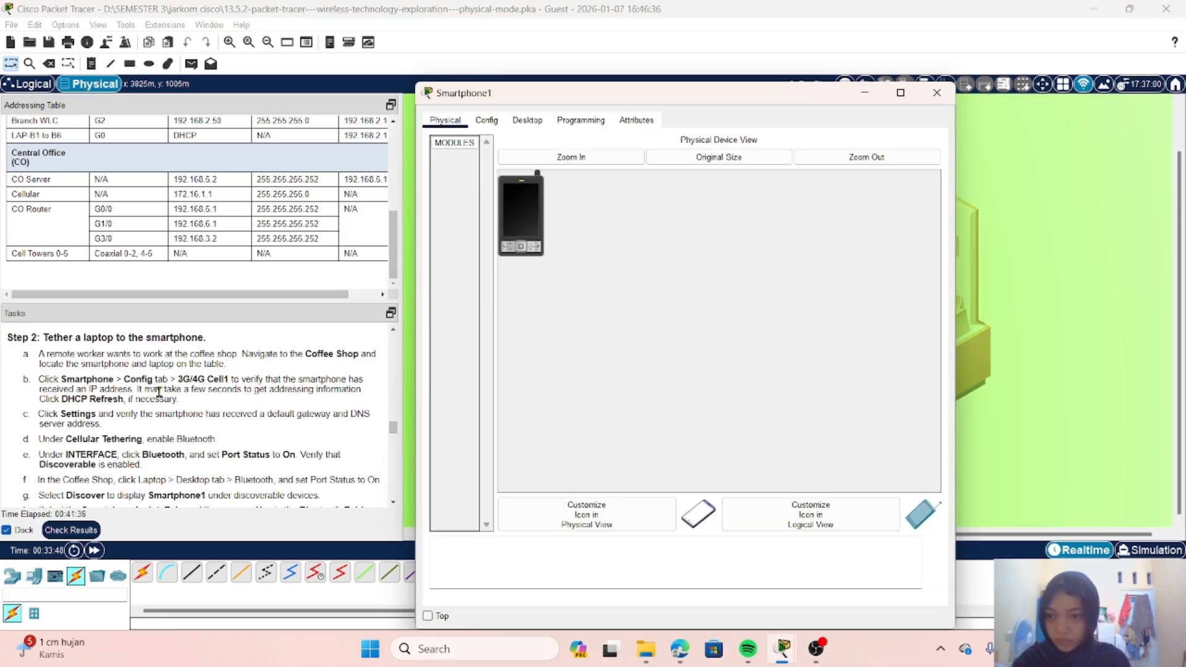
# Step: Refresh the DHCP addressing on the smartphone's 3G/4G Cell1 interface
pyautogui.click(487, 120)
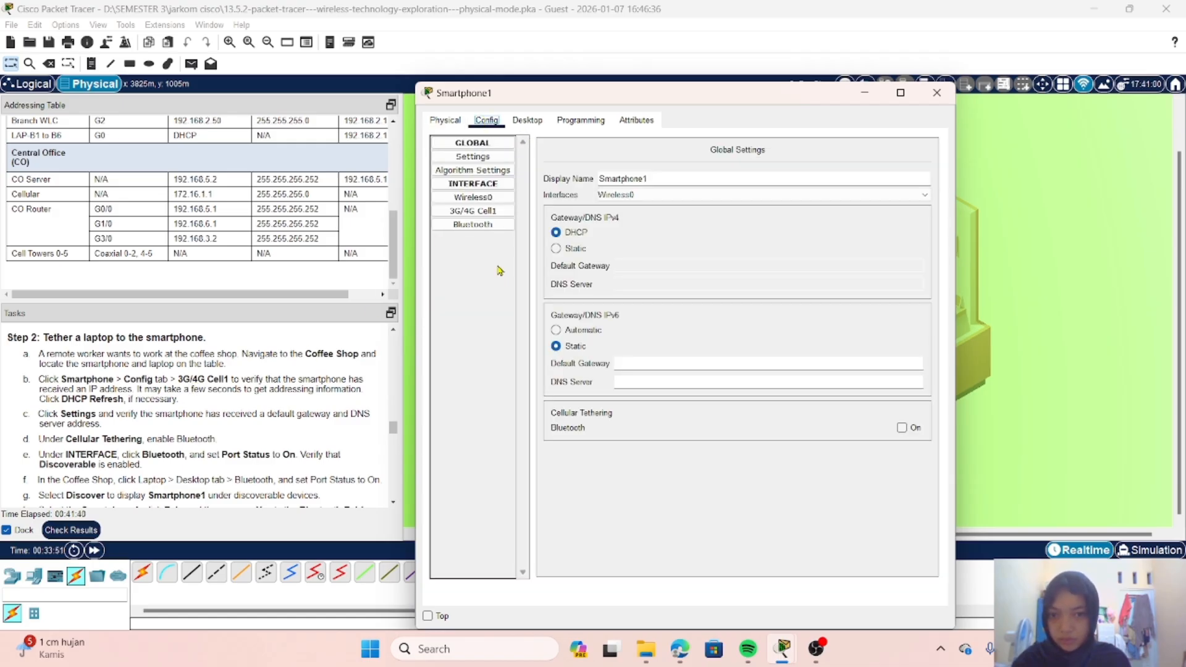
pyautogui.click(469, 211)
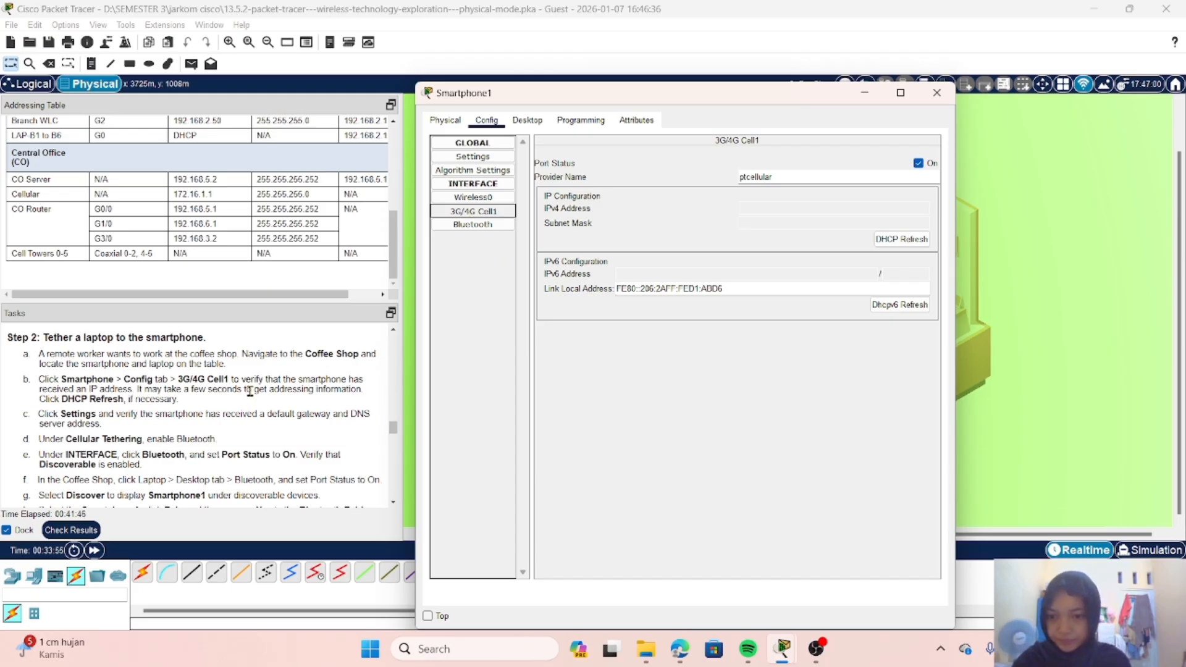
pyautogui.click(903, 246)
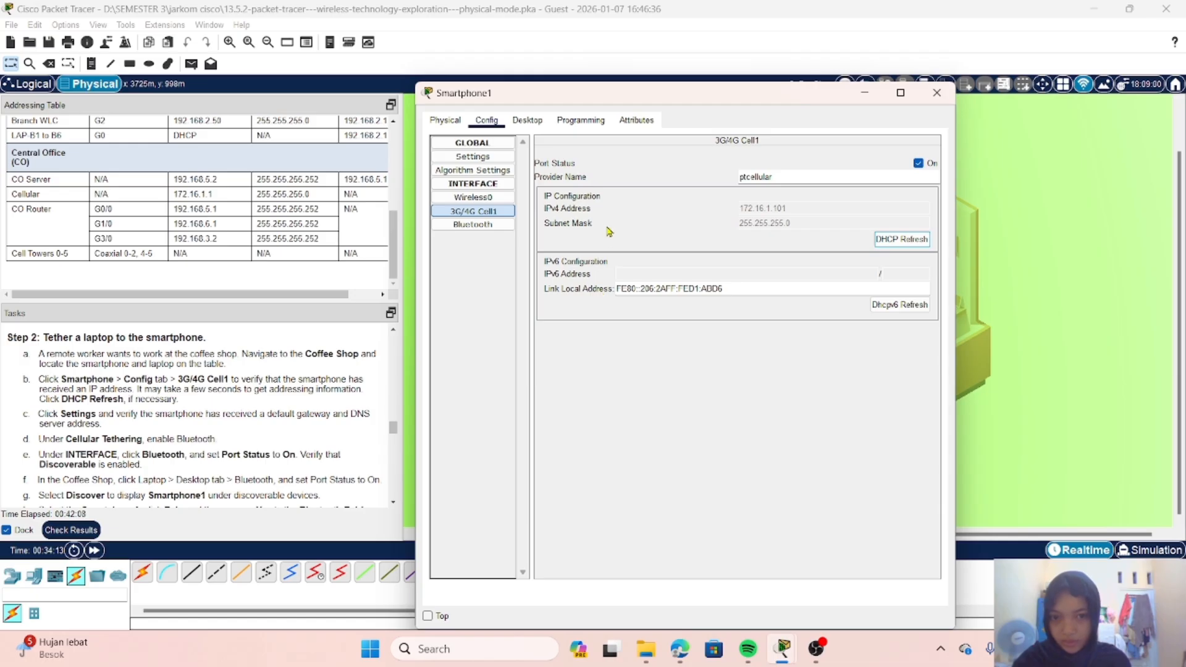
# Step: Check the smartphone's gateway and DNS server in its global settings and enable Bluetooth cellular tethering
pyautogui.scroll(-1, 278, 408)
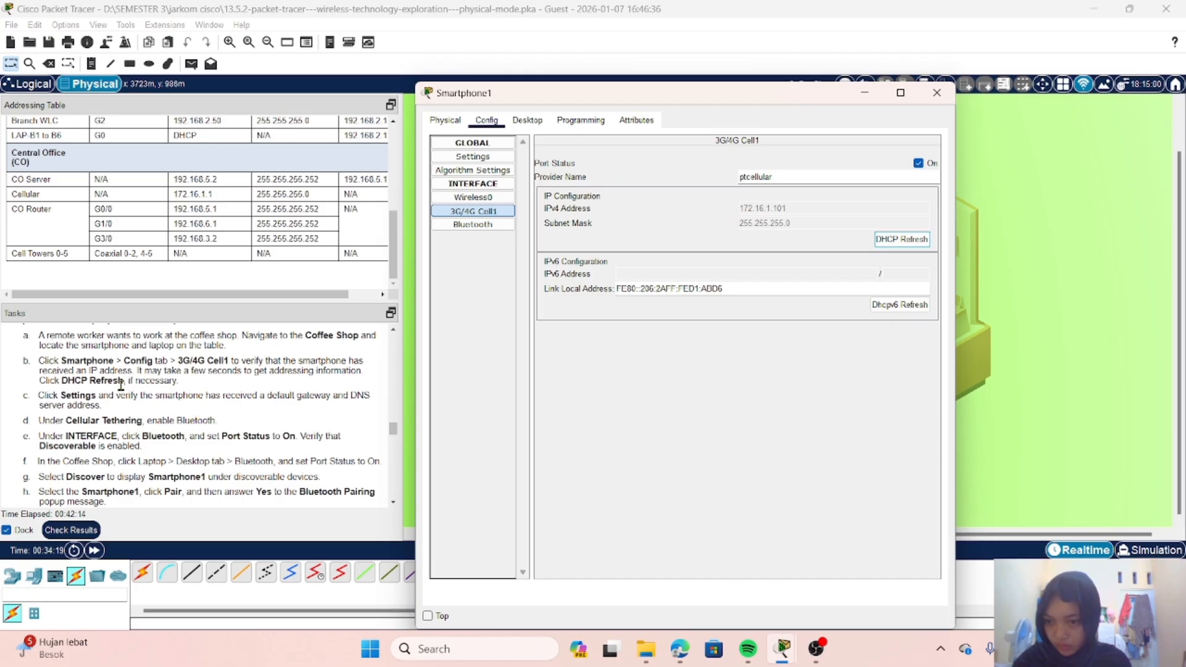
pyautogui.scroll(-1, 121, 407)
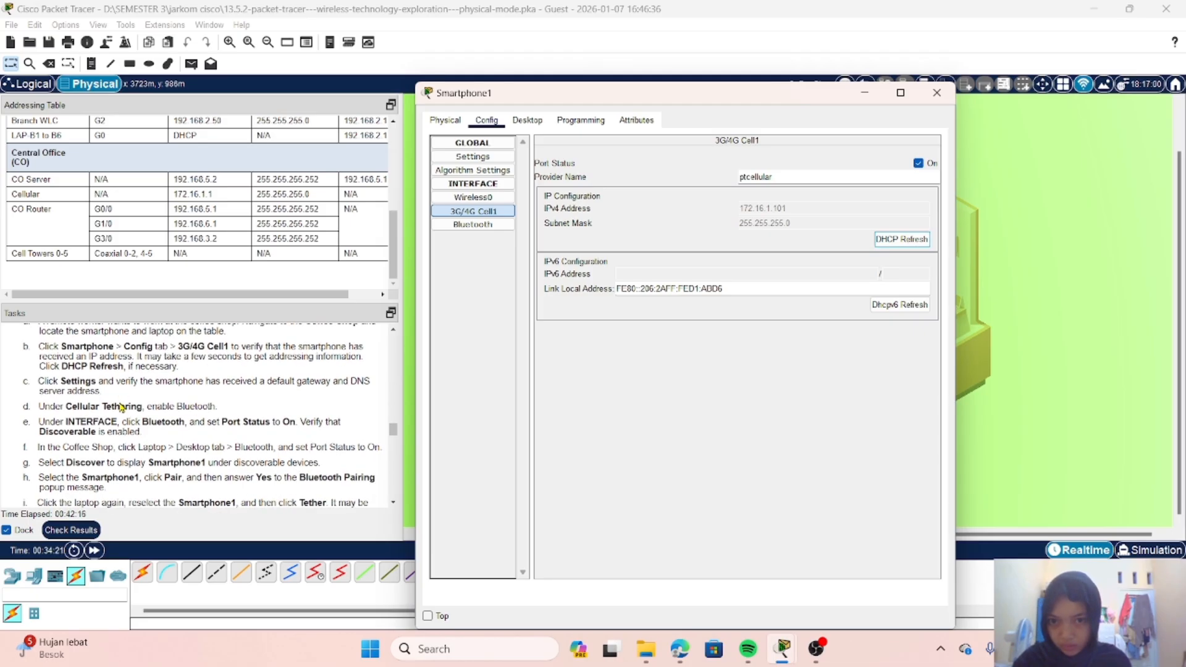
pyautogui.click(489, 159)
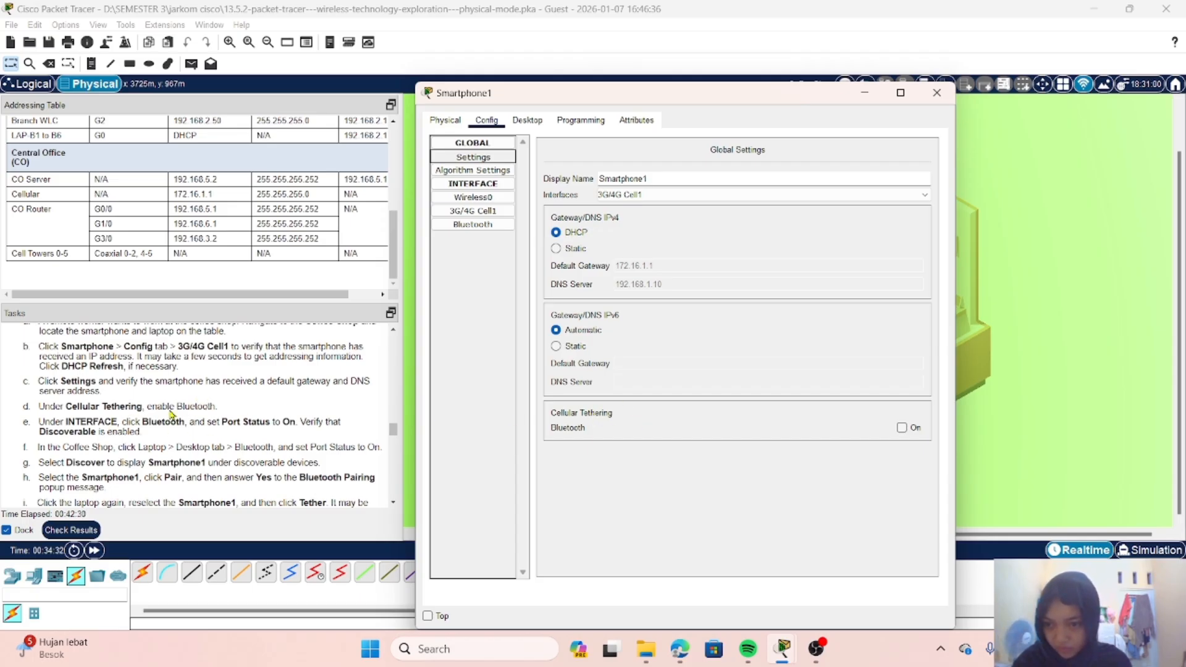
pyautogui.click(904, 428)
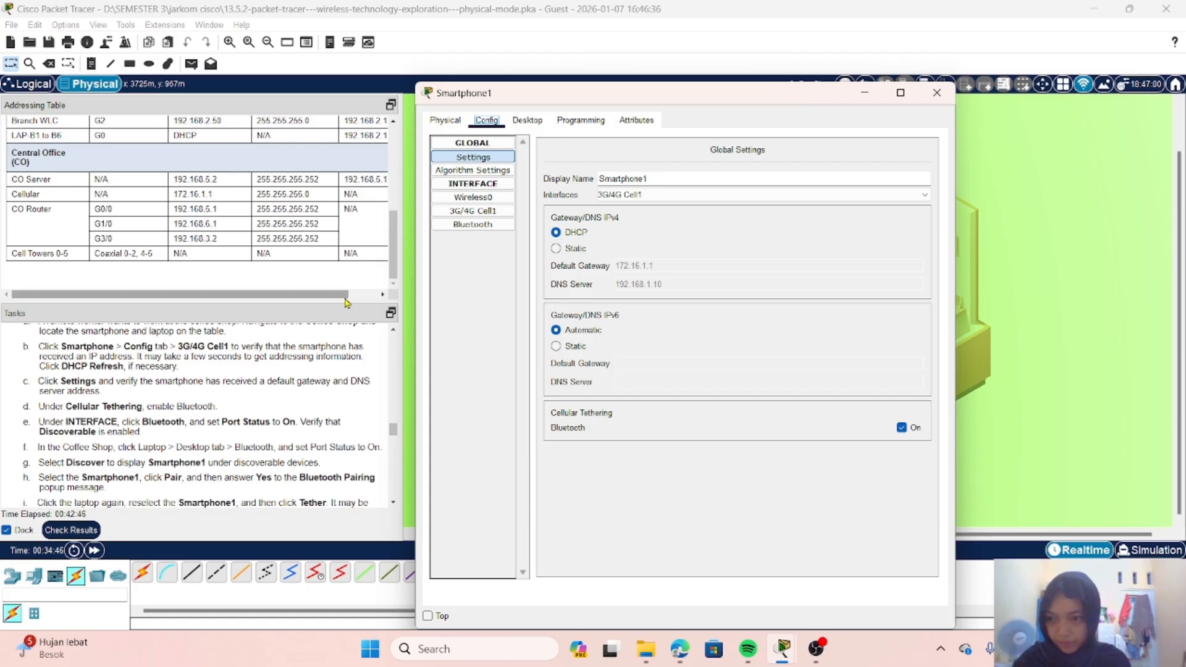
# Step: Set the smartphone's Bluetooth port status to On and read the instructions for pairing the laptop
pyautogui.click(490, 229)
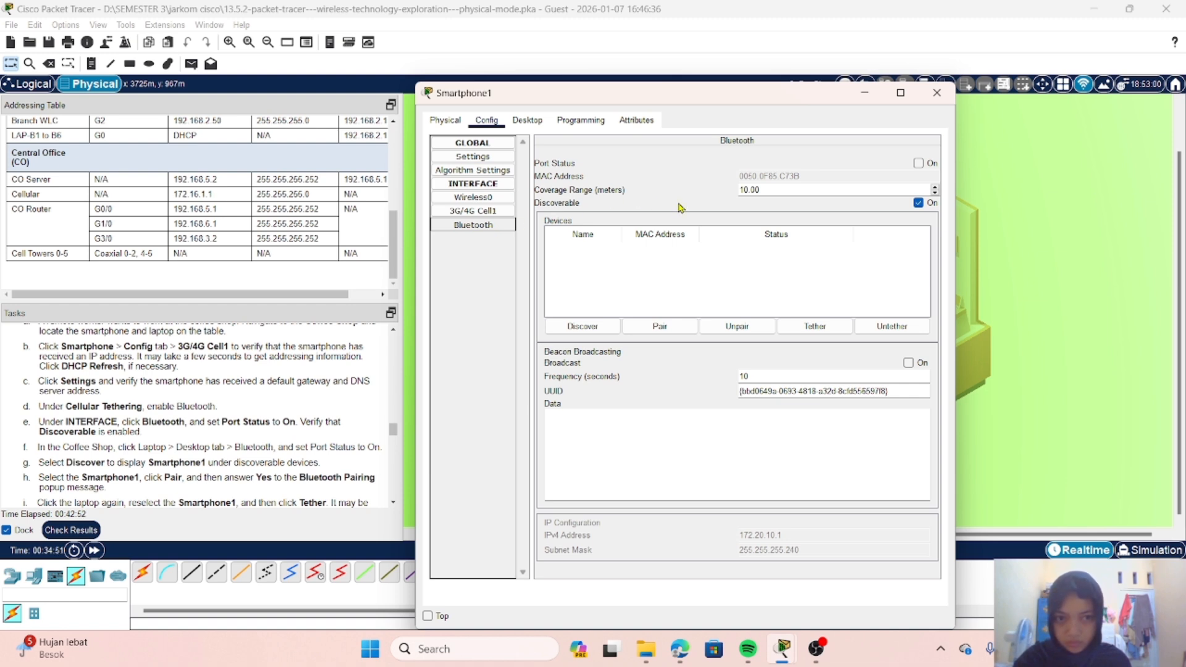
pyautogui.click(918, 163)
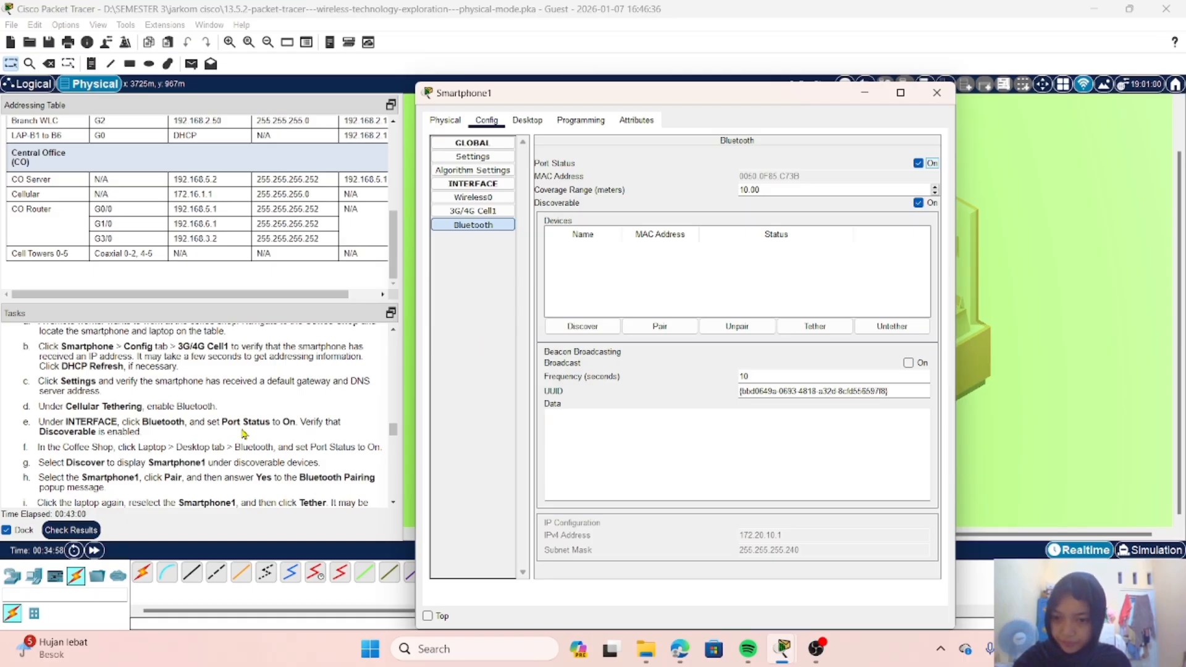
pyautogui.scroll(-1, 278, 432)
pyautogui.scroll(-1, 278, 433)
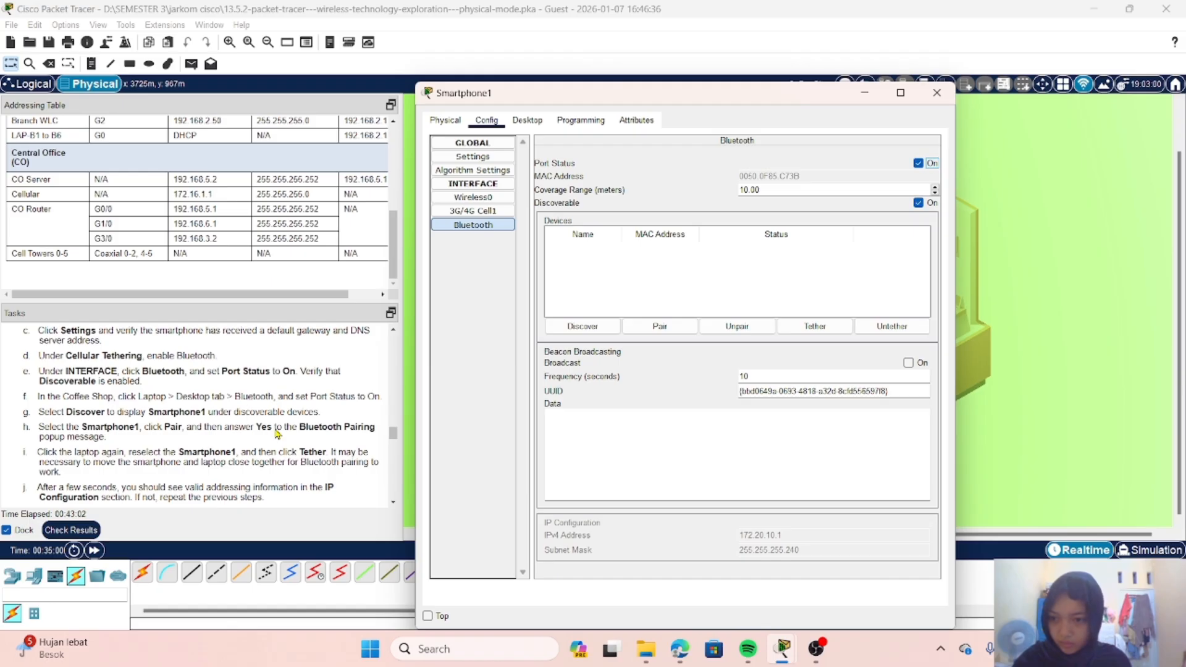
pyautogui.scroll(-1, 277, 434)
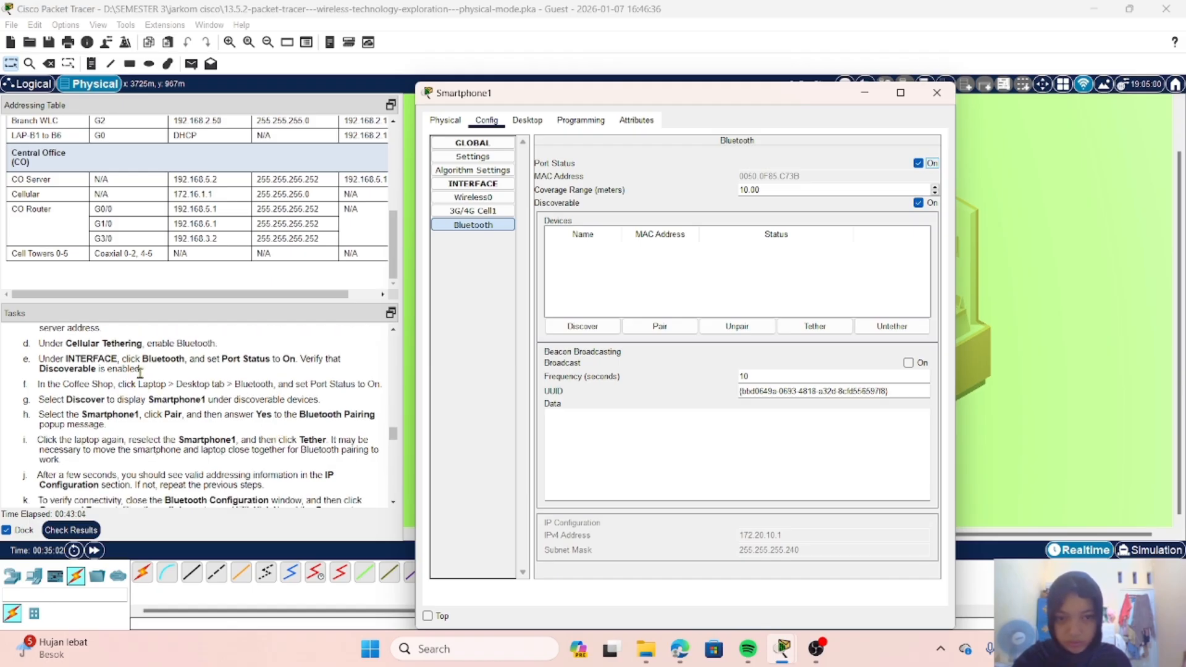
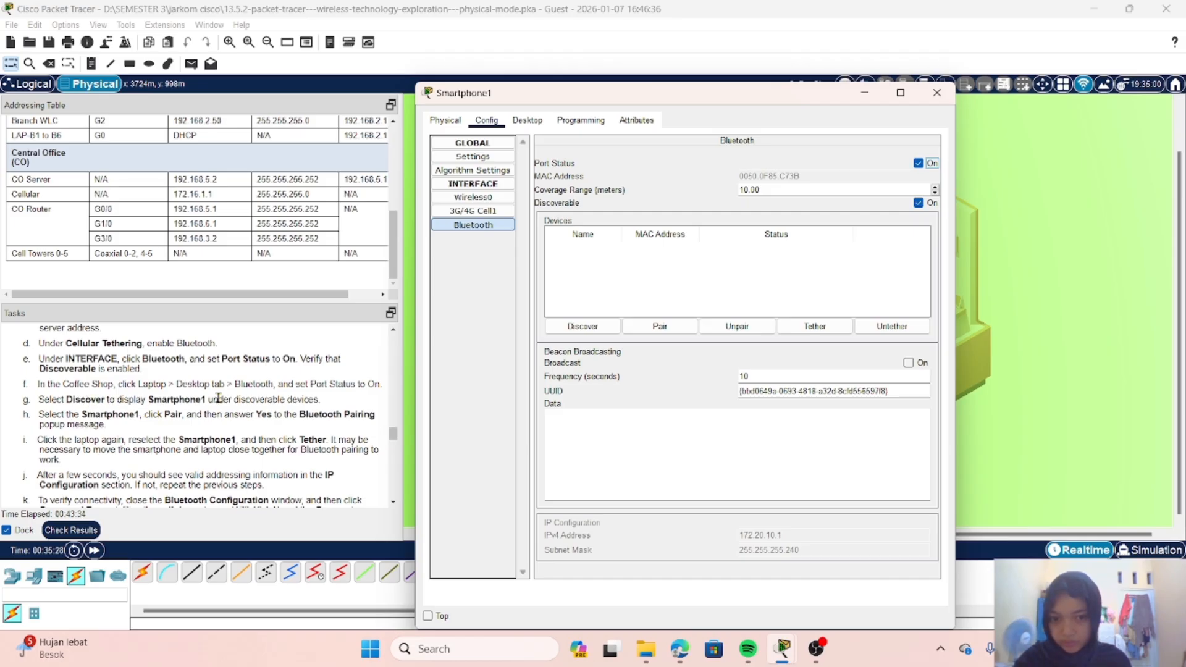
# Step: Try to discover nearby Bluetooth devices from Smartphone1's Bluetooth interface
pyautogui.click(588, 327)
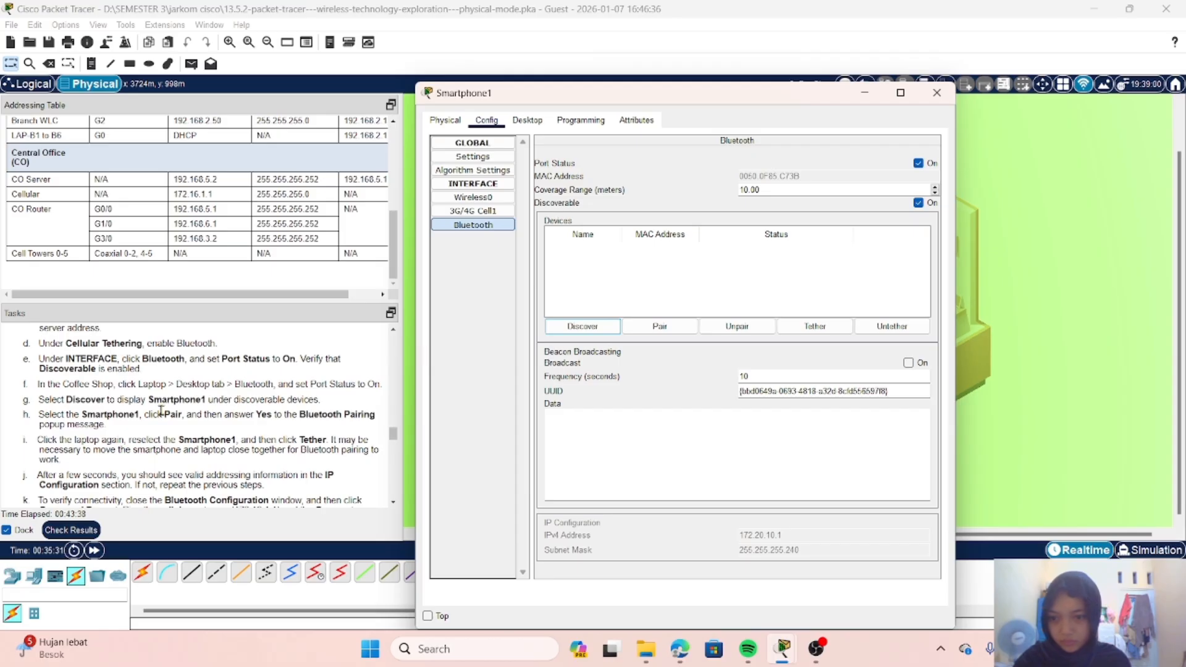
pyautogui.scroll(-1, 161, 411)
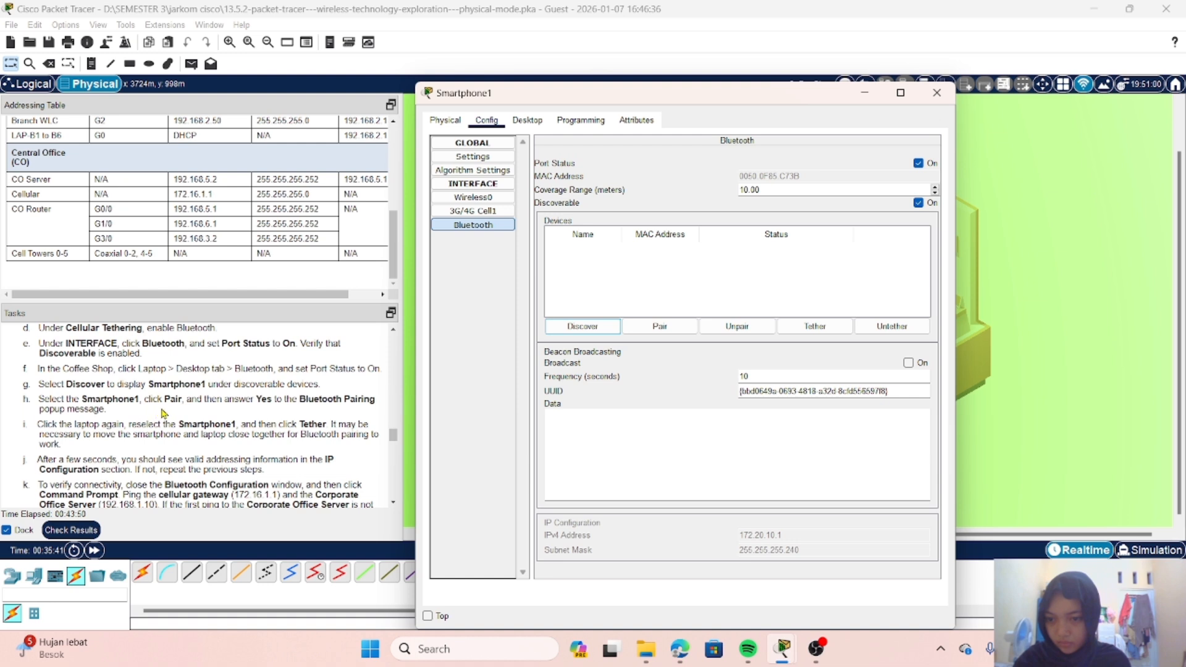
pyautogui.click(598, 327)
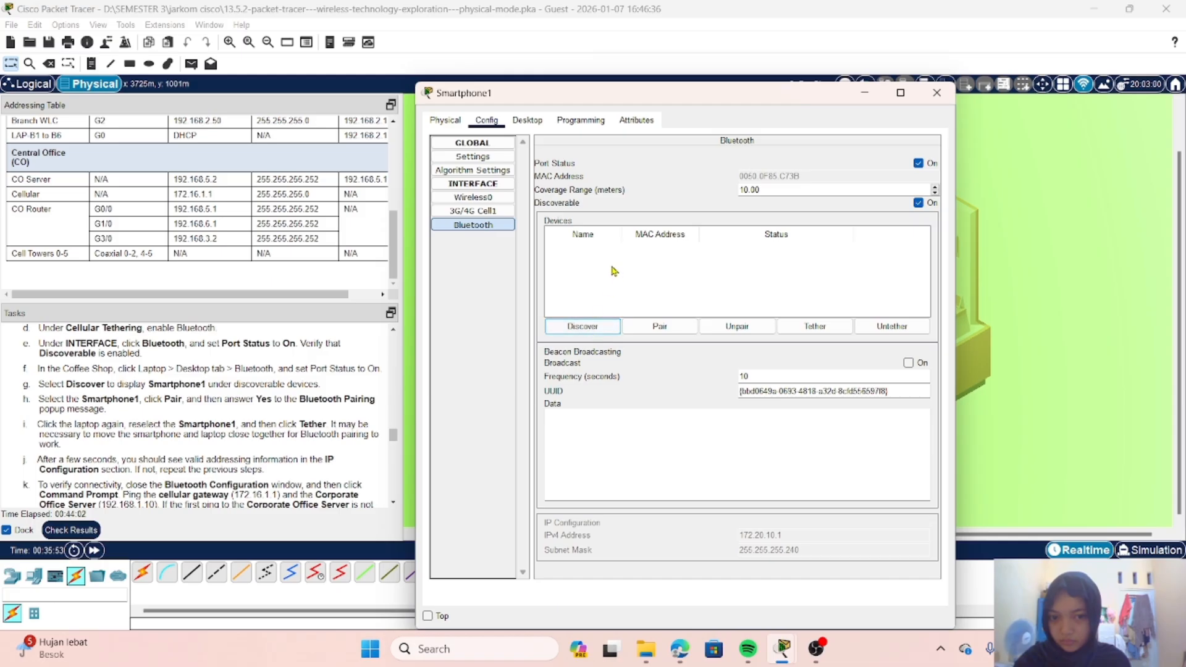
pyautogui.click(595, 327)
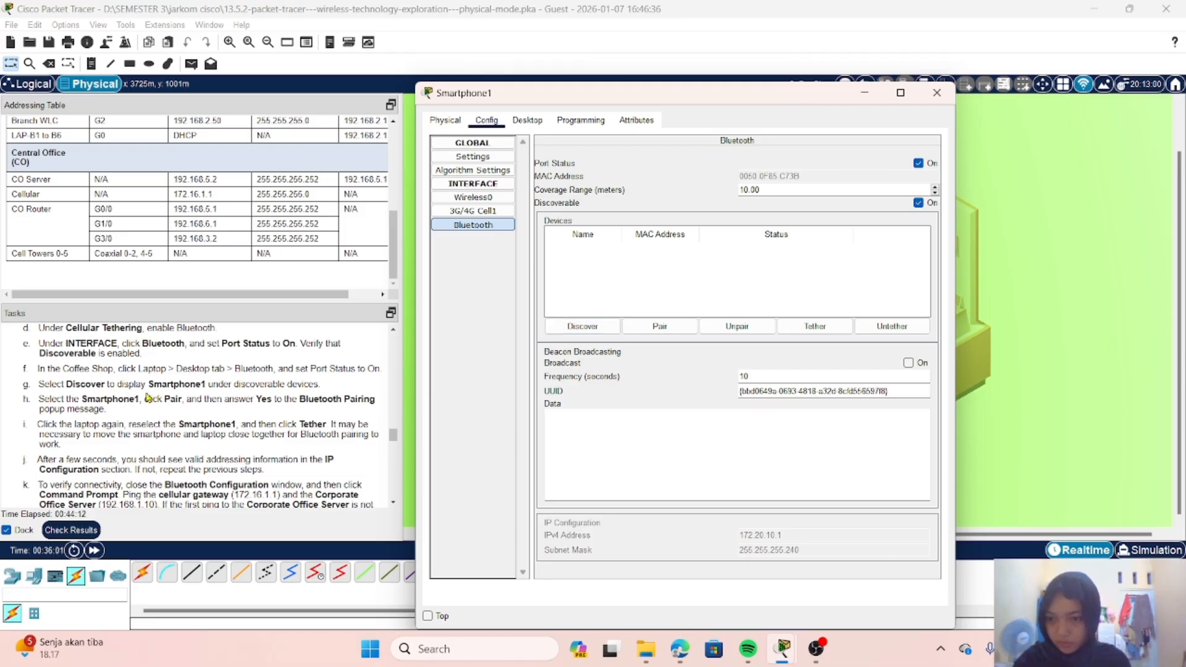
pyautogui.scroll(-1, 207, 412)
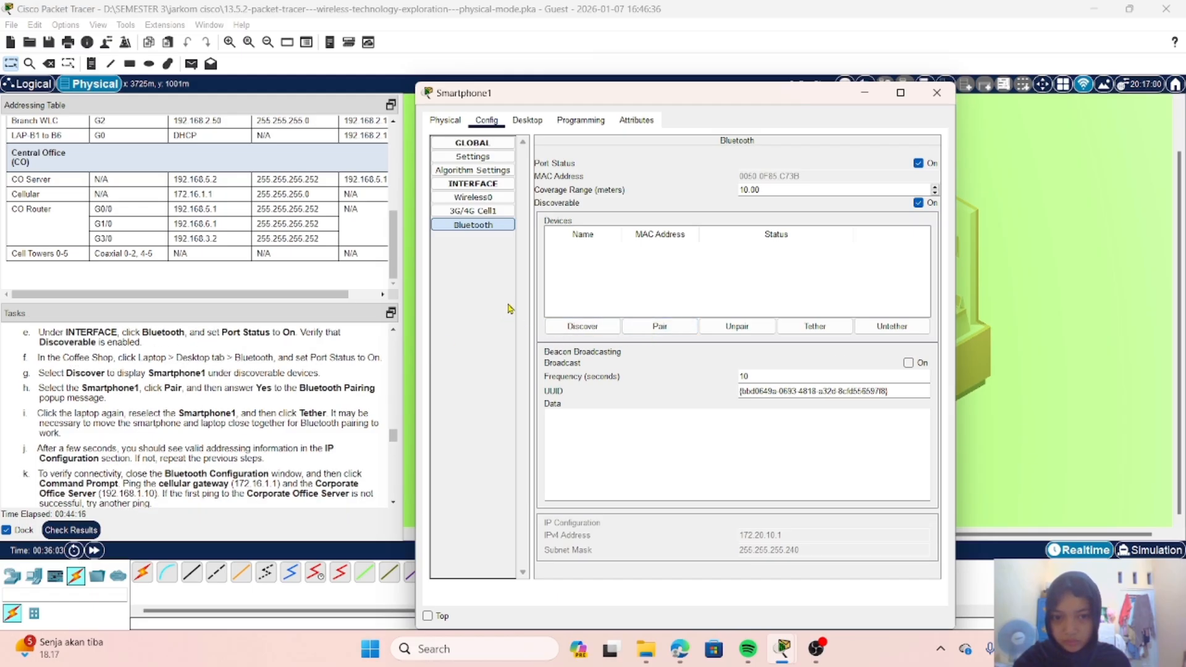
pyautogui.click(666, 331)
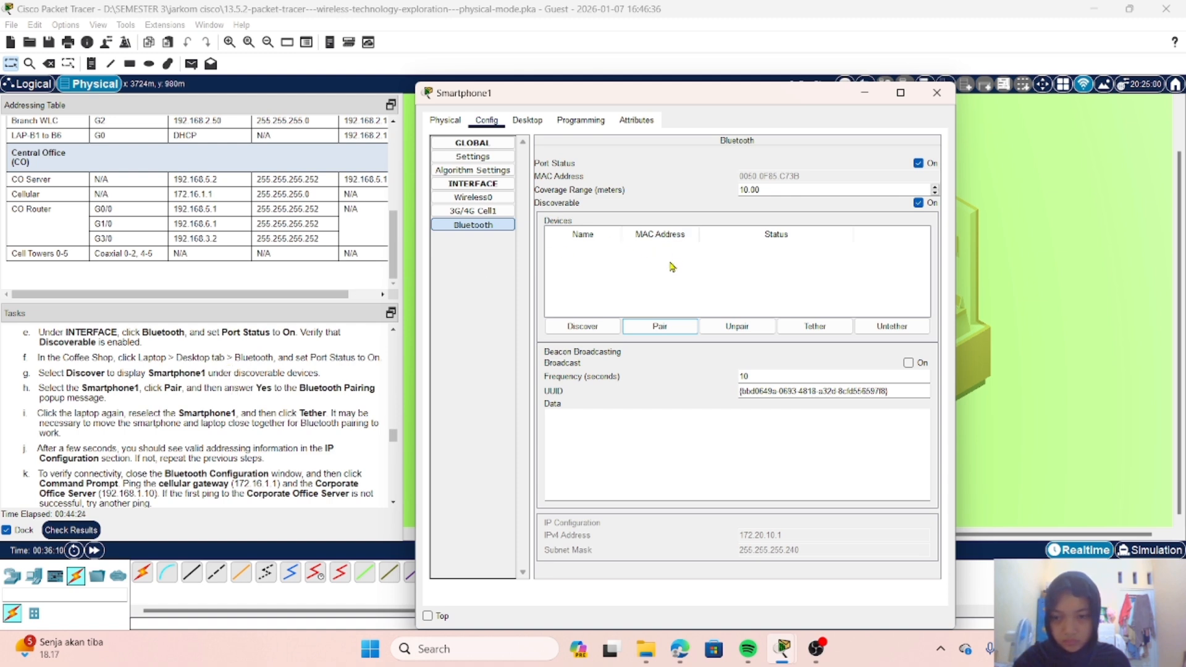
pyautogui.click(593, 332)
pyautogui.click(593, 333)
# Step: Return to Home City, open the outdoor Smartphone's configuration and refresh the DHCP addressing on its 3G/4G Cell1 interface
pyautogui.click(864, 97)
pyautogui.click(866, 84)
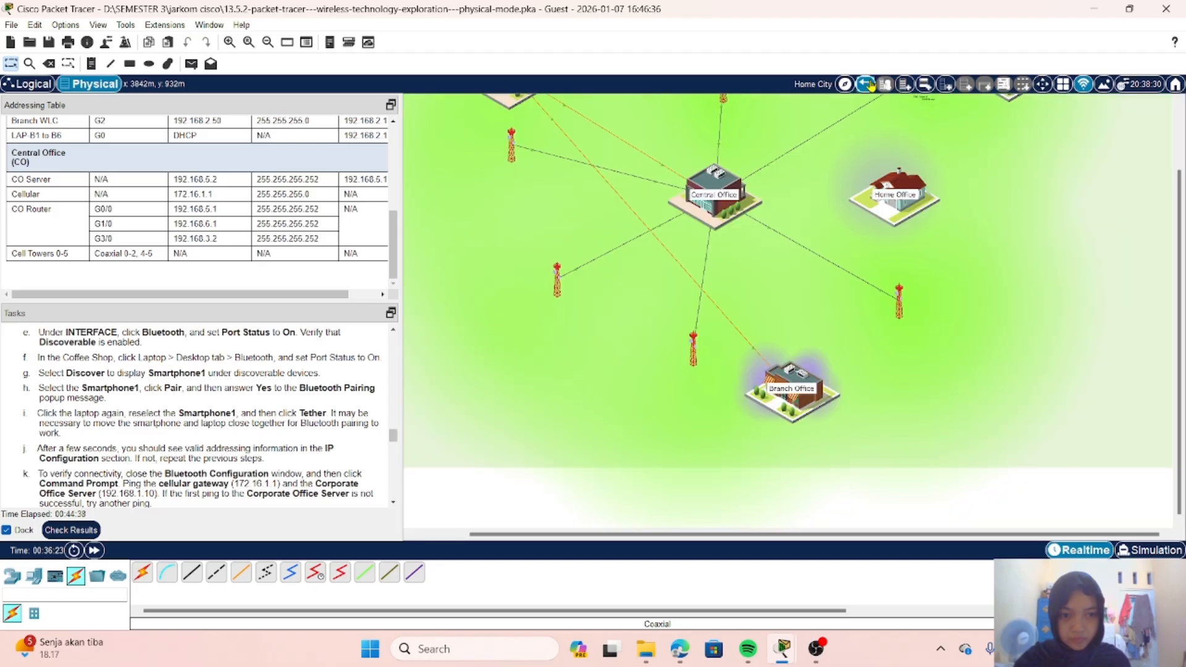
pyautogui.scroll(3, 917, 162)
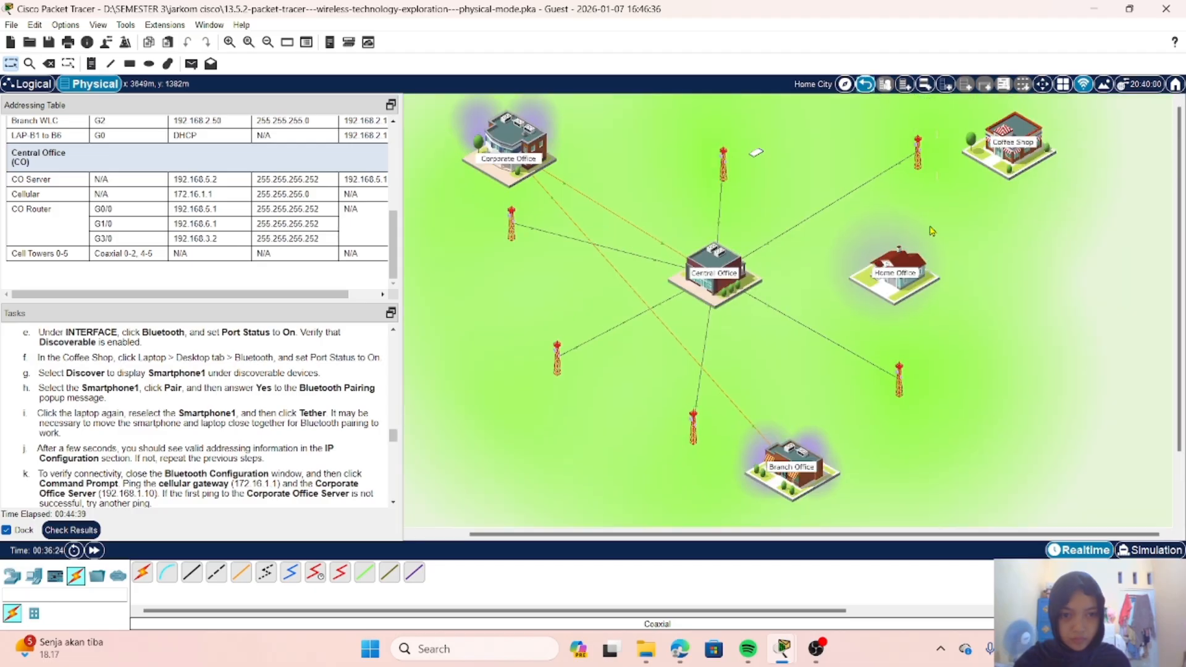
pyautogui.click(757, 154)
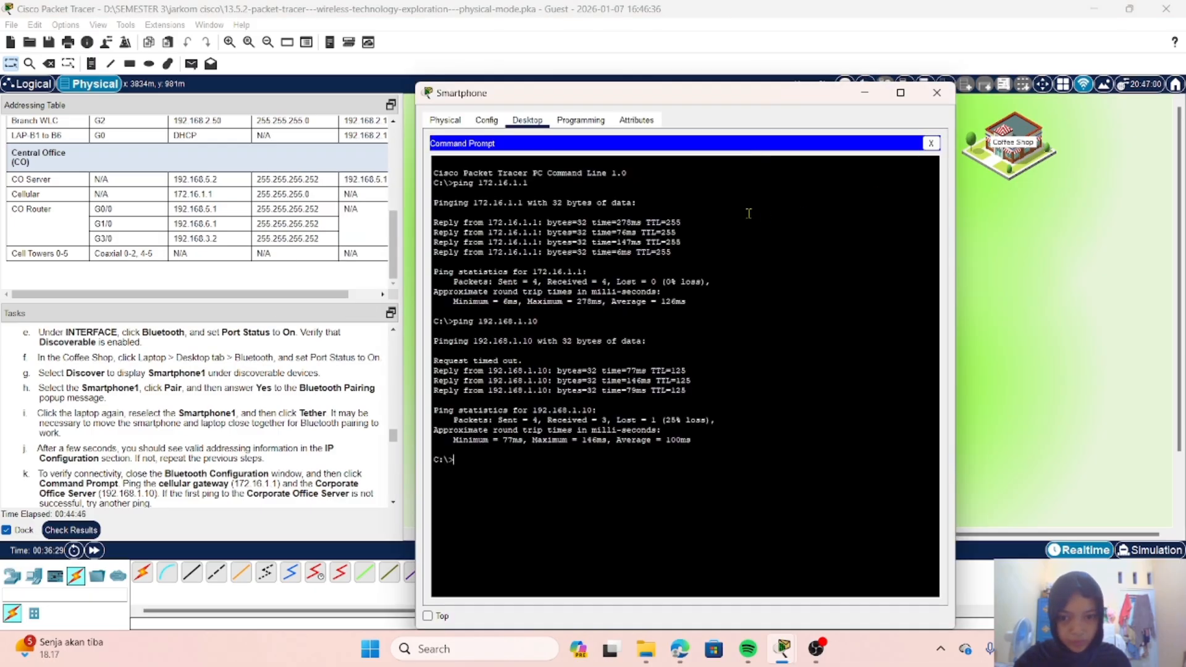
pyautogui.click(931, 144)
pyautogui.click(486, 120)
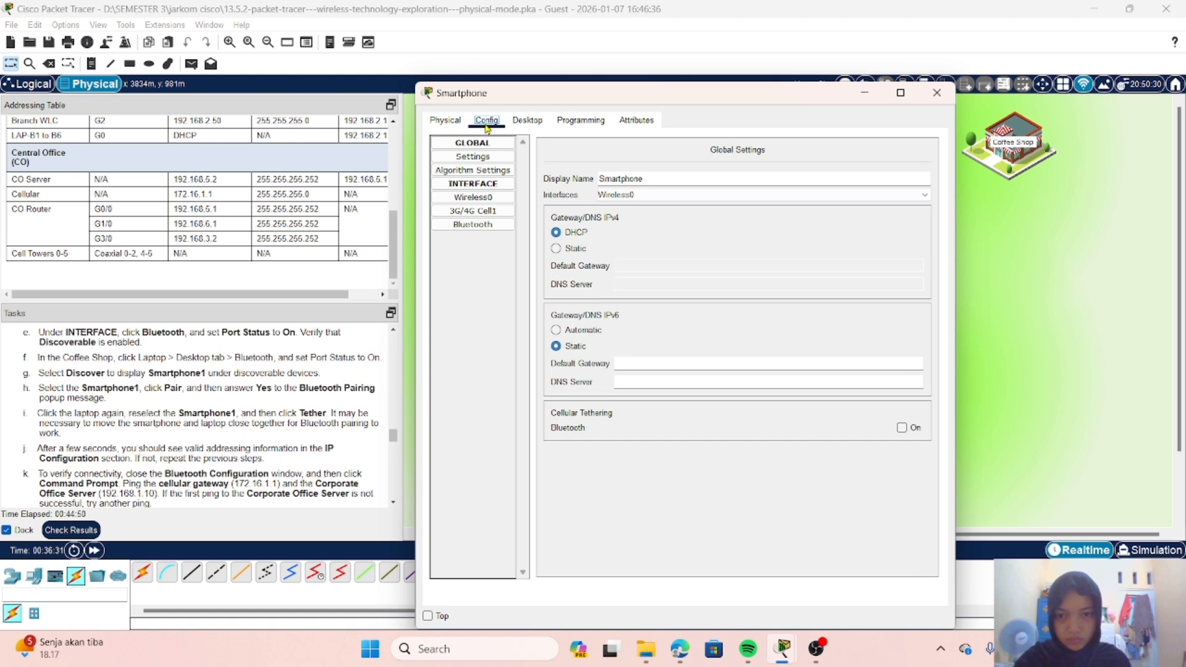
pyautogui.click(483, 213)
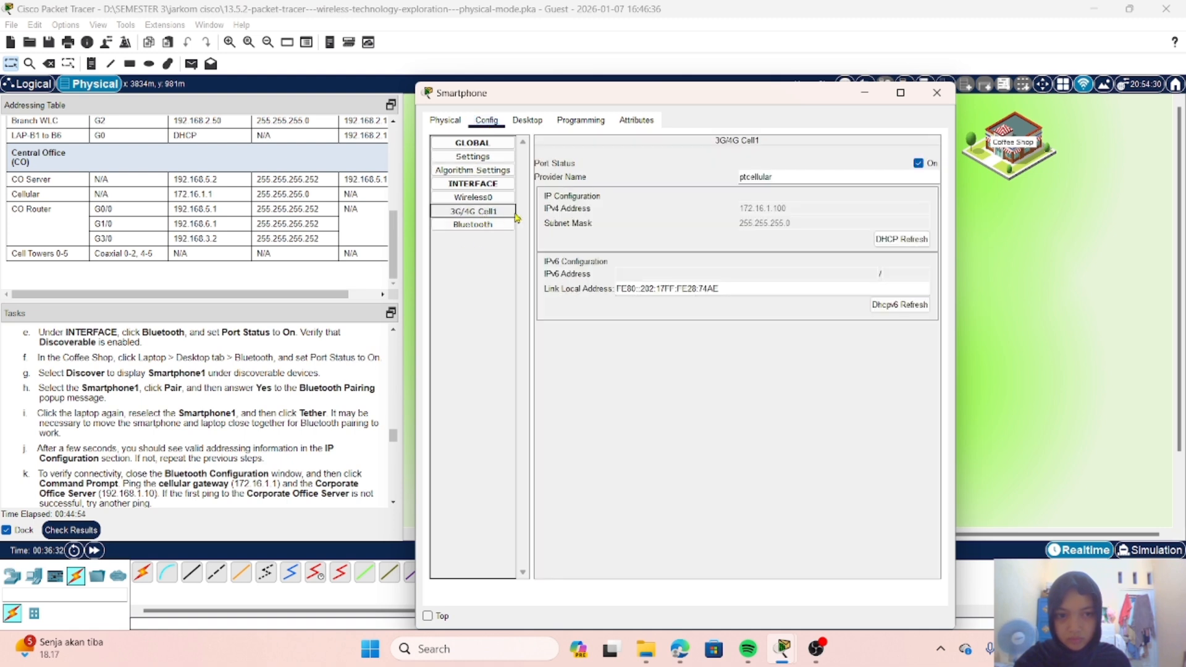
pyautogui.click(912, 241)
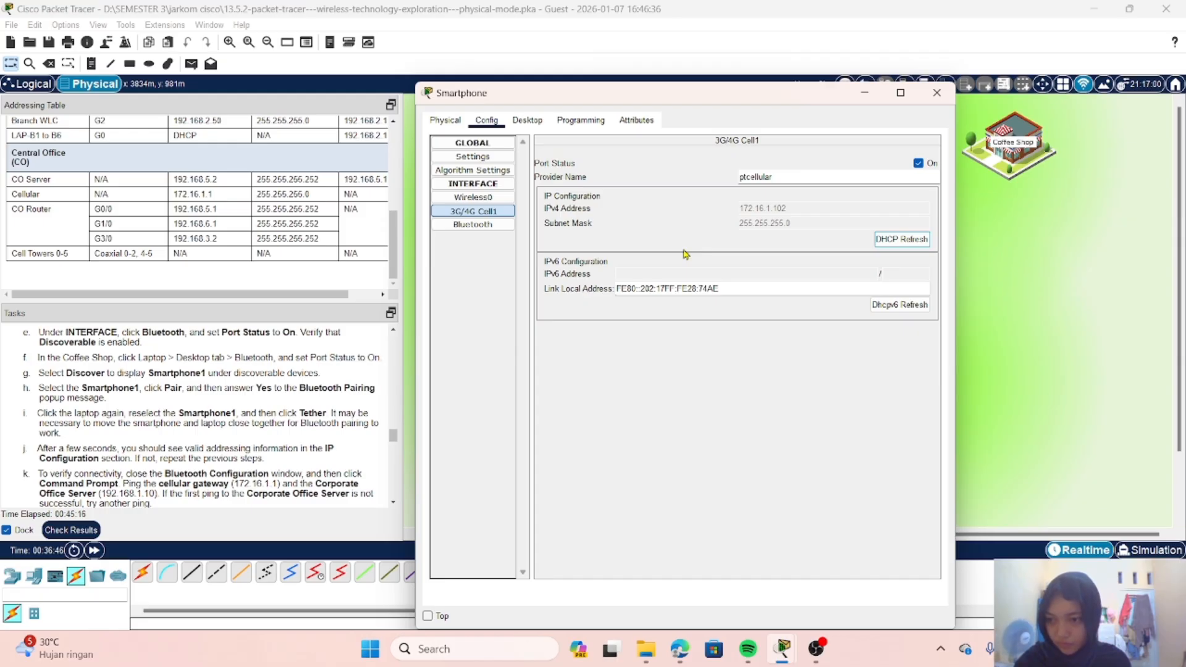
# Step: Enable Bluetooth cellular tethering on the outdoor Smartphone and set its Bluetooth port status to On
pyautogui.click(480, 158)
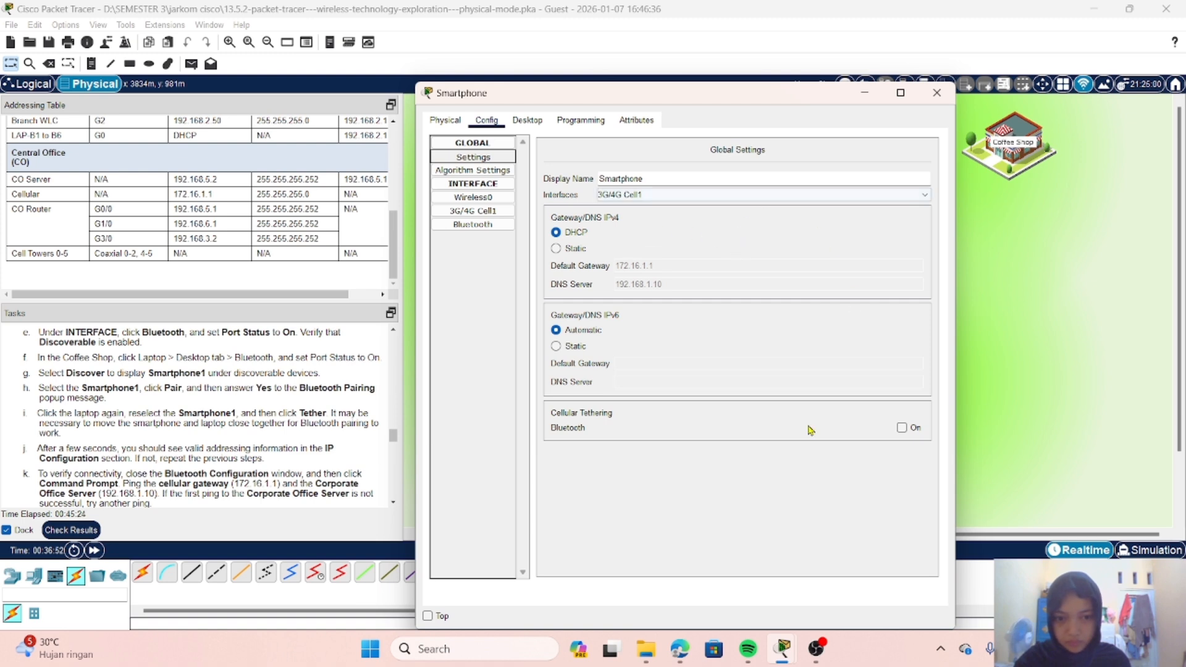
pyautogui.click(902, 427)
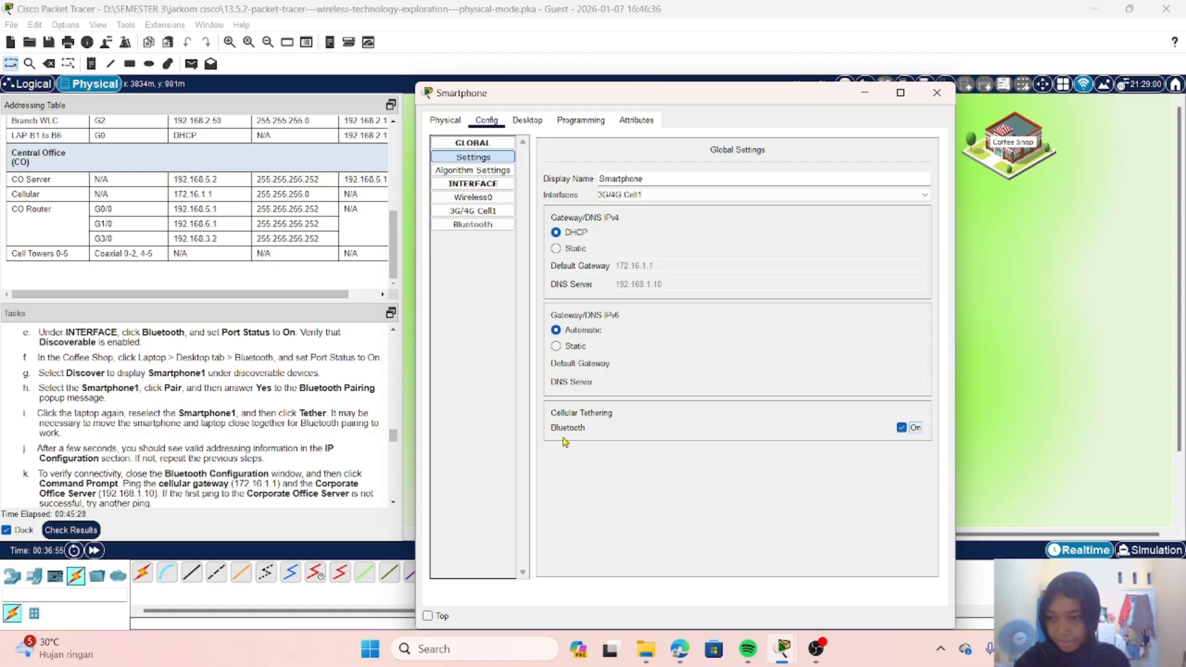
pyautogui.click(488, 226)
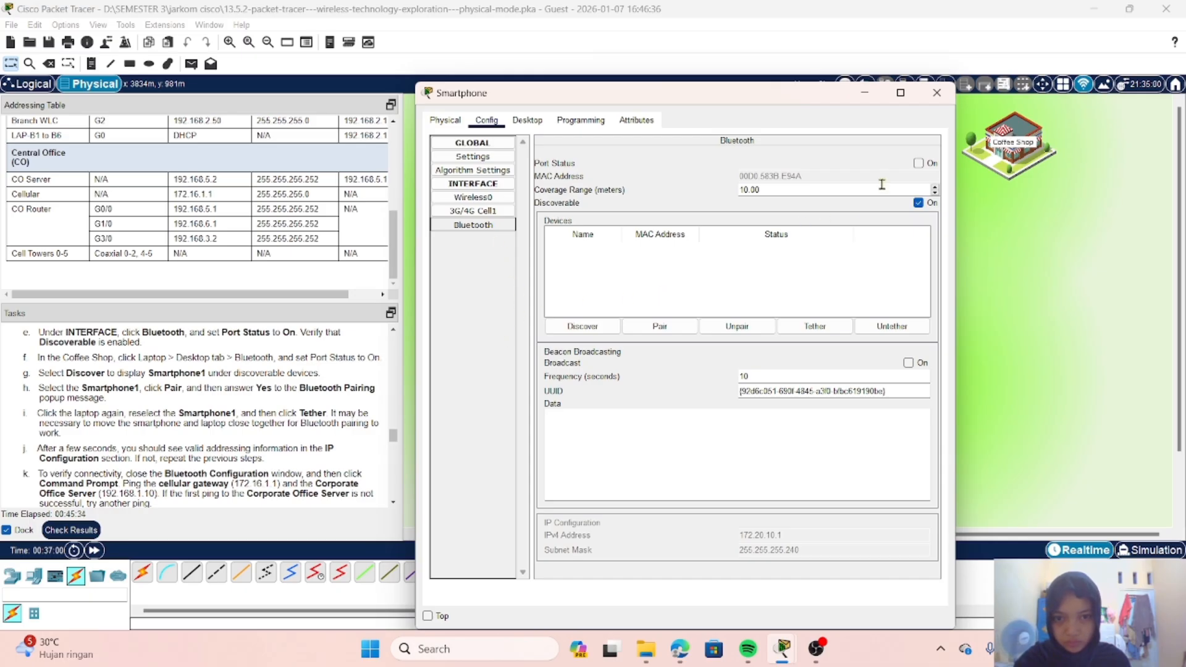
pyautogui.click(919, 164)
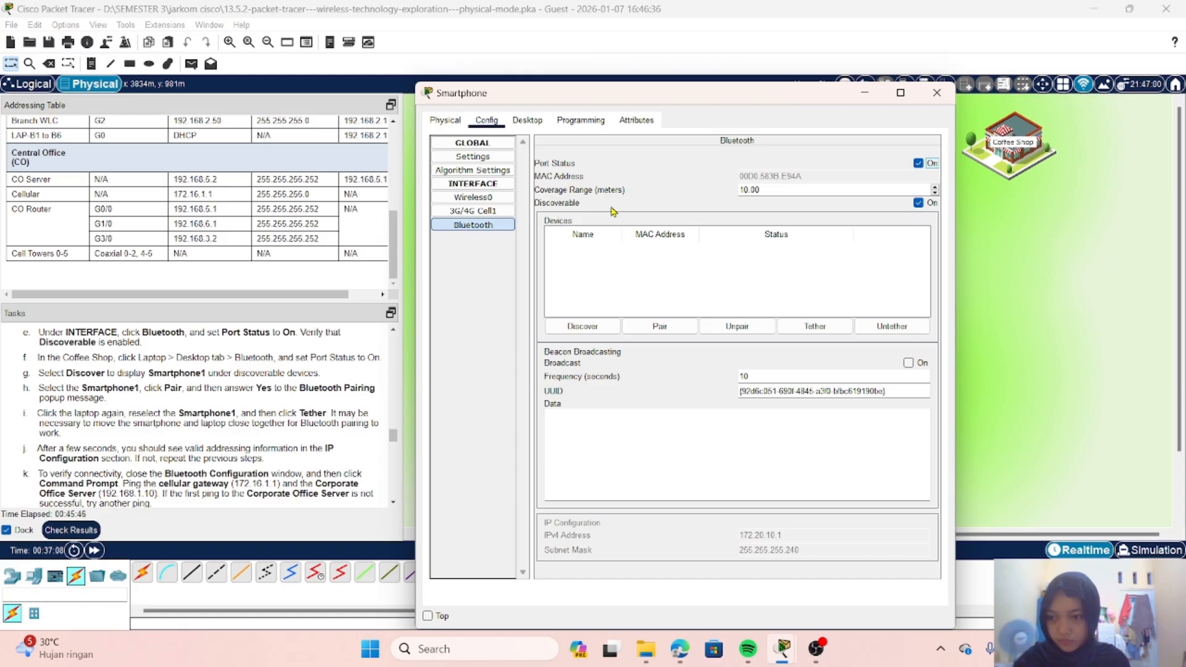
pyautogui.click(865, 93)
# Step: Enter the Coffee Shop, open the laptop's Bluetooth configuration and set its port status to On
pyautogui.click(1016, 127)
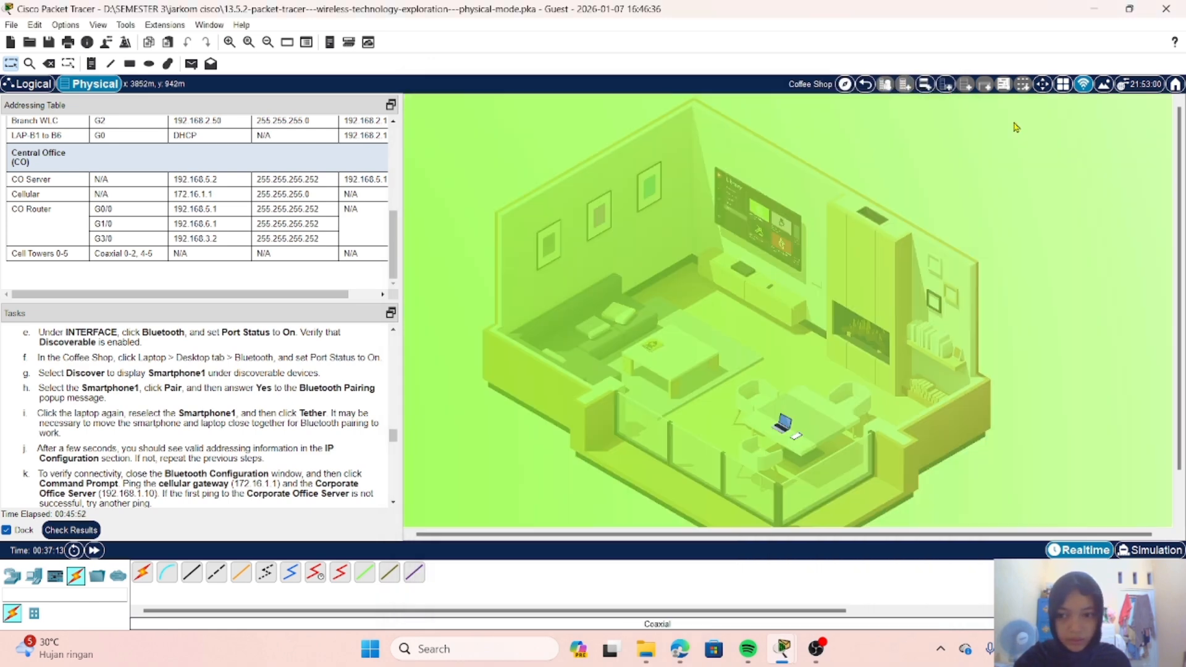
pyautogui.scroll(-1, 256, 408)
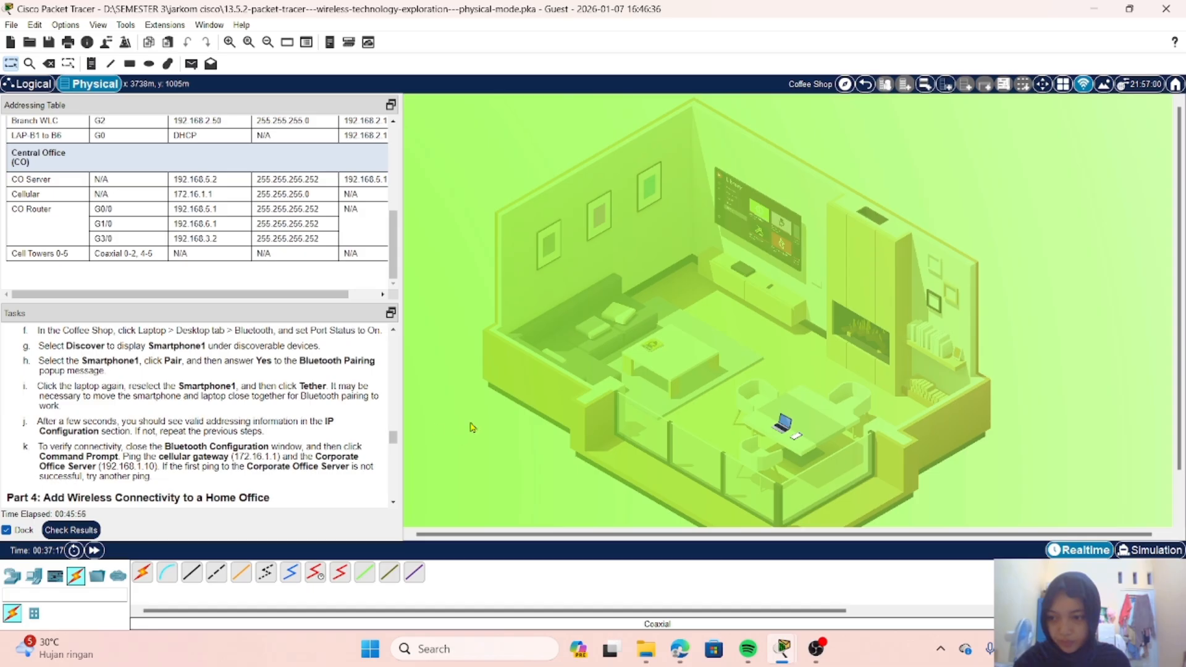
pyautogui.scroll(-2, 775, 357)
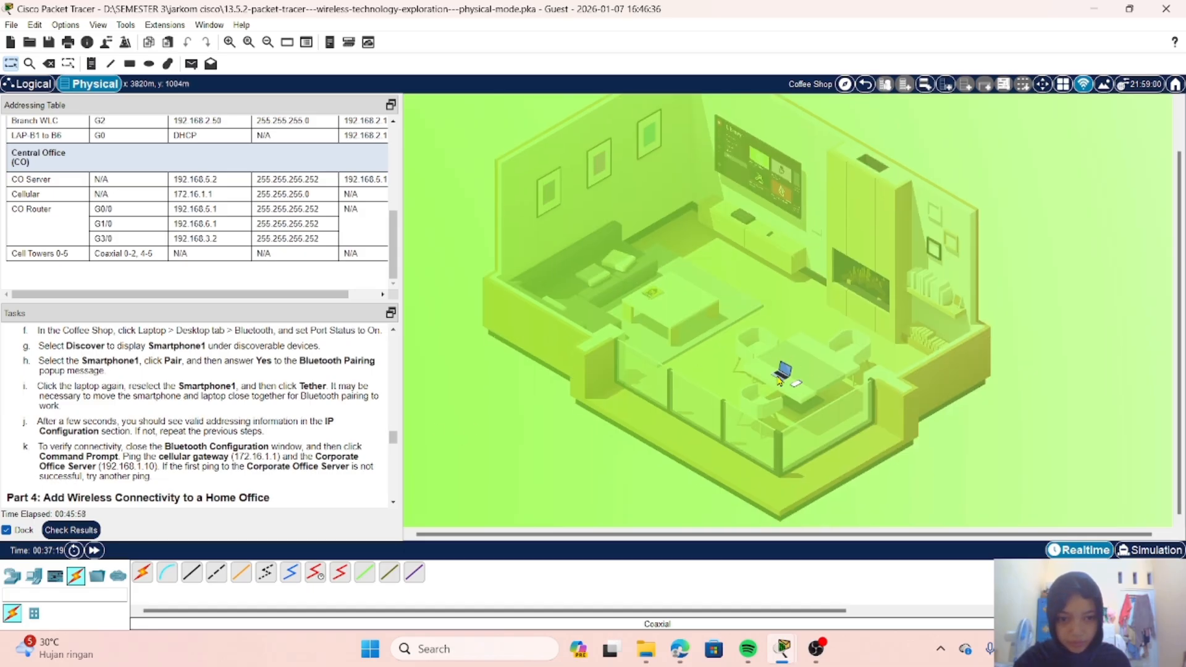
pyautogui.click(778, 378)
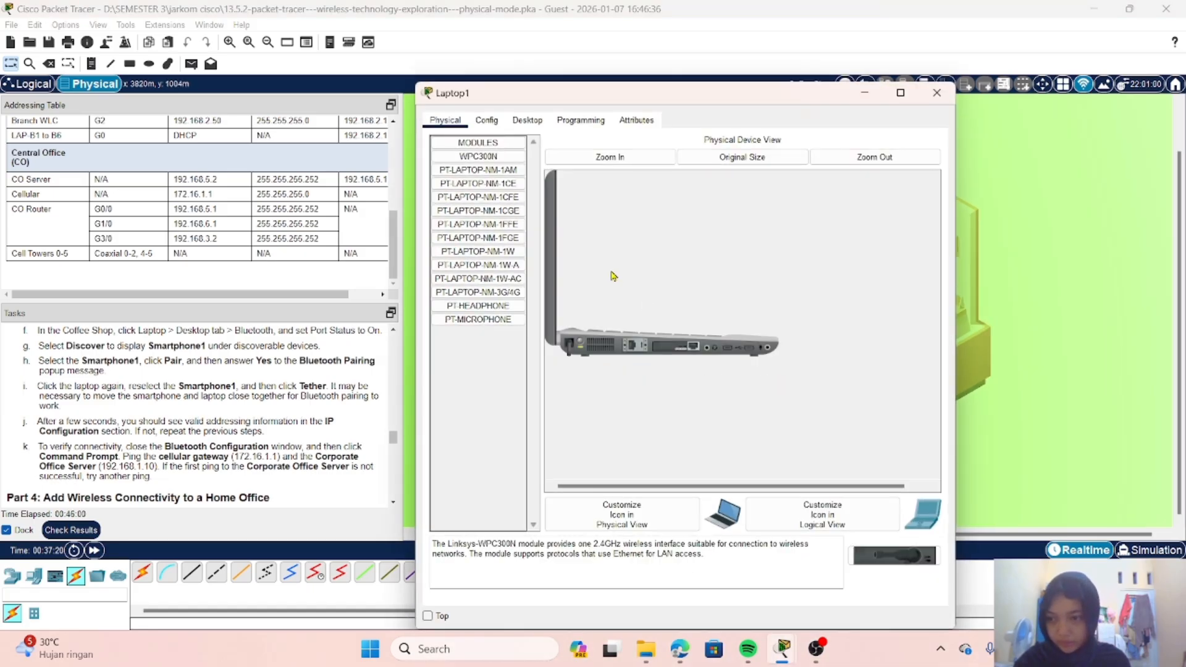
pyautogui.click(524, 119)
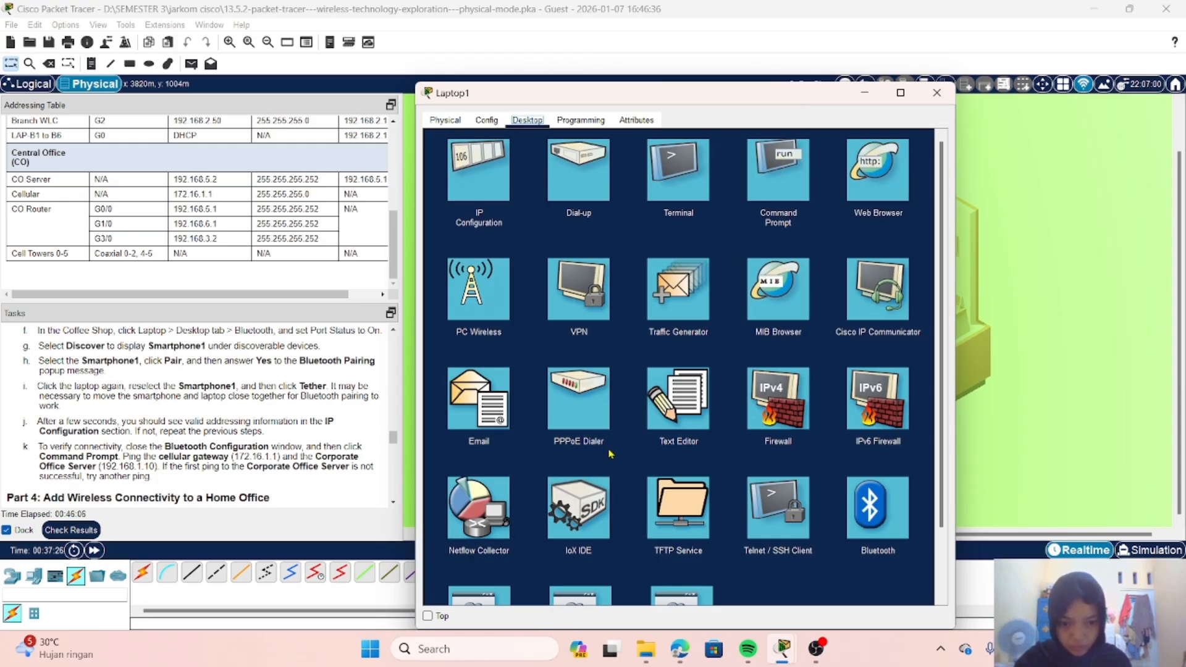
pyautogui.click(872, 515)
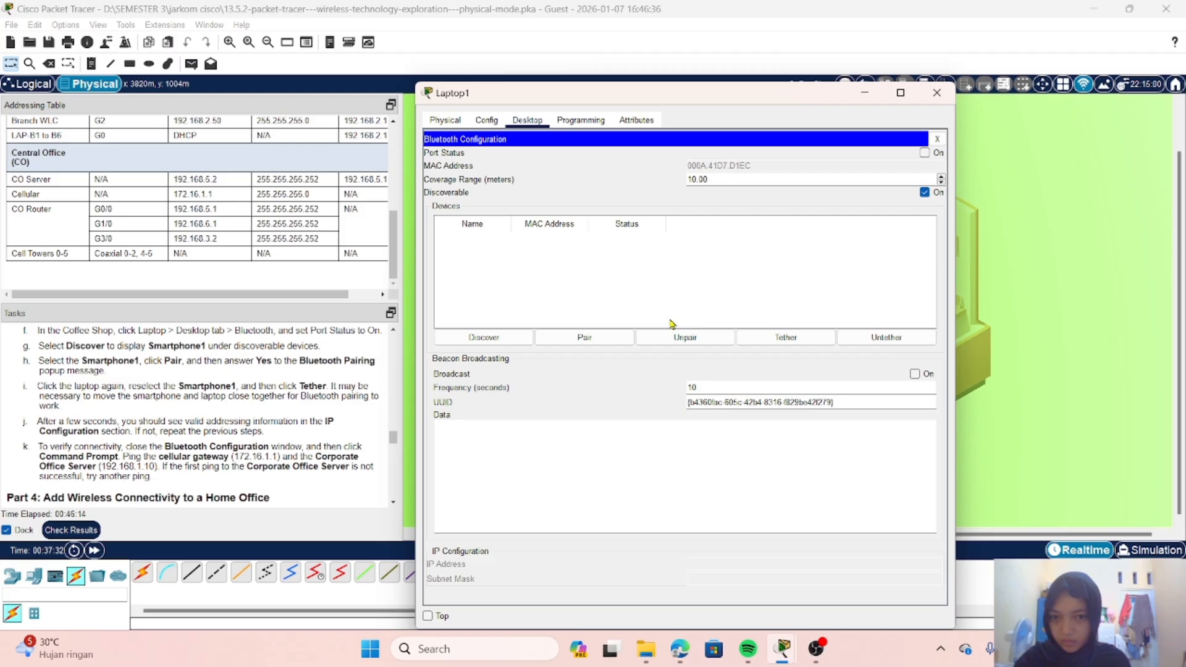
pyautogui.click(925, 153)
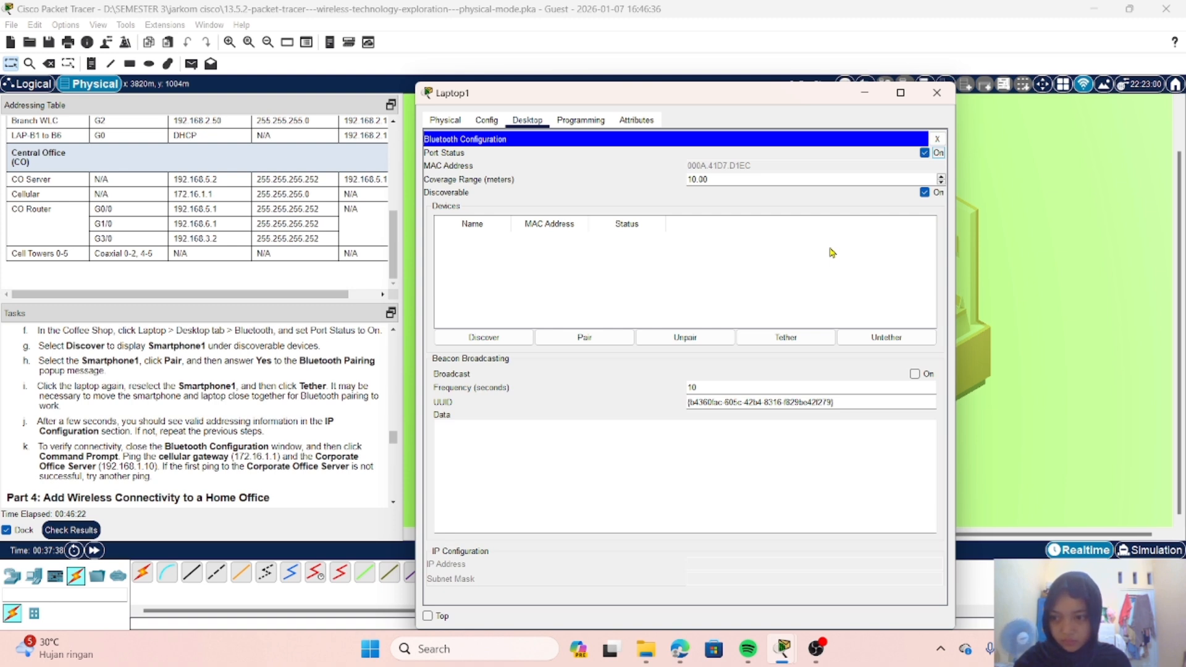
# Step: Discover Bluetooth devices from the laptop, pair it with Smartphone1 and accept the pairing request
pyautogui.click(489, 334)
pyautogui.click(516, 343)
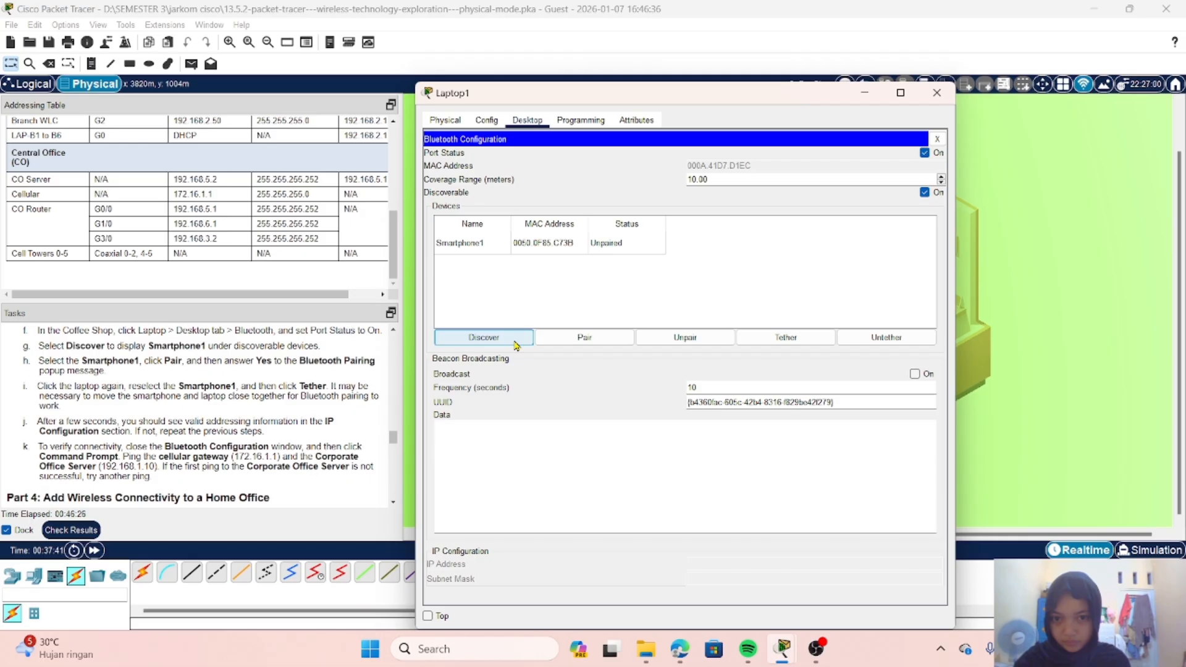
pyautogui.click(480, 245)
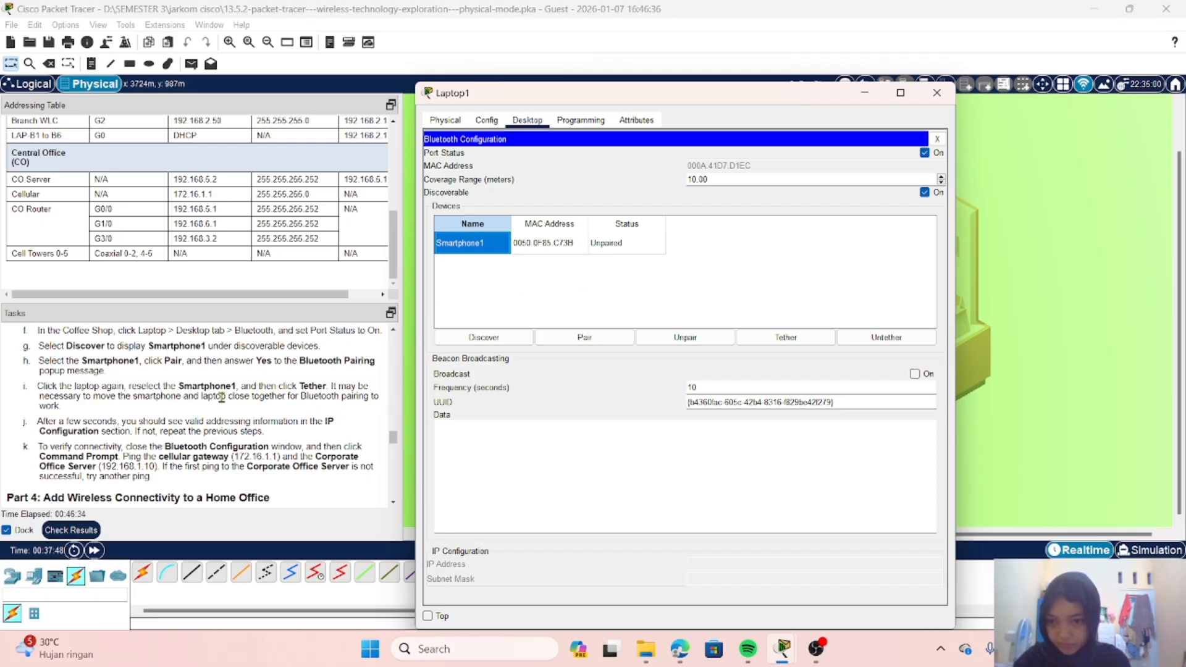
pyautogui.scroll(1, 259, 391)
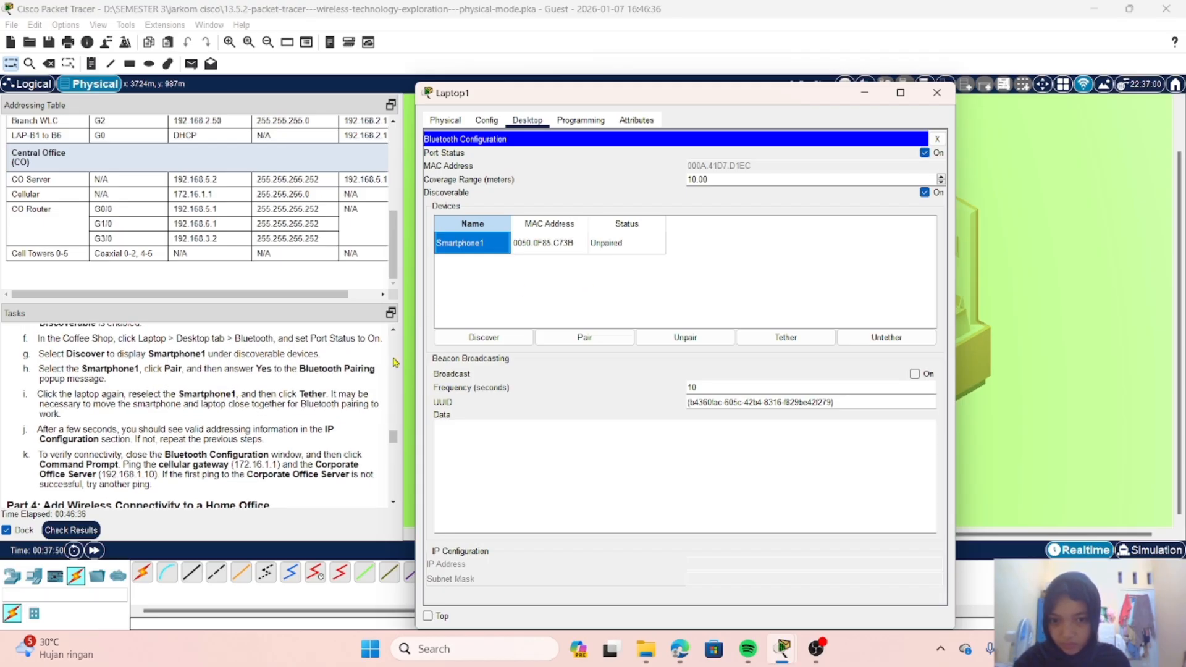
pyautogui.click(601, 339)
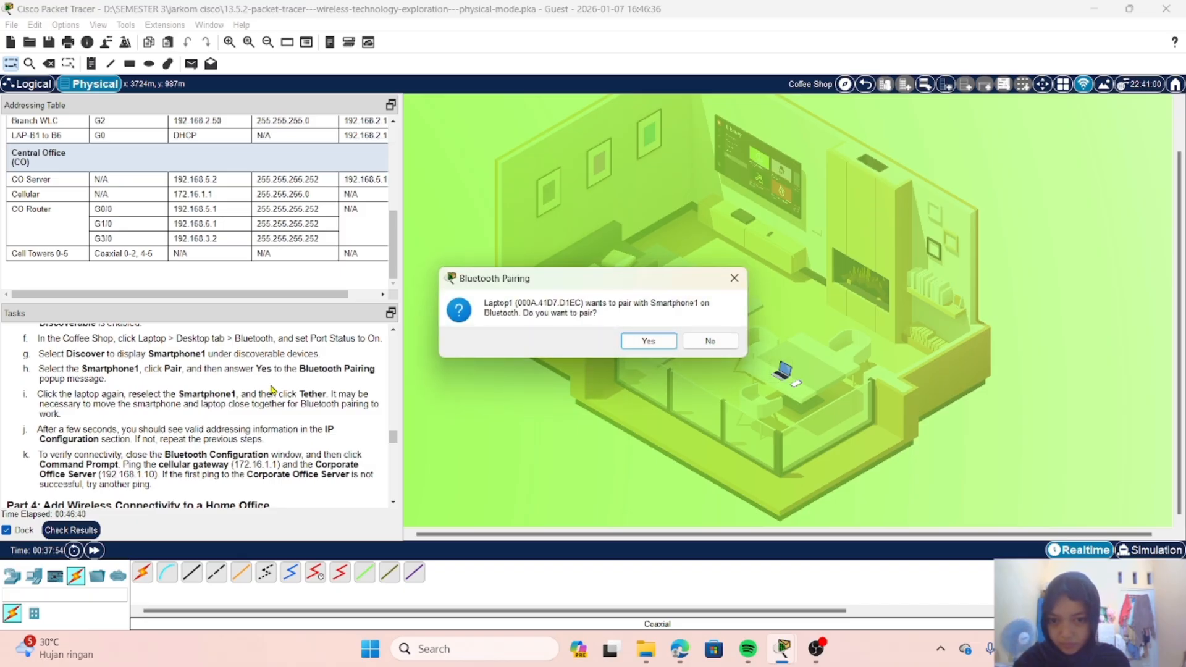
pyautogui.click(666, 346)
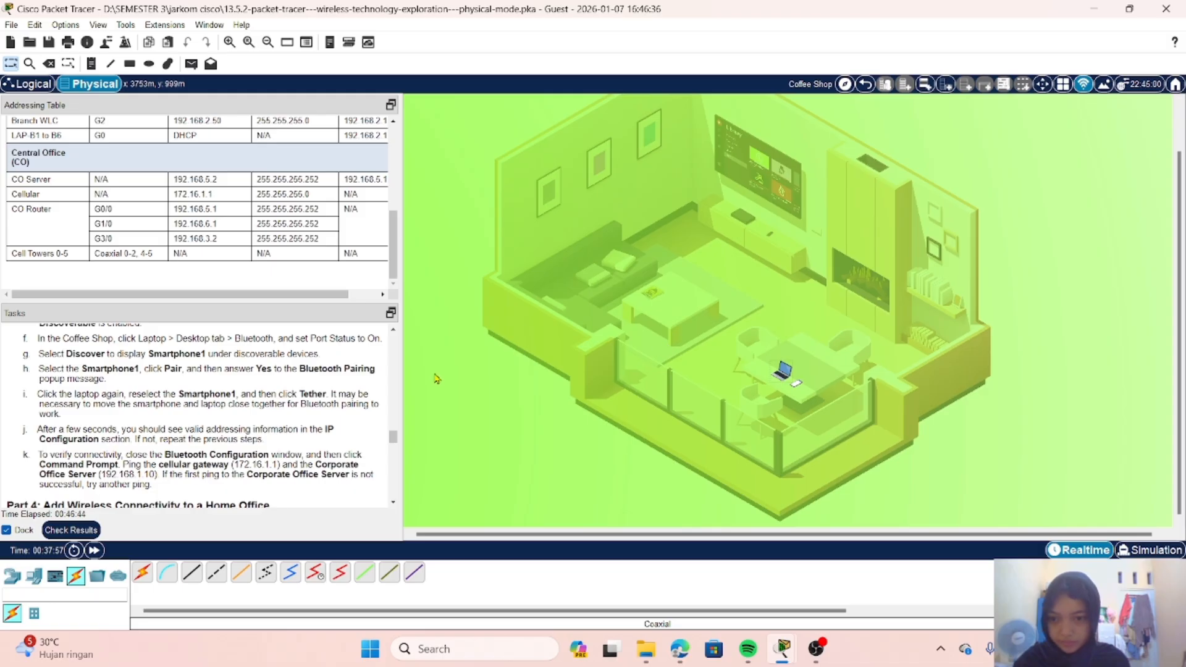
# Step: Tether the Coffee Shop laptop to the paired Smartphone1 and close the Bluetooth configuration
pyautogui.scroll(-1, 268, 392)
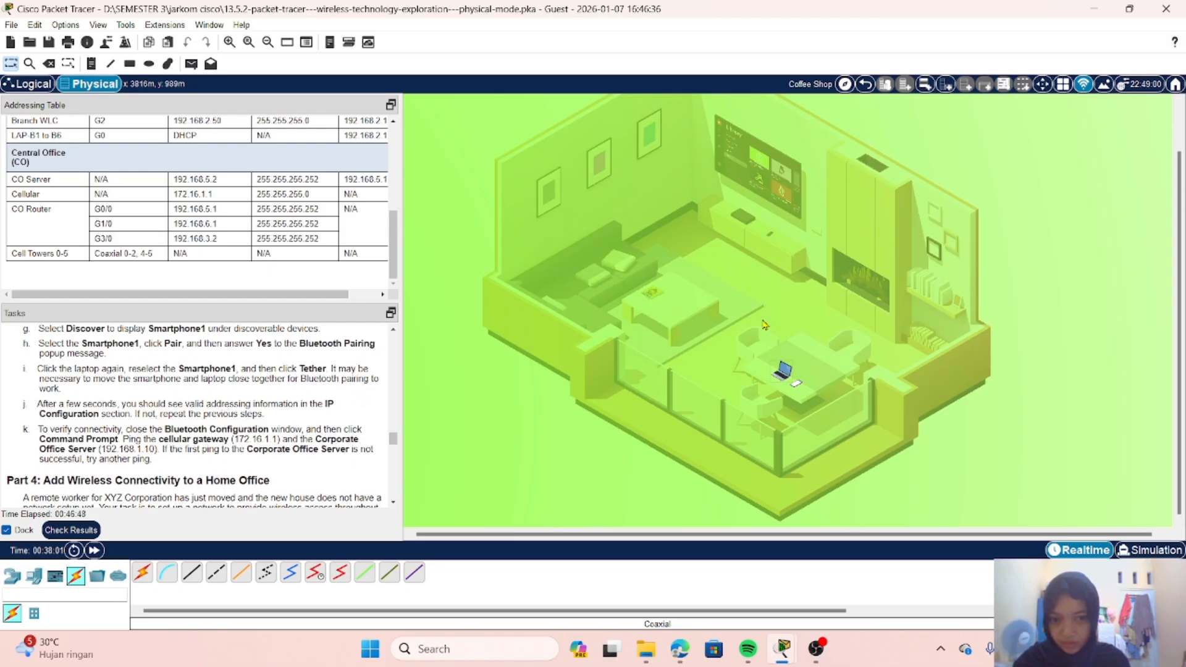
pyautogui.click(786, 371)
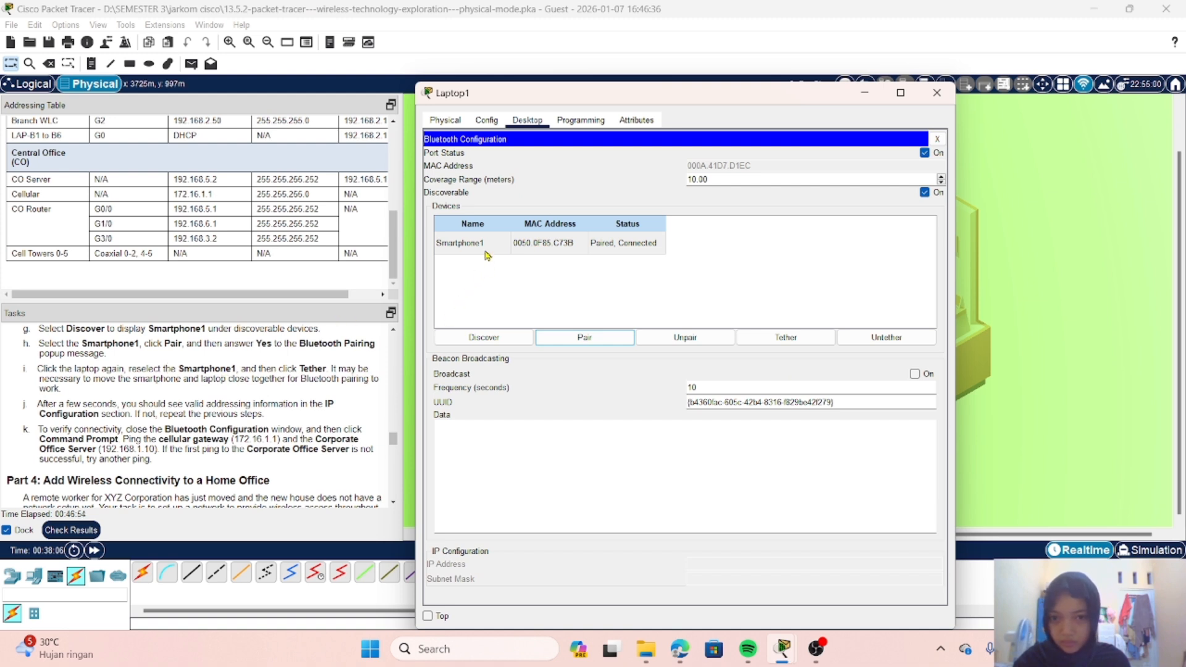
pyautogui.click(482, 244)
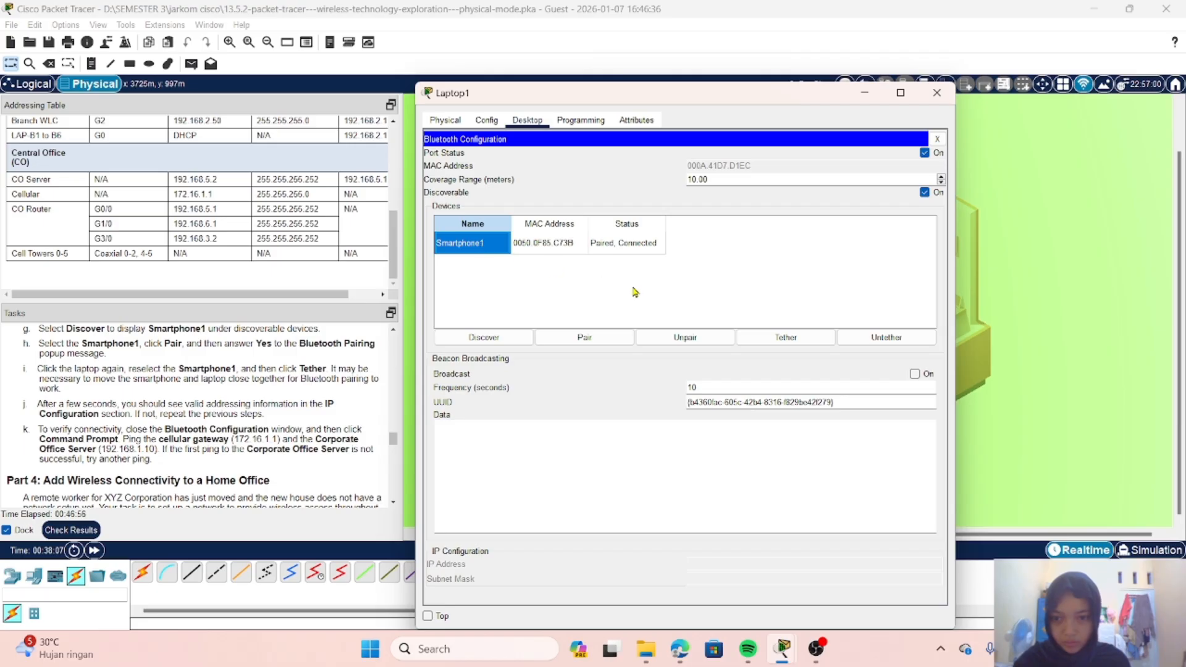
pyautogui.click(785, 344)
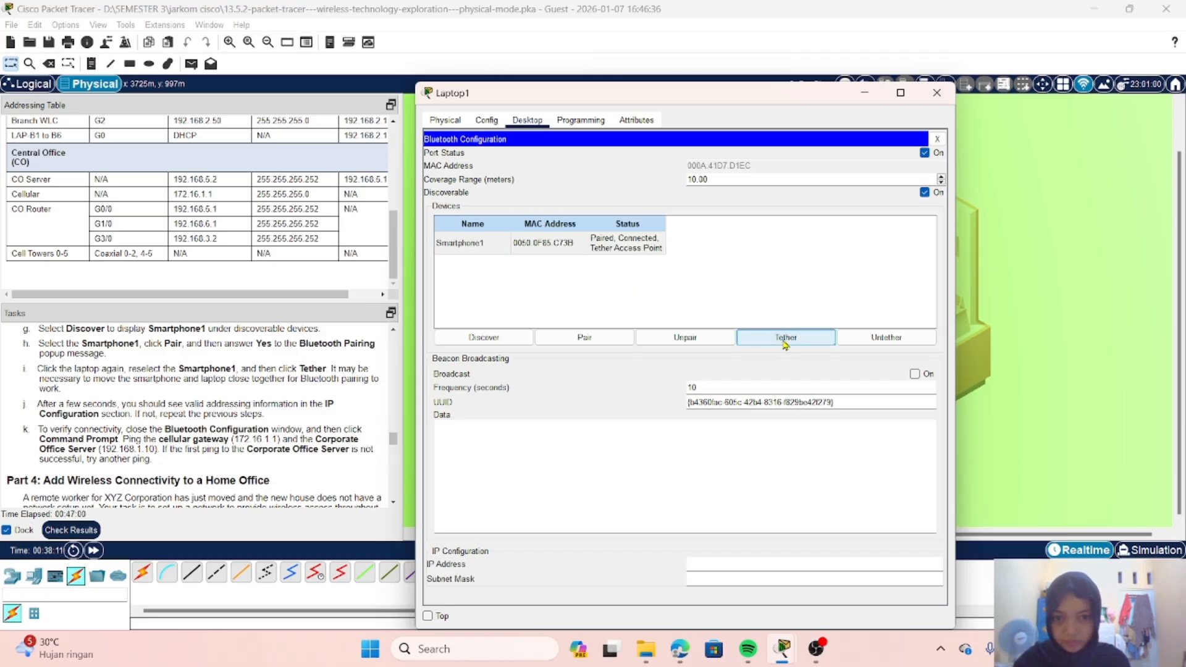
pyautogui.scroll(-1, 288, 396)
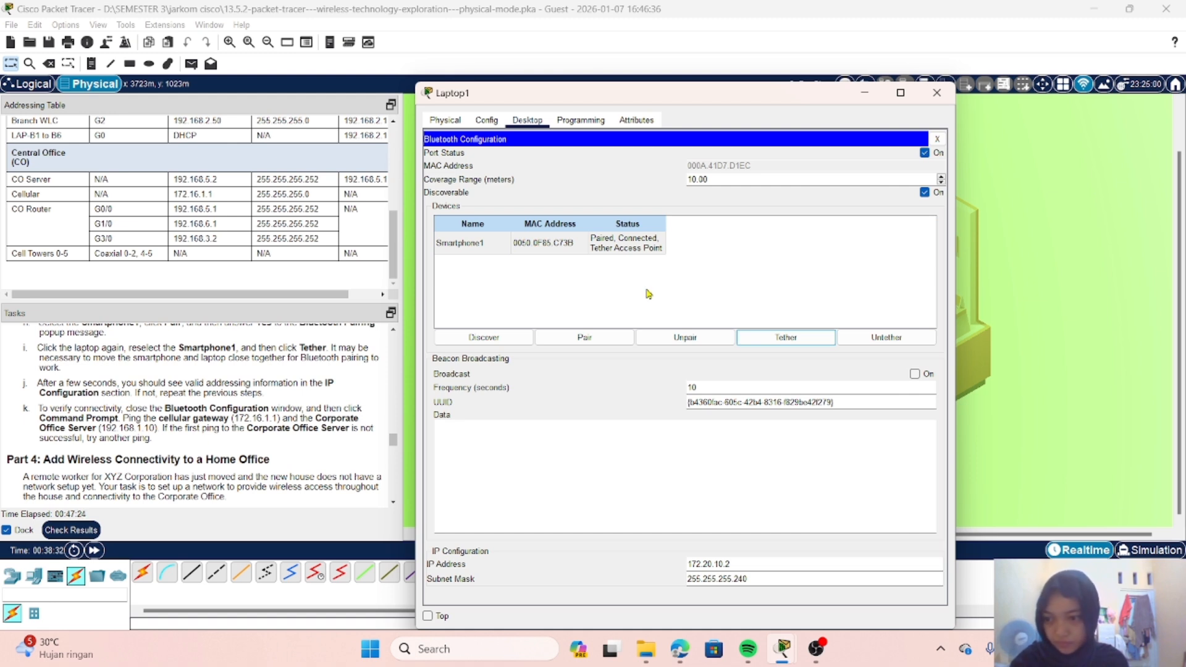
pyautogui.click(938, 141)
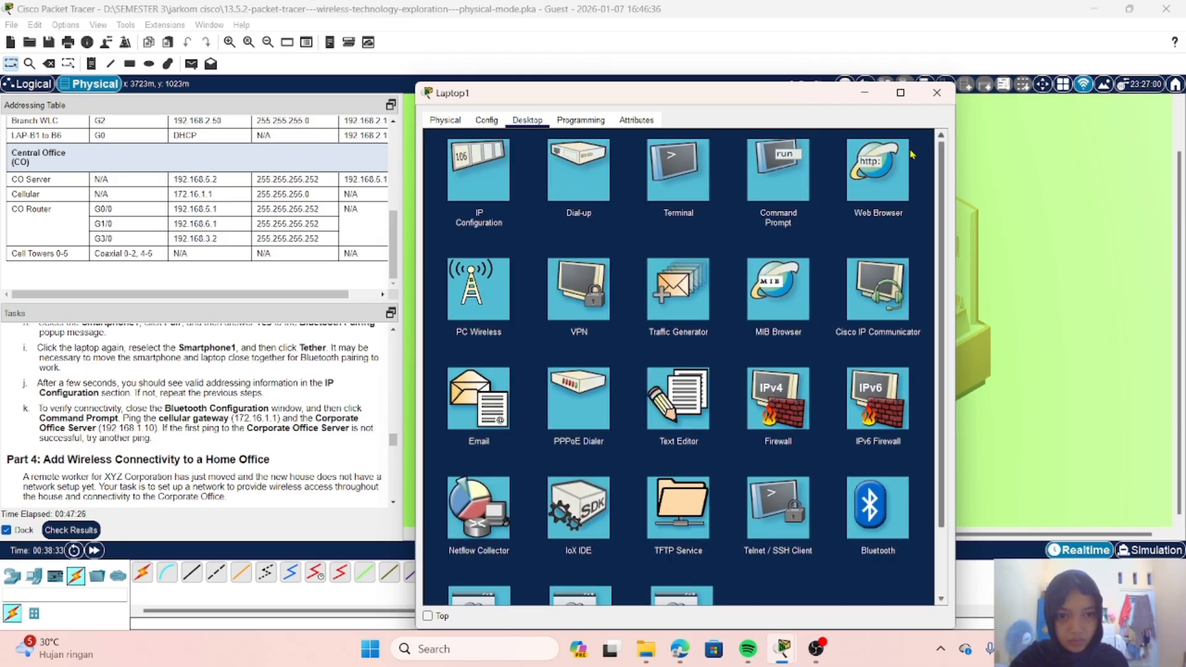
# Step: Open the Coffee Shop laptop's Command Prompt and ping the cellular gateway at 172.16.1.1
pyautogui.click(781, 187)
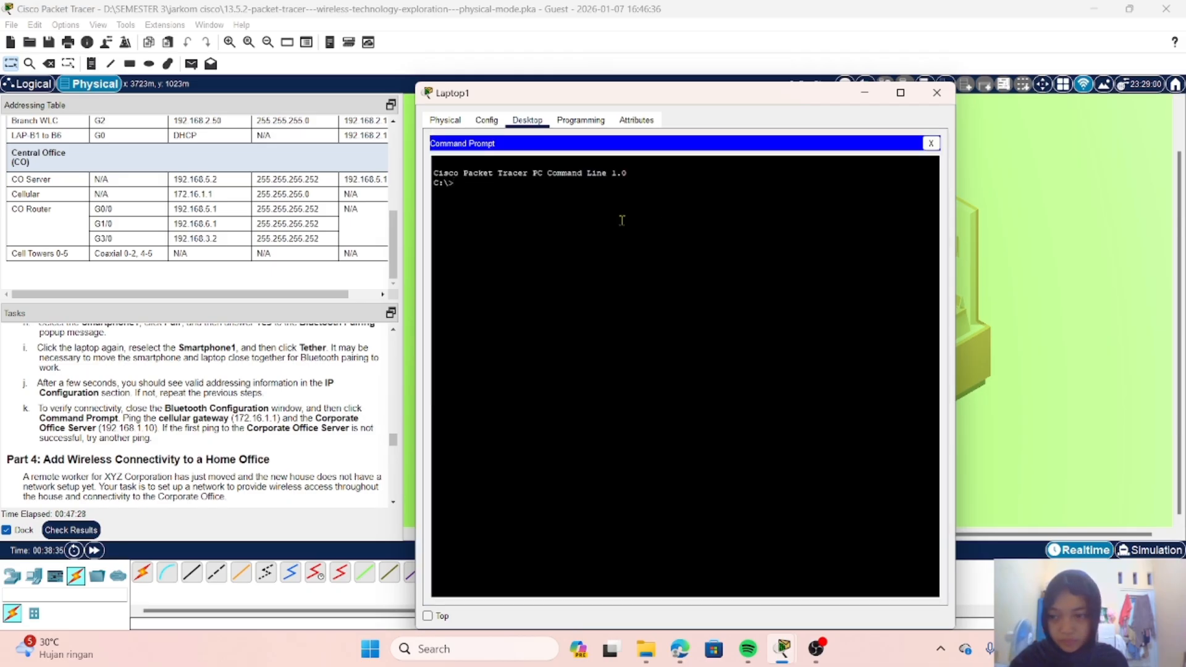
pyautogui.write('pi')
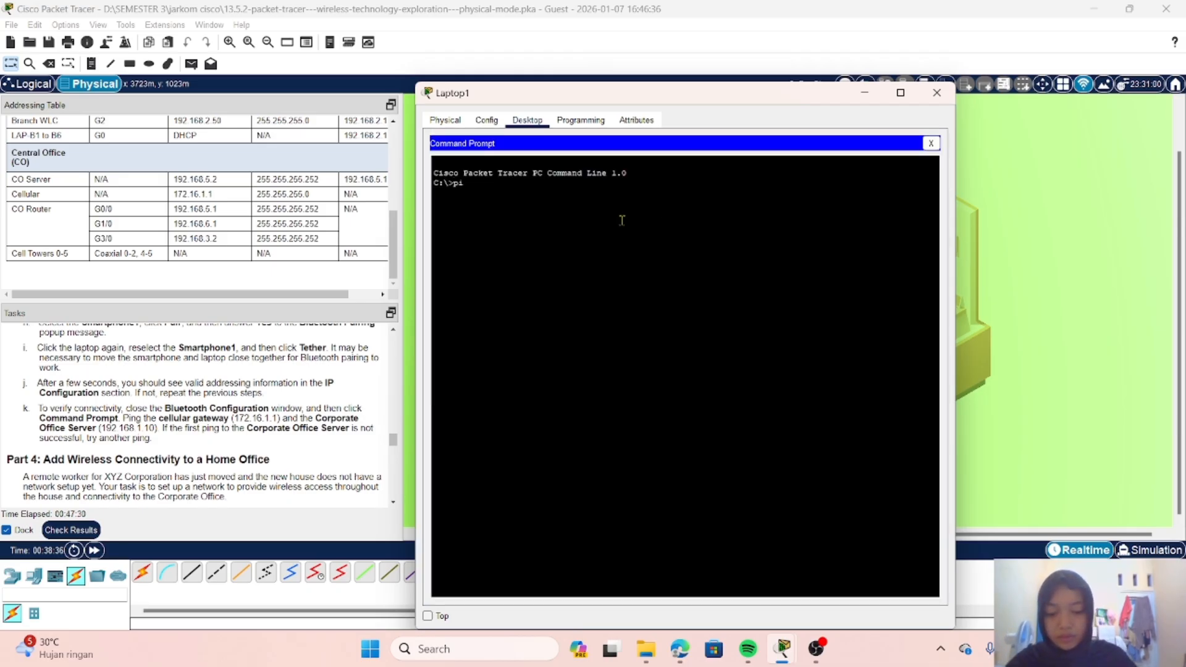
pyautogui.write('ng')
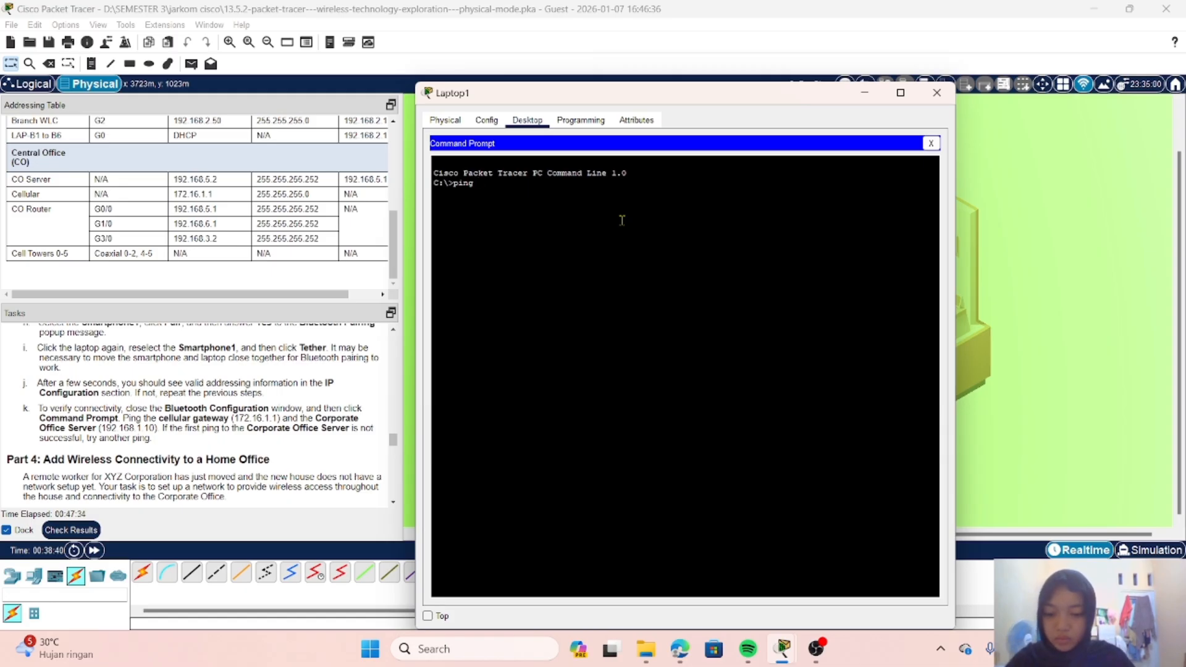
pyautogui.write(' 172.1')
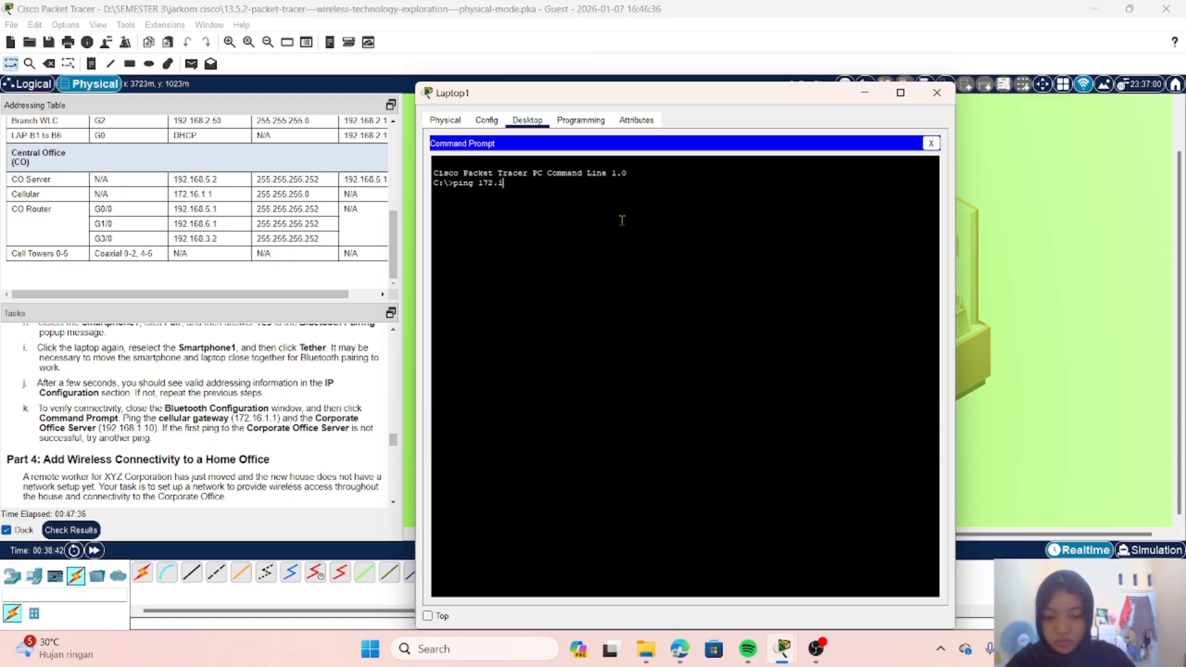
pyautogui.write('6.1.1')
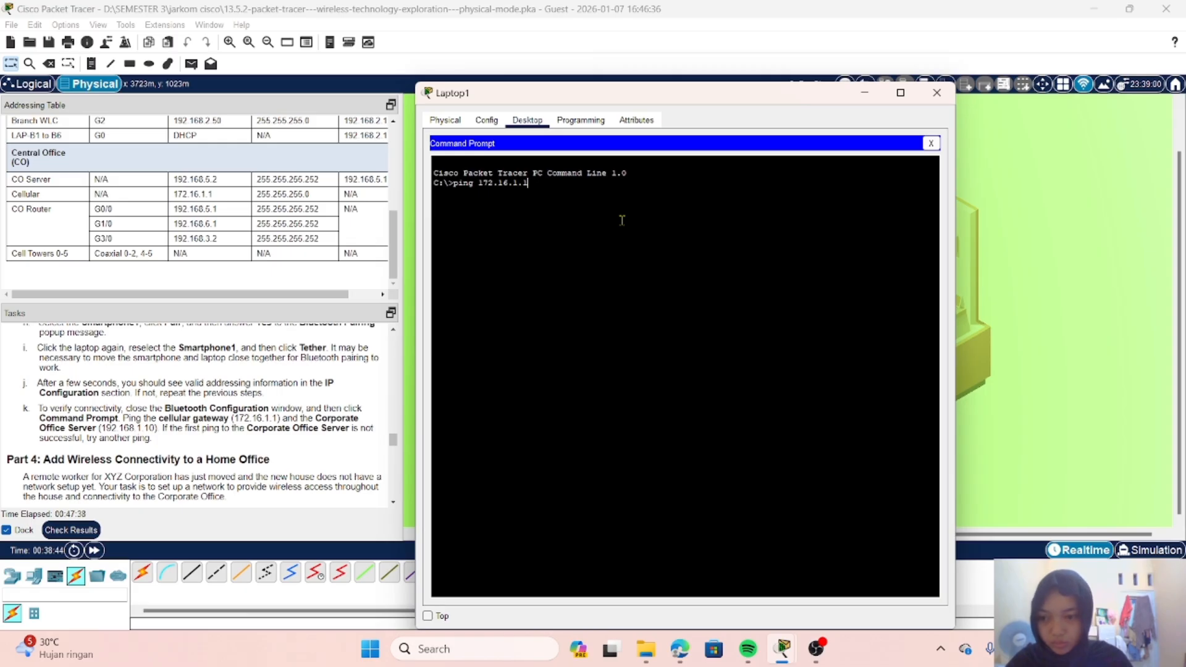
pyautogui.press('Return')
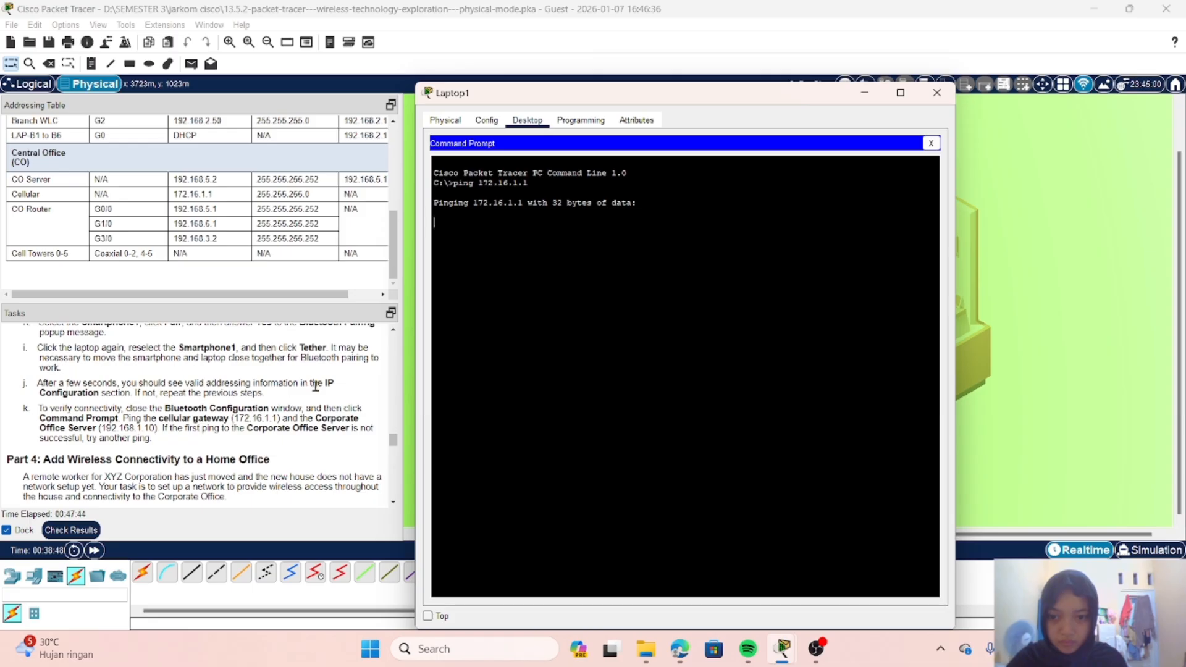
# Step: Ping the Corporate Office Server at 192.168.1.10 from the Coffee Shop laptop's Command Prompt
pyautogui.scroll(-3, 316, 386)
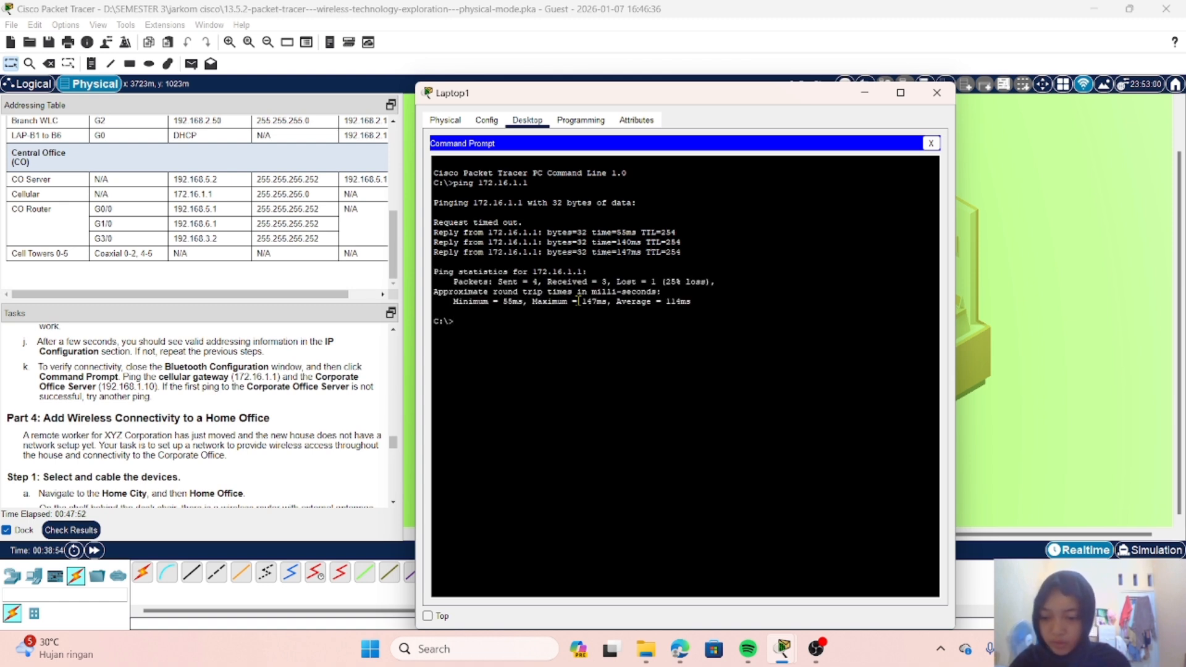
pyautogui.write('p92.1')
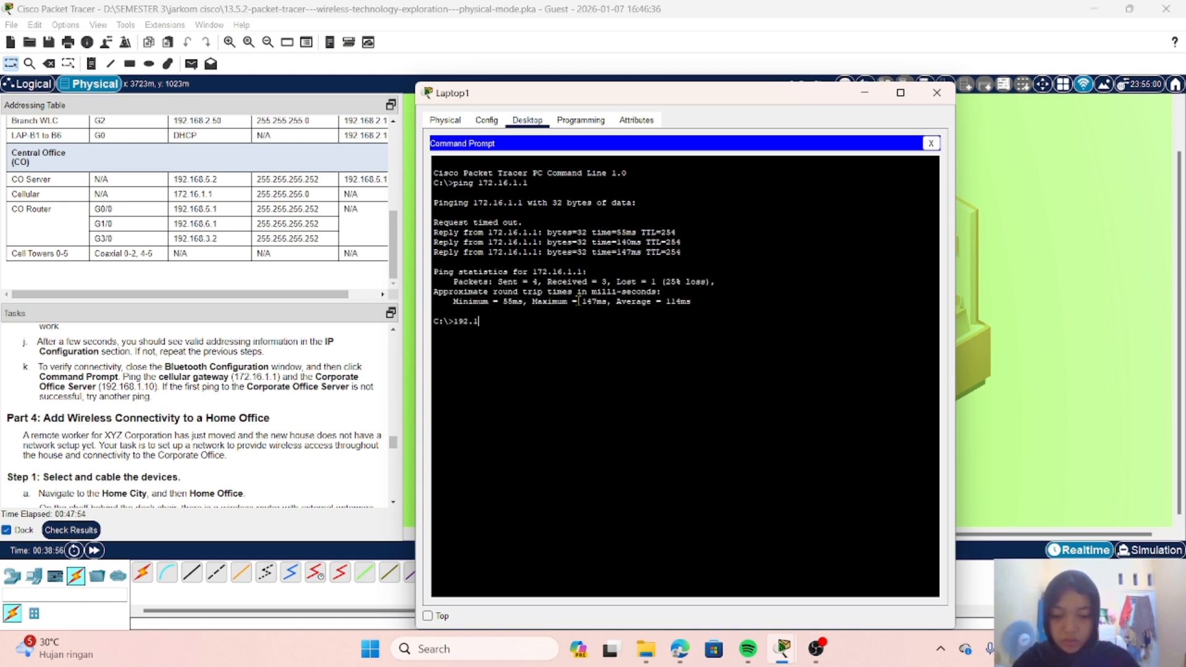
pyautogui.press('BackSpace')
pyautogui.press('BackSpace')
pyautogui.press('BackSpace')
pyautogui.press('BackSpace')
pyautogui.press('BackSpace')
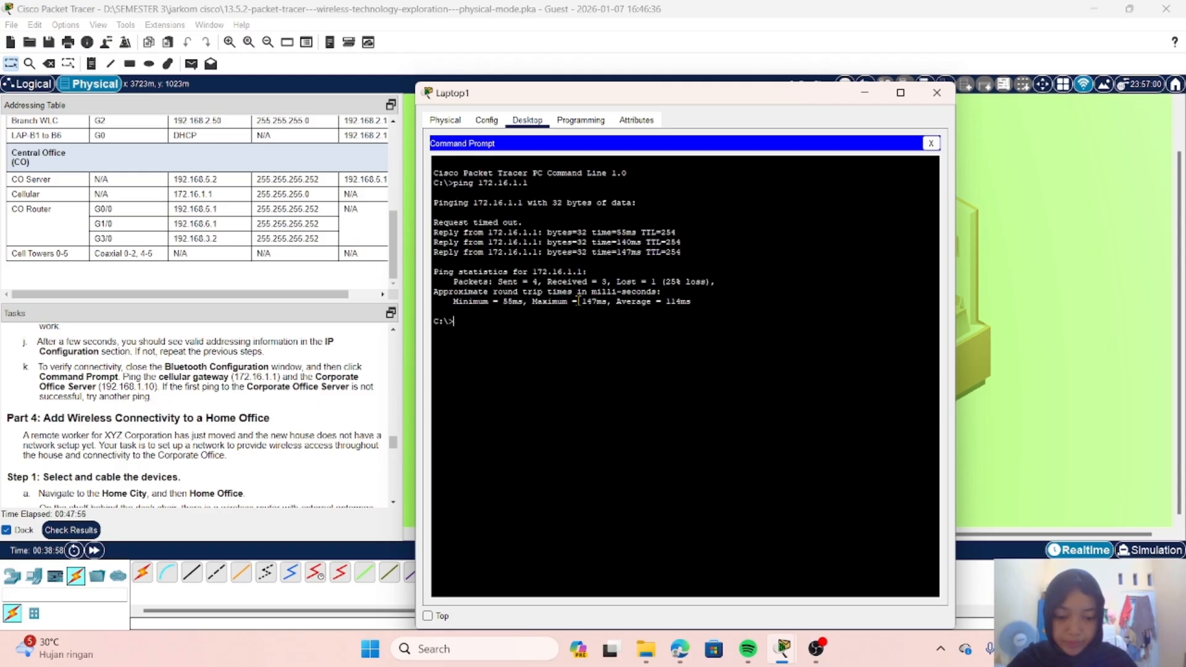
pyautogui.write('ping 192')
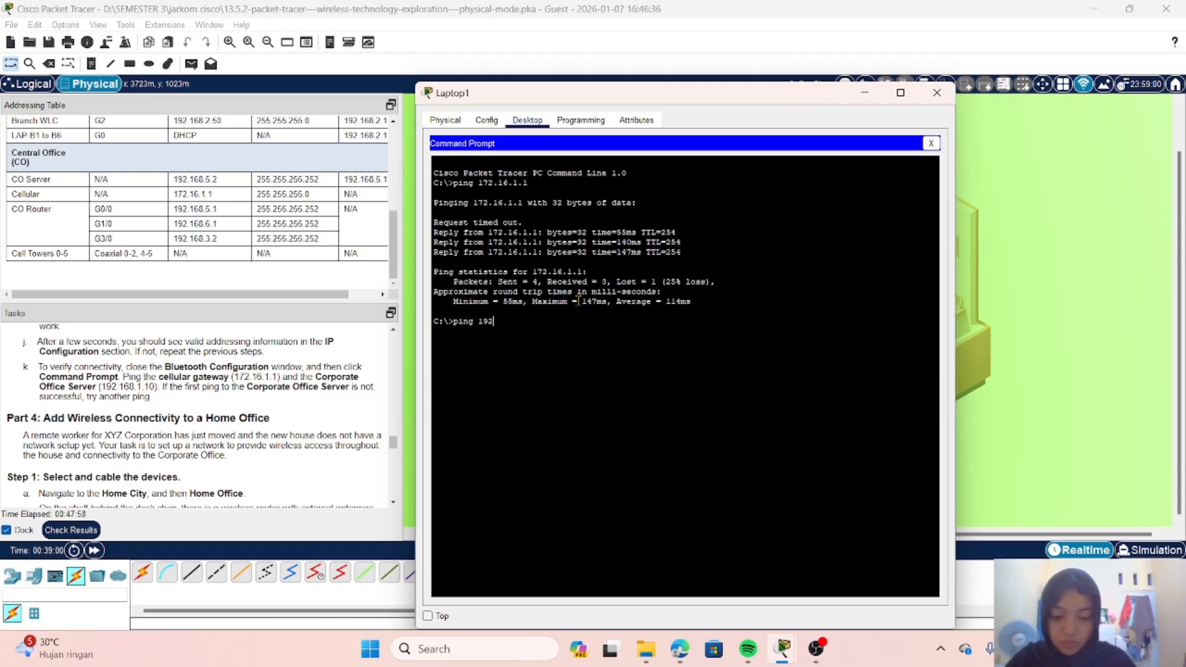
pyautogui.write('.168.1.1')
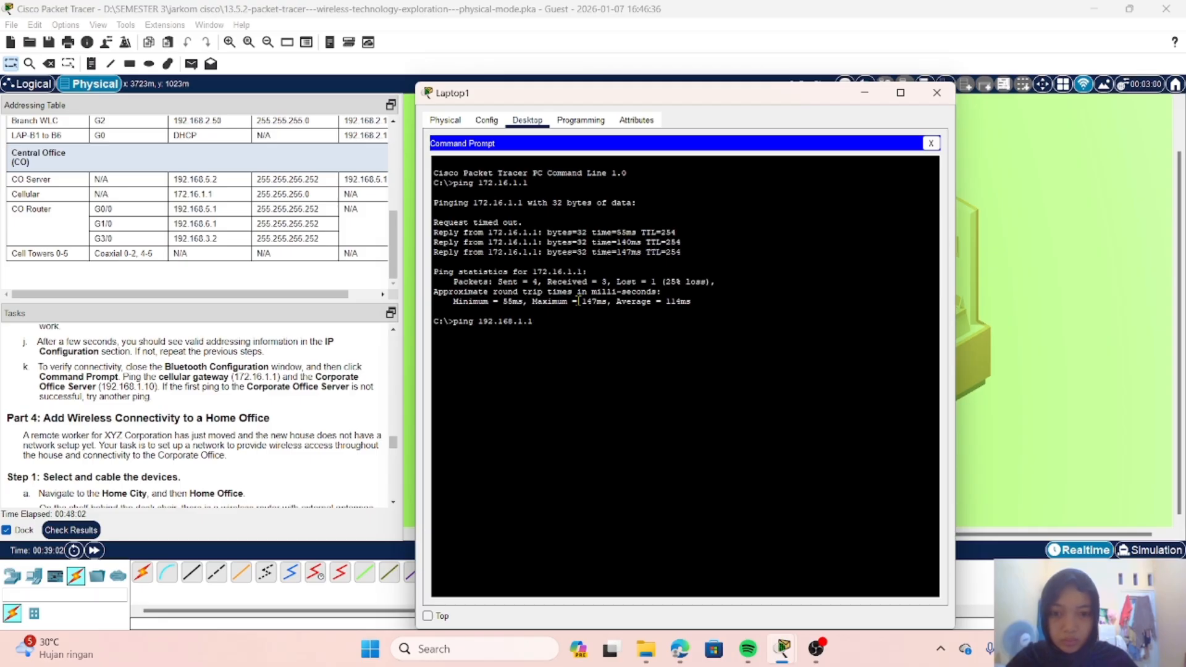
pyautogui.write('0')
pyautogui.press('Return')
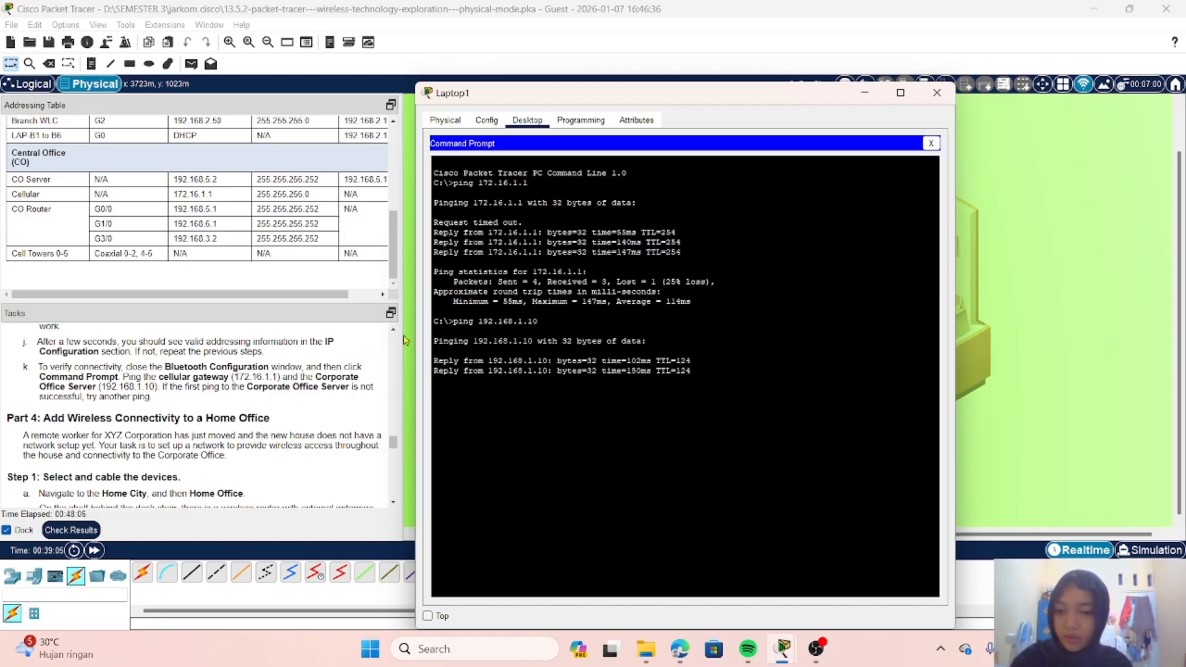
# Step: Close the Coffee Shop laptop's window and go through the Home City to the Home Office
pyautogui.scroll(-3, 276, 376)
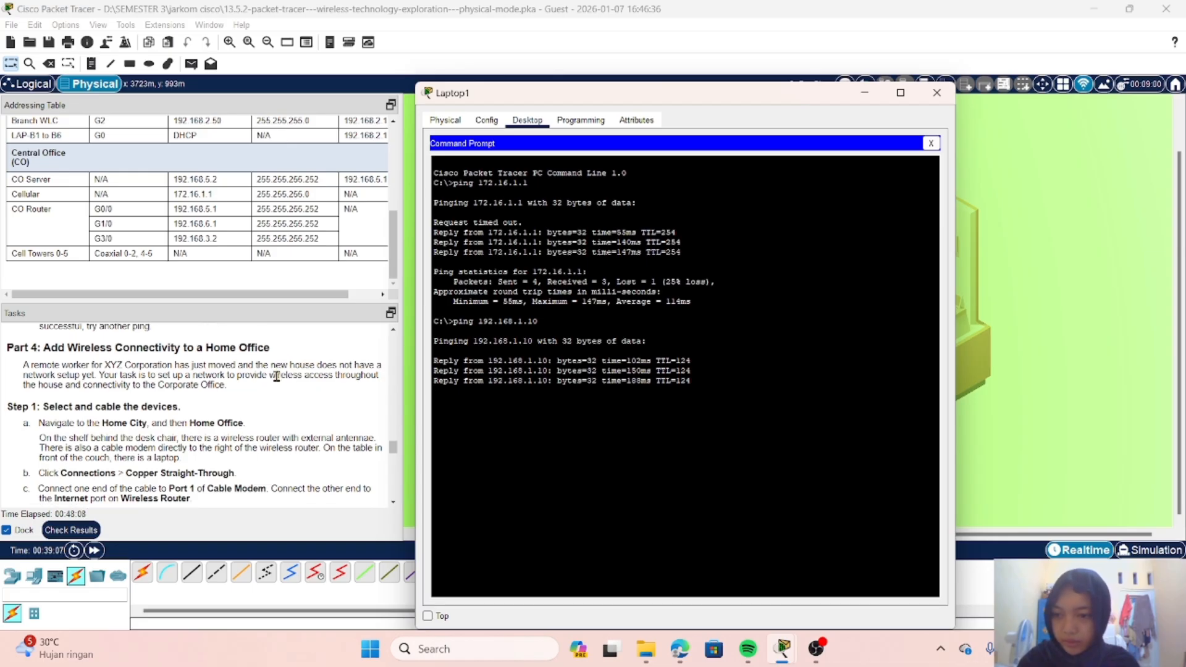
pyautogui.scroll(1, 276, 377)
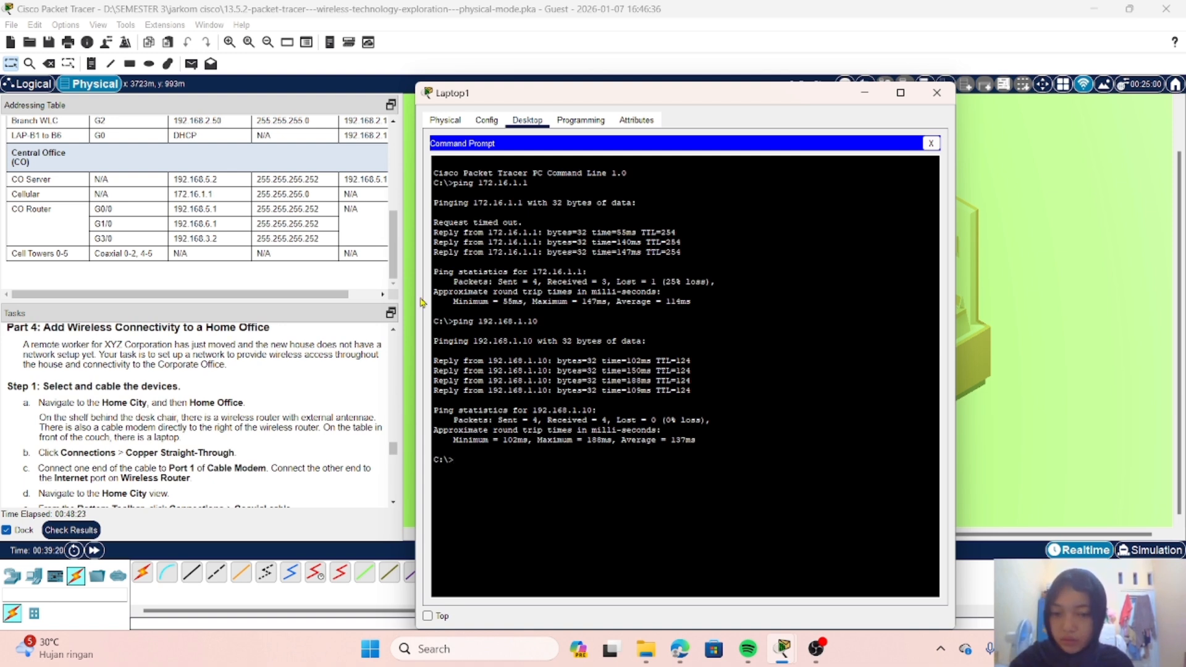
pyautogui.click(936, 93)
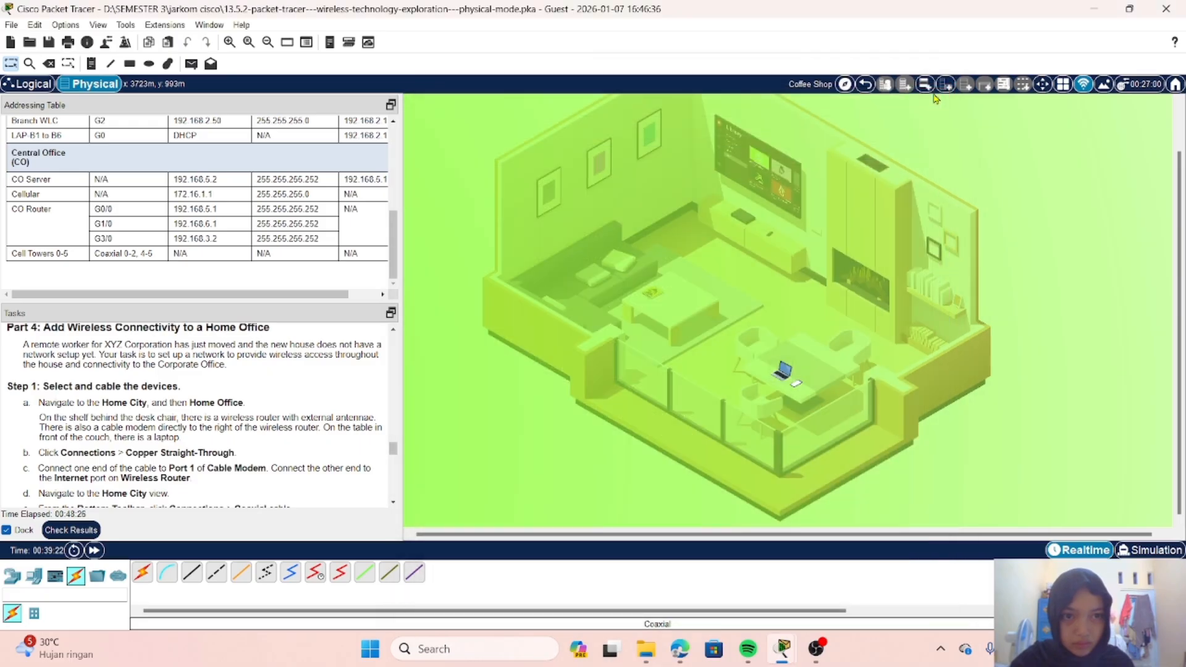
pyautogui.click(866, 84)
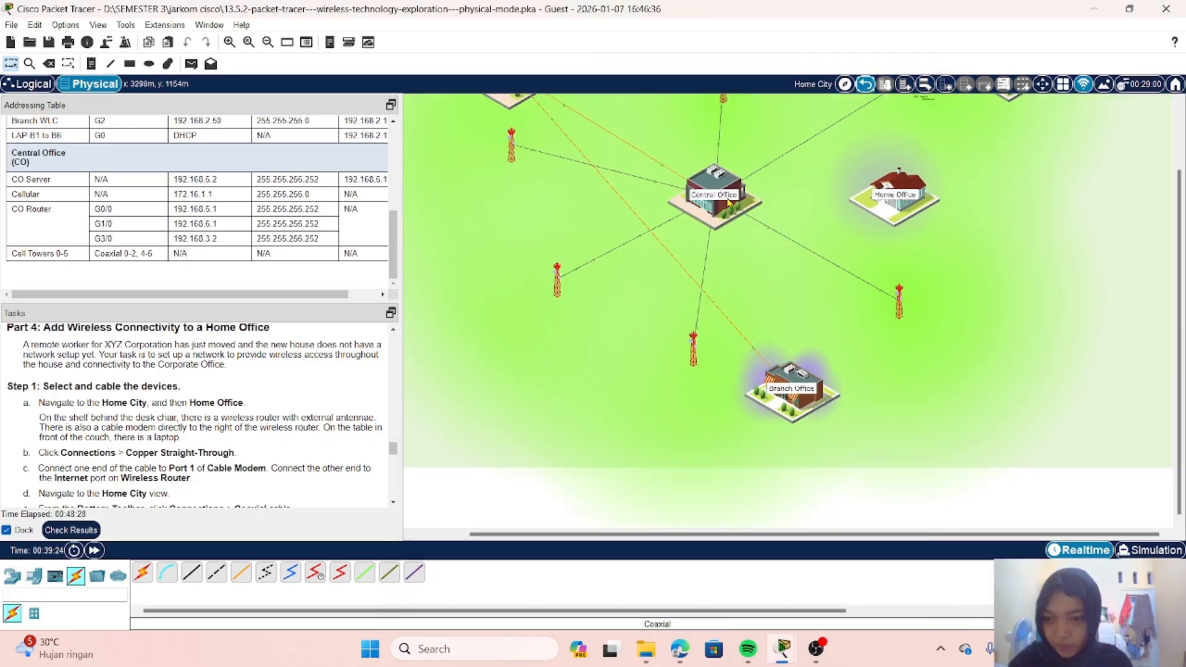
pyautogui.click(895, 218)
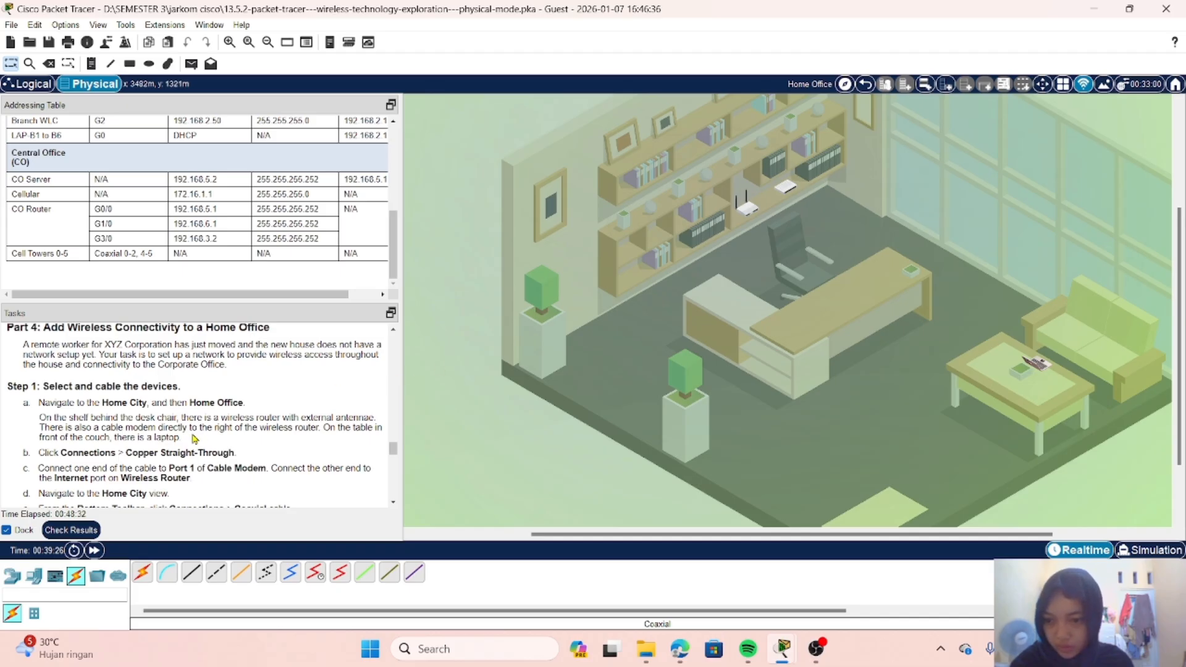
# Step: Connect the Wireless Router's Internet port to Port 1 of the Cable Modem with a Copper Straight-Through cable in the Home Office
pyautogui.scroll(-1, 193, 438)
pyautogui.scroll(-1, 193, 438)
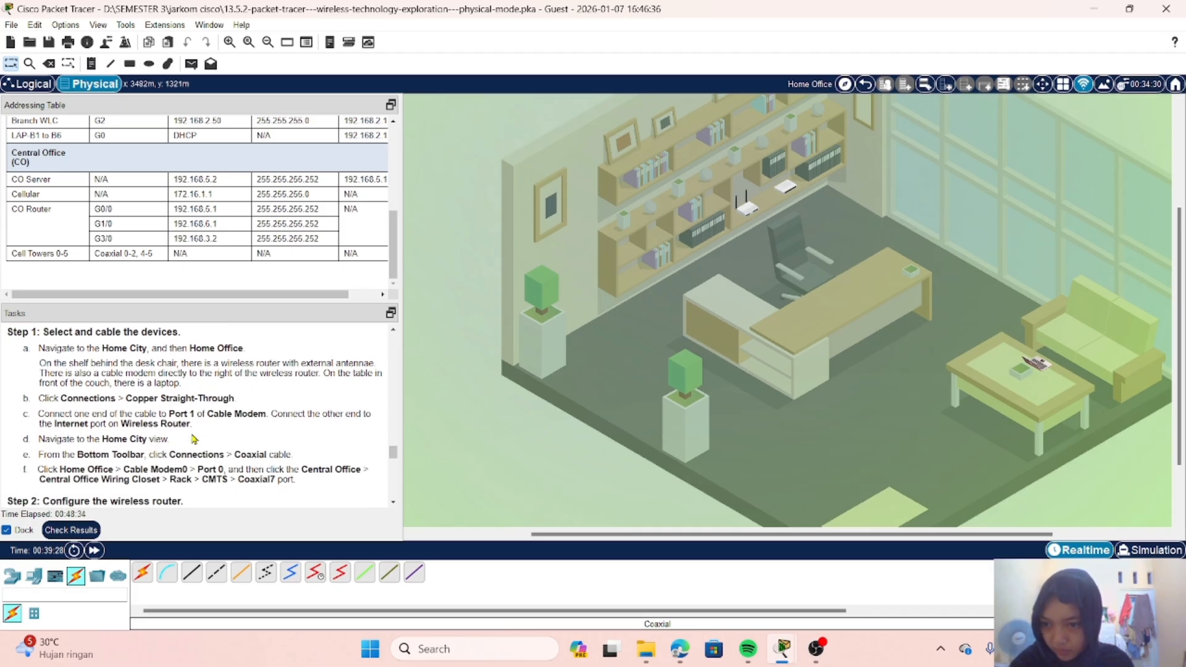
pyautogui.scroll(1, 194, 439)
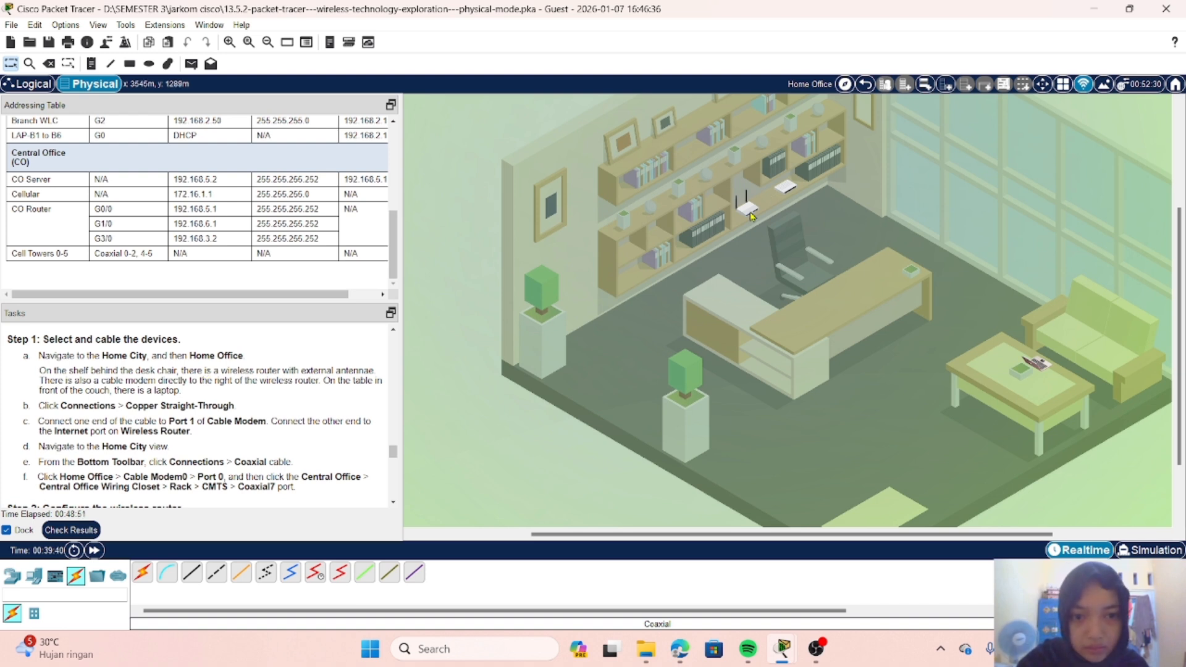
pyautogui.moveTo(748, 214)
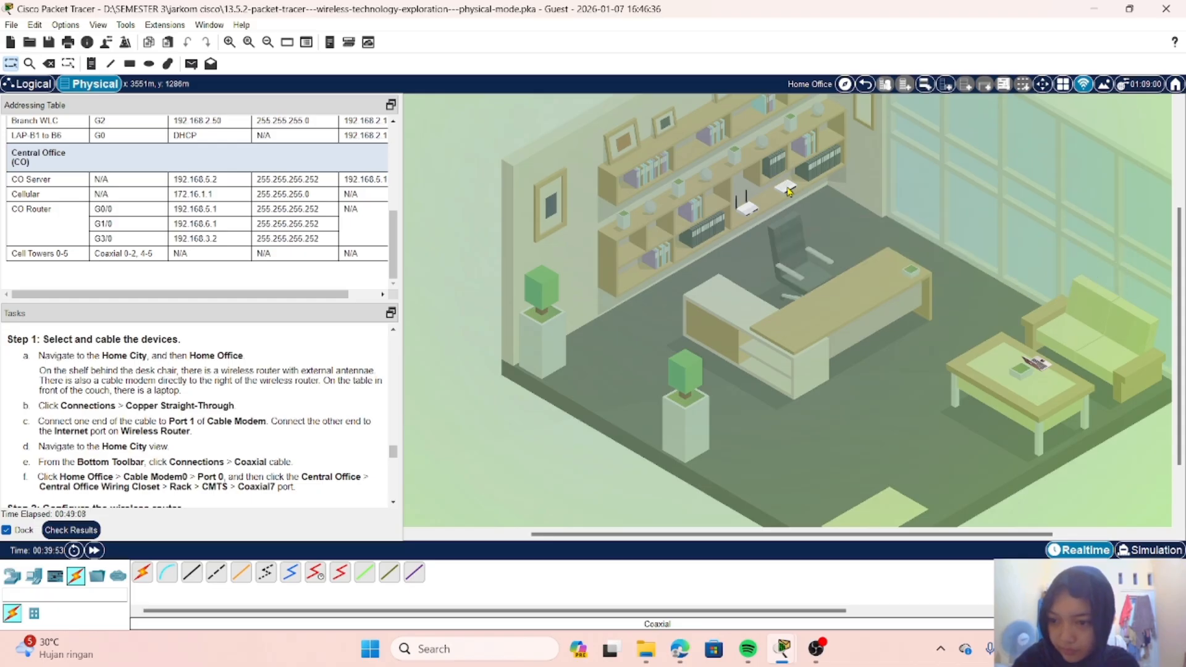
pyautogui.scroll(-1, 172, 410)
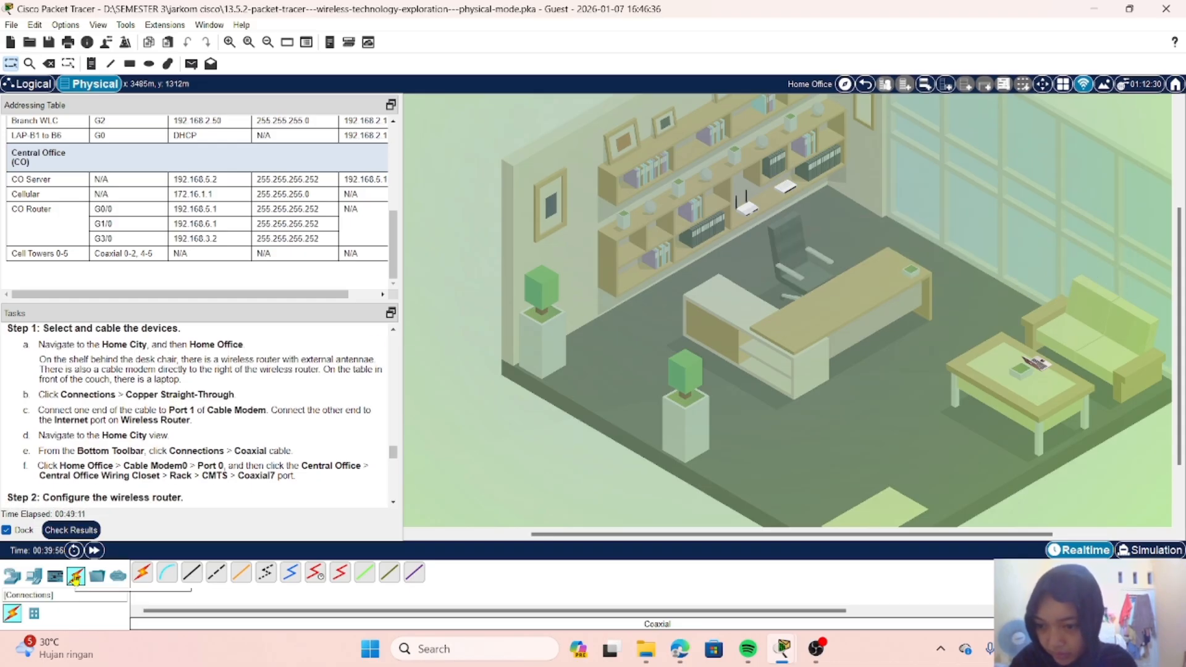
pyautogui.click(192, 574)
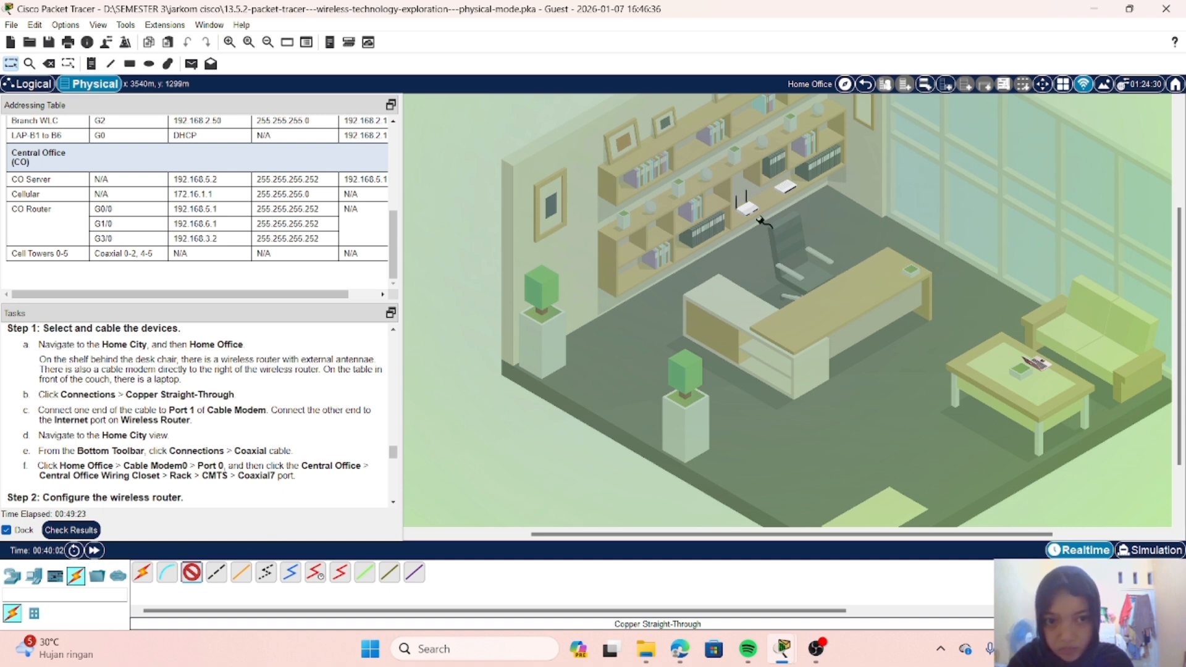
pyautogui.click(787, 187)
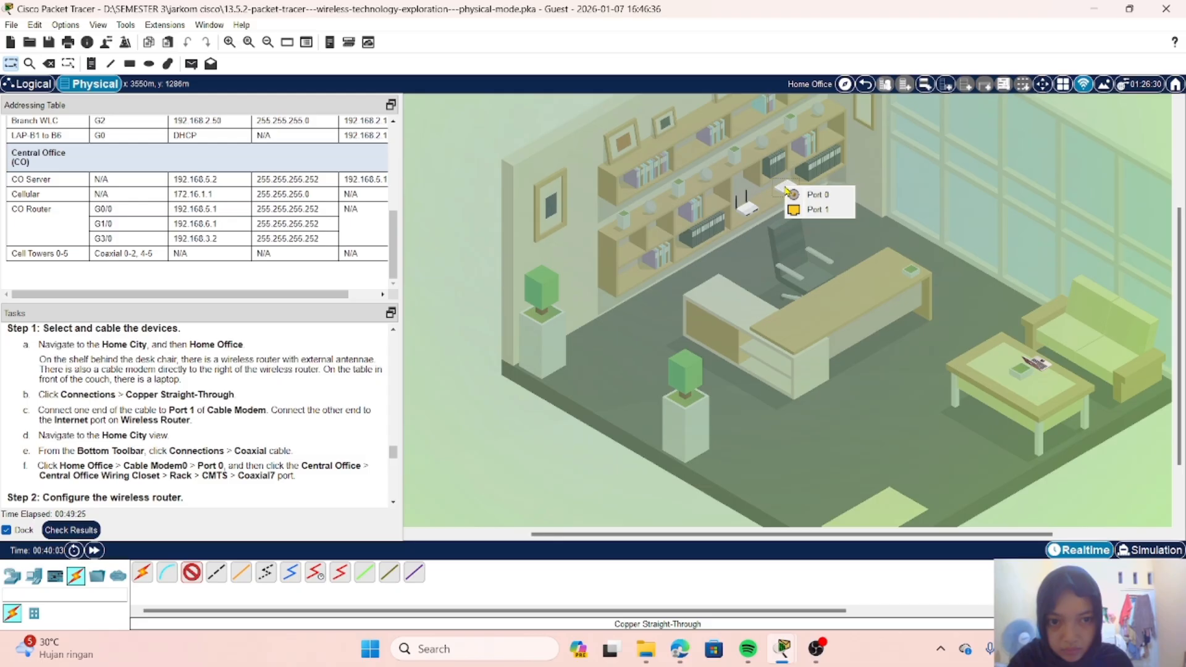
pyautogui.click(816, 213)
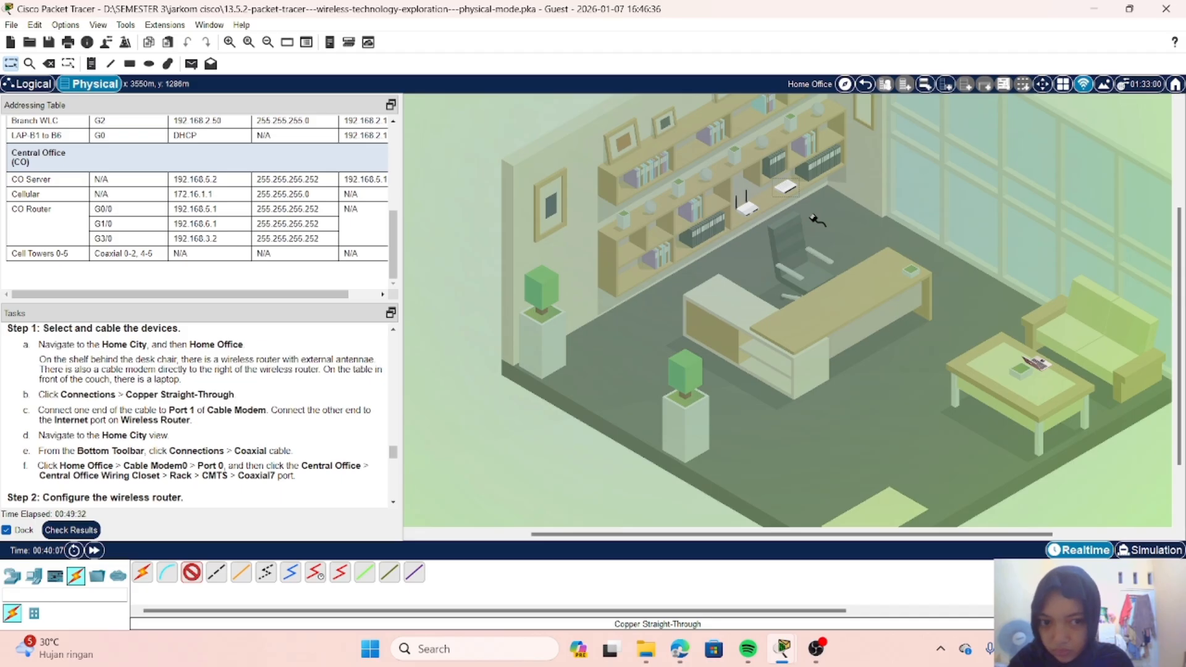
pyautogui.scroll(2, 815, 218)
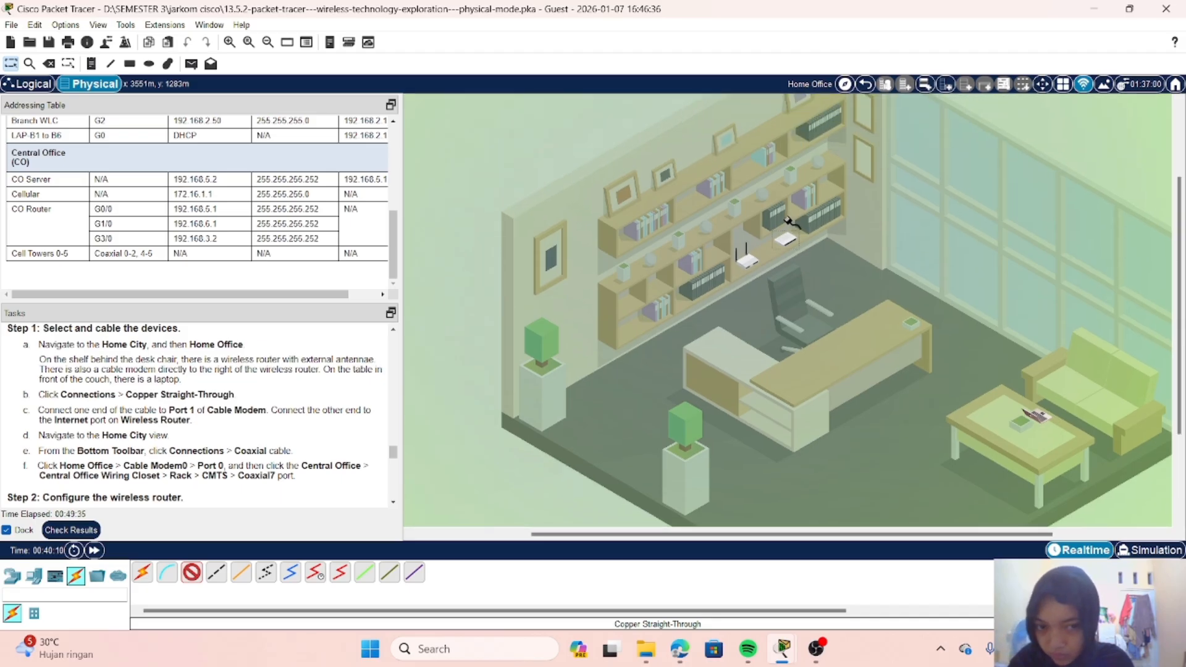
pyautogui.click(748, 260)
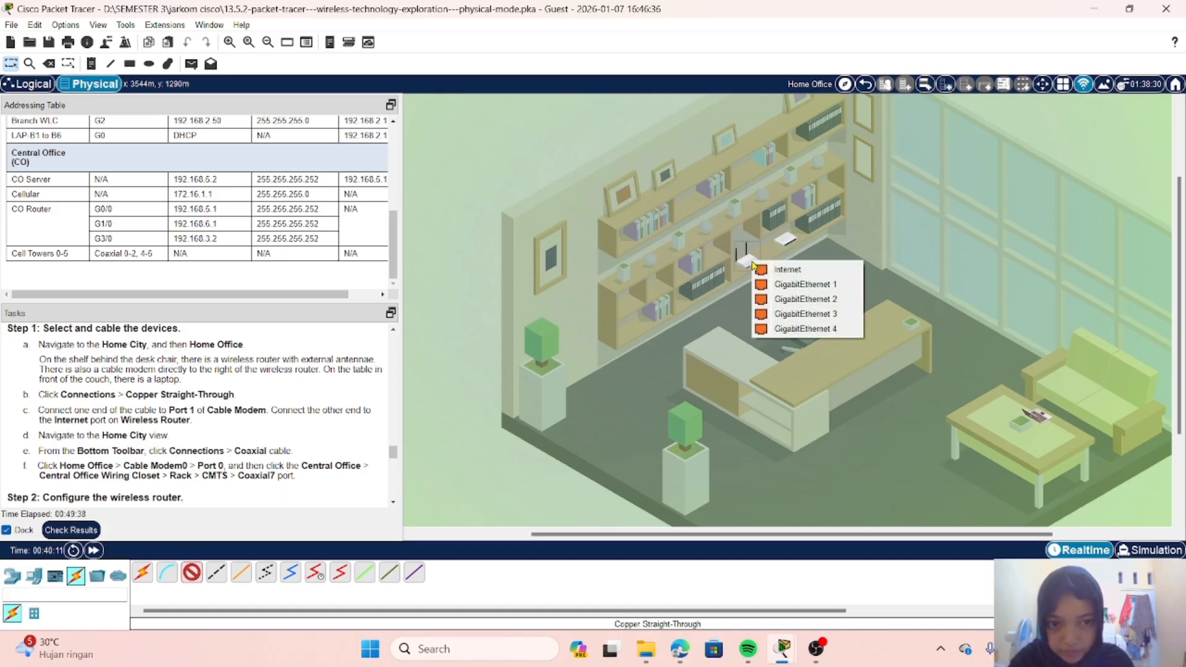
pyautogui.click(788, 270)
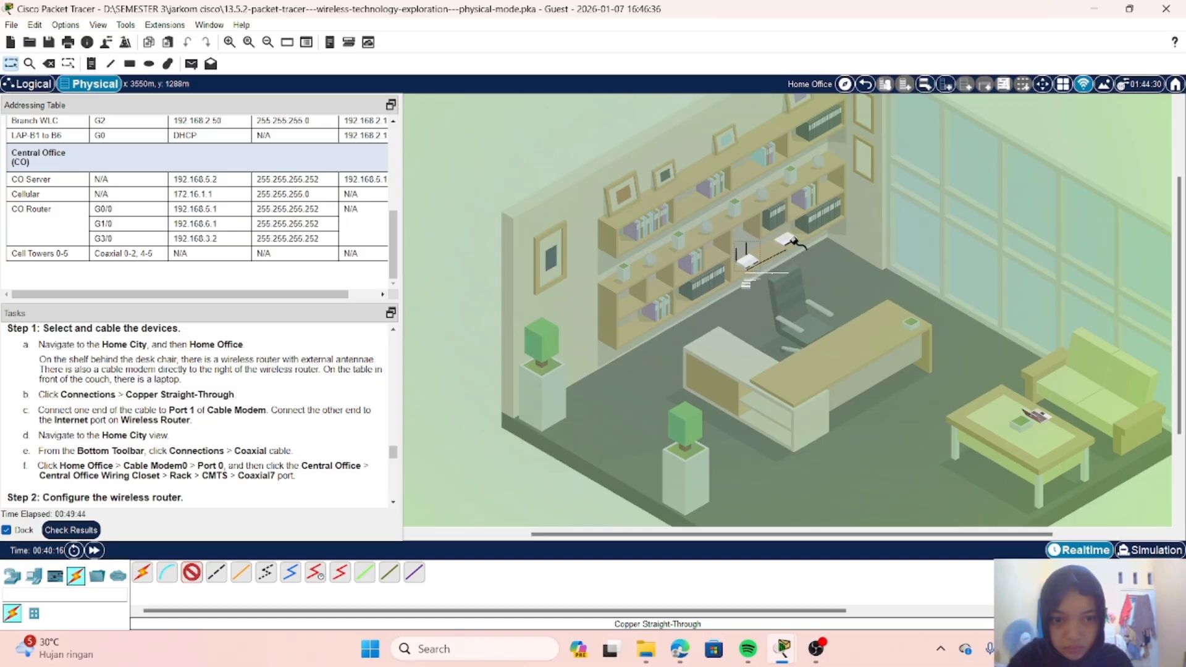
pyautogui.click(791, 241)
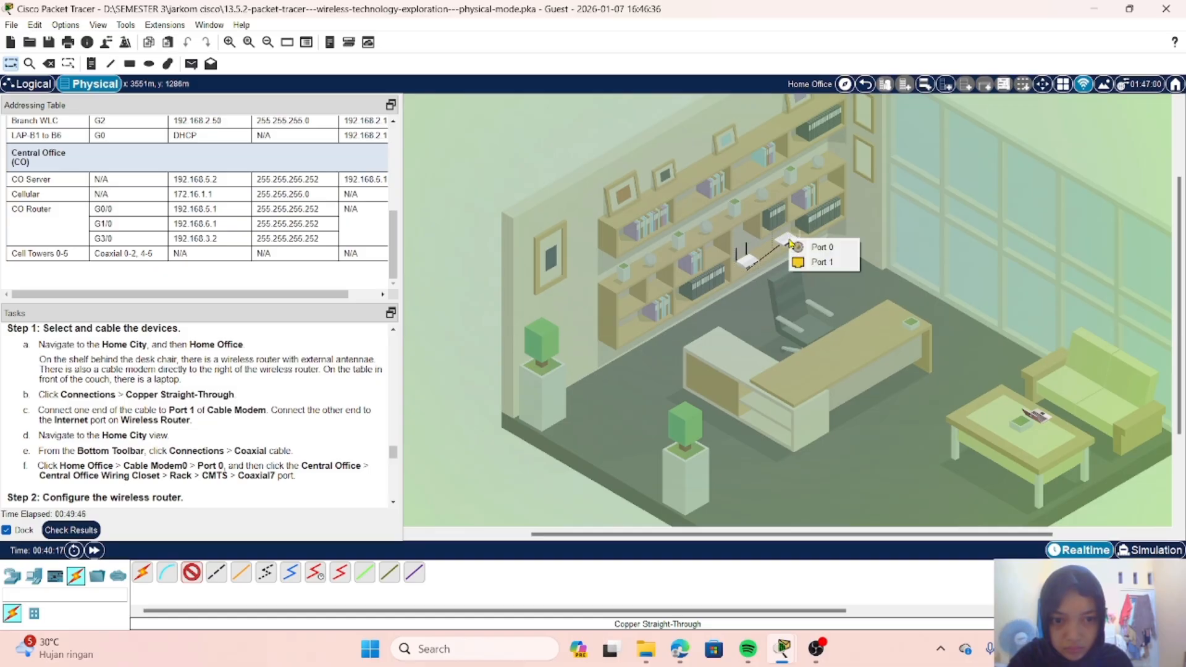
pyautogui.click(823, 263)
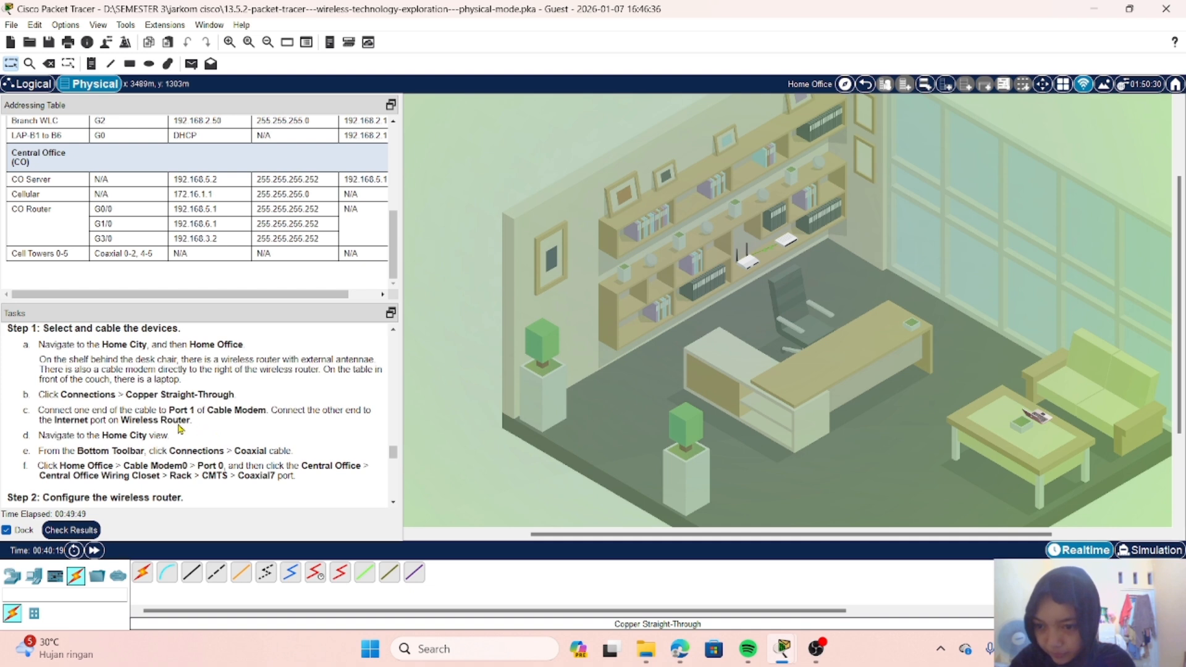
# Step: Return from the Home Office to the Home City view and check the coaxial cabling instructions
pyautogui.scroll(-1, 248, 414)
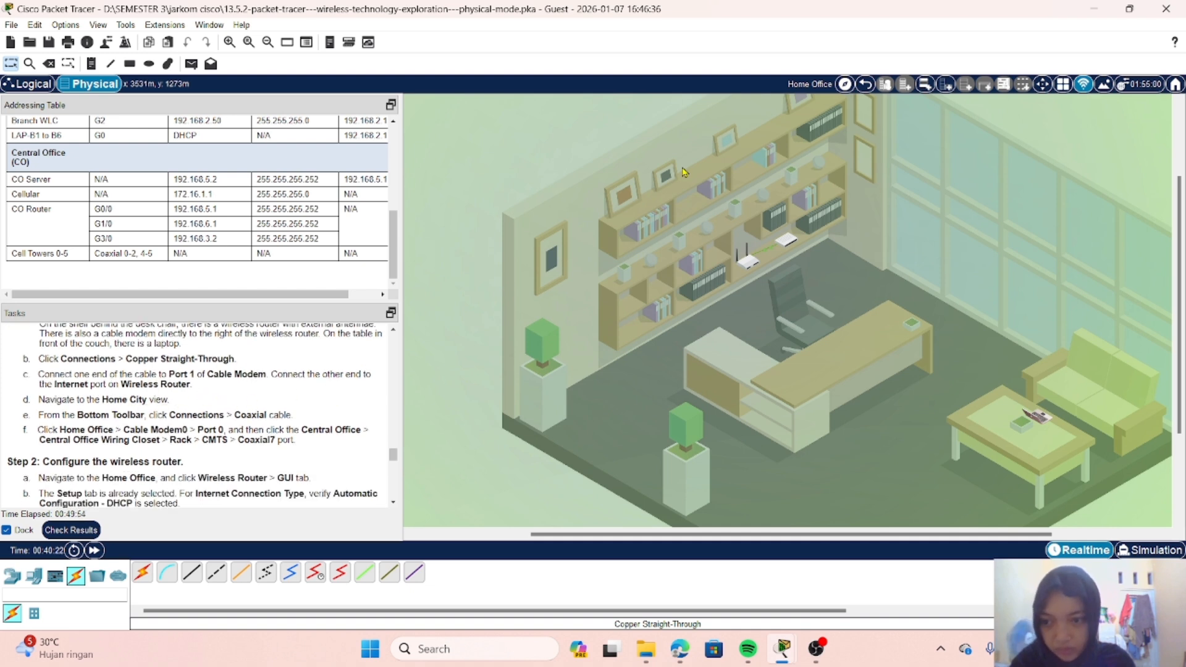
pyautogui.click(865, 85)
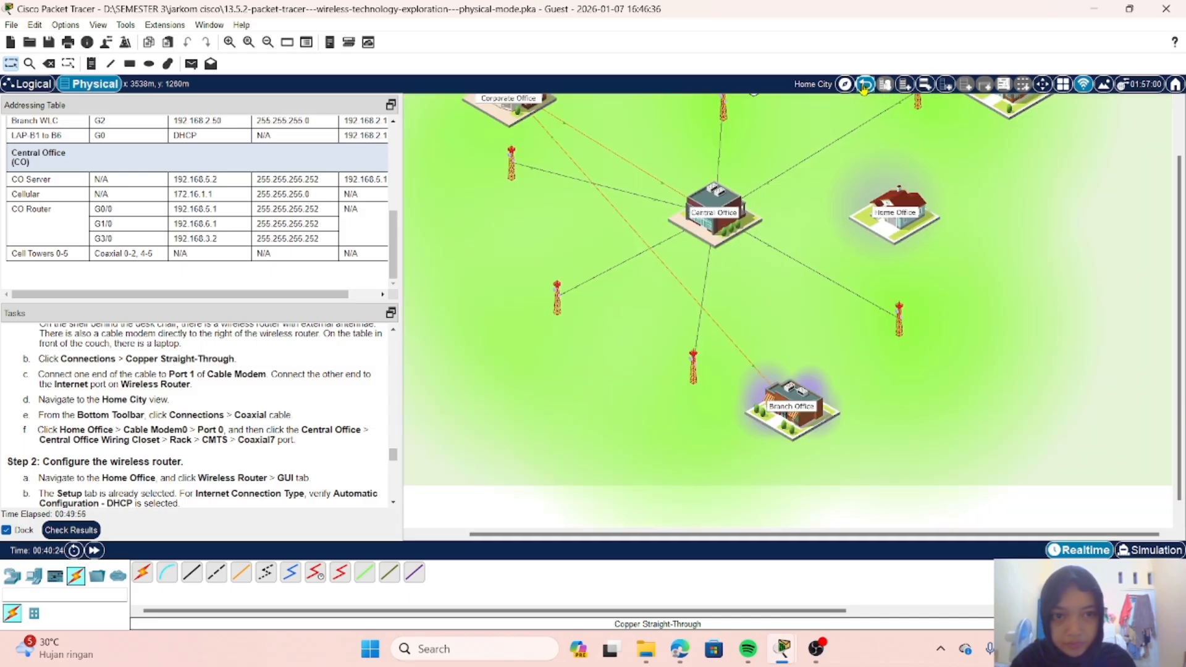
pyautogui.scroll(-1, 169, 402)
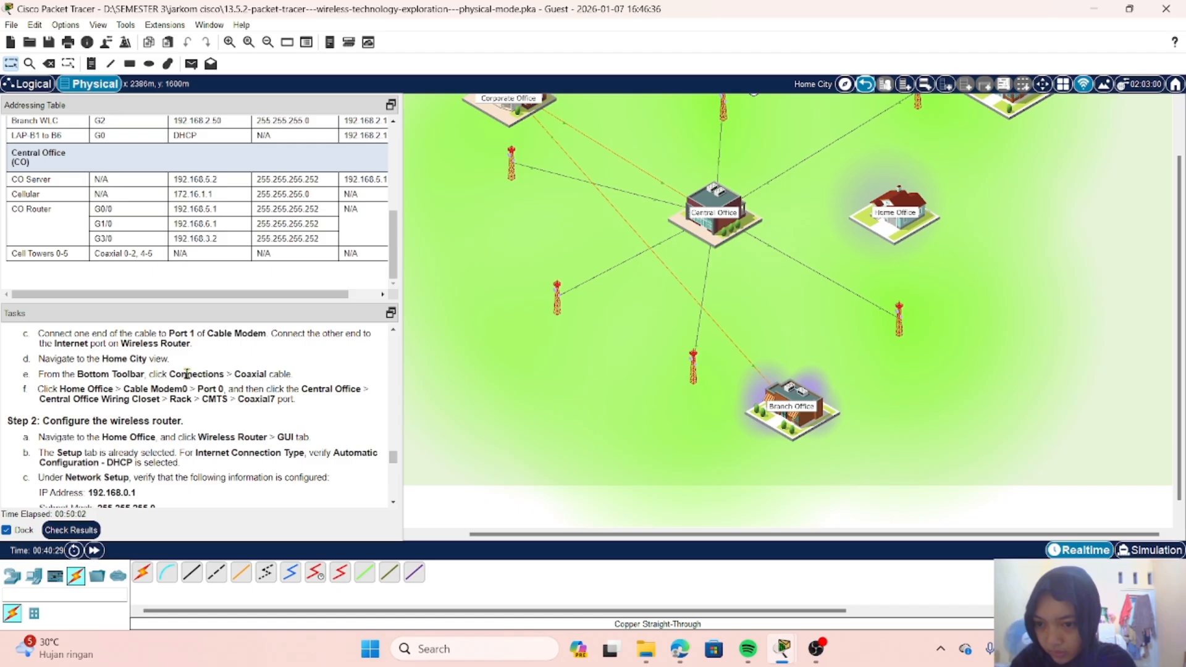
pyautogui.scroll(1, 243, 392)
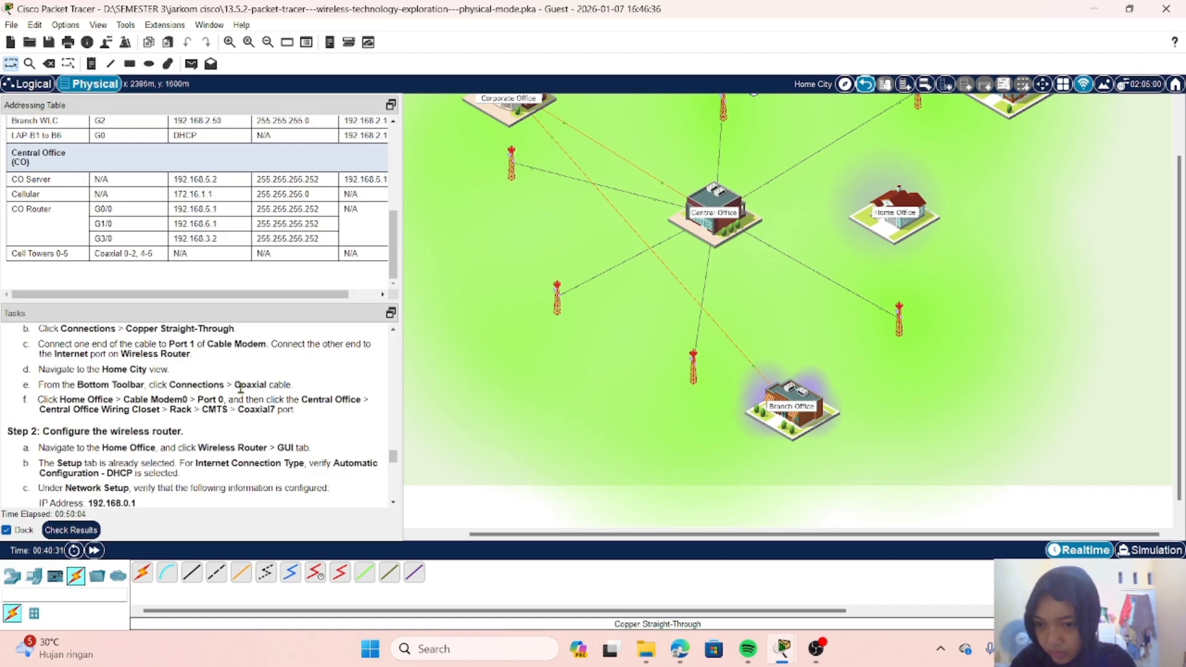
pyautogui.click(286, 576)
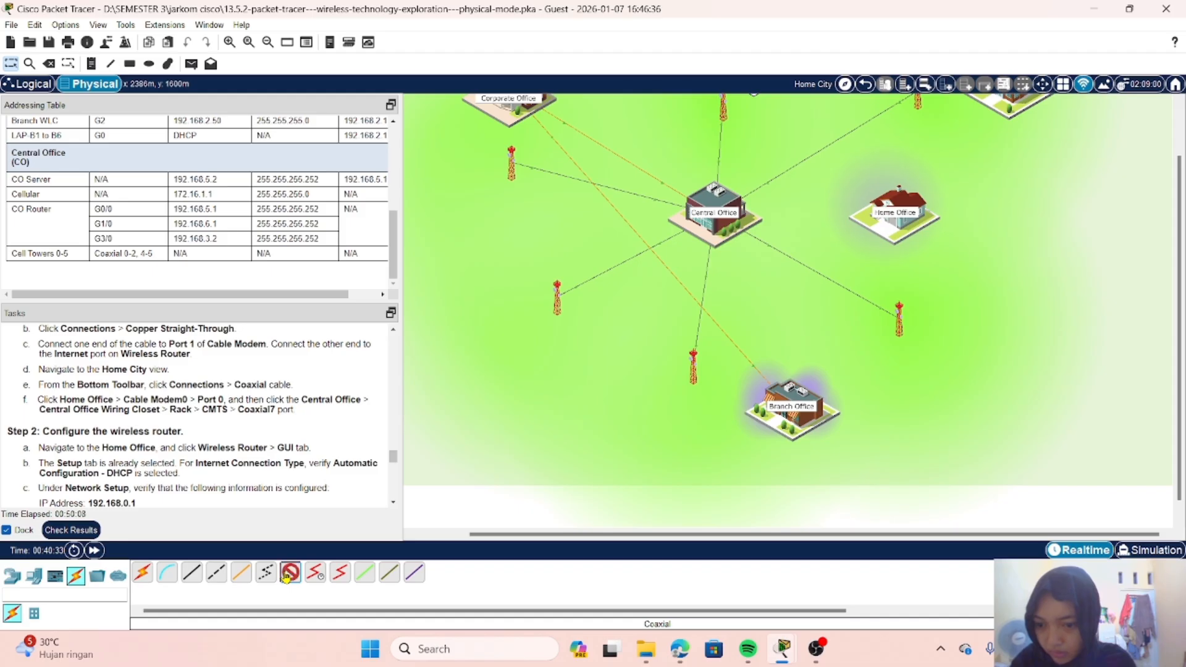
pyautogui.scroll(2, 549, 302)
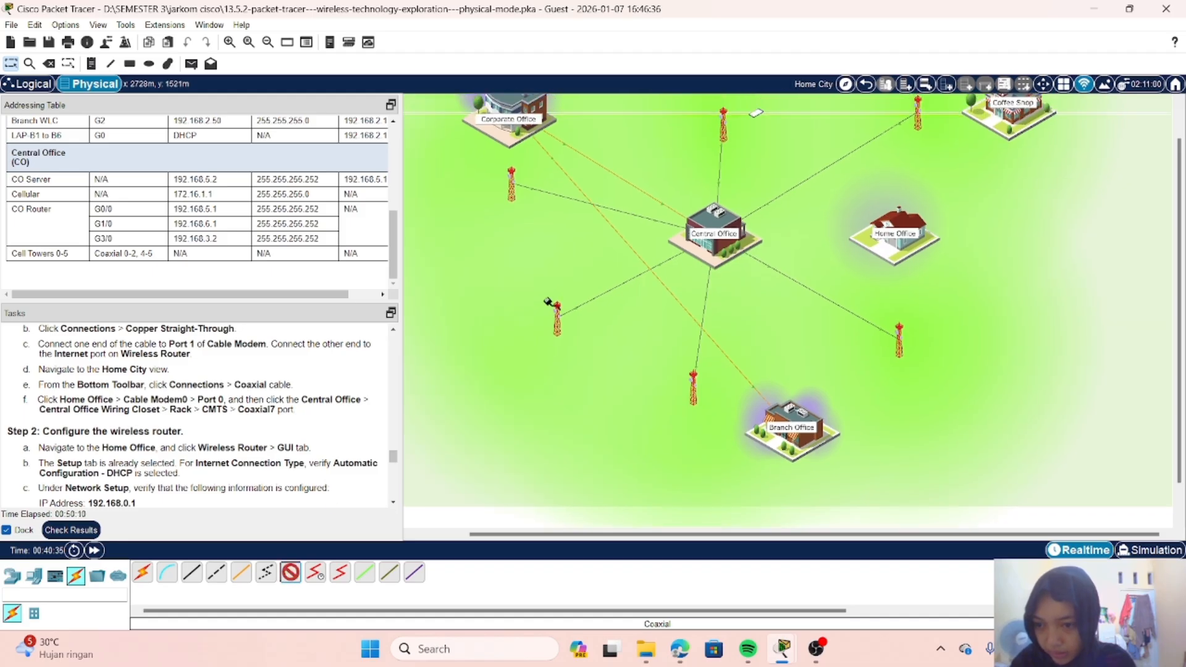
pyautogui.scroll(1, 667, 280)
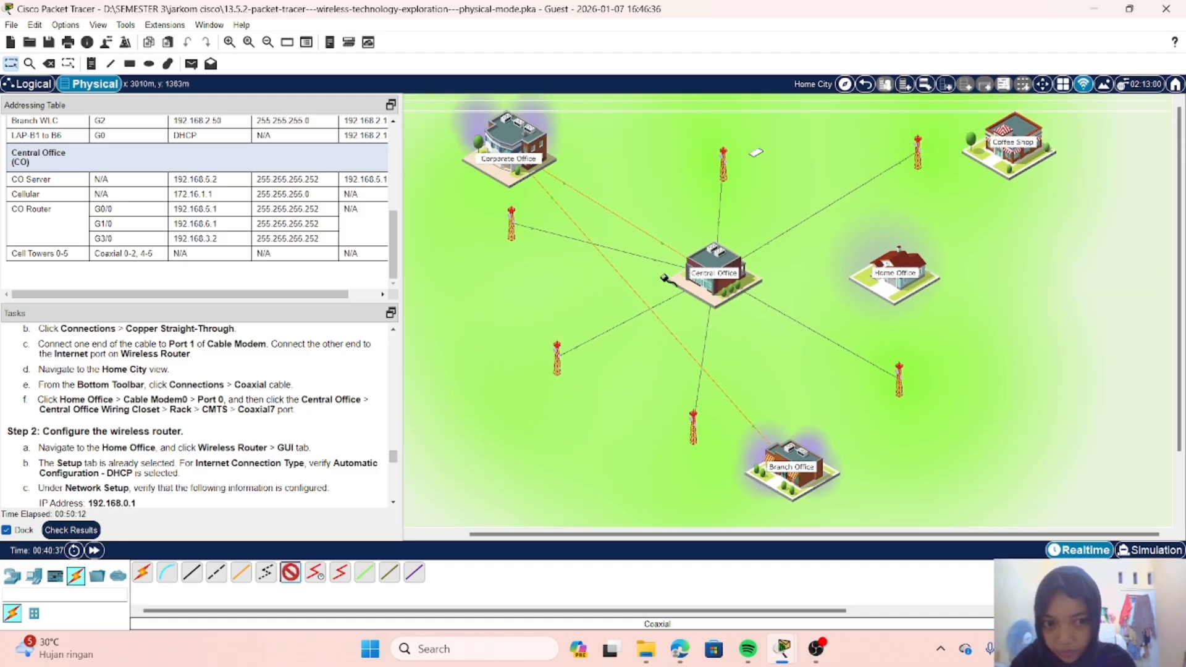
pyautogui.click(904, 273)
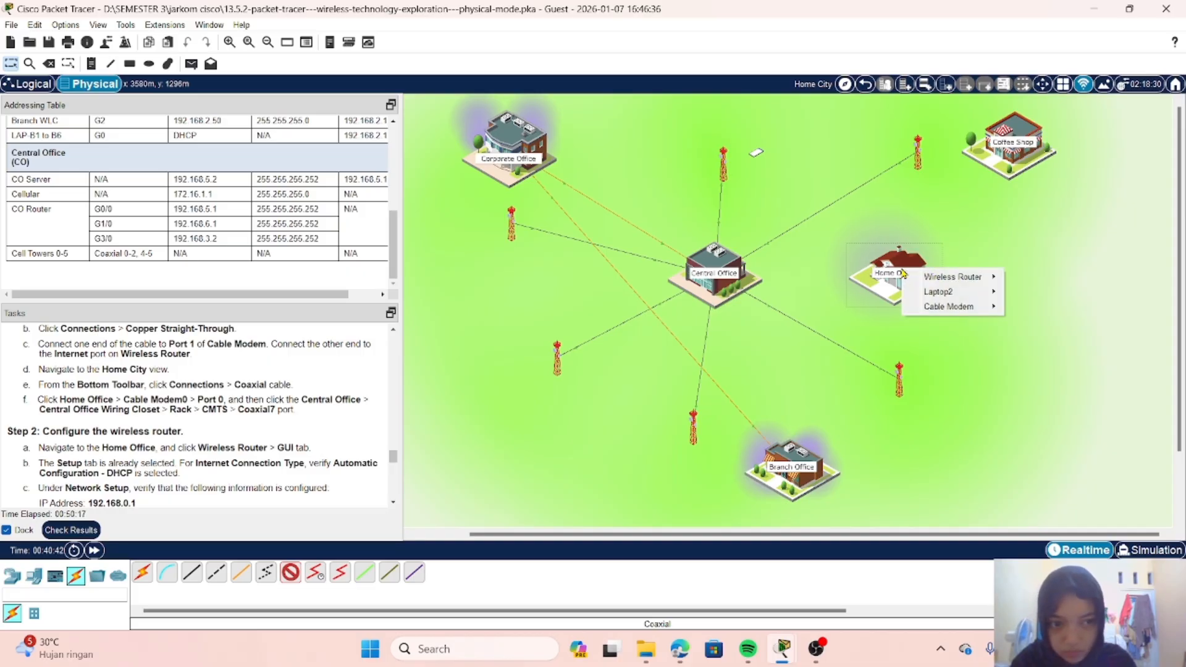
pyautogui.moveTo(959, 308)
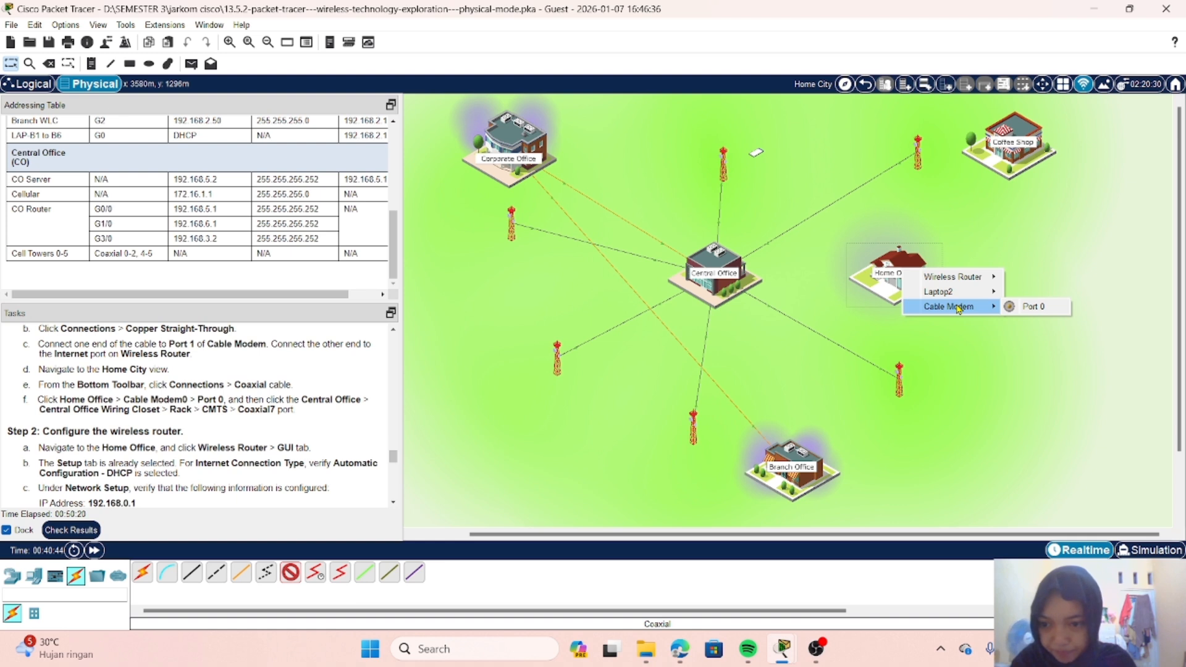
pyautogui.click(1031, 307)
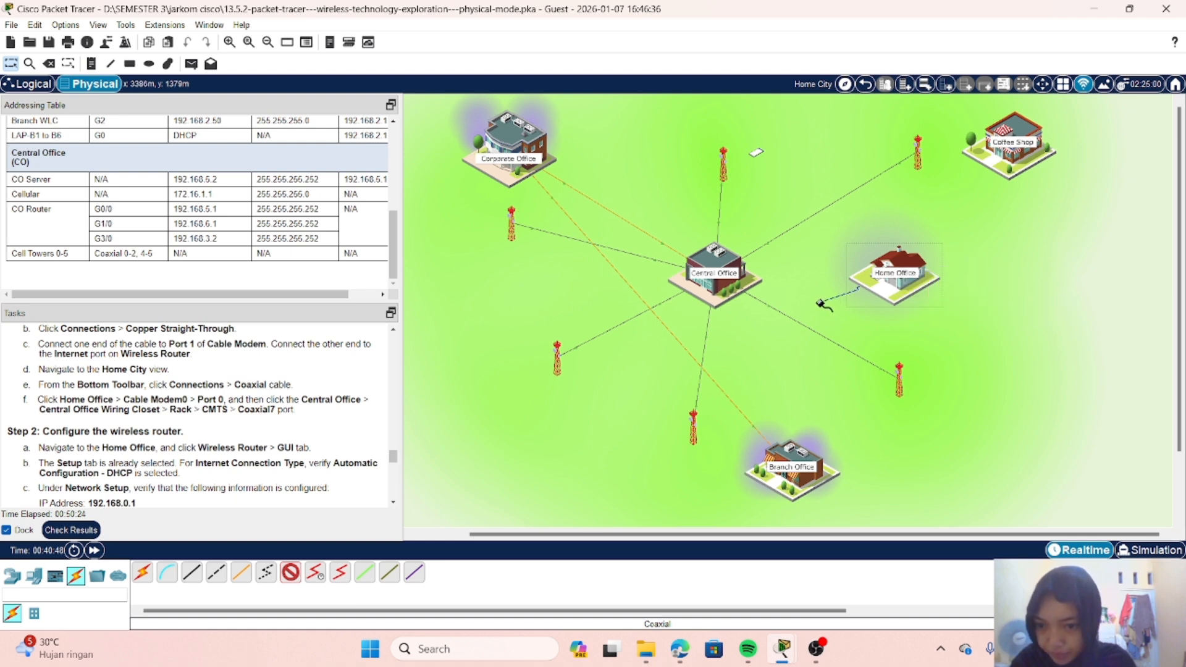
pyautogui.click(894, 276)
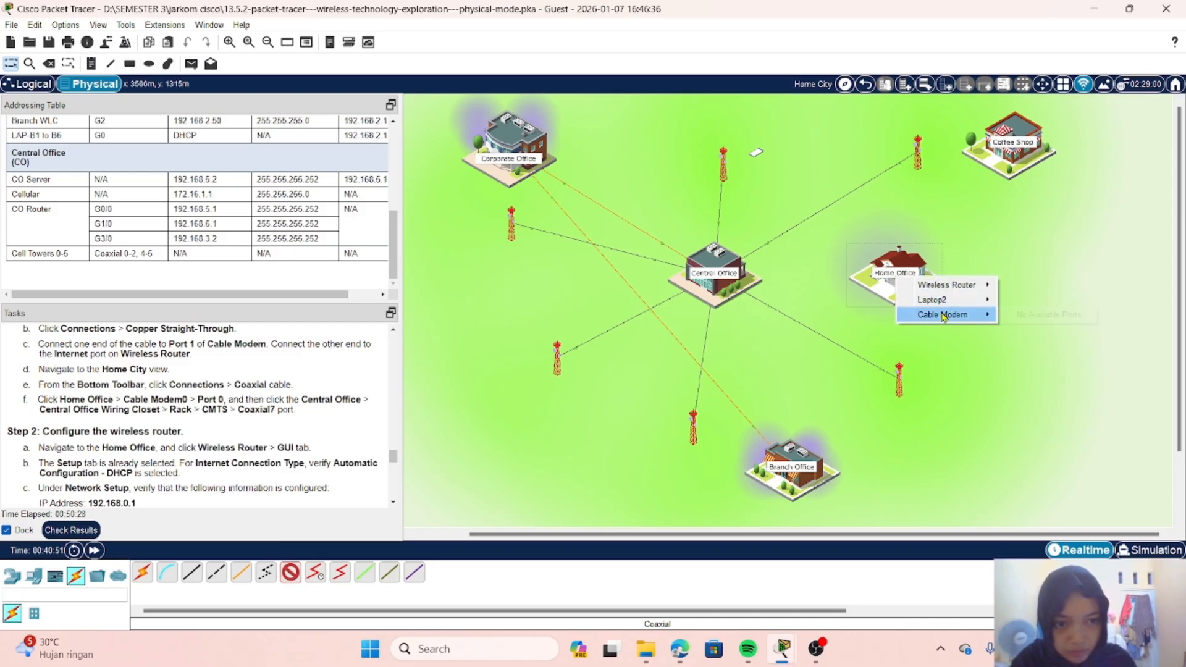
pyautogui.moveTo(982, 315)
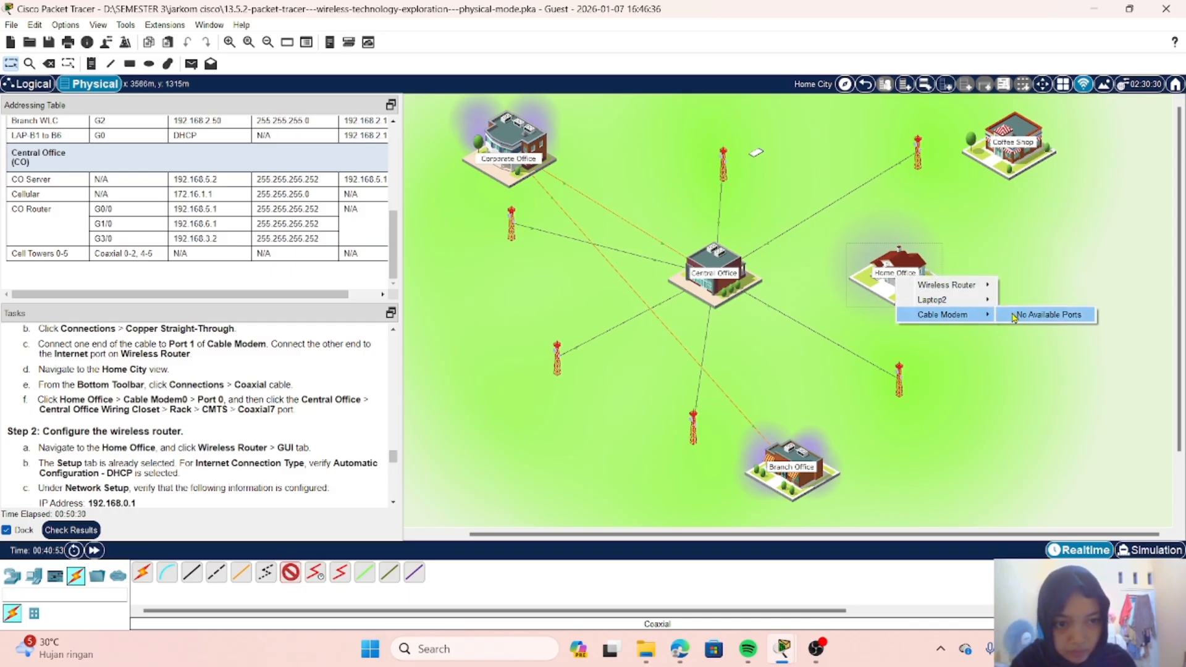
pyautogui.click(994, 351)
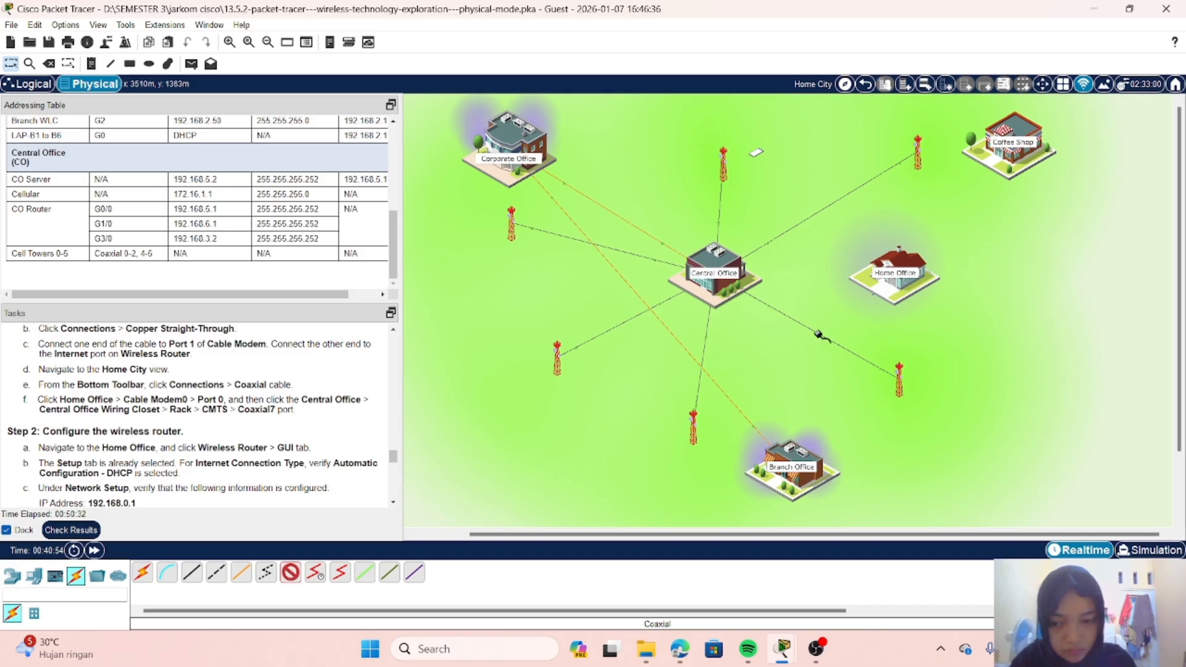
pyautogui.click(560, 351)
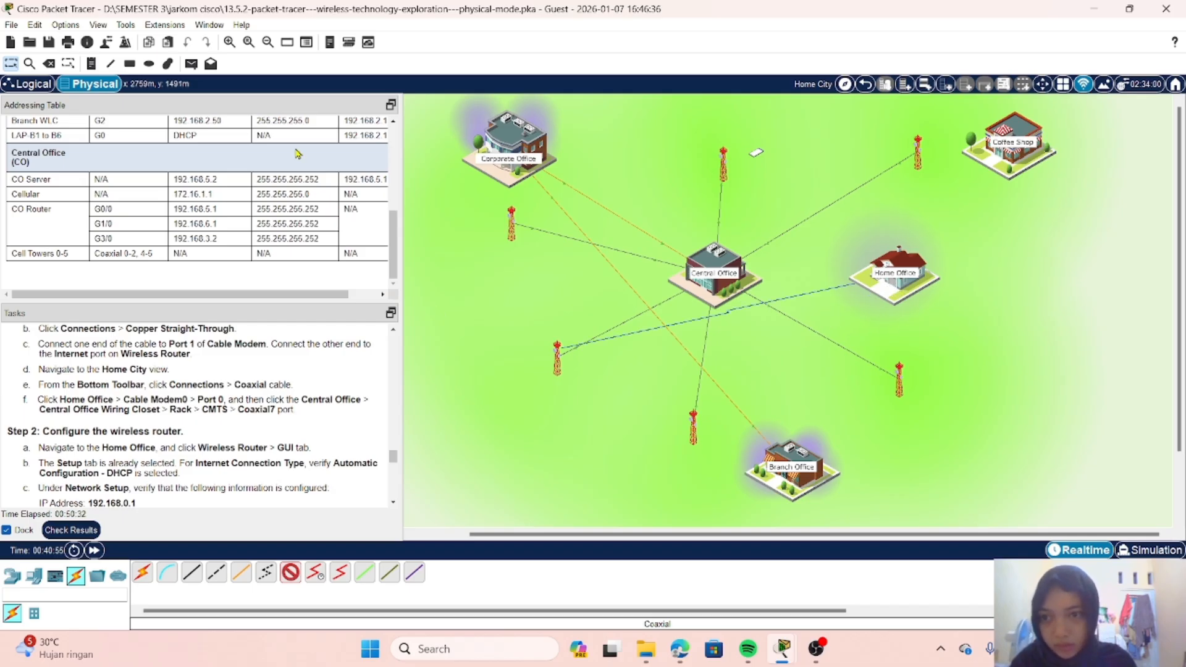
pyautogui.click(68, 63)
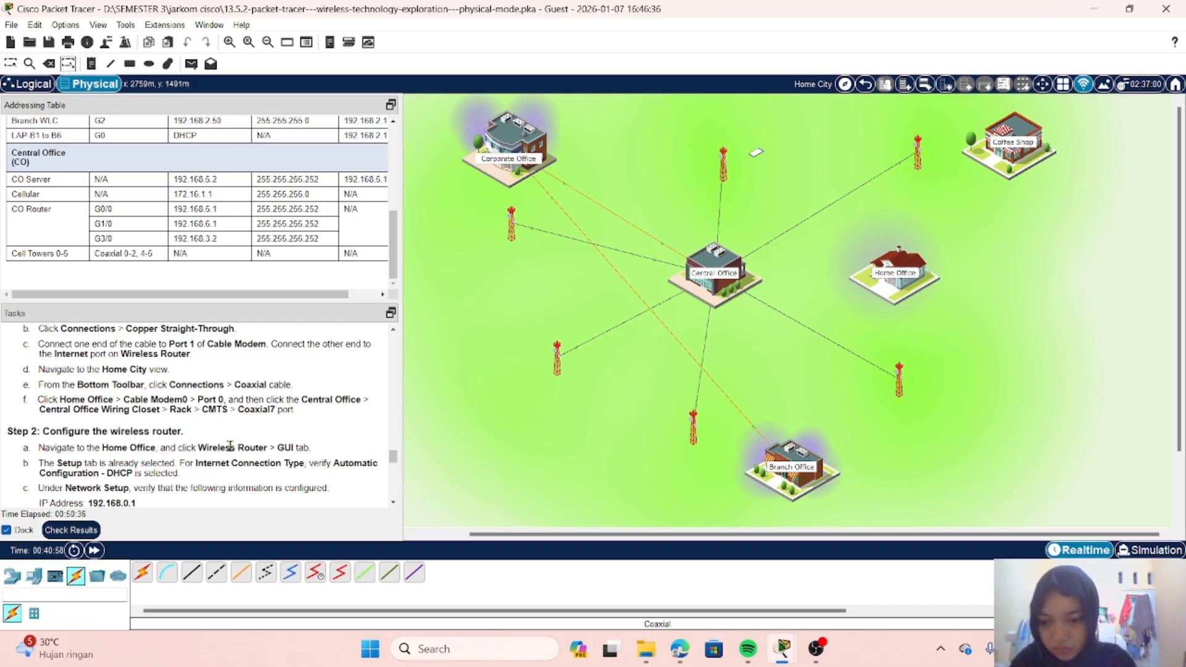
# Step: Connect the Home Office Cable Modem's Port 0 to the CMTS Coaxial7 port in the Central Office Wiring Closet rack with a Coaxial cable
pyautogui.click(291, 572)
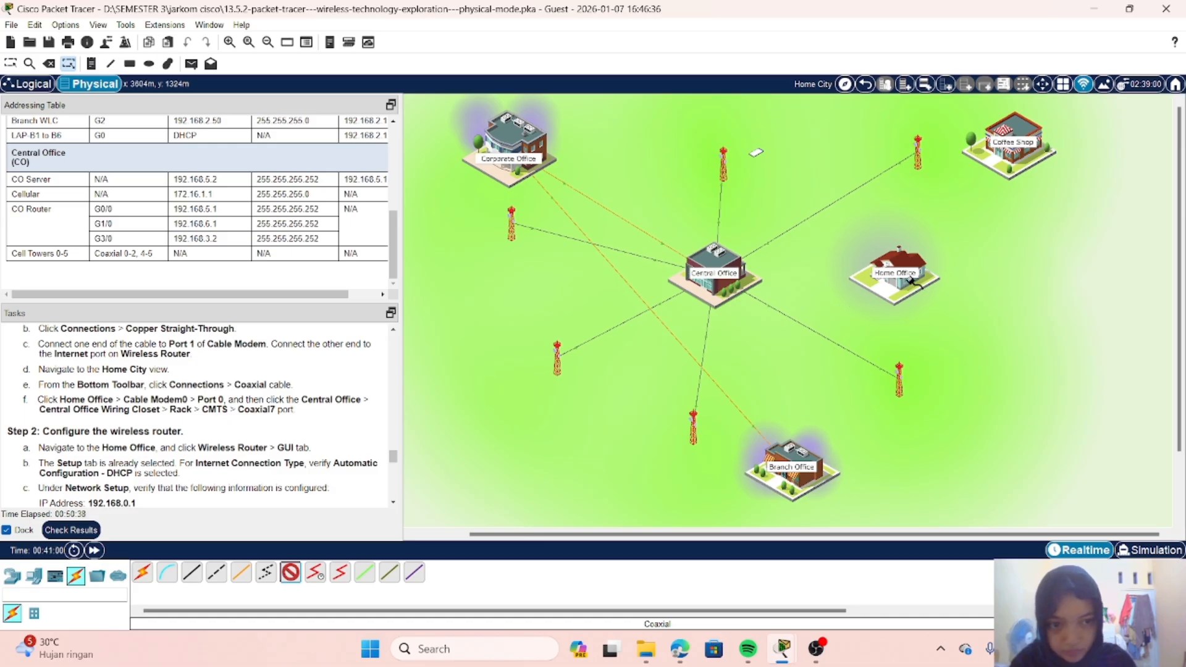
pyautogui.click(915, 283)
pyautogui.moveTo(993, 321)
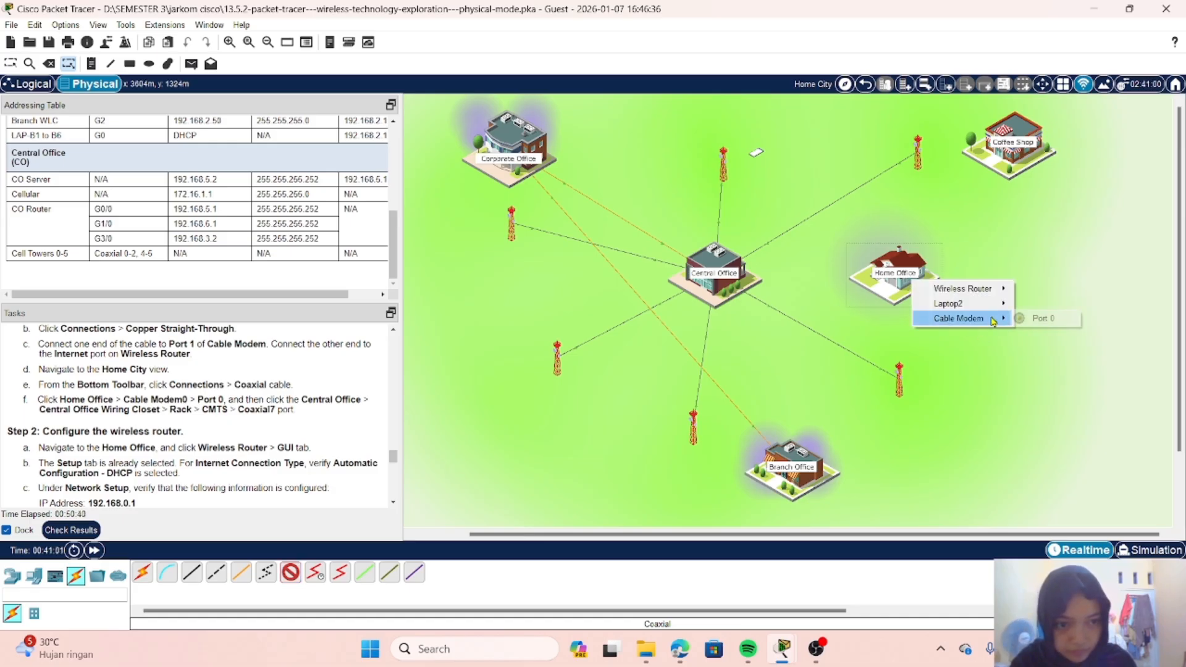
pyautogui.click(1038, 317)
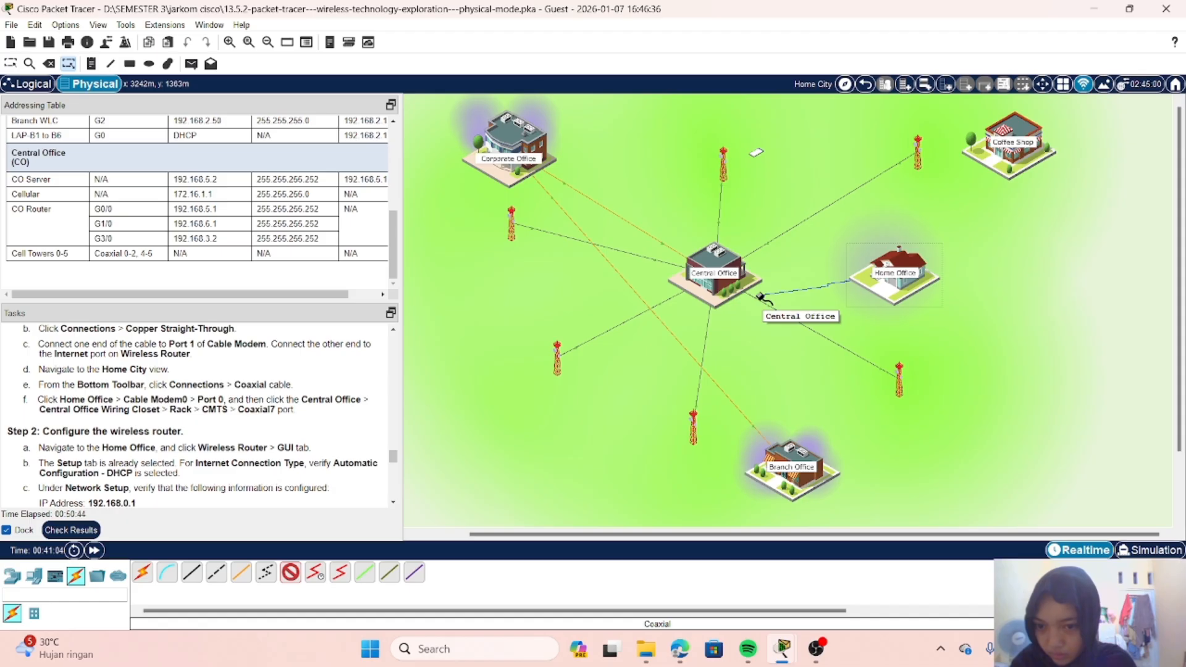
pyautogui.click(746, 284)
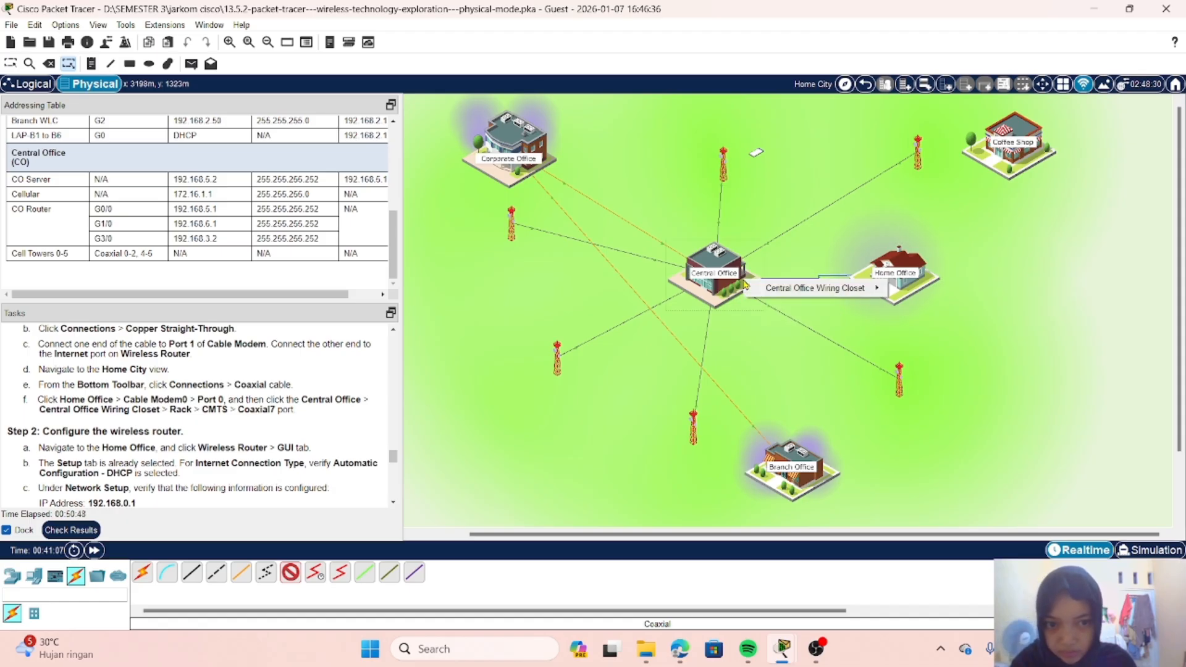
pyautogui.moveTo(828, 289)
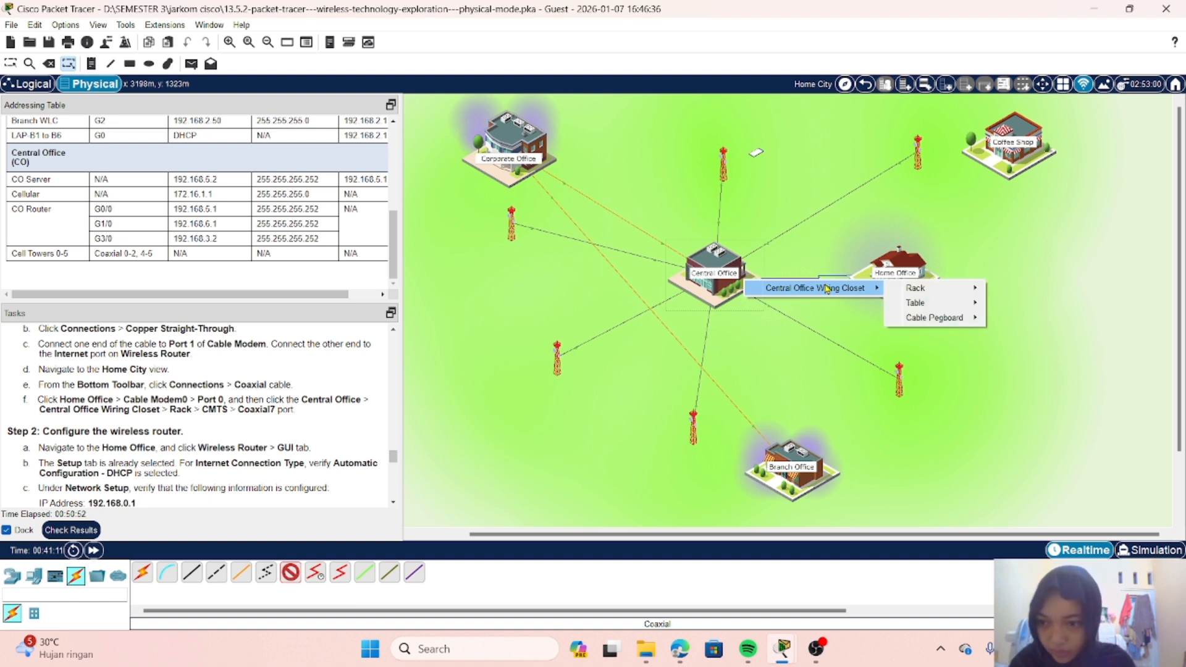
pyautogui.moveTo(934, 293)
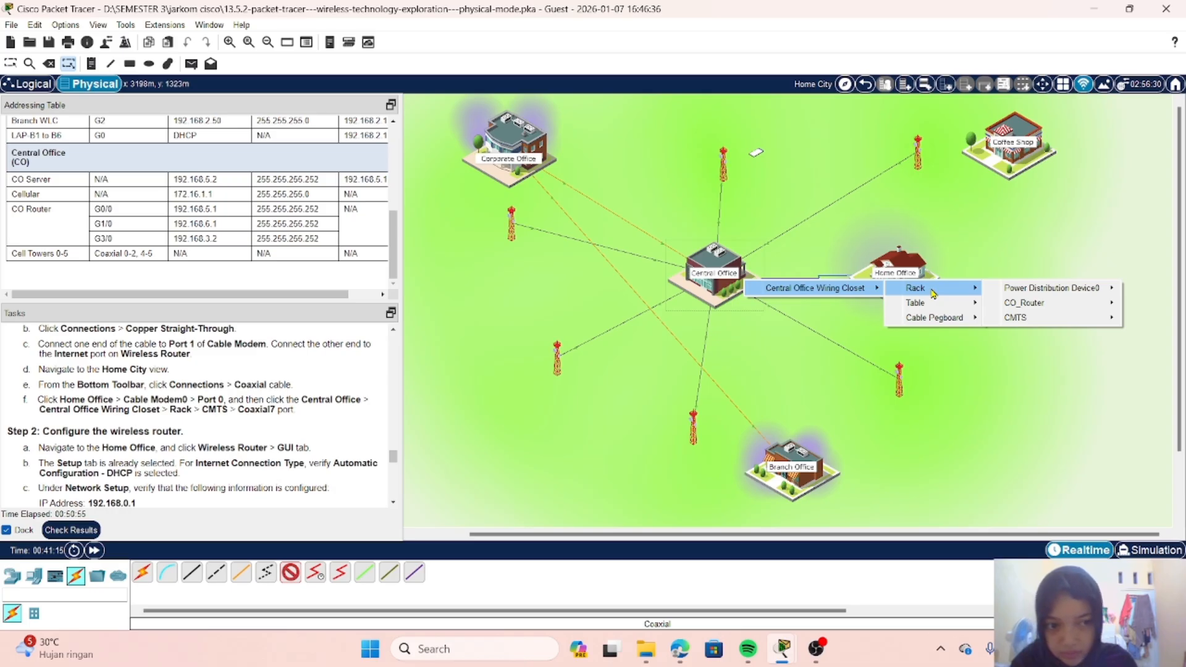
pyautogui.moveTo(1036, 318)
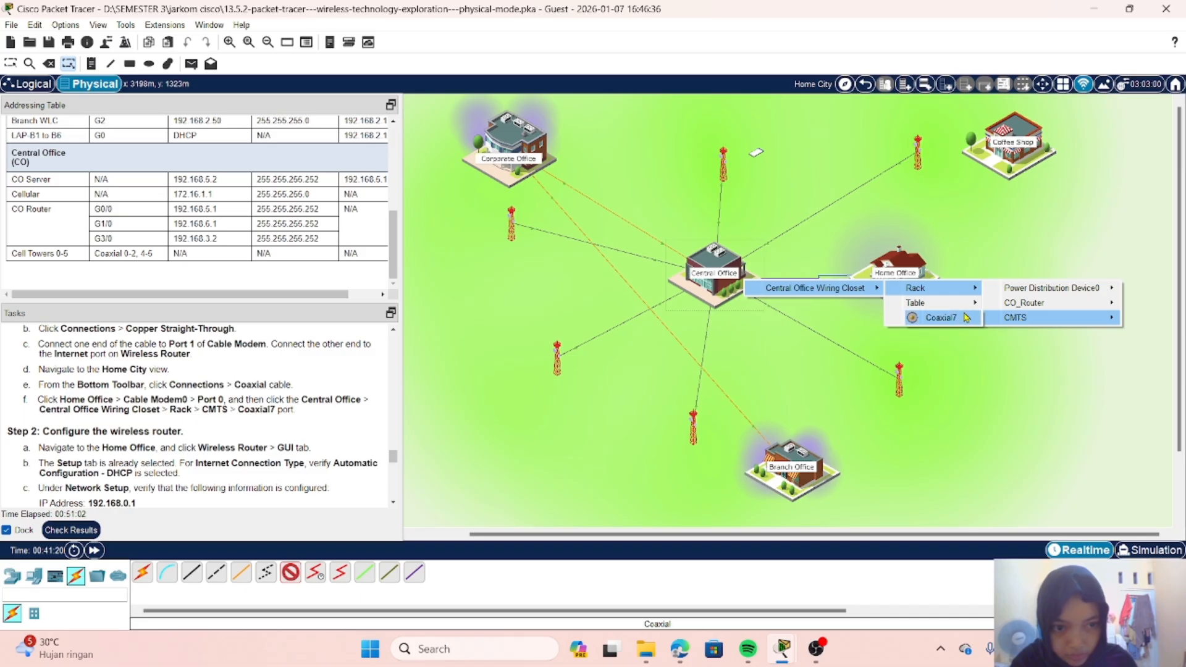
pyautogui.click(940, 317)
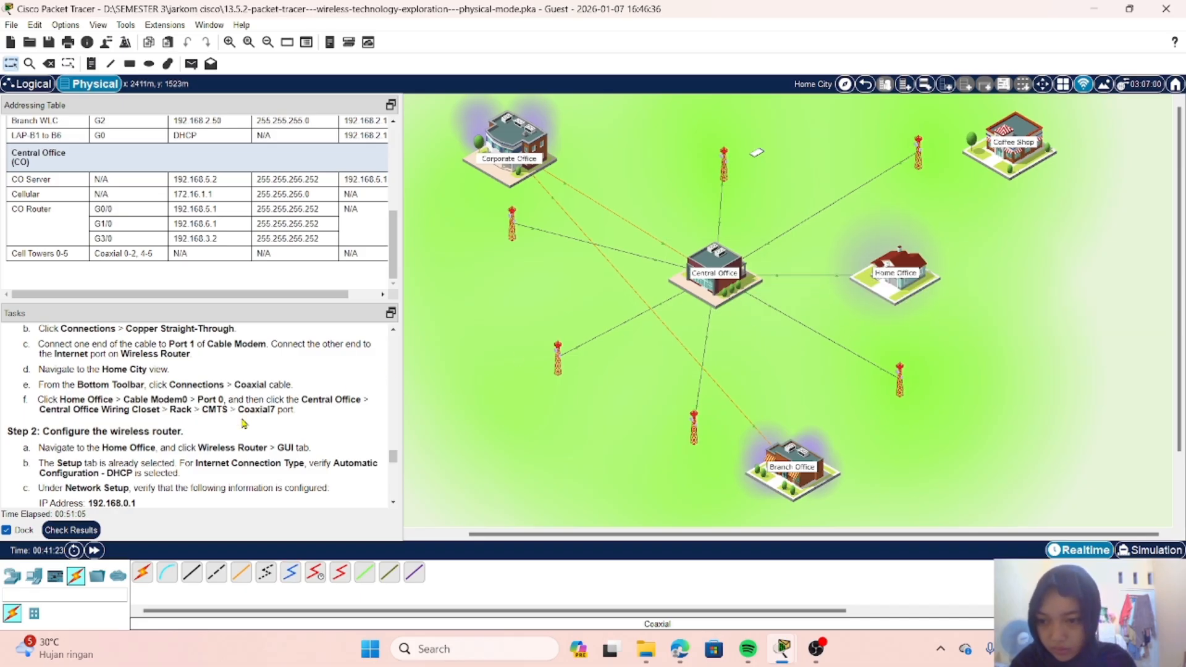
# Step: Enter the Home Office and open the Wireless Router's GUI configuration page
pyautogui.scroll(-3, 244, 424)
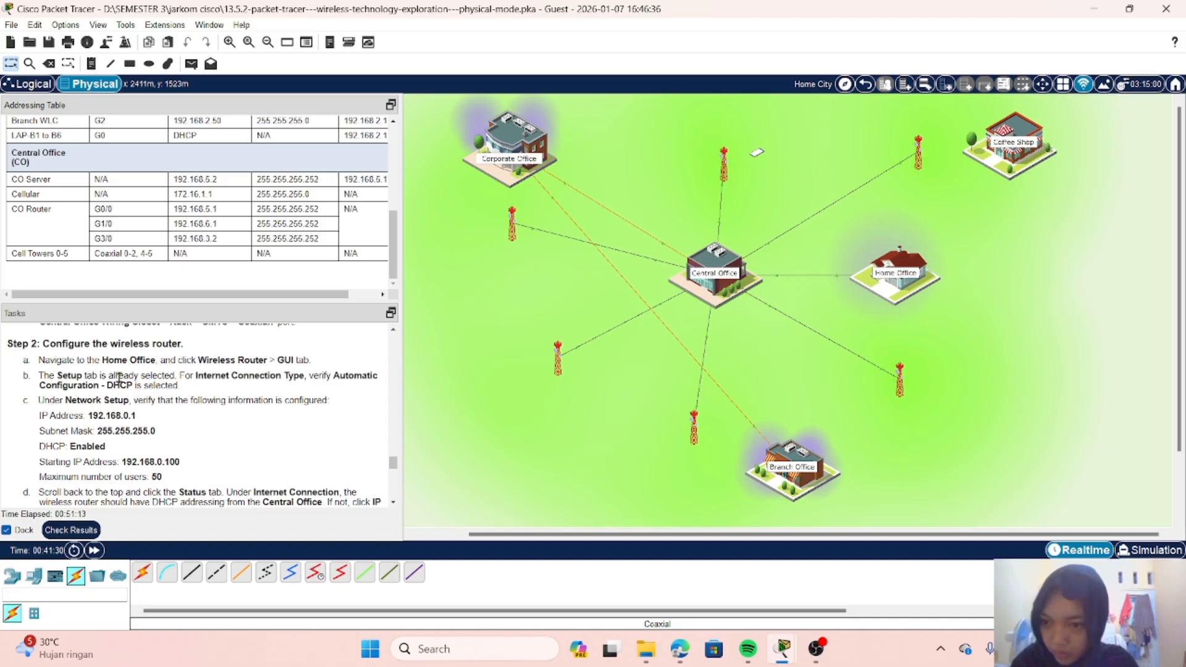
pyautogui.click(897, 265)
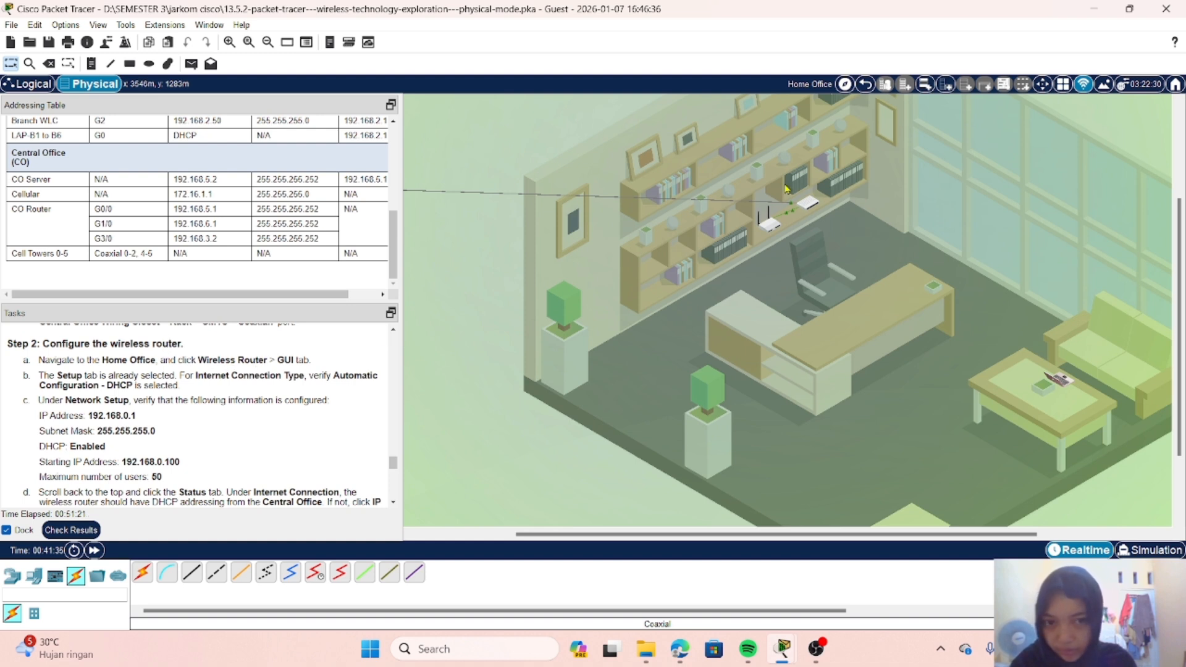
pyautogui.moveTo(774, 227)
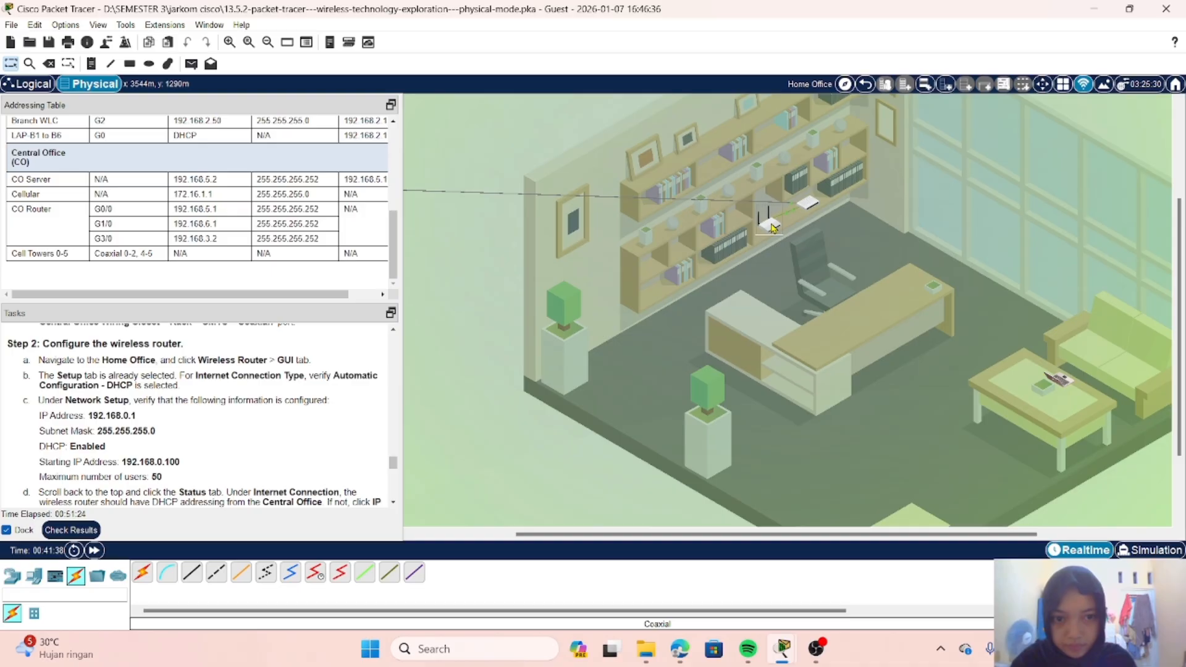
pyautogui.click(773, 228)
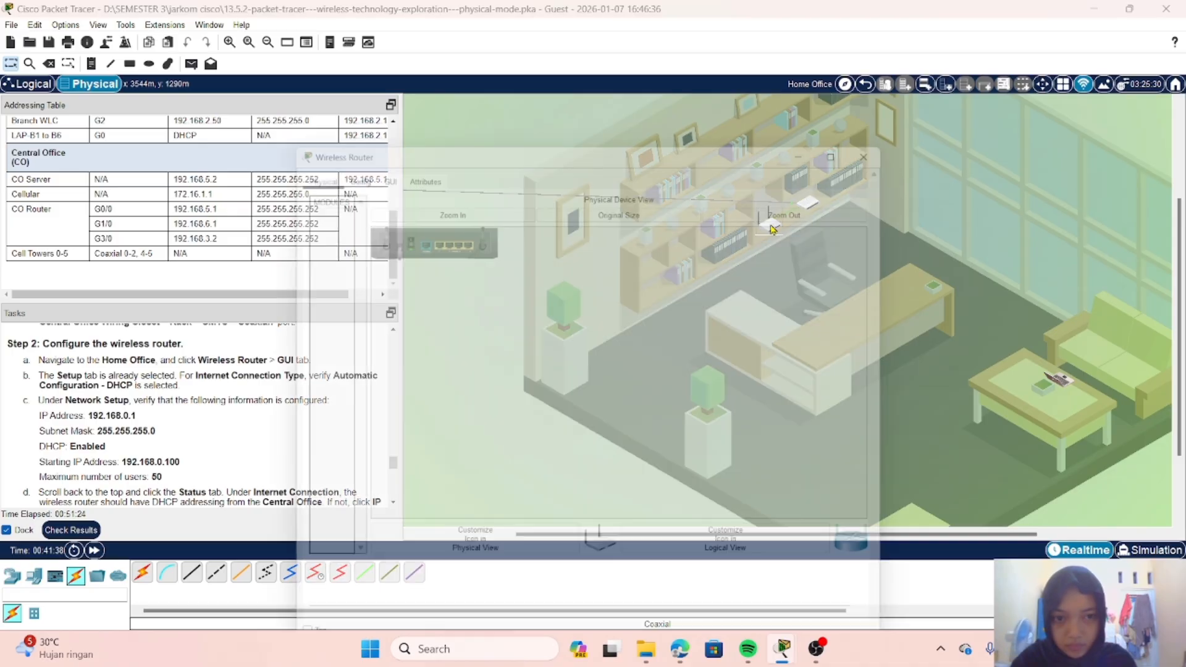
pyautogui.moveTo(544, 141); pyautogui.dragTo(705, 114)
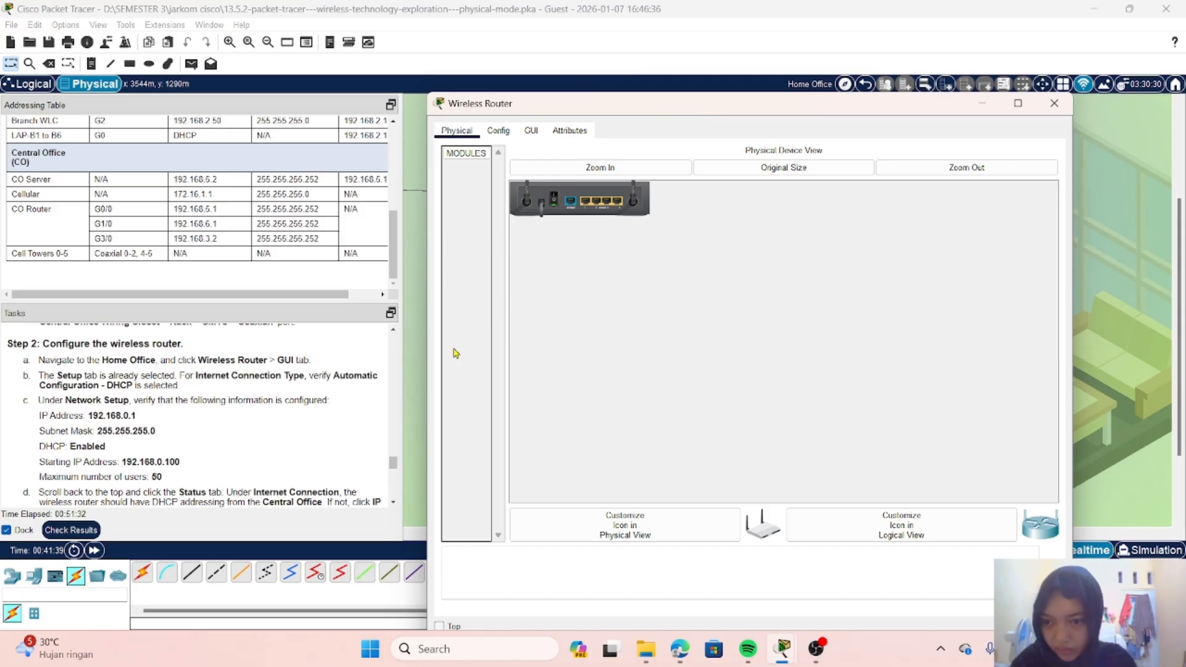
pyautogui.scroll(-1, 290, 397)
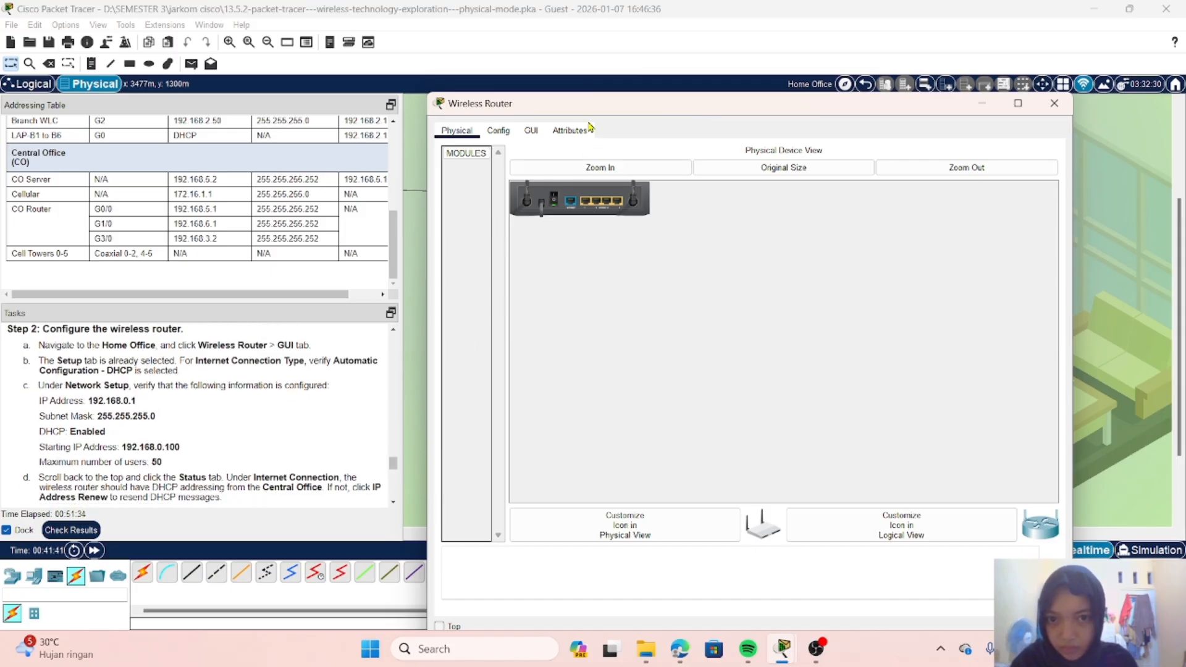
pyautogui.click(530, 131)
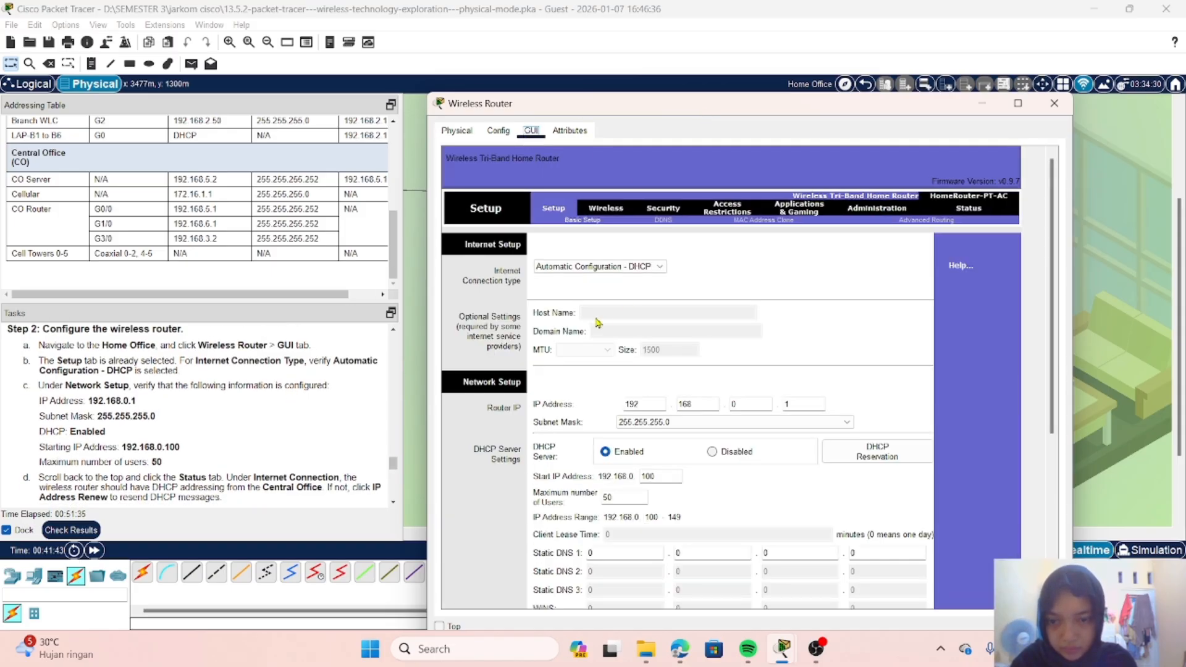
# Step: Check the Wireless Router's Internet connection type, IP address, subnet mask and DHCP server settings against the task instructions
pyautogui.scroll(-1, 242, 405)
pyautogui.scroll(-1, 242, 405)
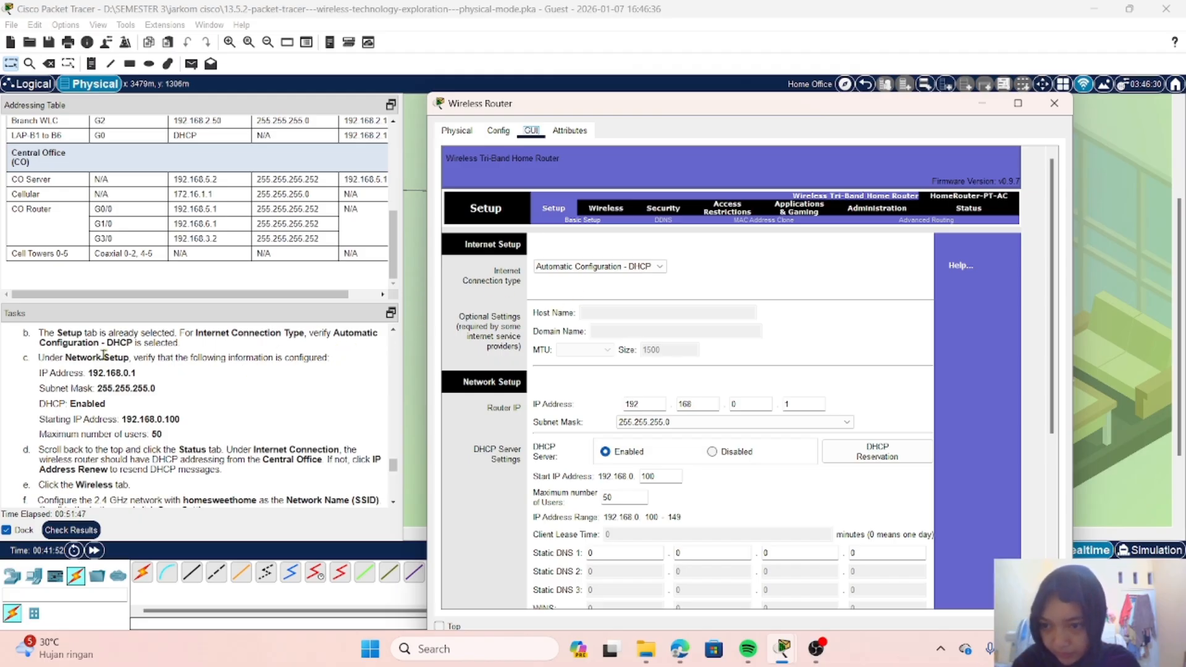
pyautogui.scroll(-1, 103, 357)
pyautogui.scroll(-1, 103, 354)
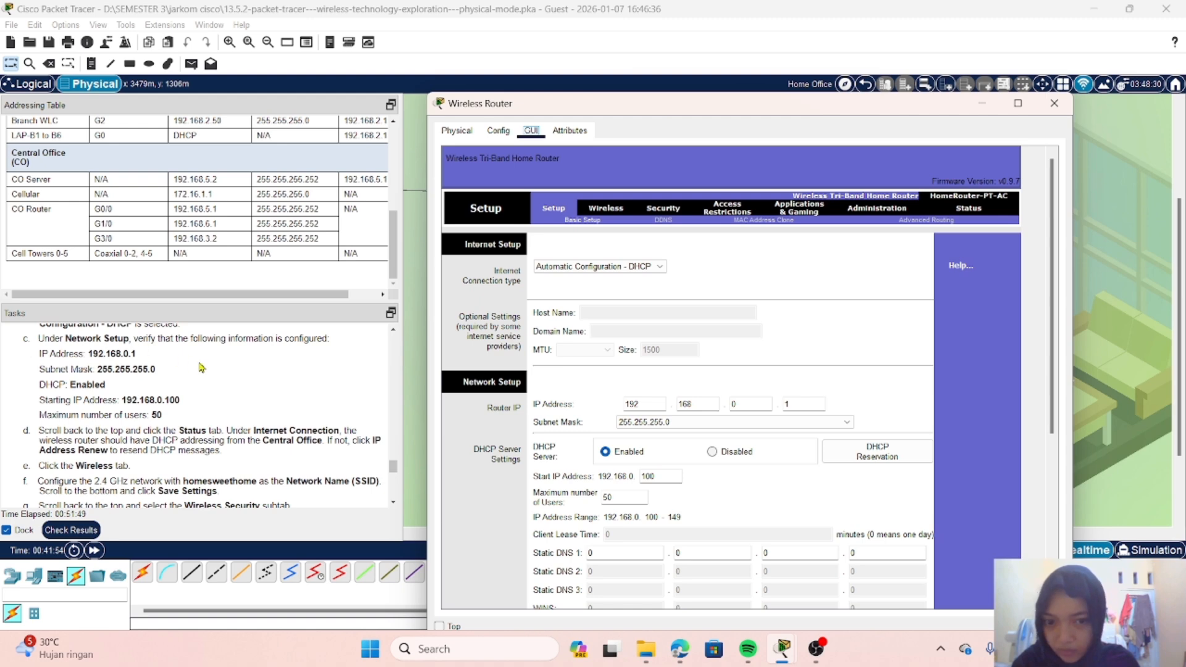
pyautogui.scroll(-1, 598, 376)
pyautogui.scroll(-2, 598, 375)
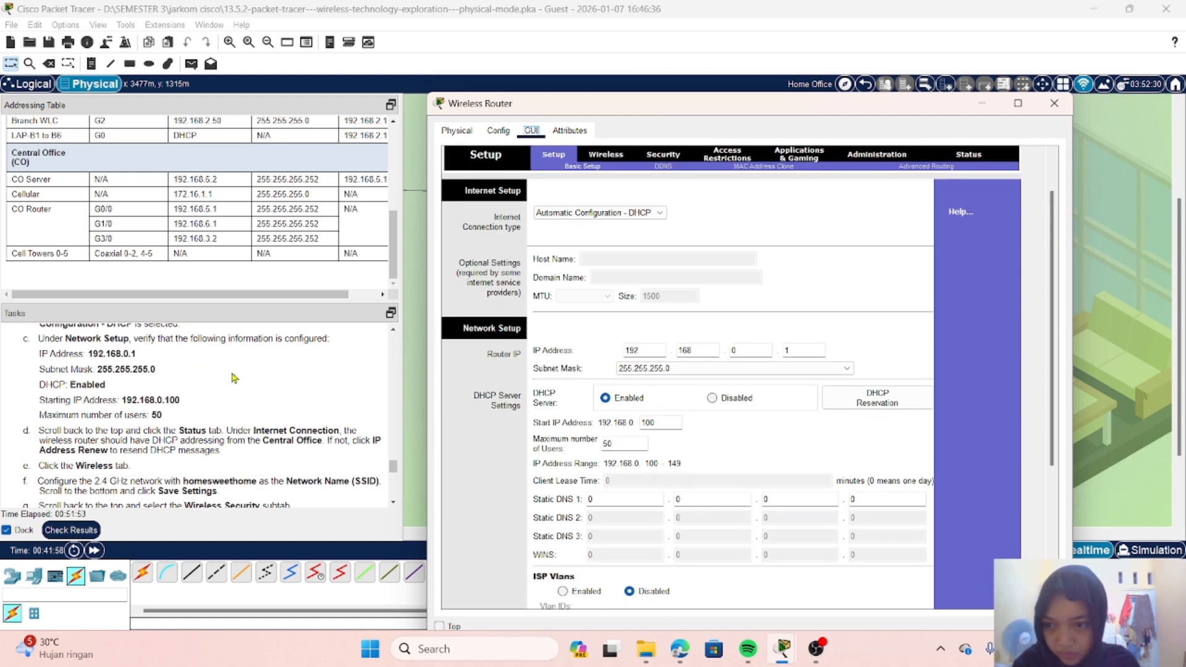
pyautogui.scroll(-2, 235, 379)
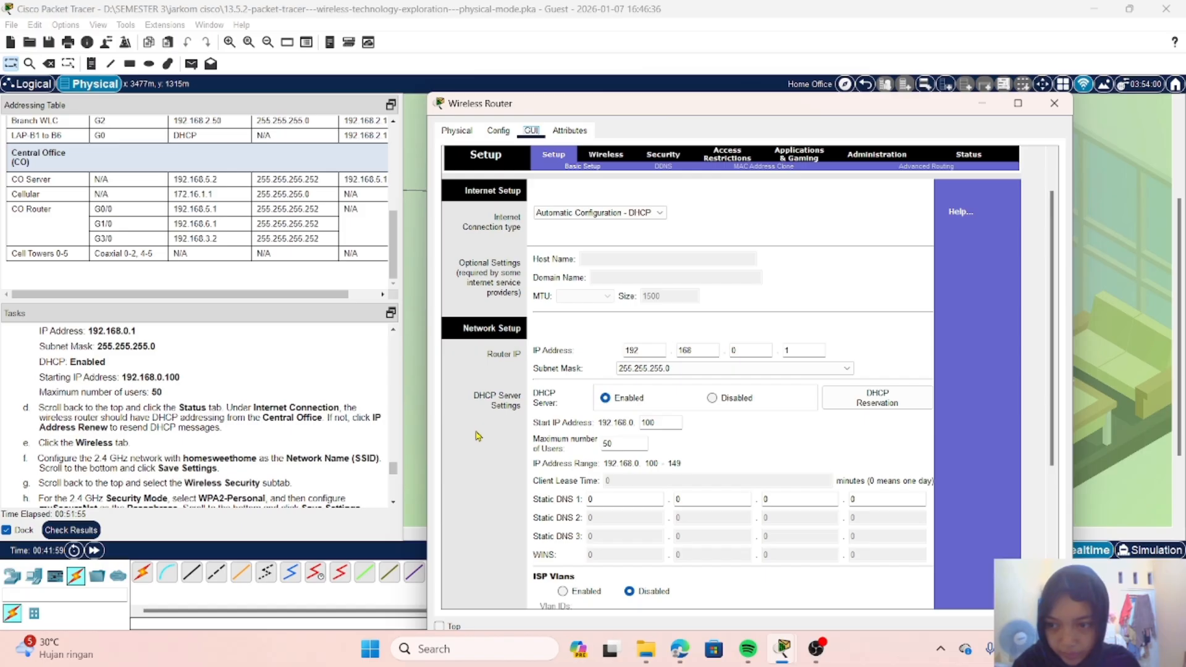
pyautogui.scroll(-3, 478, 436)
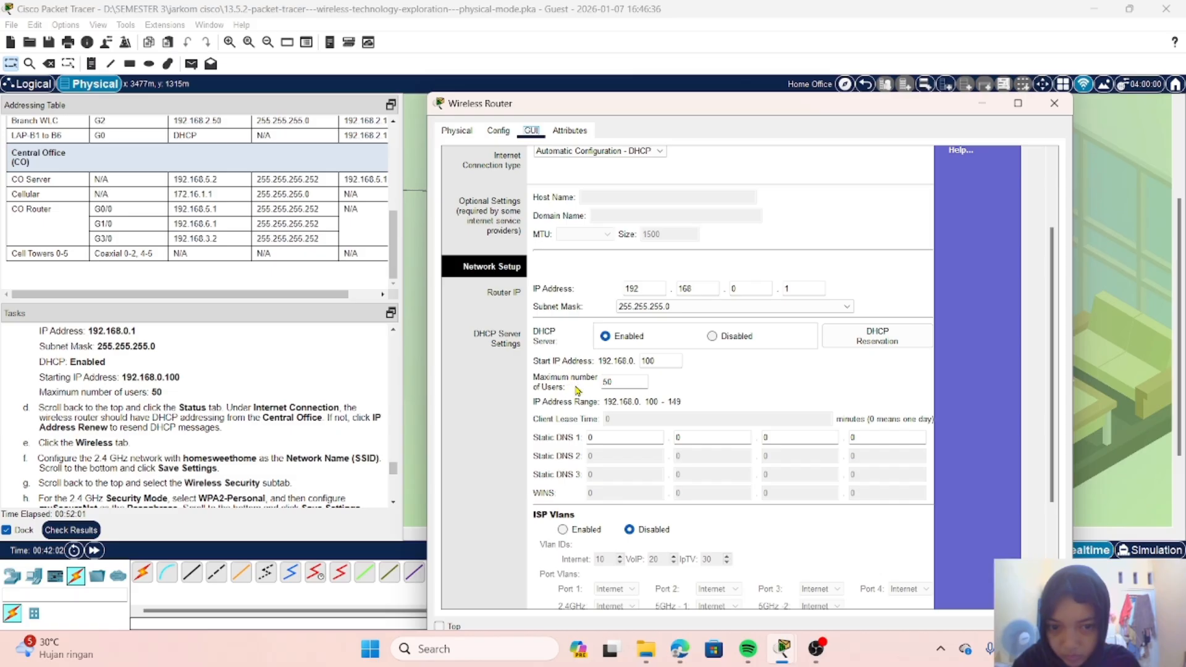
# Step: Review the remaining router instructions and open the Wireless Router's basic wireless settings
pyautogui.scroll(-2, 262, 377)
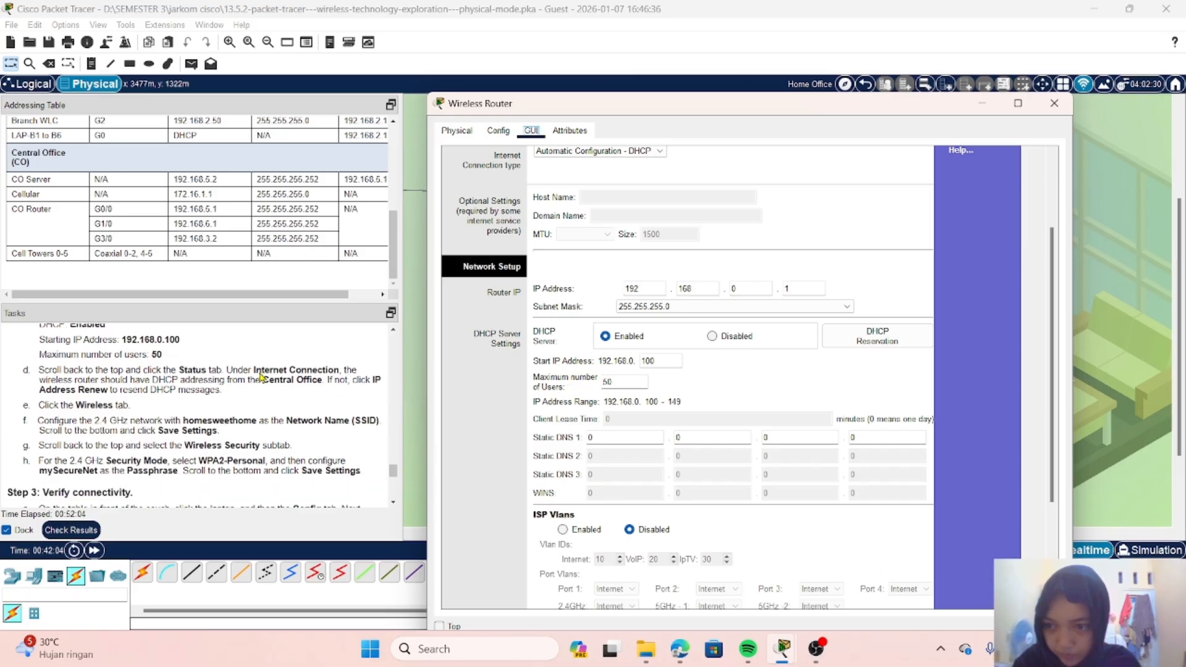
pyautogui.scroll(-1, 262, 376)
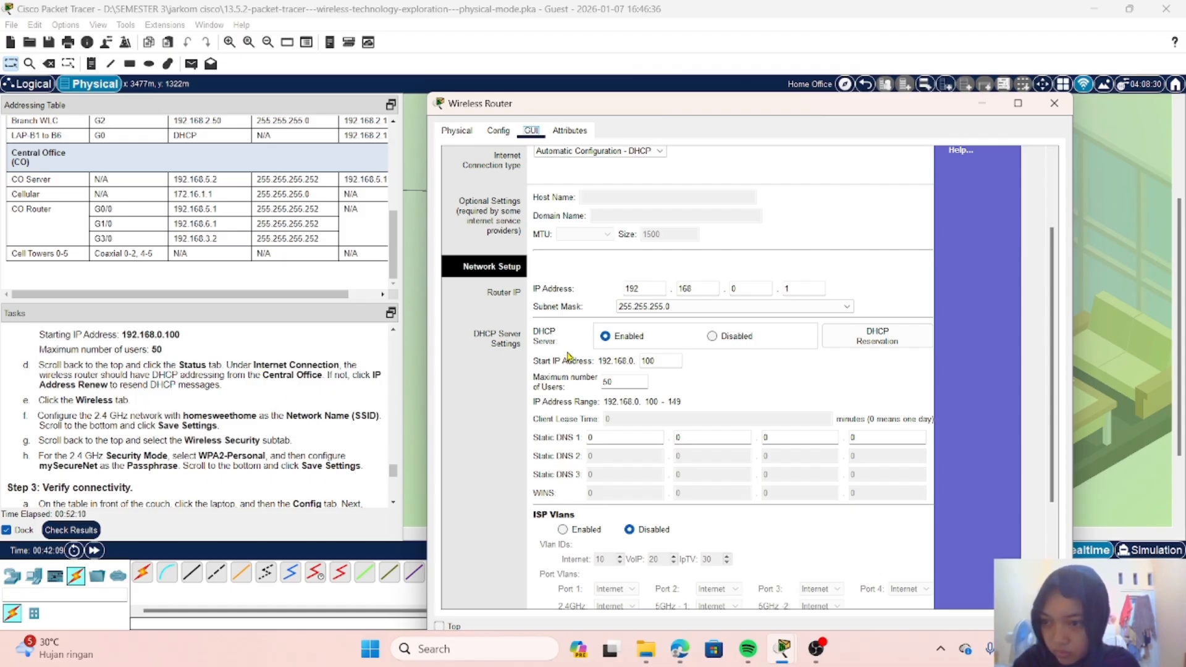
pyautogui.scroll(2, 569, 357)
pyautogui.scroll(2, 569, 357)
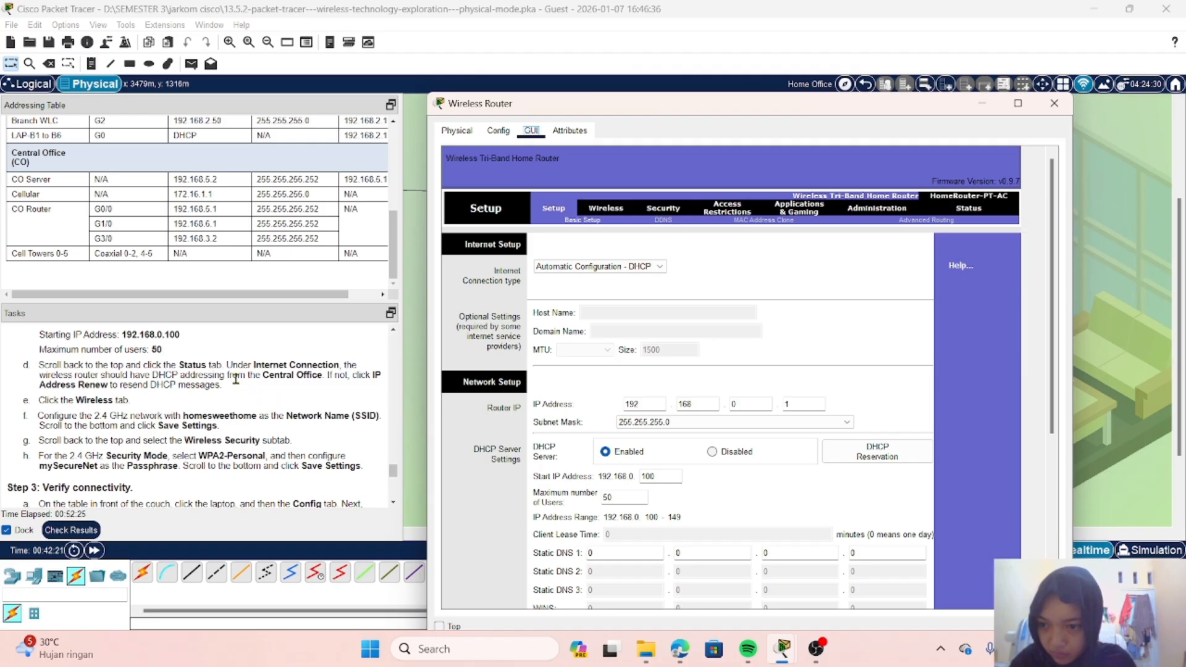
pyautogui.click(613, 212)
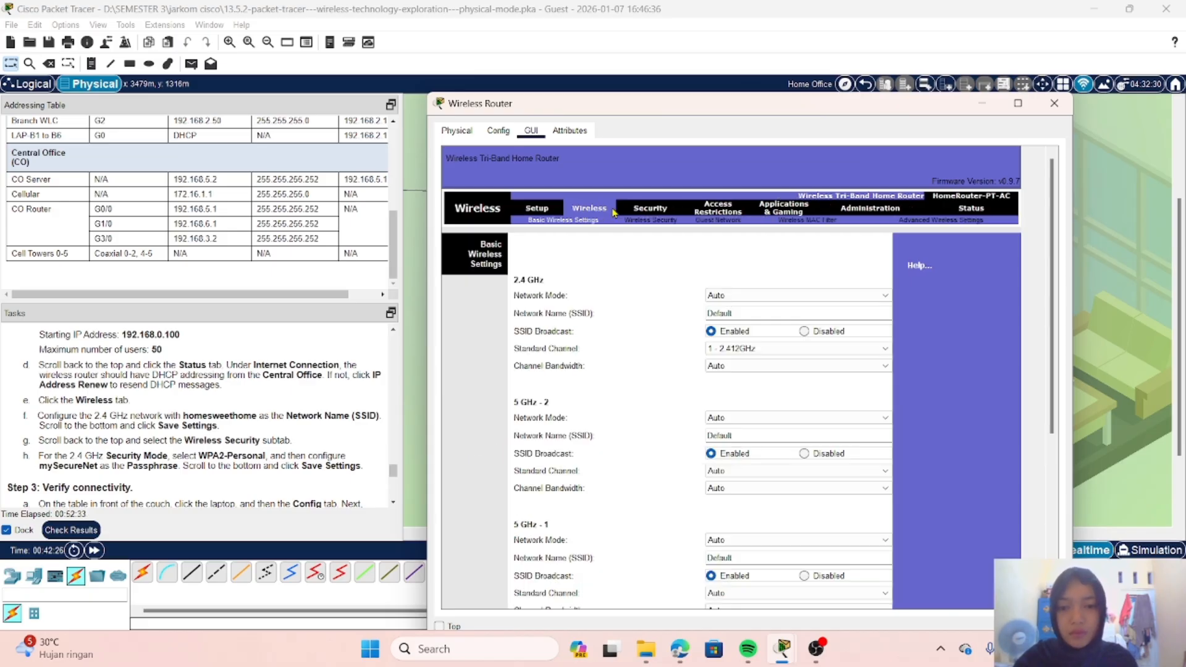
pyautogui.scroll(-1, 232, 419)
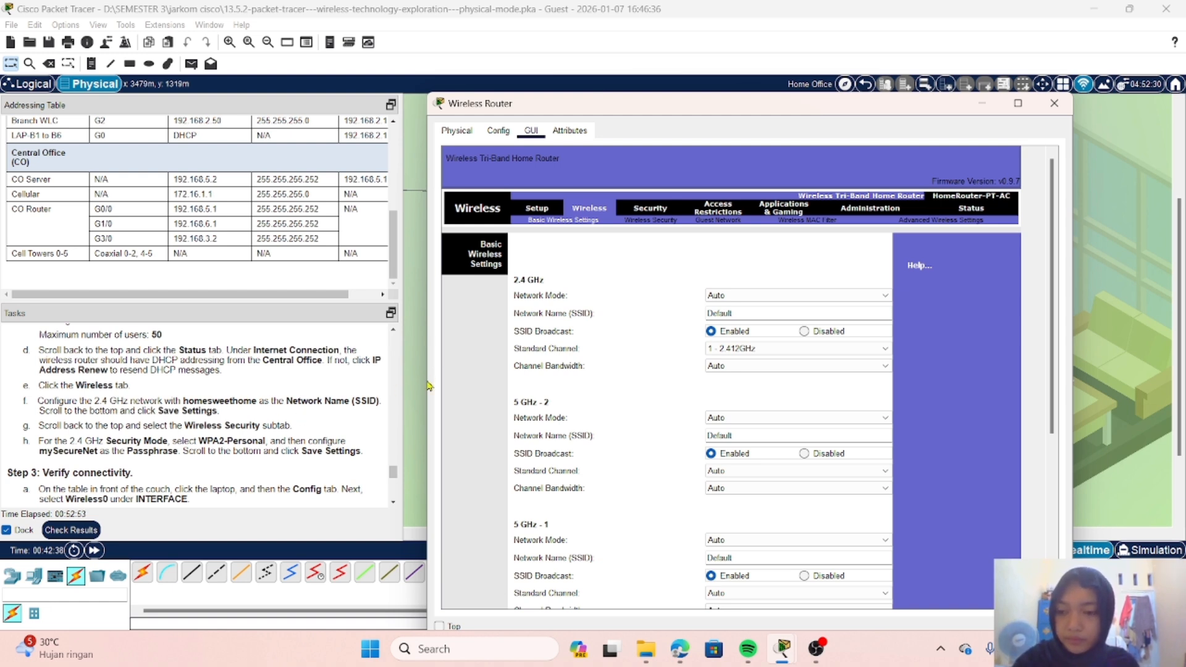
# Step: Set the 2.4 GHz Network Name (SSID) to homesweethome and save the router settings
pyautogui.doubleClick(752, 310)
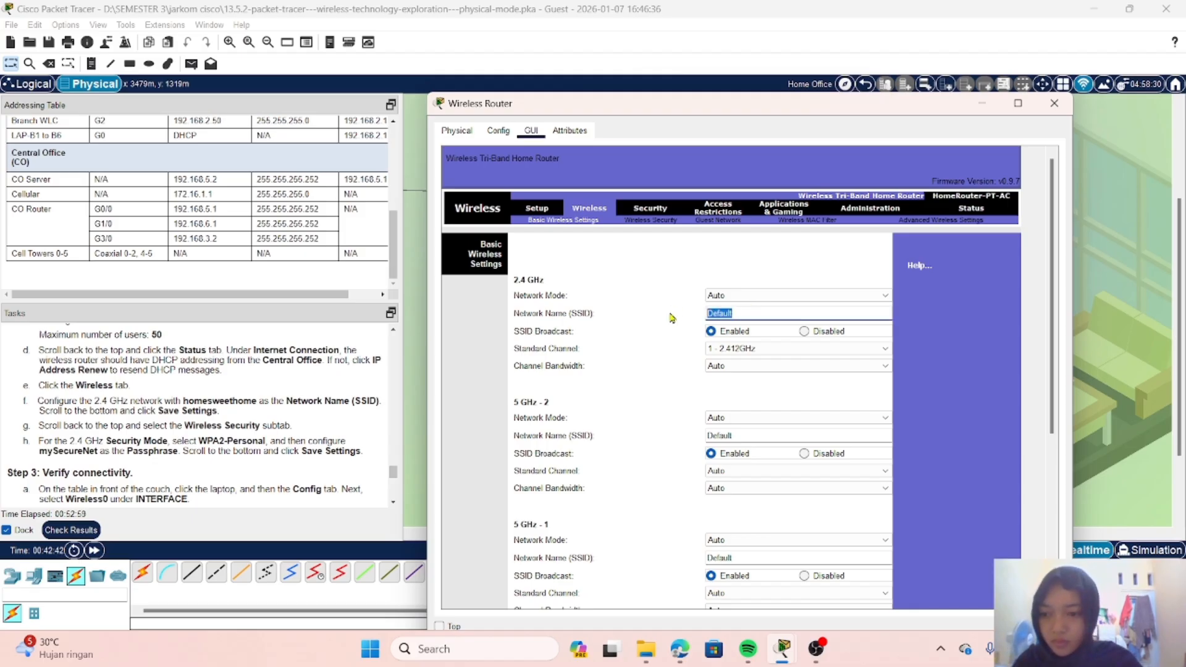
pyautogui.write('home')
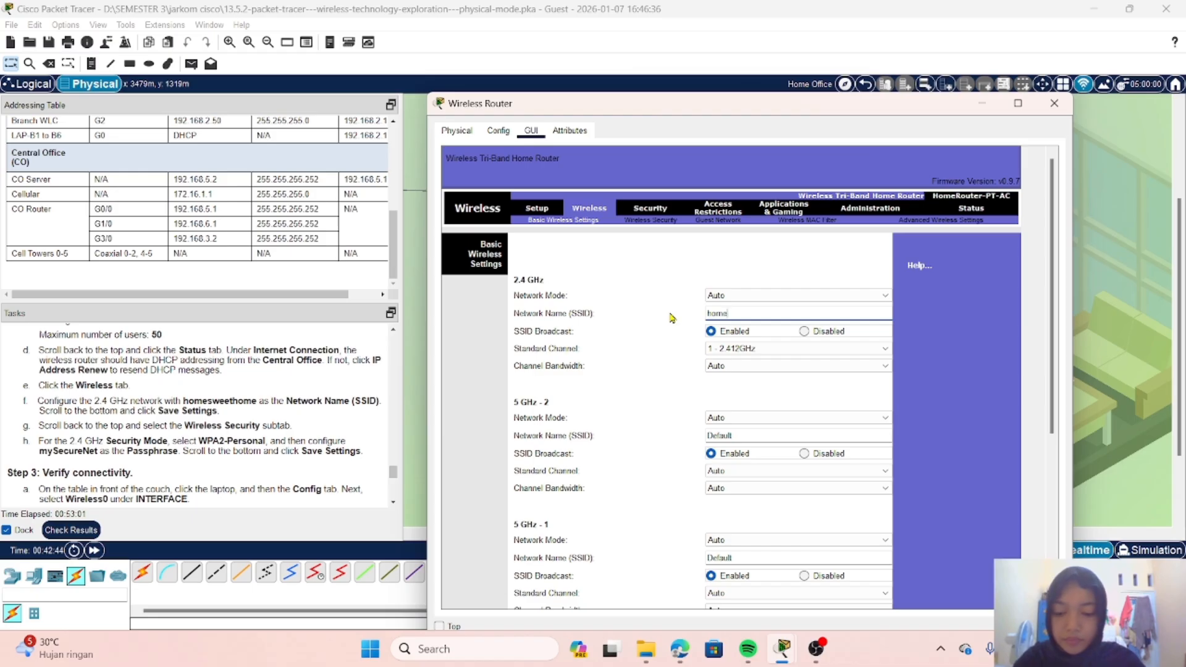
pyautogui.write('sw')
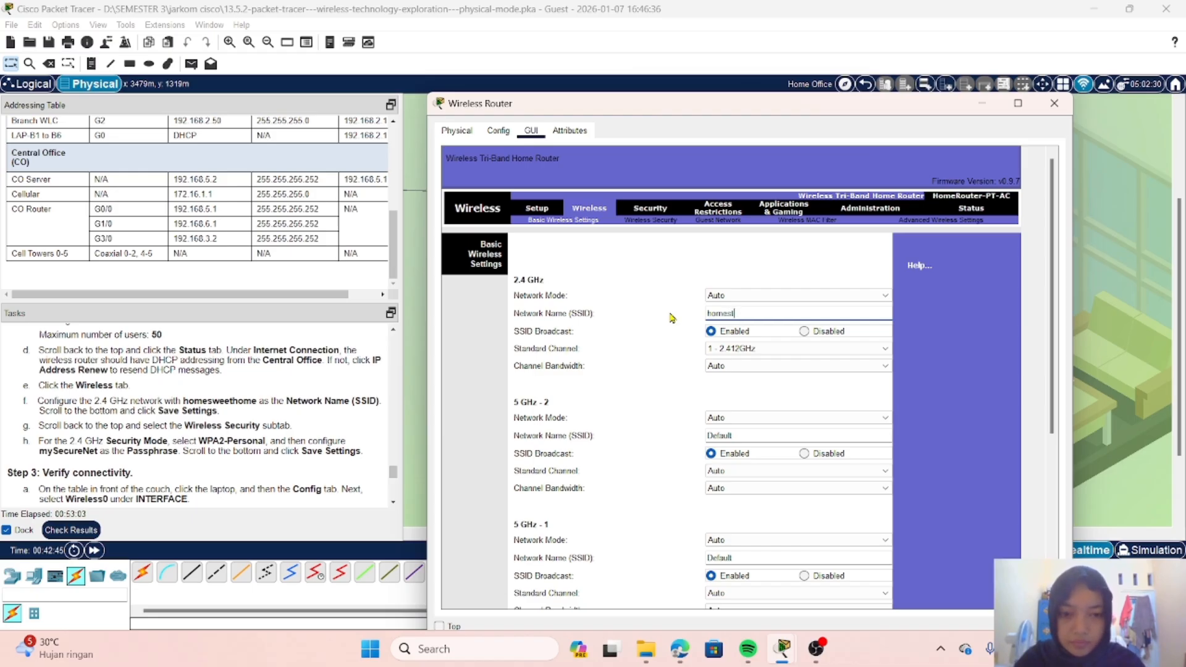
pyautogui.write('ee')
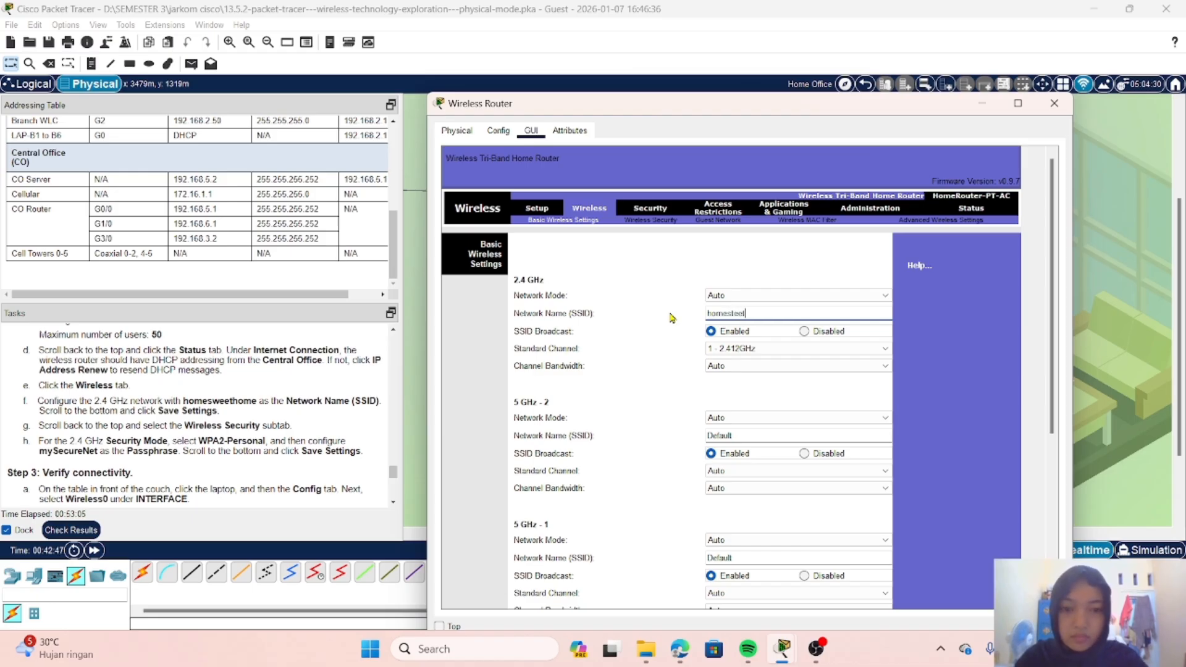
pyautogui.write('w')
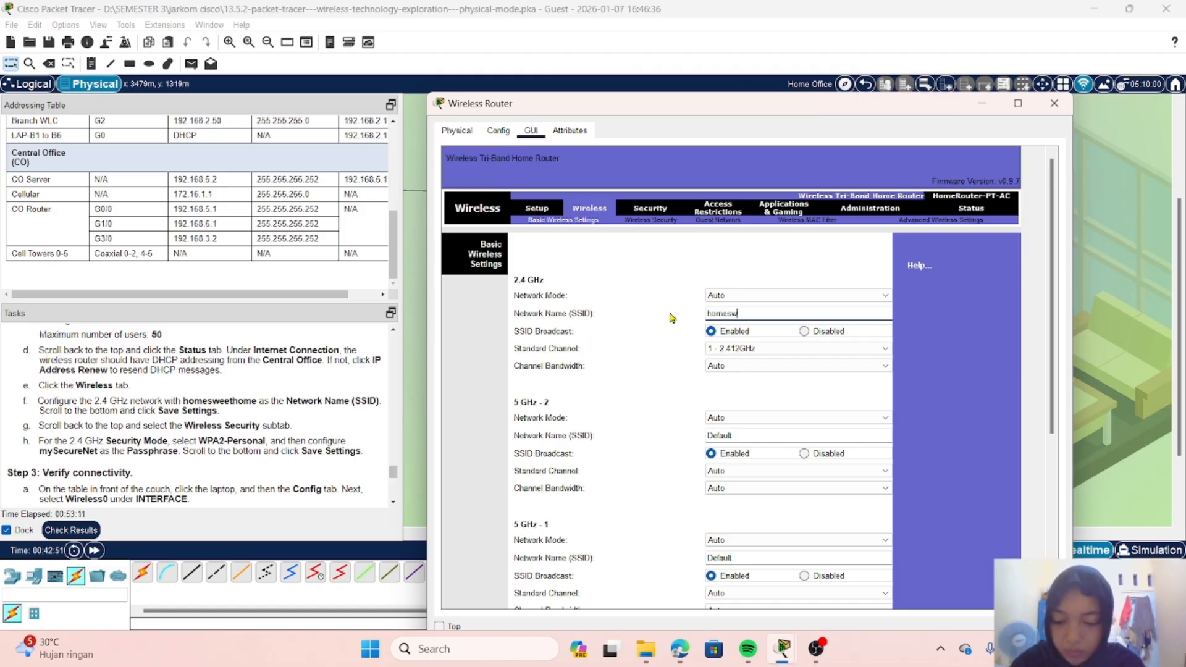
pyautogui.write('eeth')
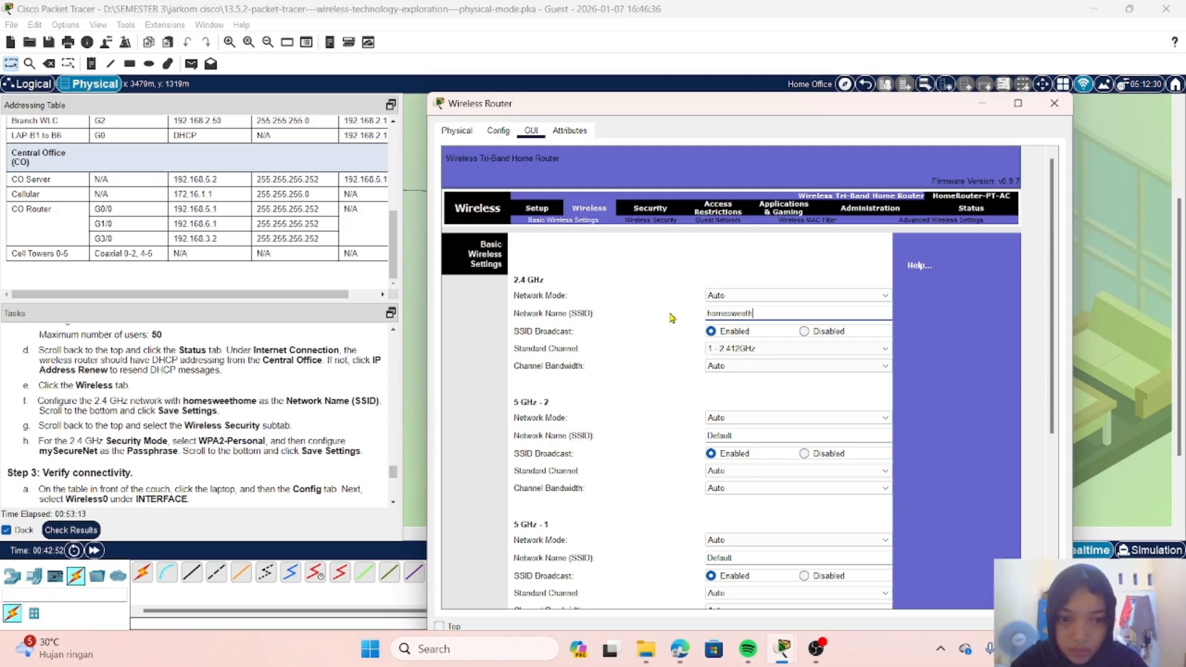
pyautogui.write('ome')
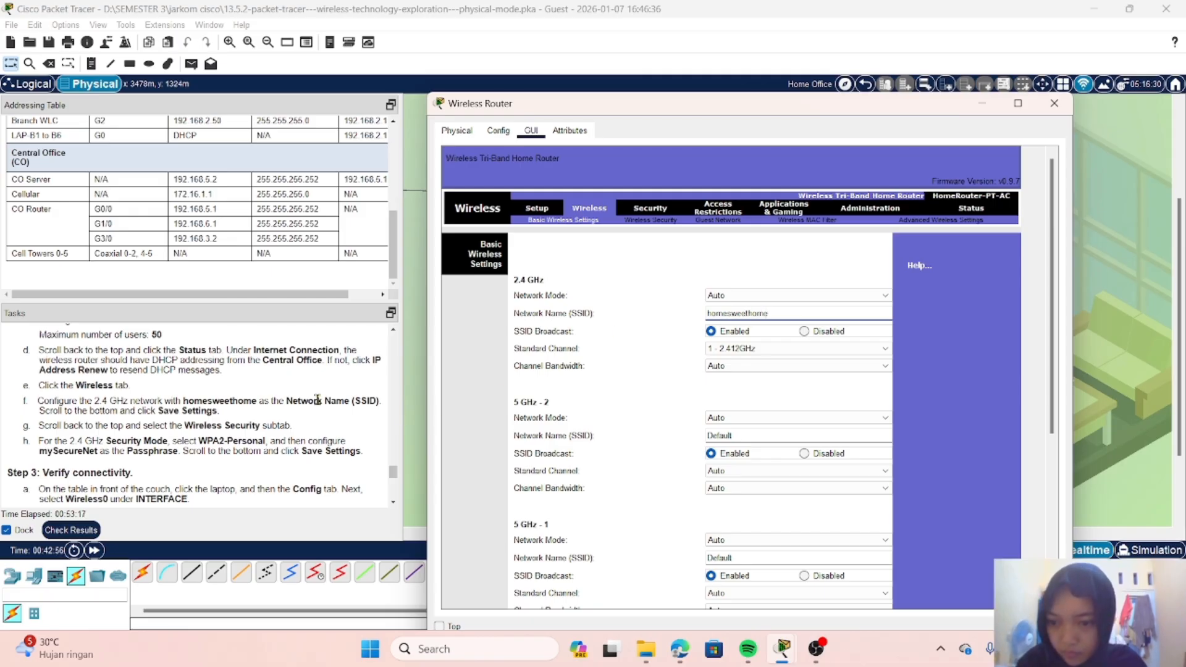
pyautogui.scroll(-5, 693, 352)
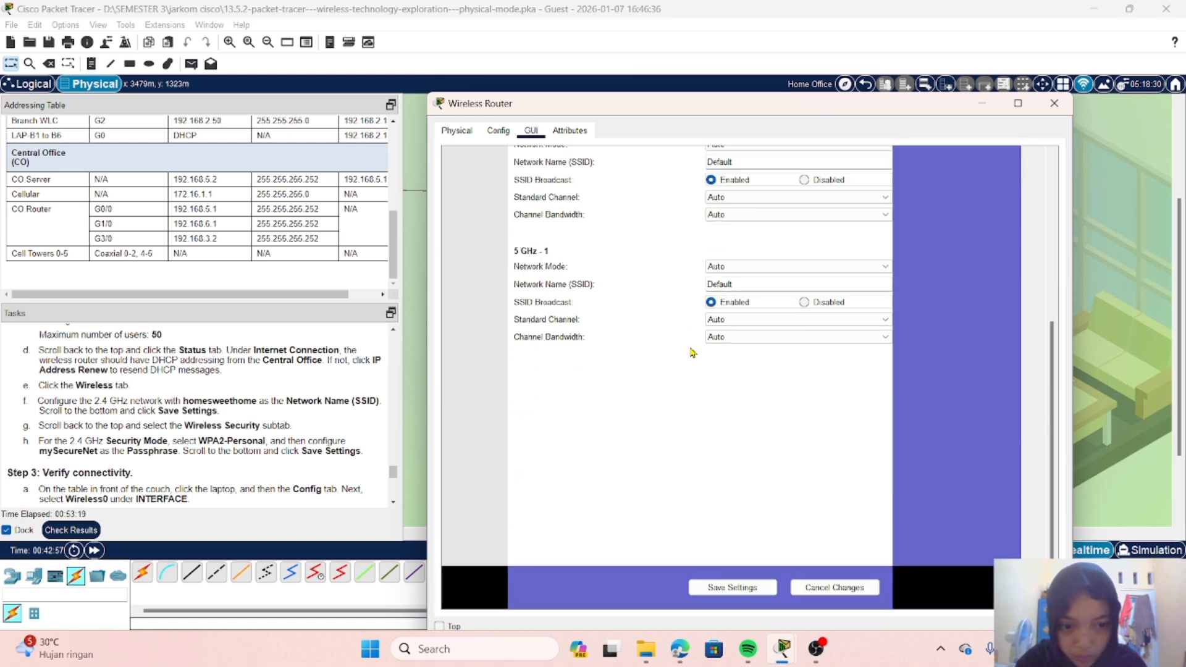
pyautogui.click(716, 586)
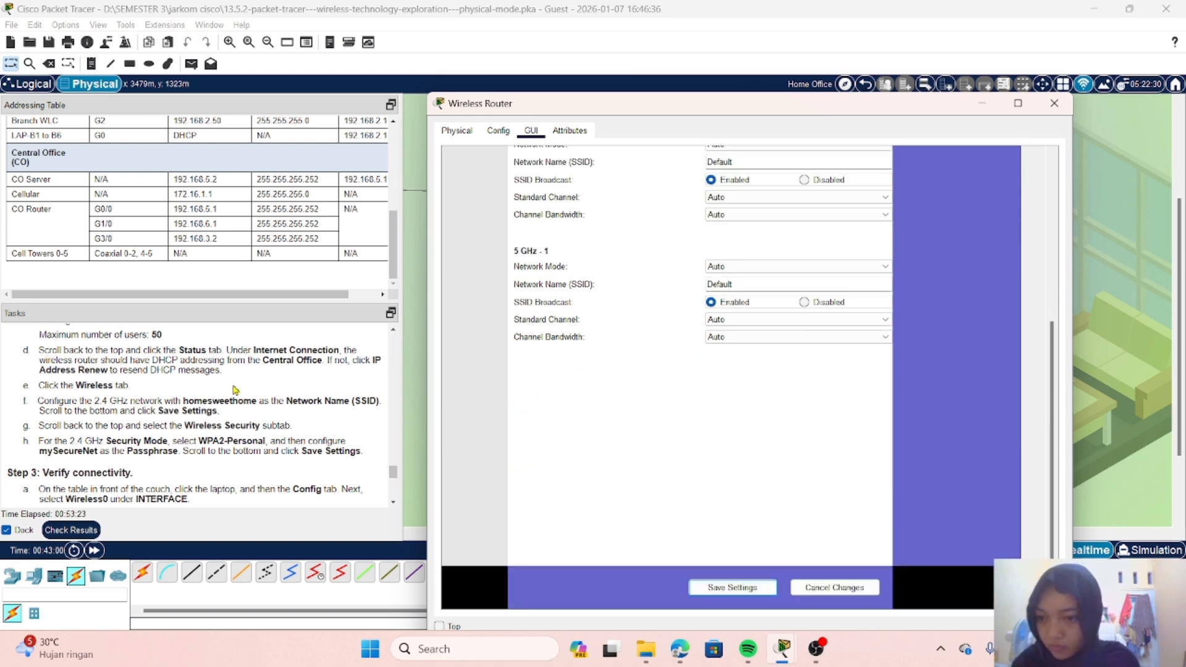
# Step: Open the router's wireless security settings and set the 2.4 GHz Security Mode to WPA2 Personal
pyautogui.scroll(-1, 235, 390)
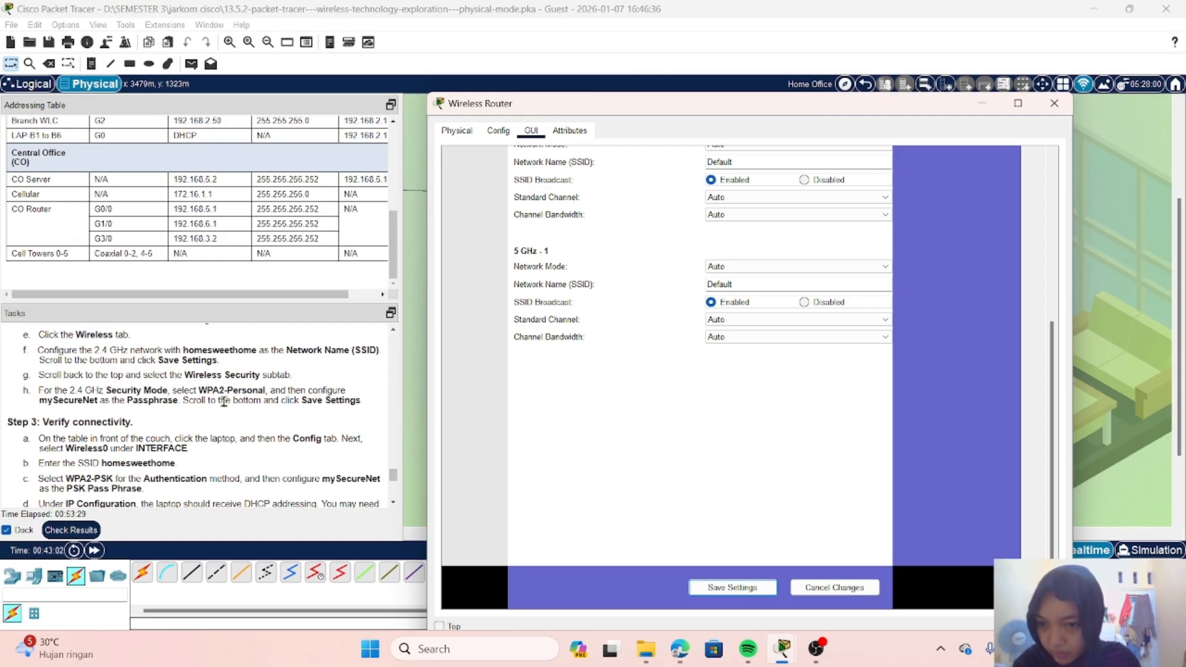
pyautogui.scroll(3, 547, 391)
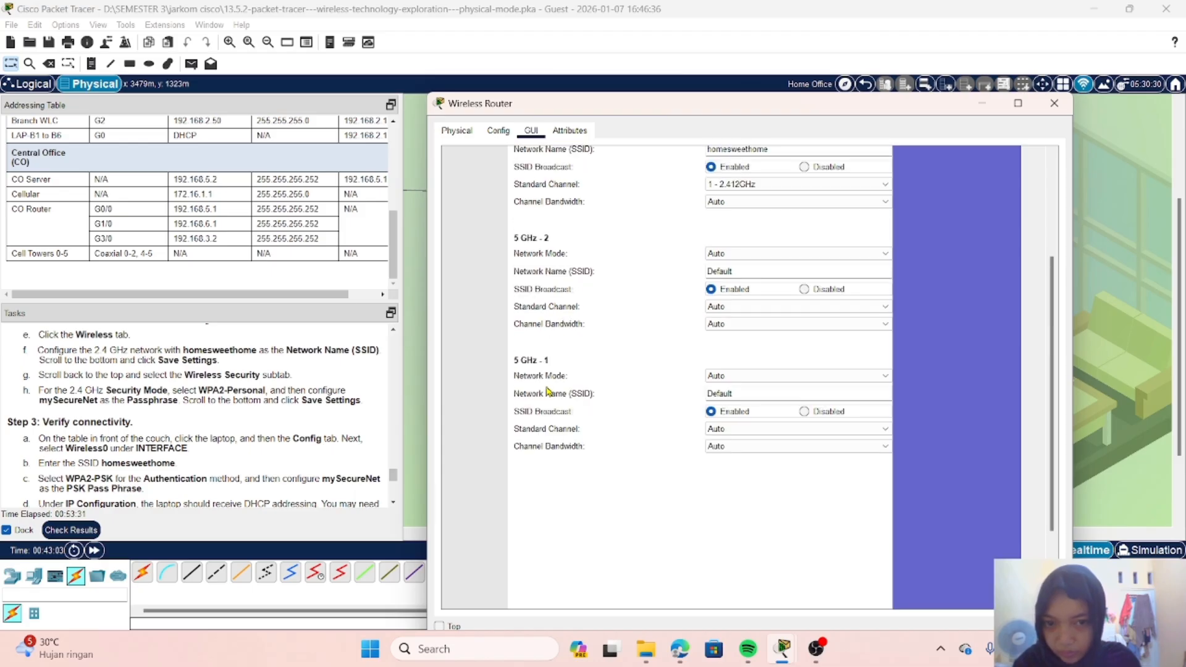
pyautogui.scroll(5, 546, 390)
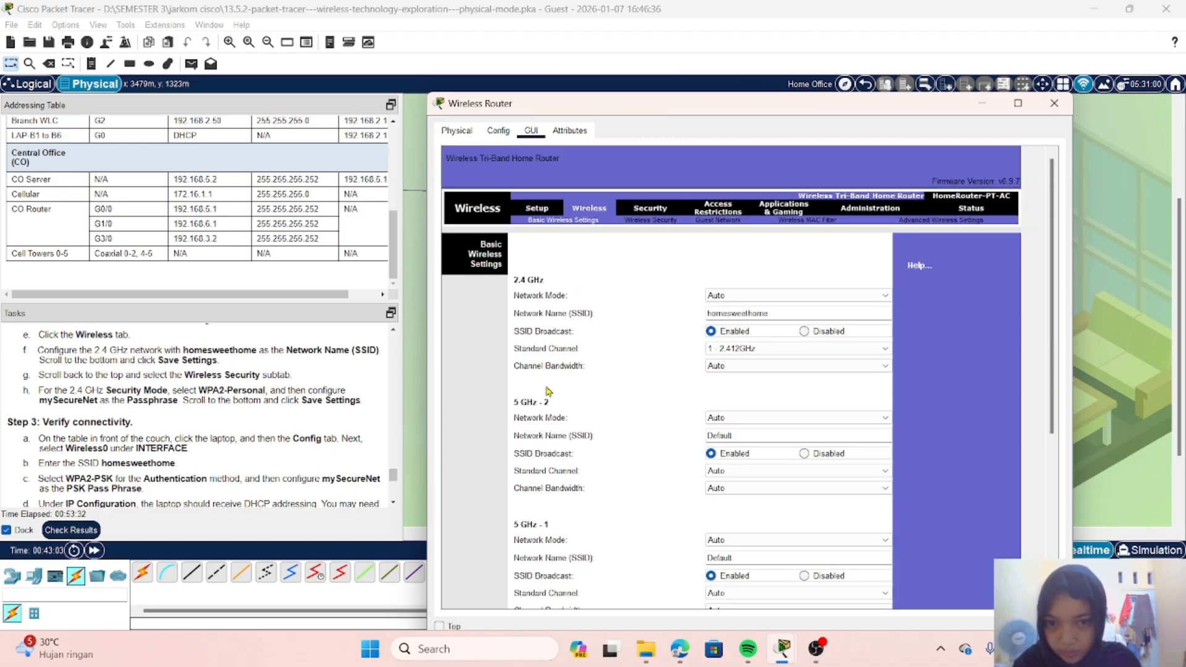
pyautogui.click(666, 225)
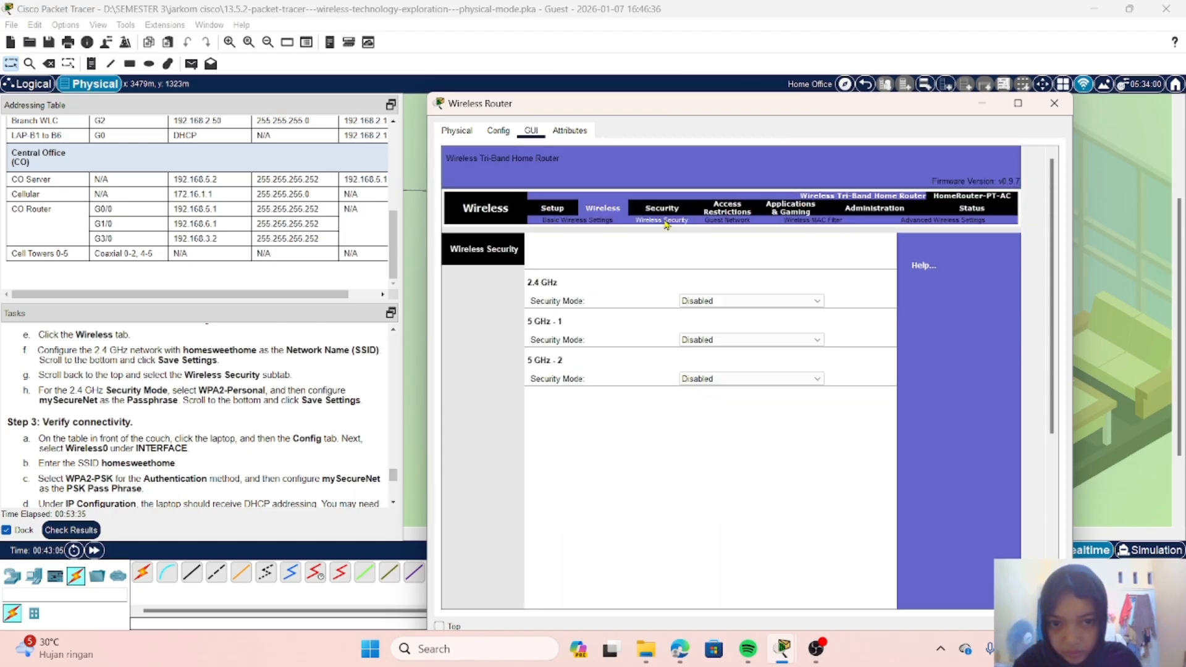
pyautogui.scroll(-1, 241, 418)
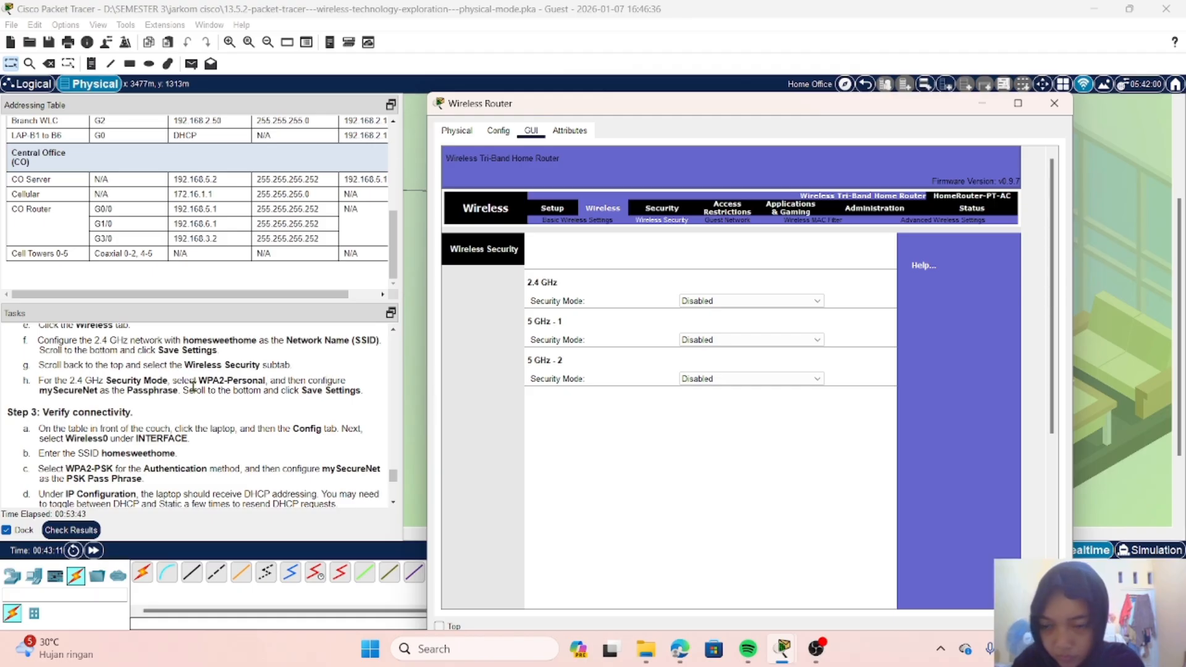
pyautogui.click(772, 300)
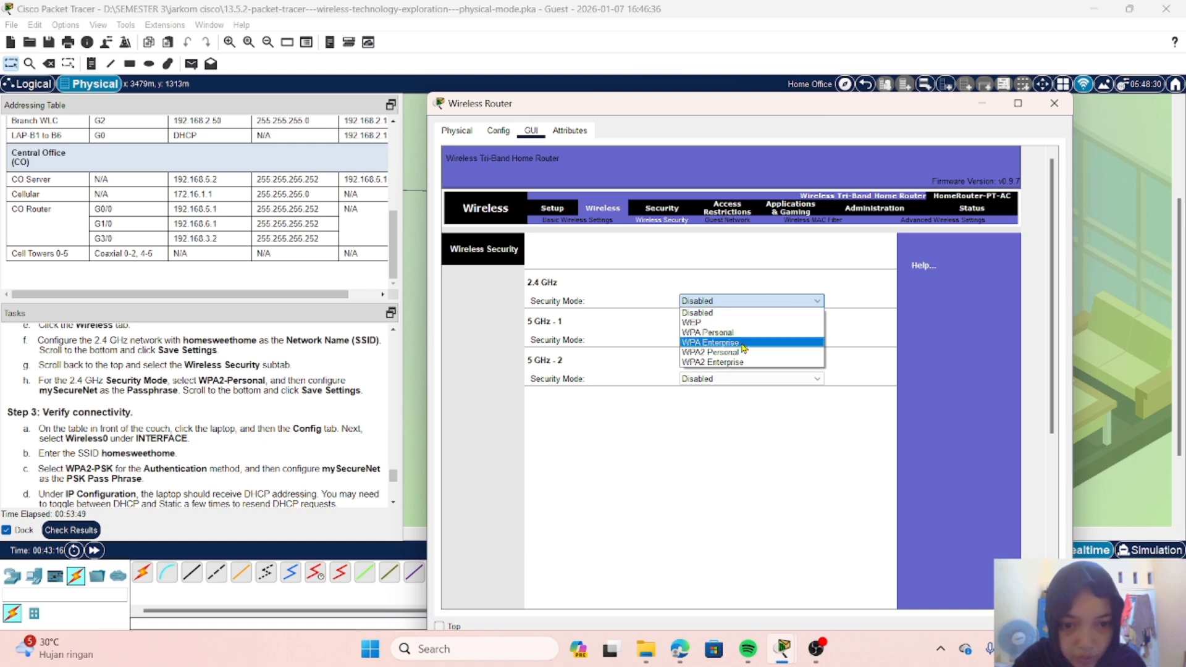
pyautogui.click(720, 353)
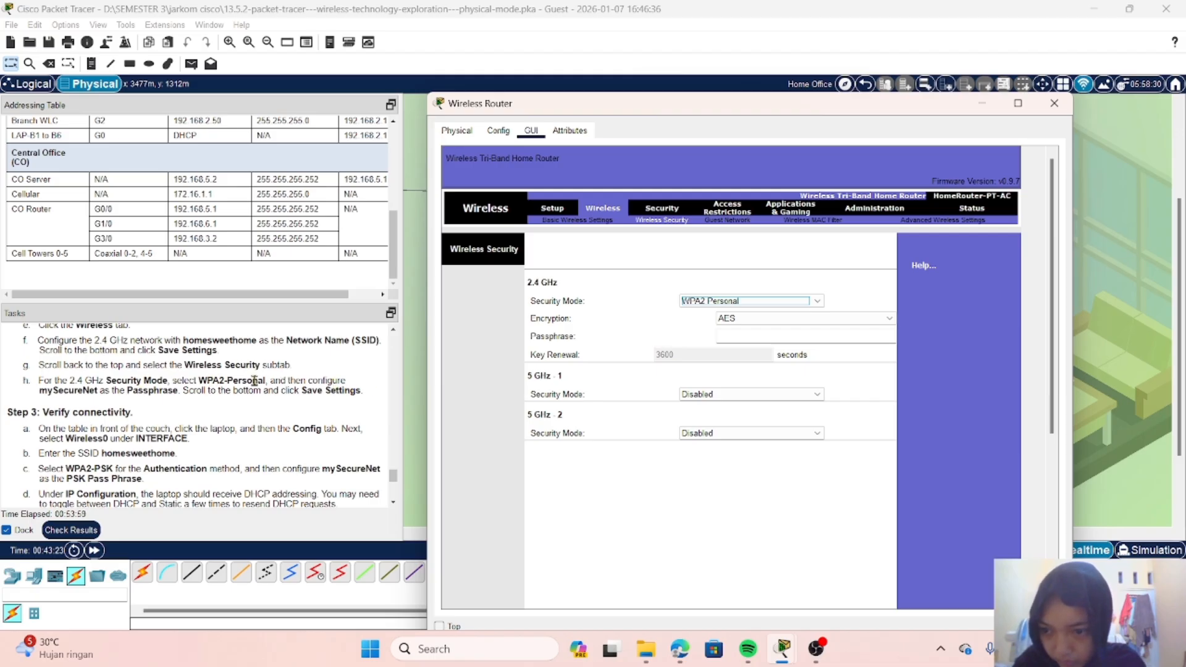
# Step: Enter the 2.4 GHz network's passphrase given in the instructions and save the wireless security settings
pyautogui.click(747, 334)
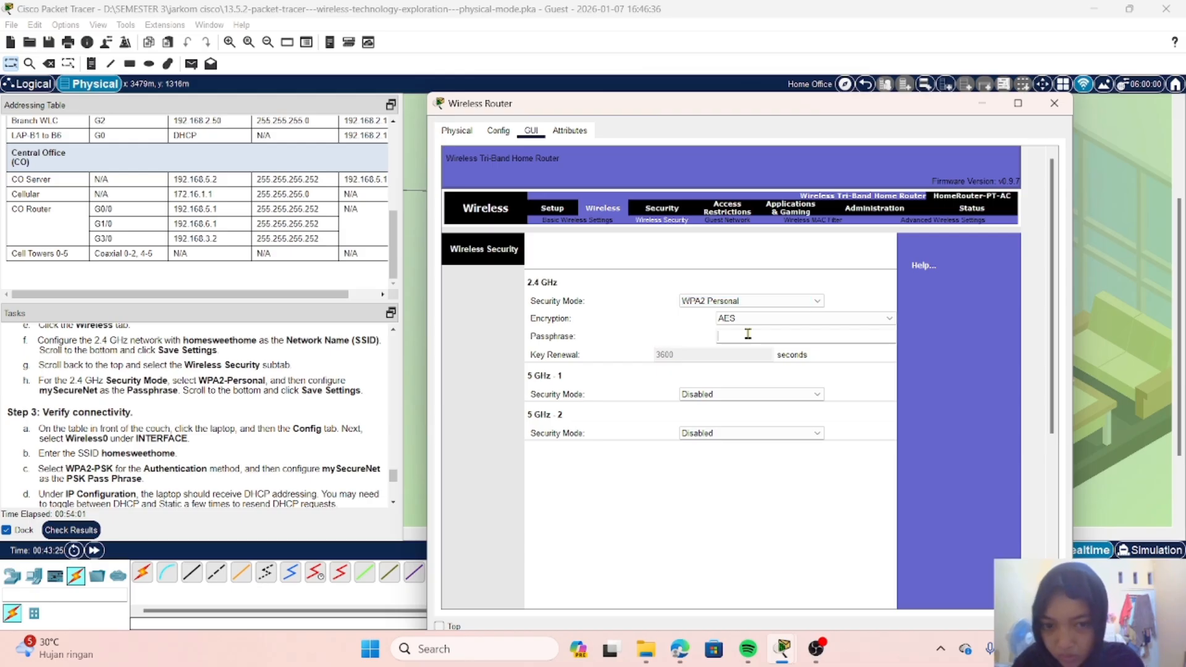
pyautogui.write('myS')
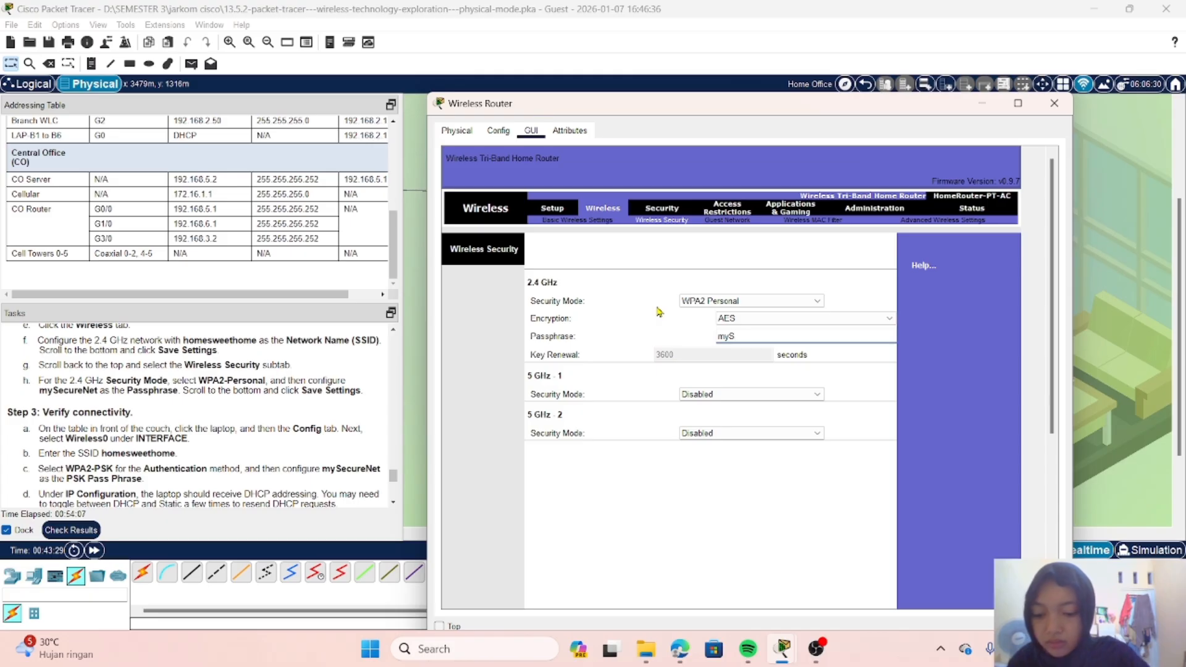
pyautogui.write('ecure')
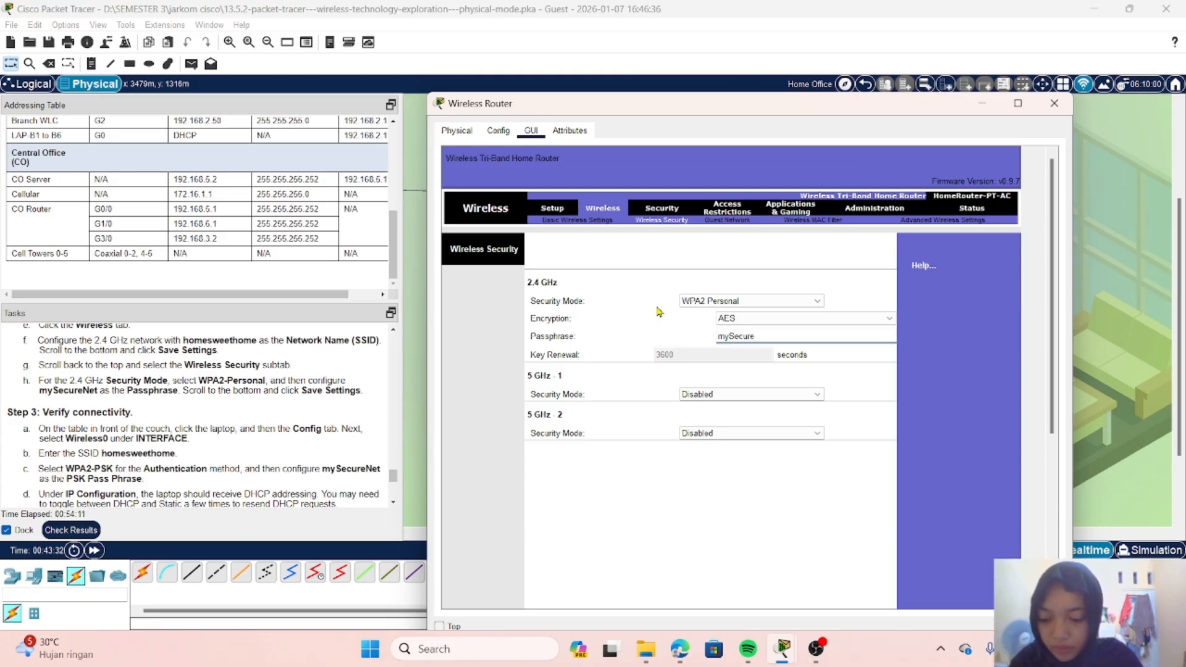
pyautogui.write('Nw')
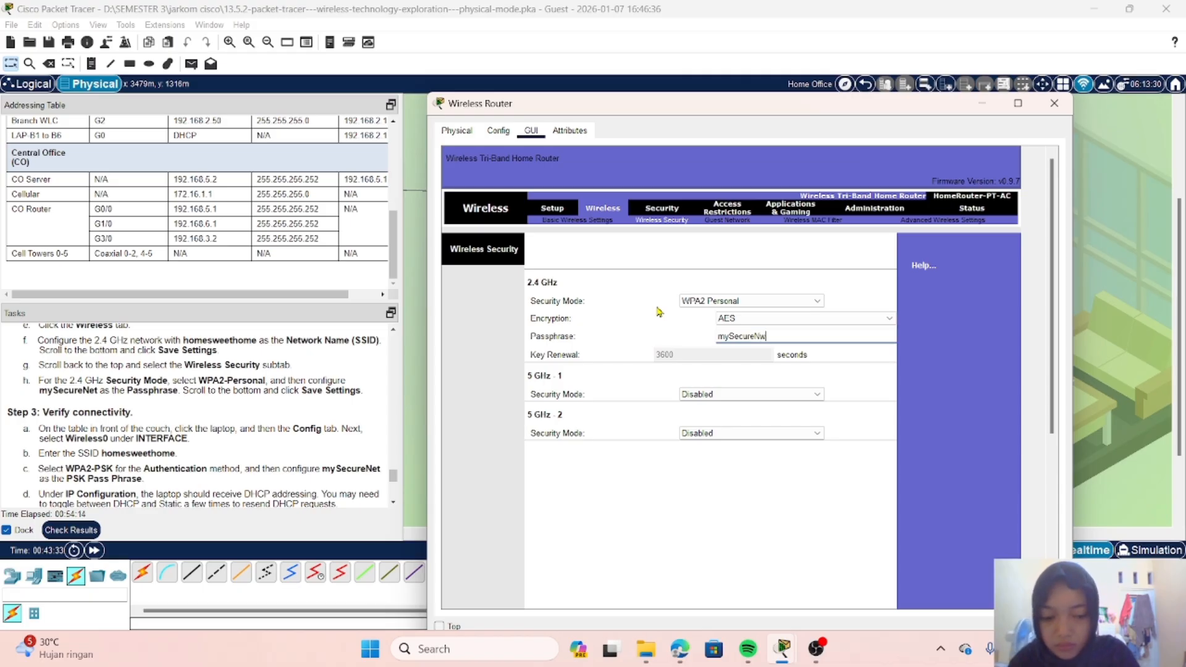
pyautogui.press('BackSpace')
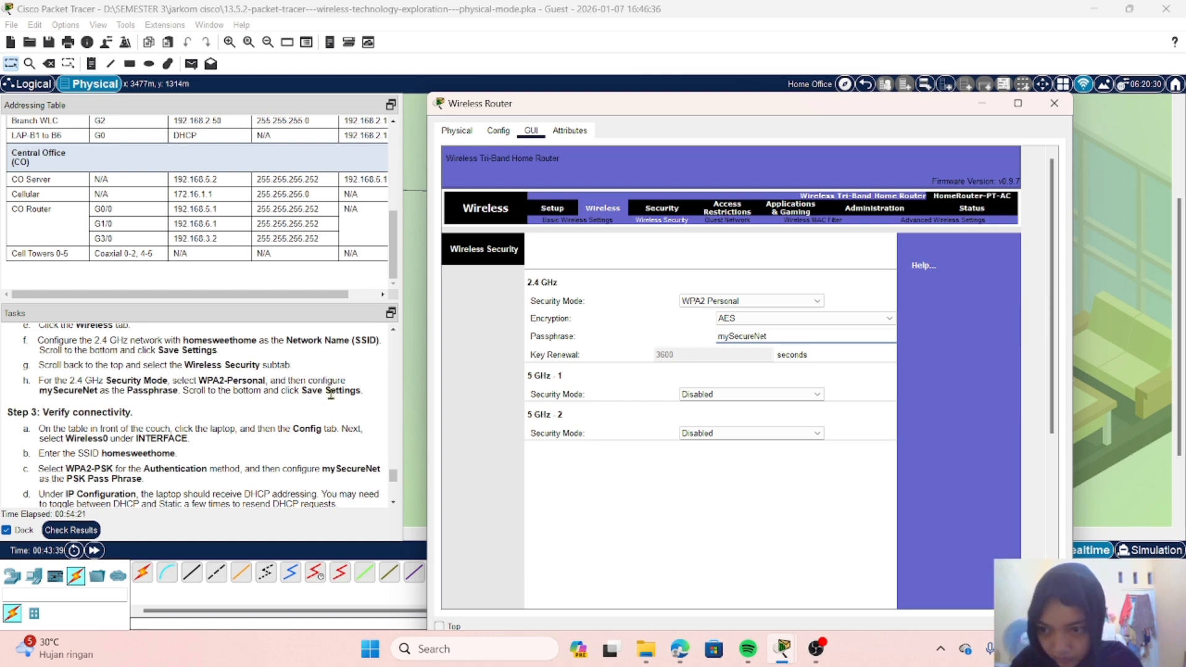
pyautogui.scroll(-5, 635, 479)
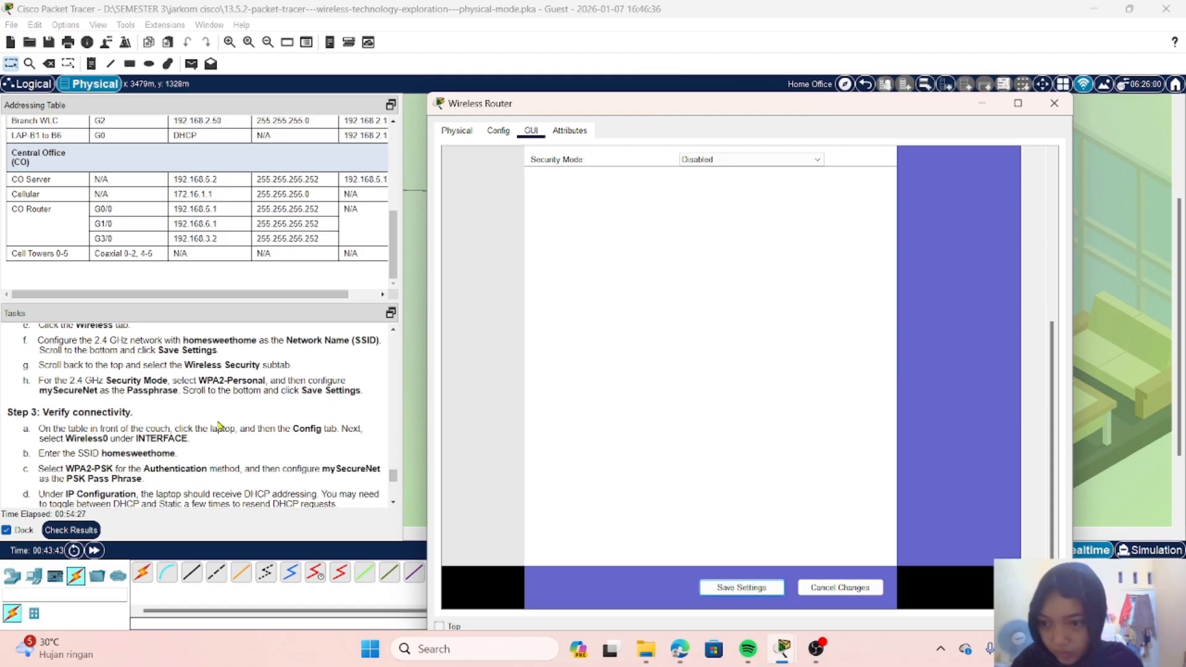
# Step: Close the Wireless Router and open the Wireless0 interface configuration of the laptop on the table in front of the couch
pyautogui.scroll(-3, 219, 425)
pyautogui.scroll(1, 219, 426)
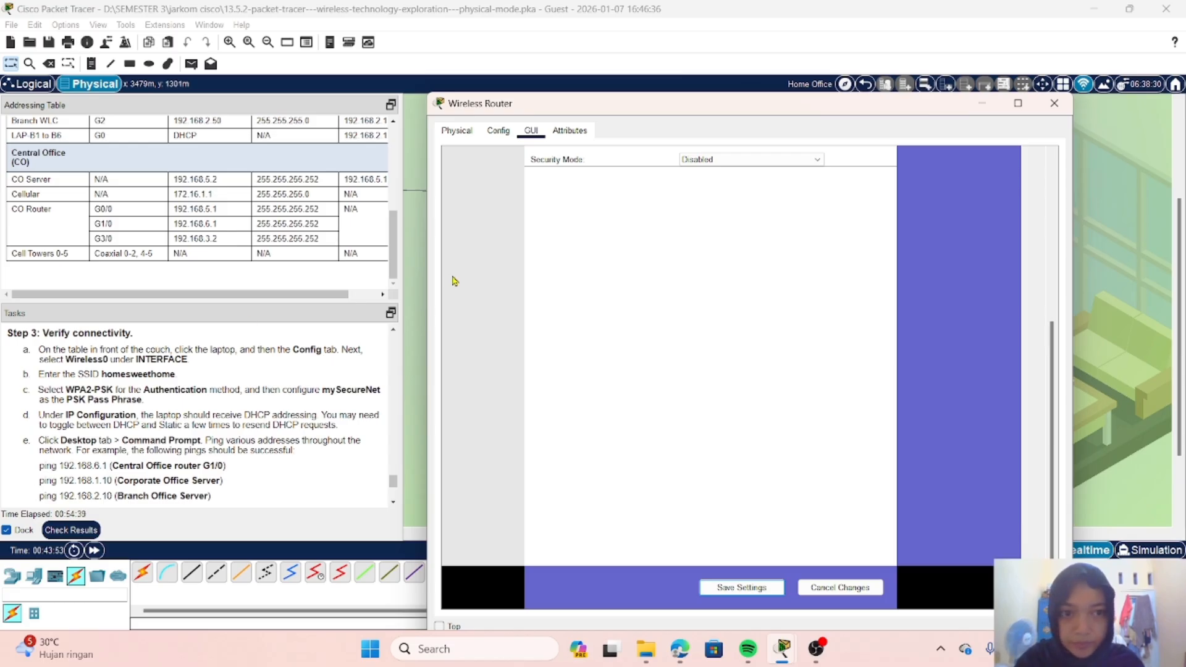
pyautogui.click(1055, 105)
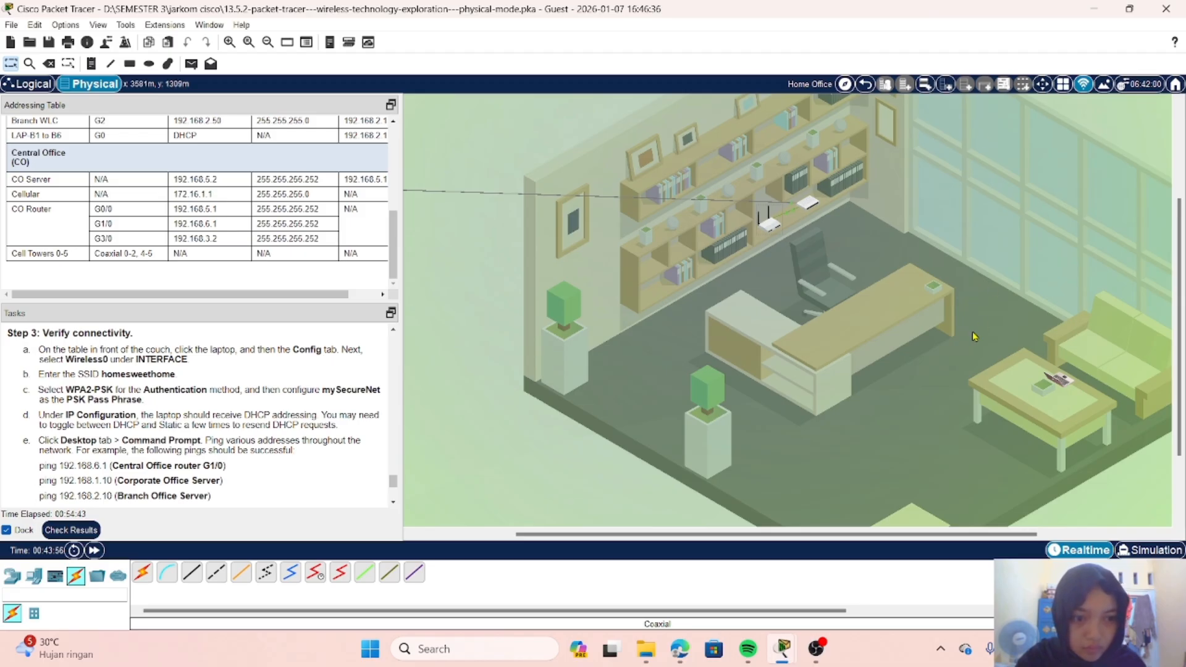
pyautogui.hscroll(3, 974, 336)
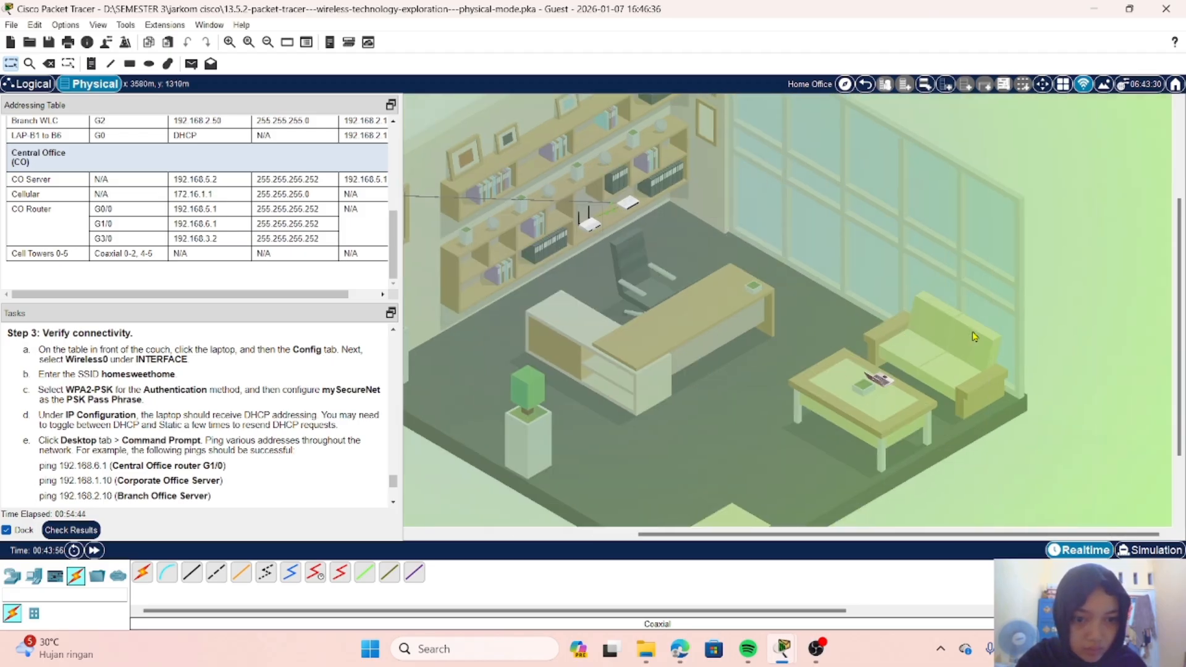
pyautogui.click(883, 383)
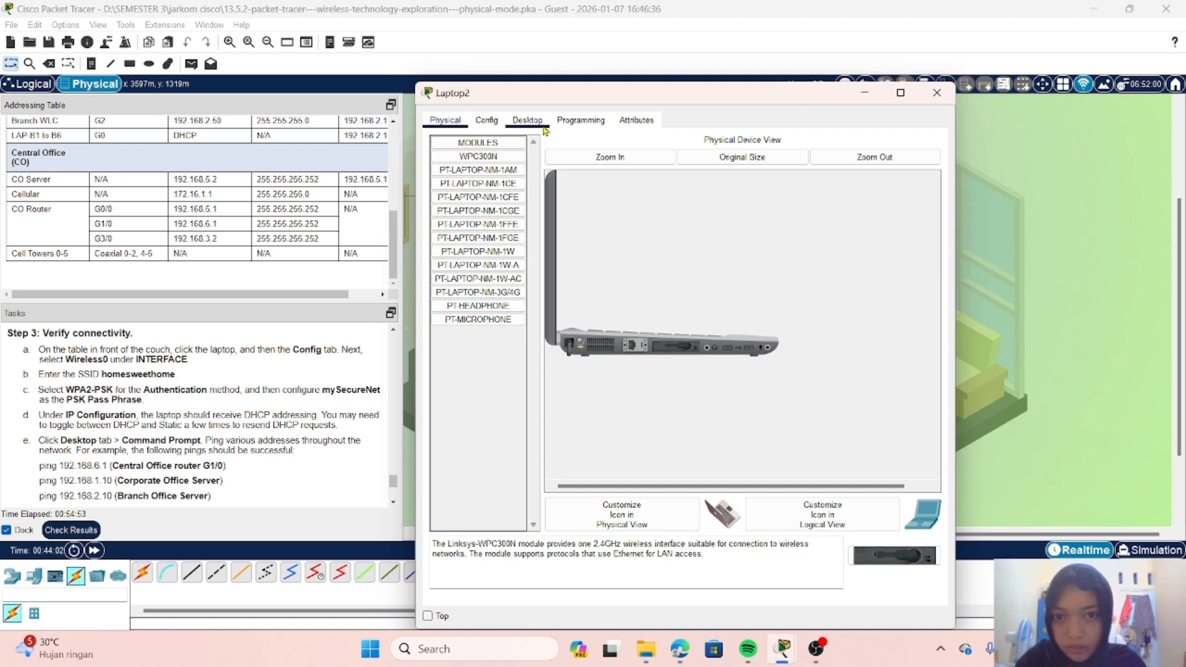
pyautogui.click(488, 120)
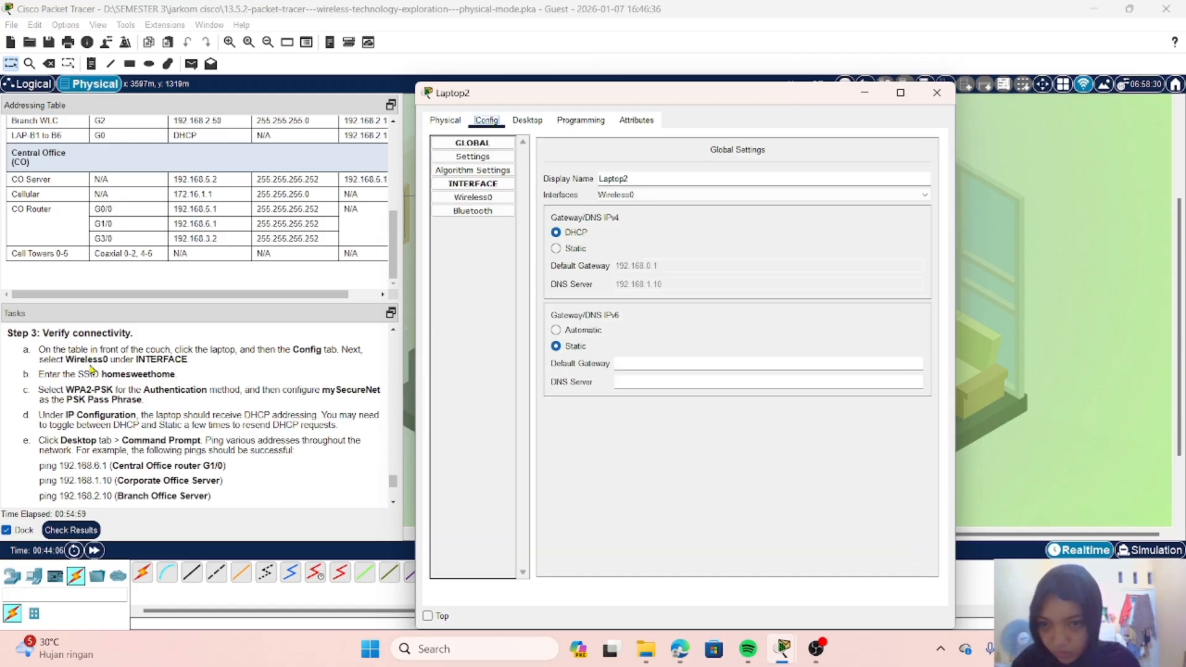
pyautogui.click(481, 196)
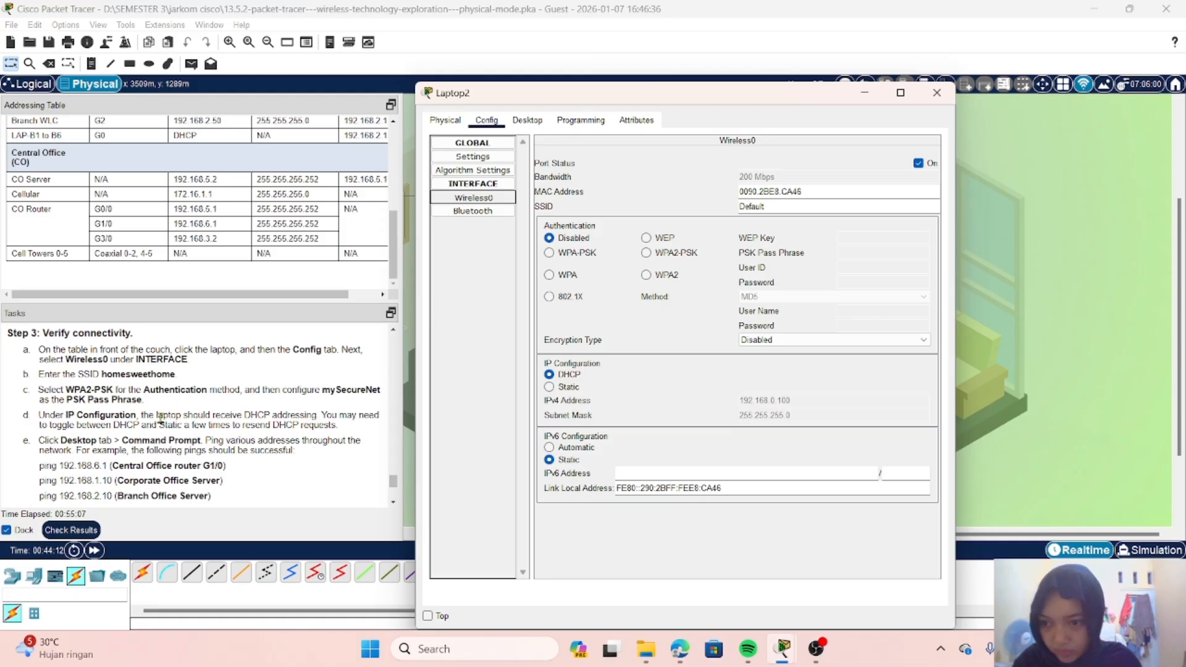
# Step: Set the SSID of the laptop's Wireless0 interface to homesweethome
pyautogui.scroll(-2, 161, 419)
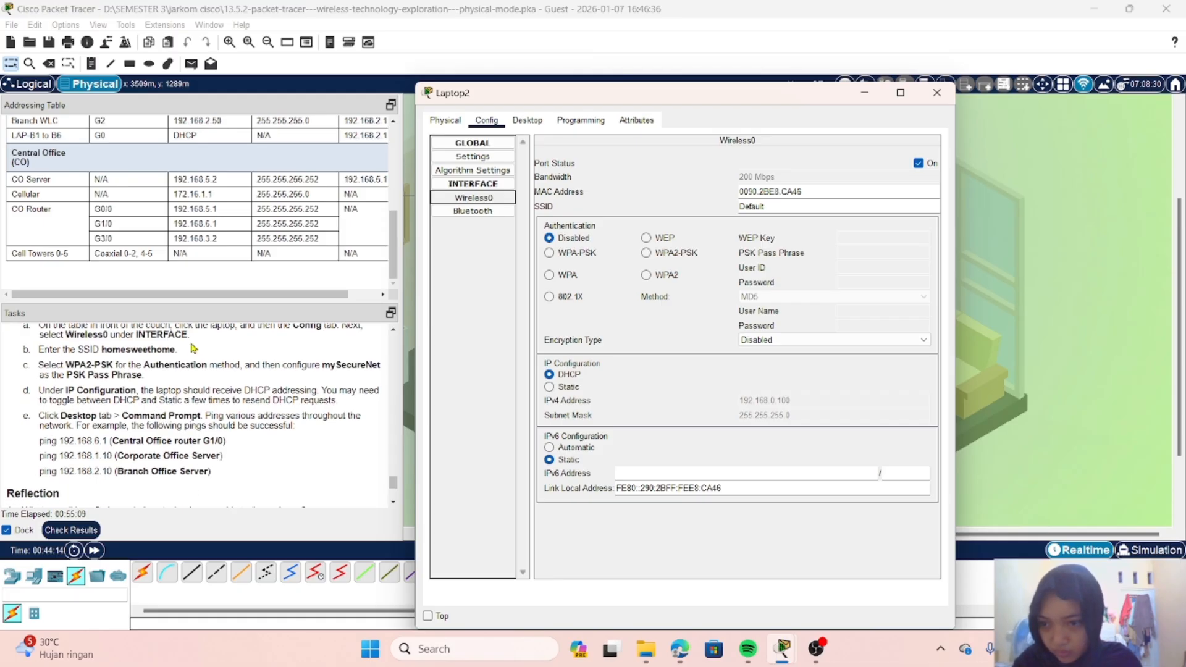
pyautogui.click(804, 209)
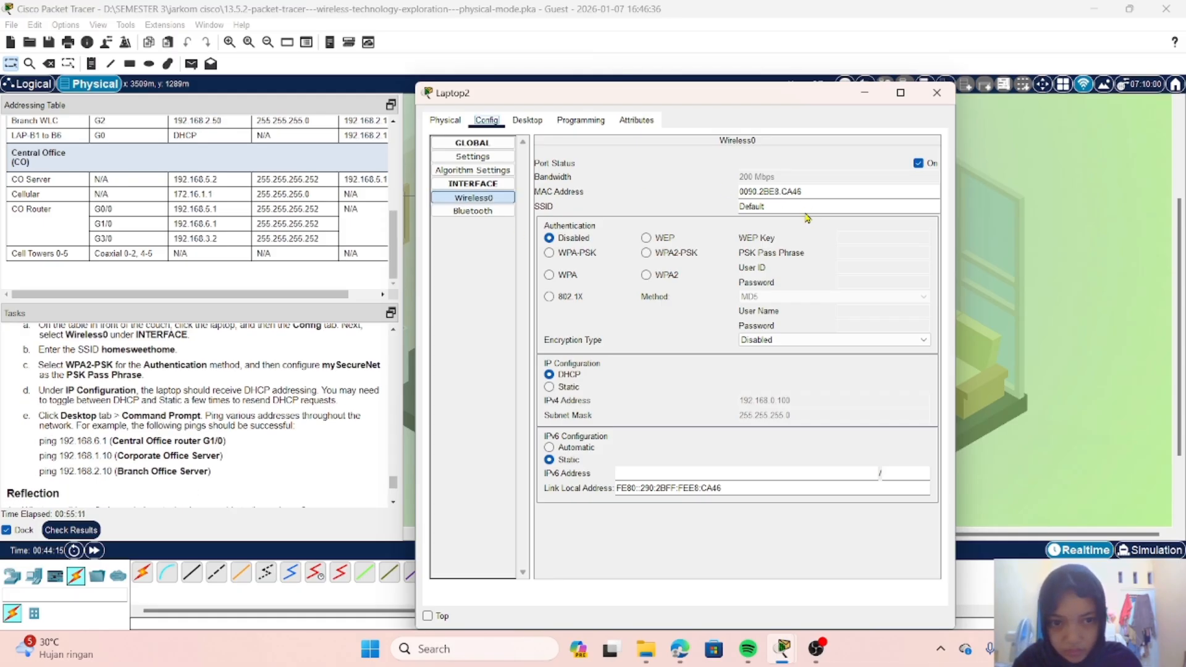
pyautogui.moveTo(740, 207); pyautogui.dragTo(820, 206)
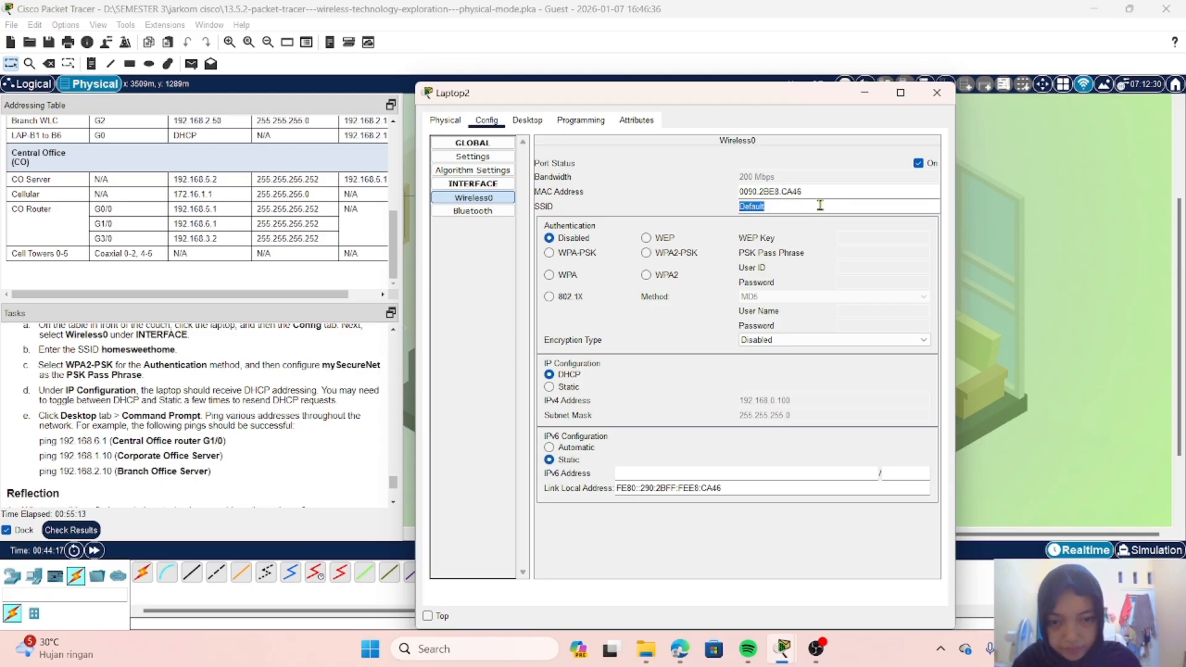
pyautogui.write('h')
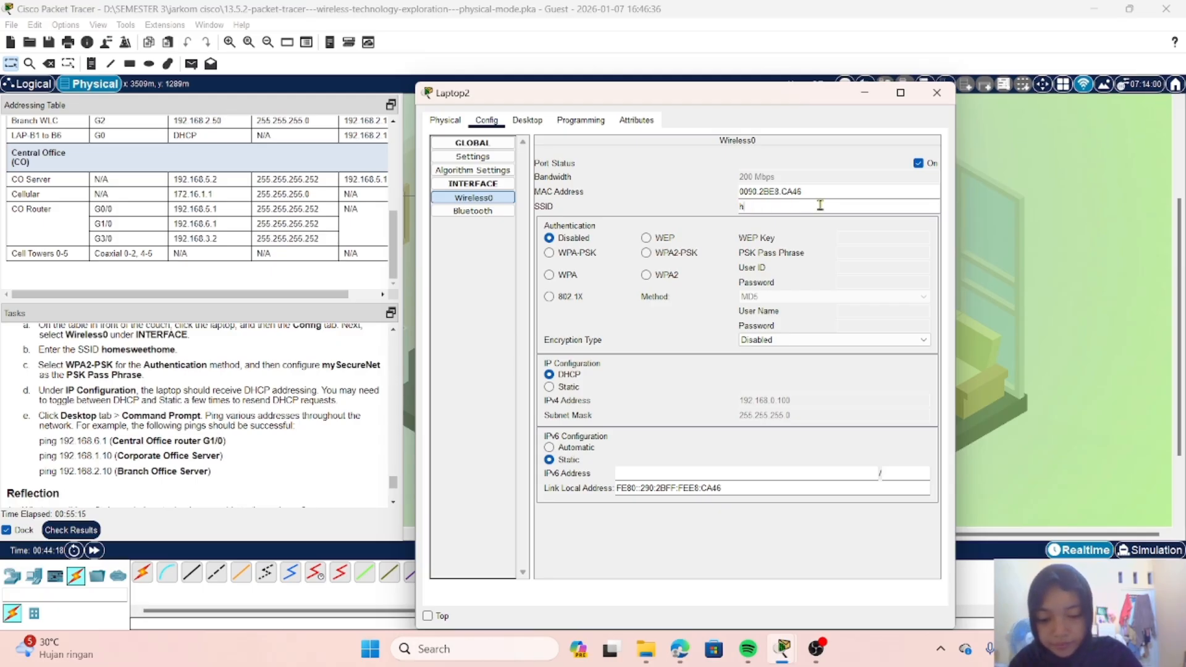
pyautogui.write('omesw')
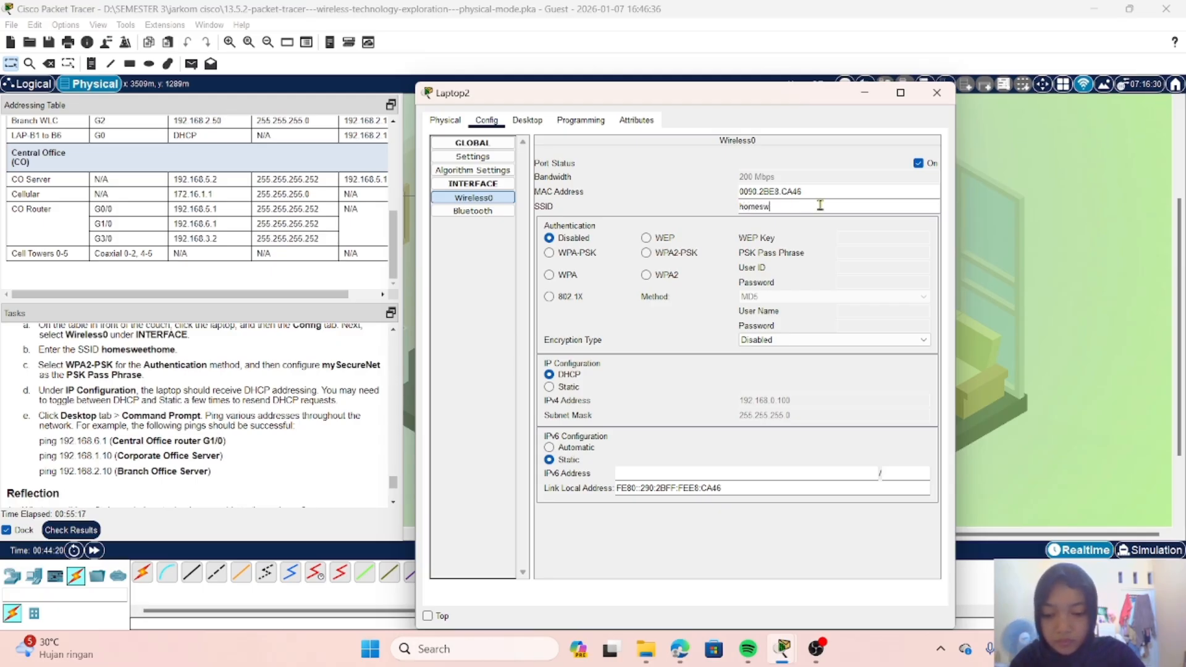
pyautogui.write('eethome')
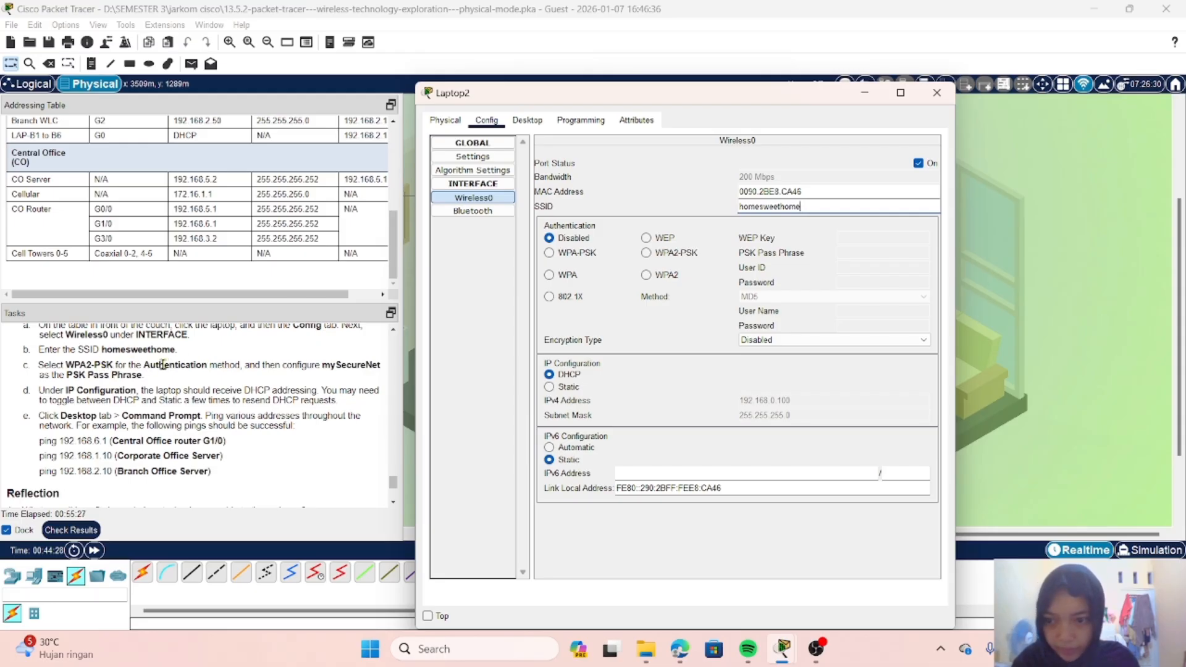
# Step: Set the Wireless0 authentication to WPA2-PSK and enter the PSK pass phrase given in the instructions
pyautogui.click(645, 259)
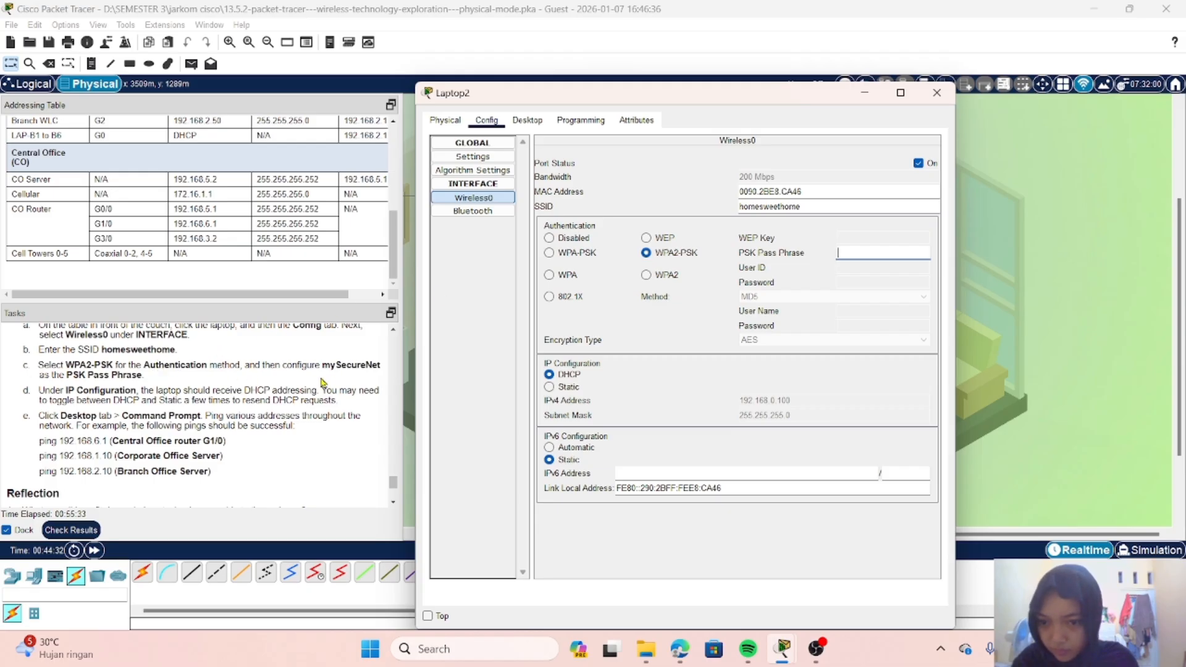
pyautogui.click(856, 254)
pyautogui.write('m')
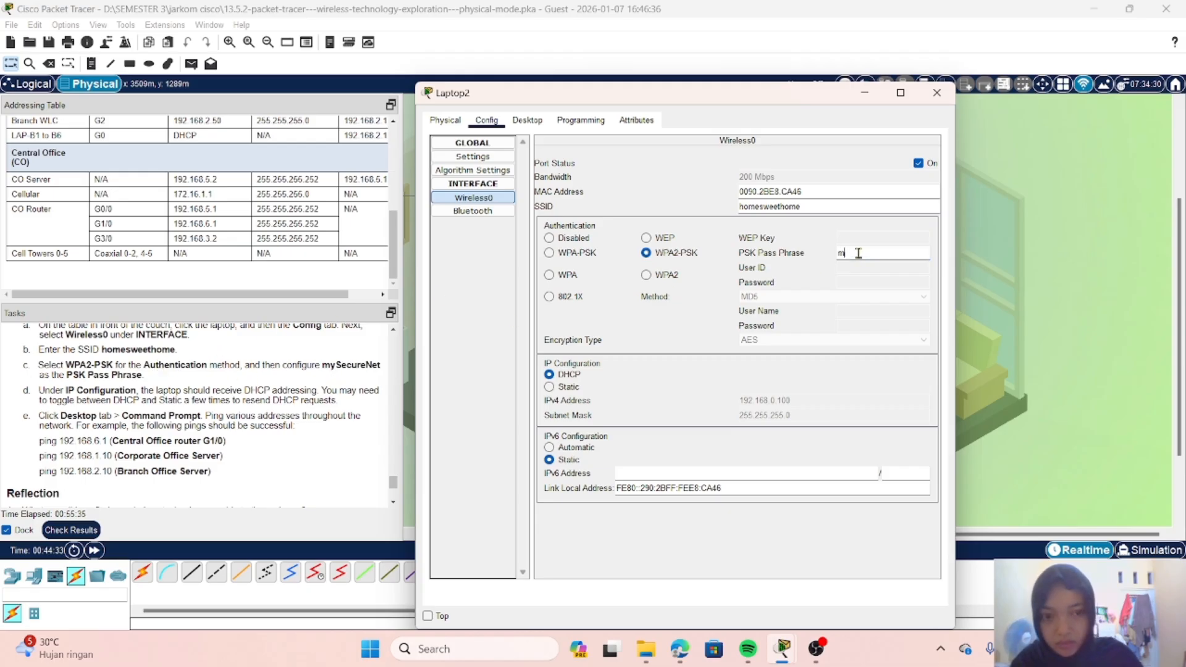
pyautogui.write('y')
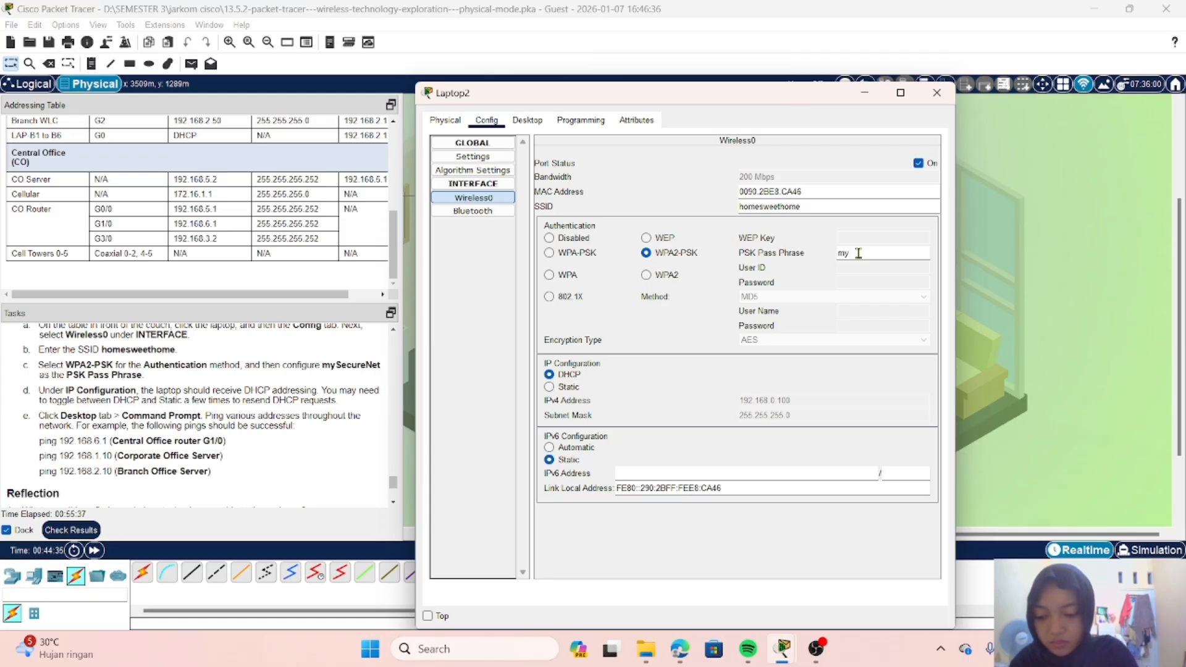
pyautogui.write('Secure')
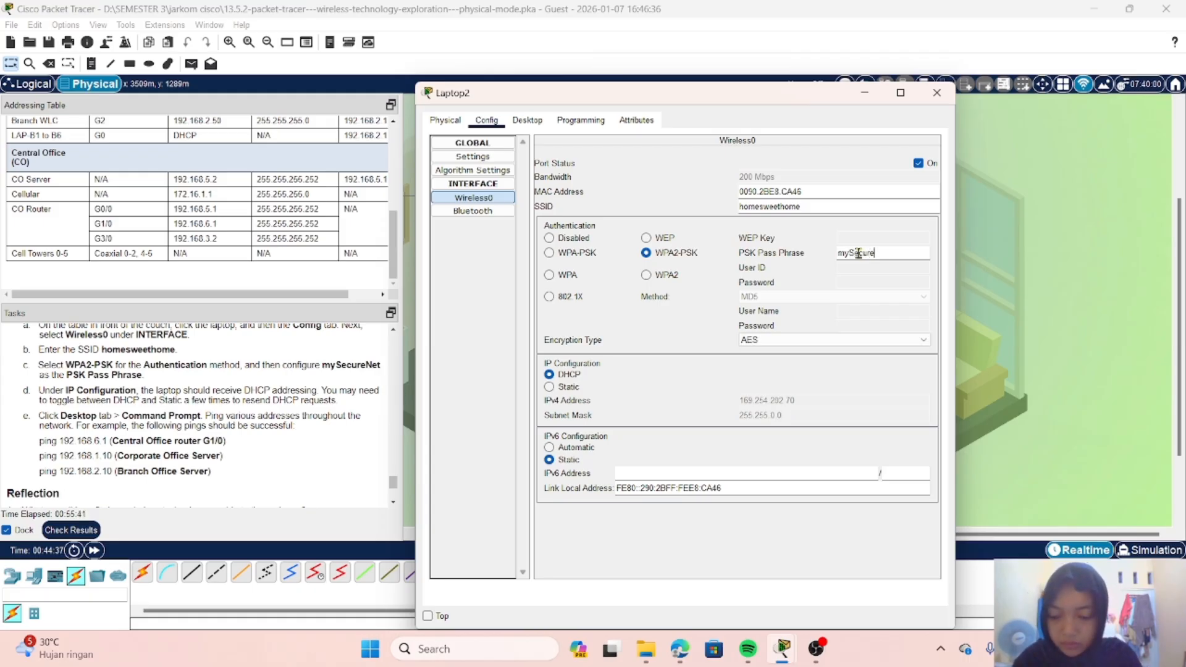
pyautogui.write('Net')
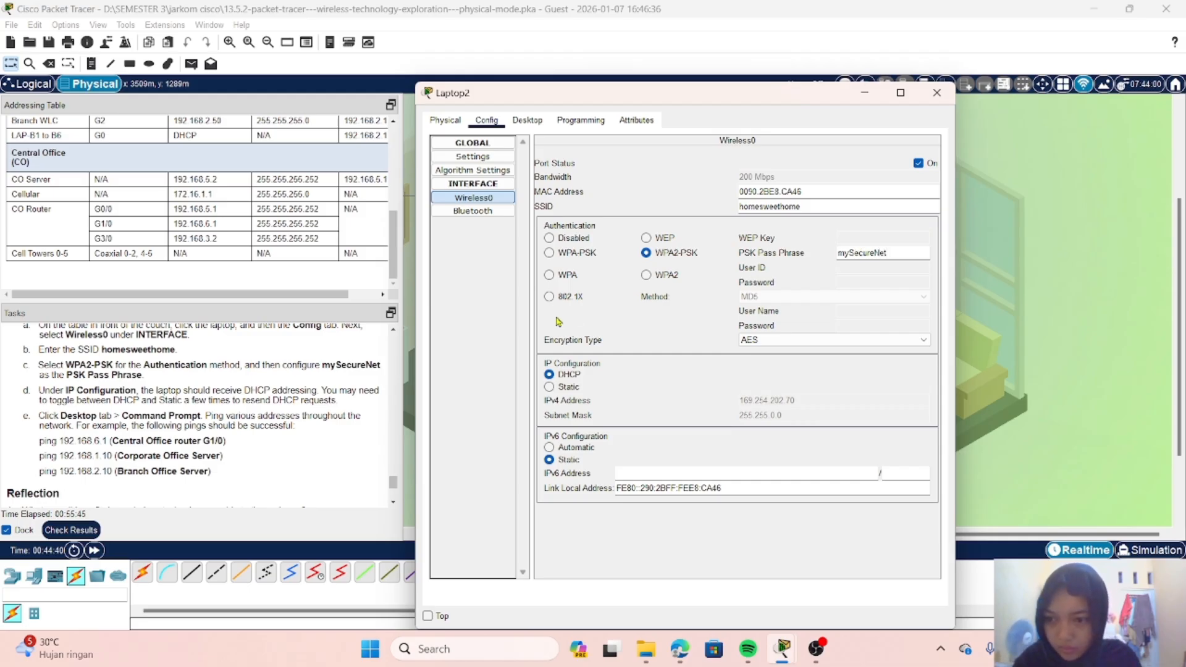
# Step: Open the laptop's Command Prompt and ping the Central Office router G1/0 at 192.168.6.1
pyautogui.scroll(-1, 237, 388)
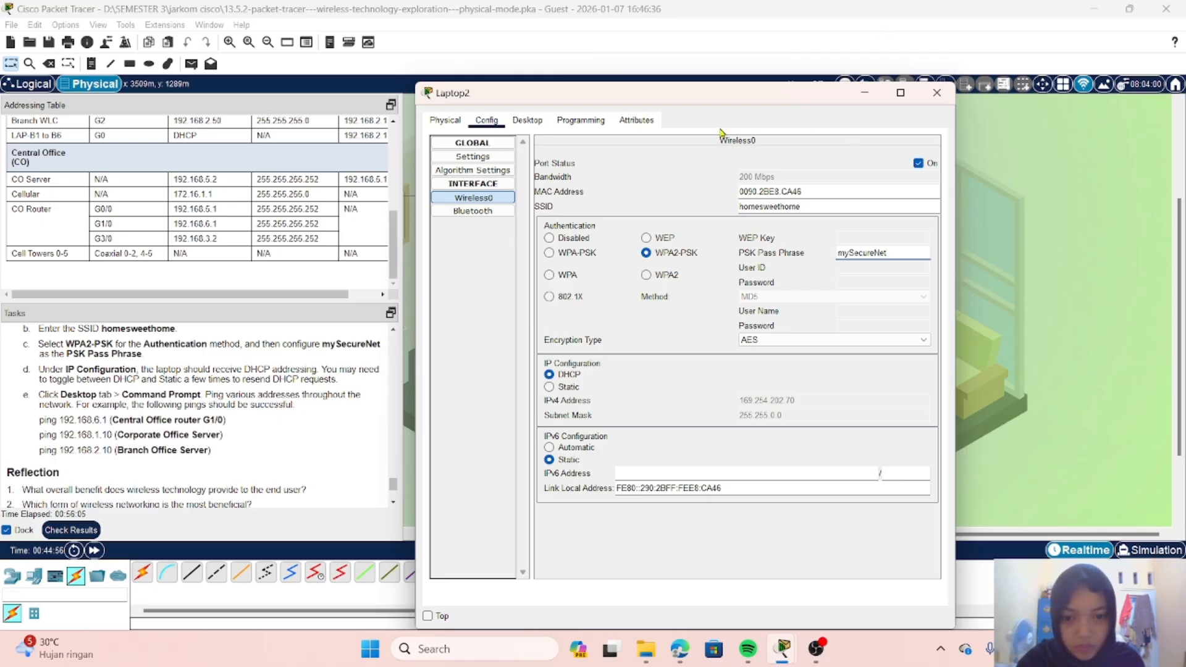
pyautogui.click(529, 121)
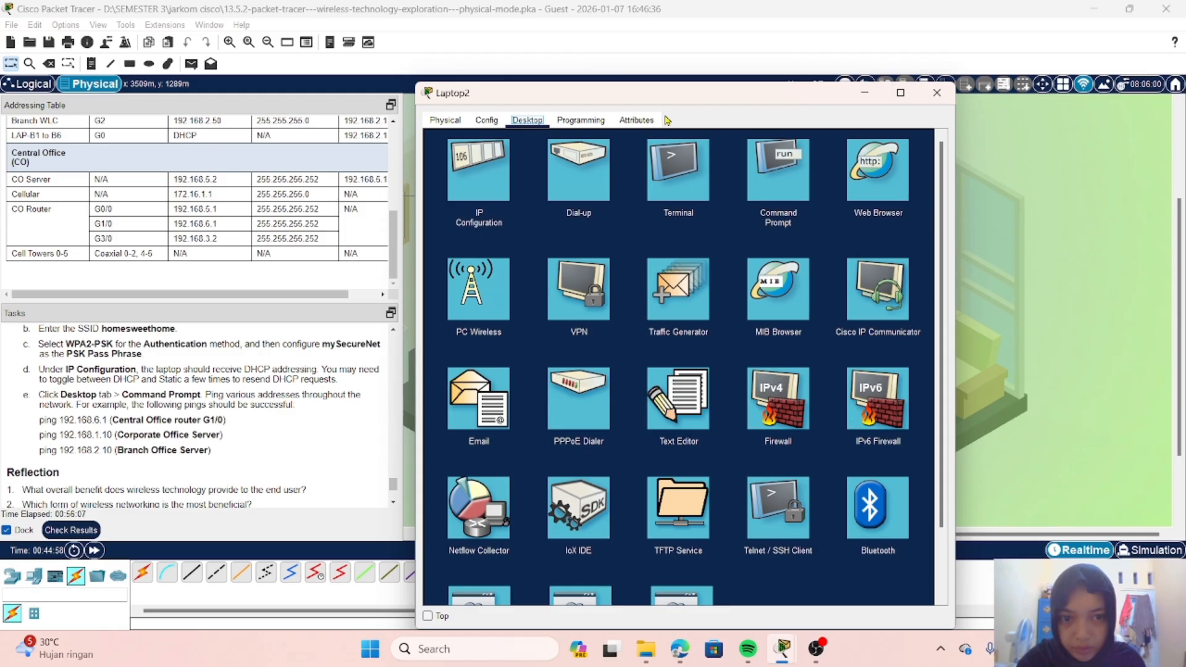
pyautogui.click(769, 191)
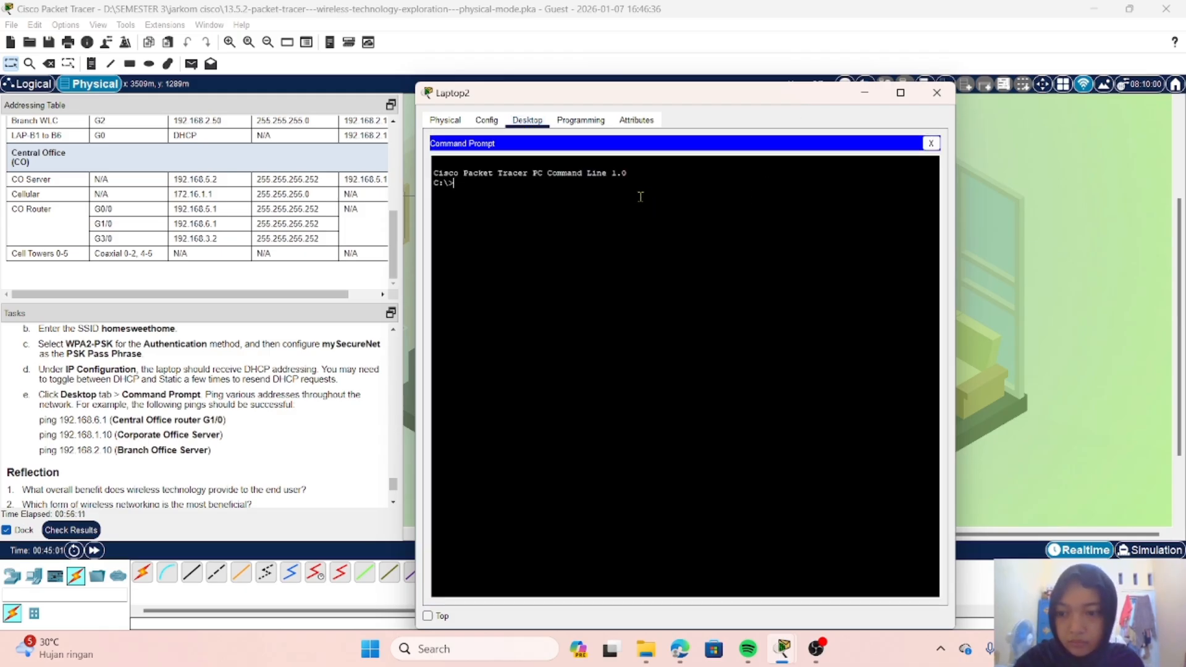
pyautogui.write('pi')
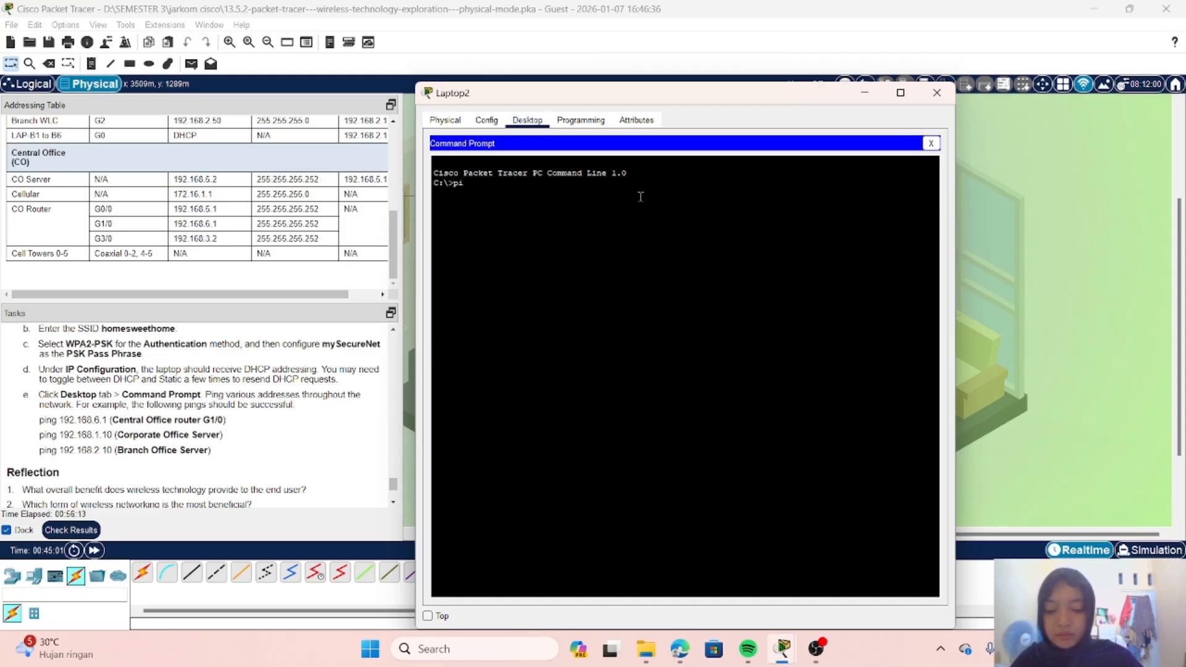
pyautogui.write('ng')
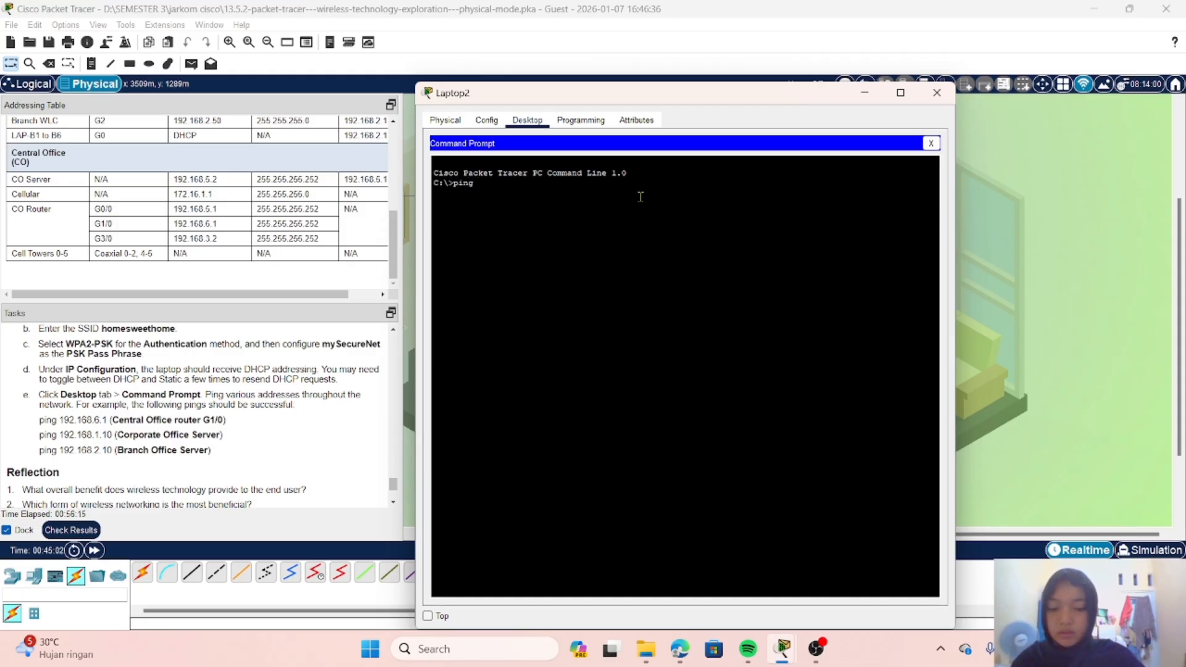
pyautogui.write(' 192.')
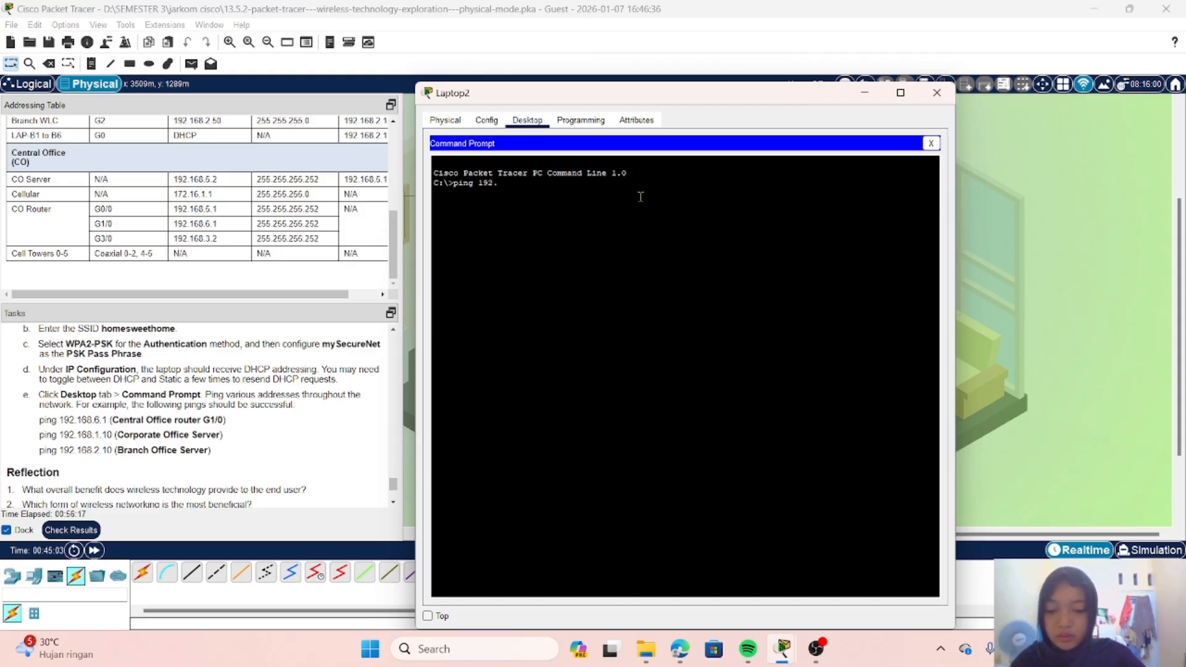
pyautogui.write('168')
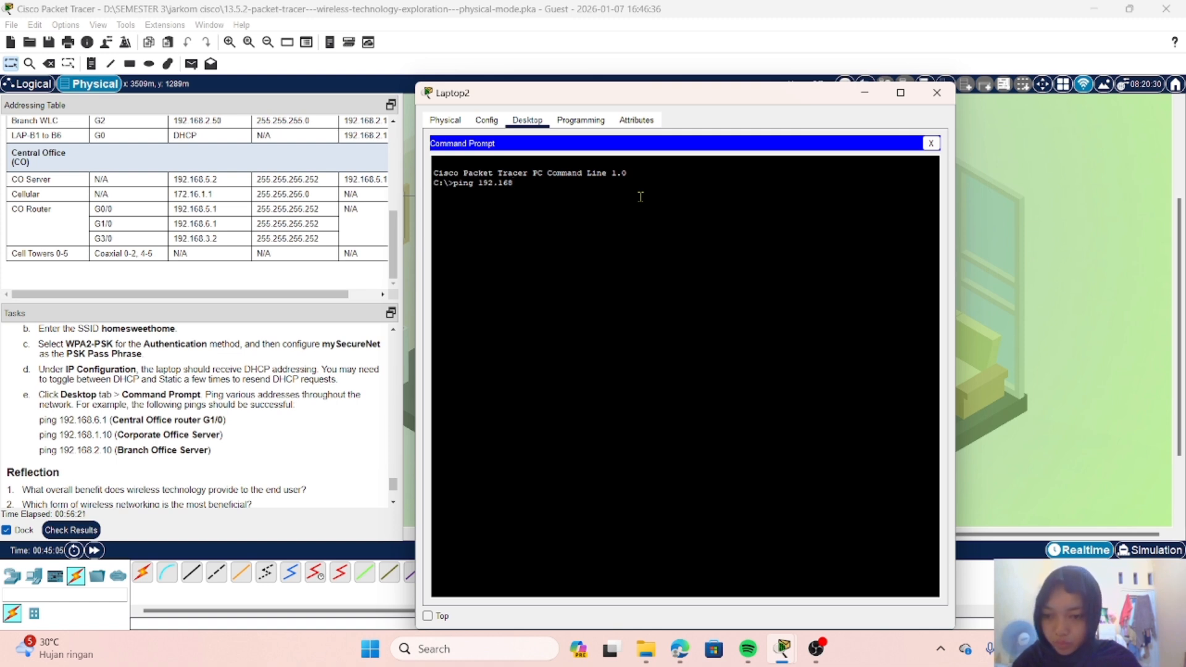
pyautogui.write('.')
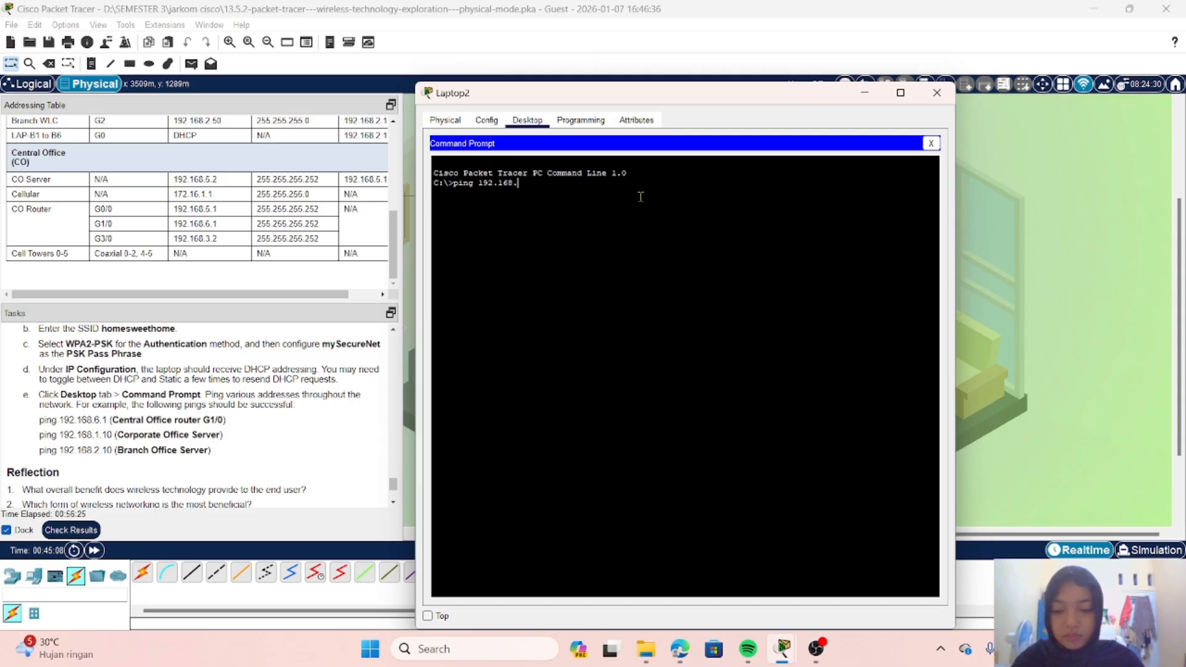
pyautogui.write('6.1')
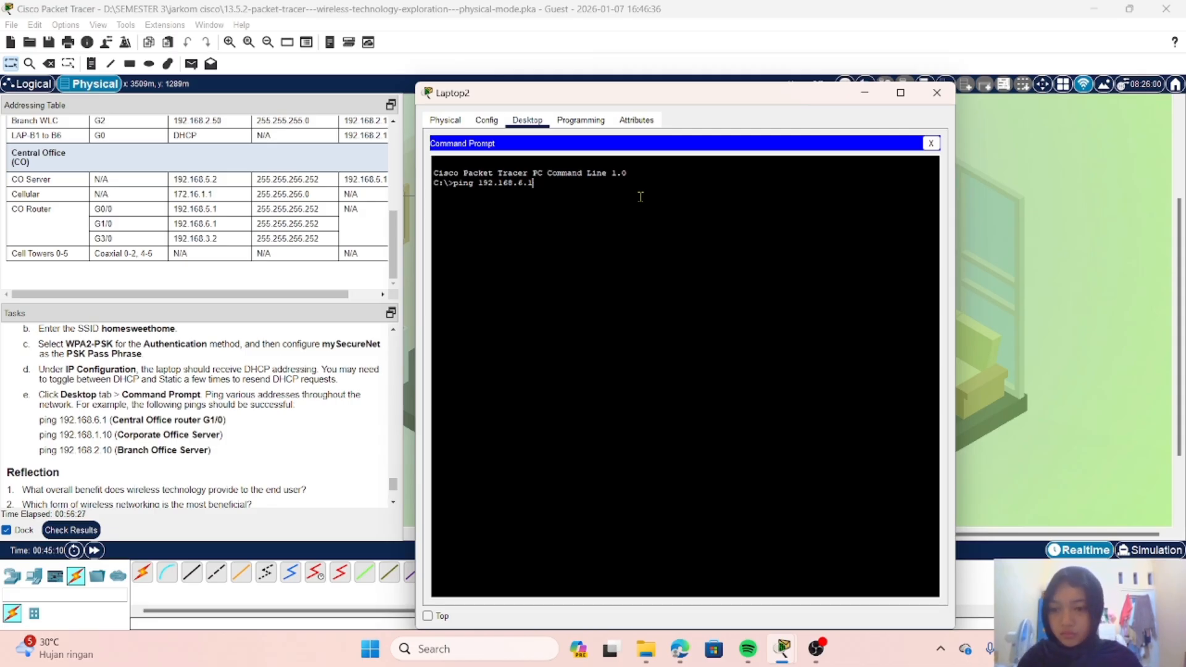
pyautogui.press('Return')
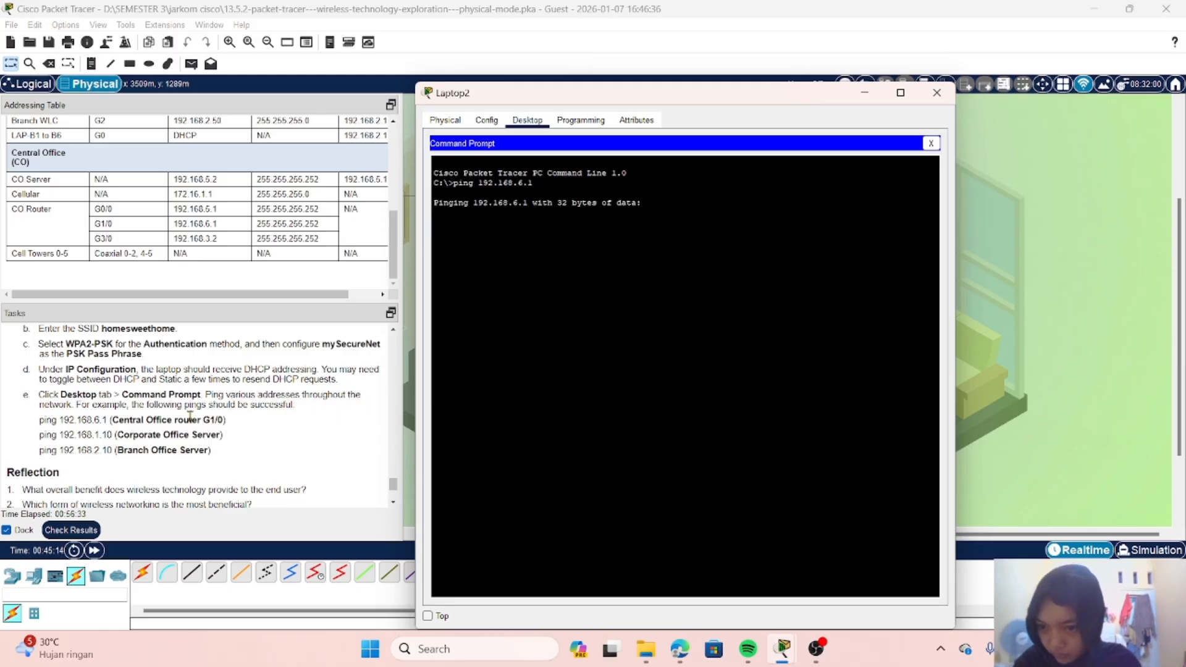
# Step: Ping the Corporate Office Server at 192.168.1.10 from the laptop's Command Prompt
pyautogui.scroll(-2, 190, 416)
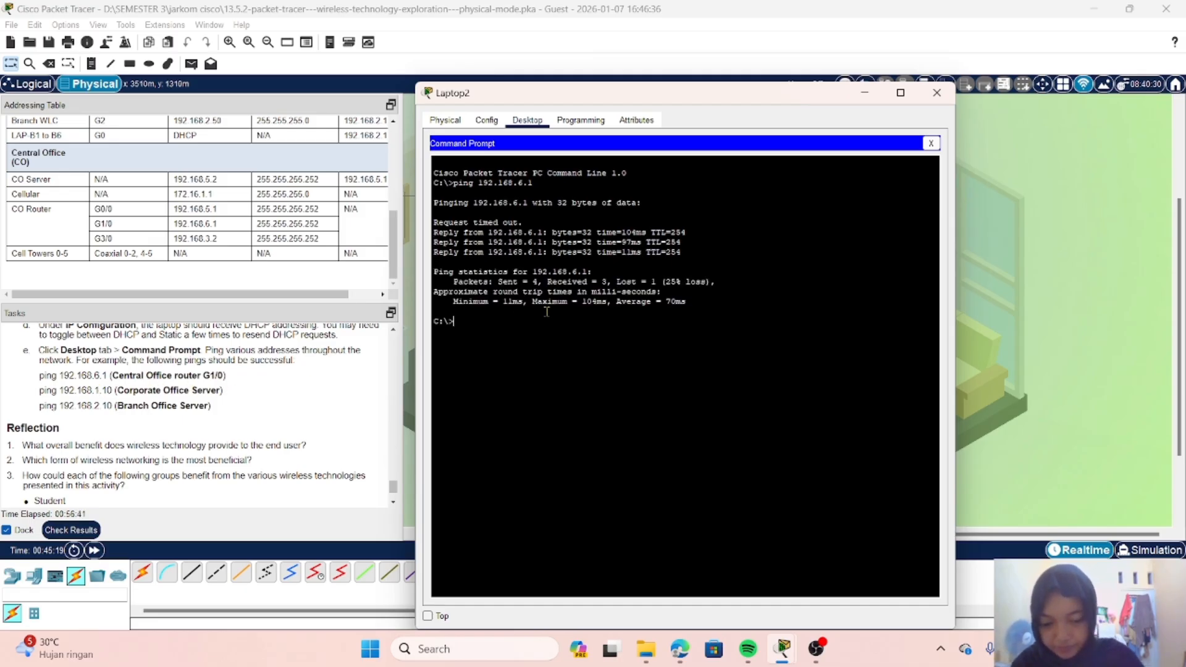
pyautogui.press('Up')
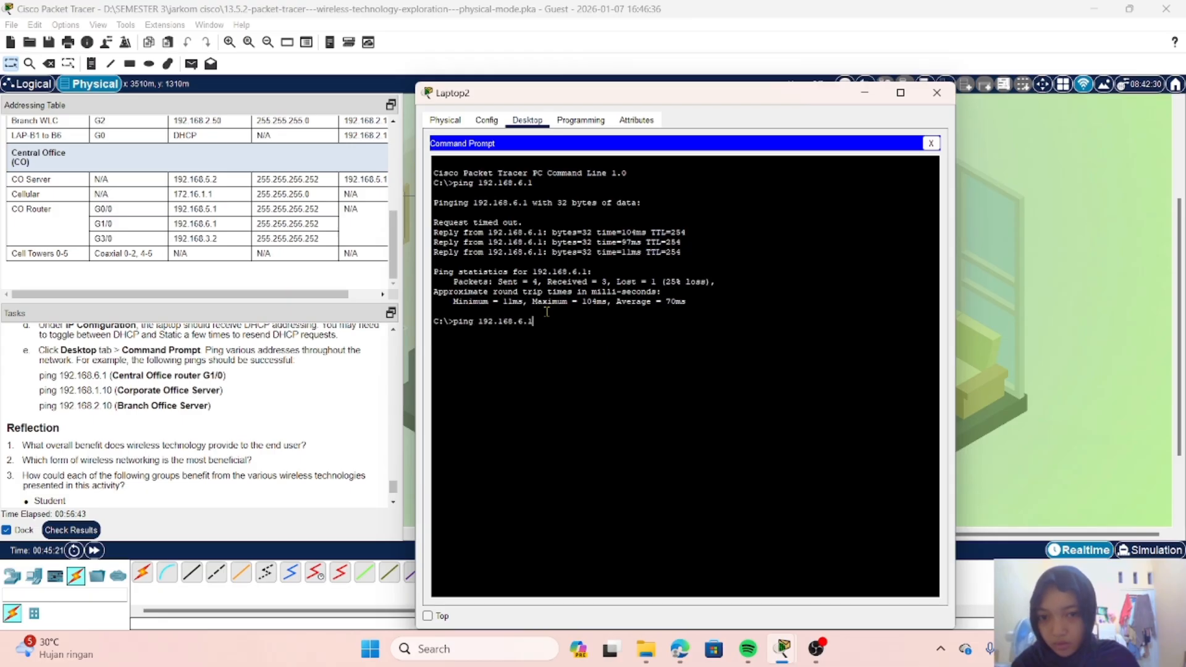
pyautogui.write('0')
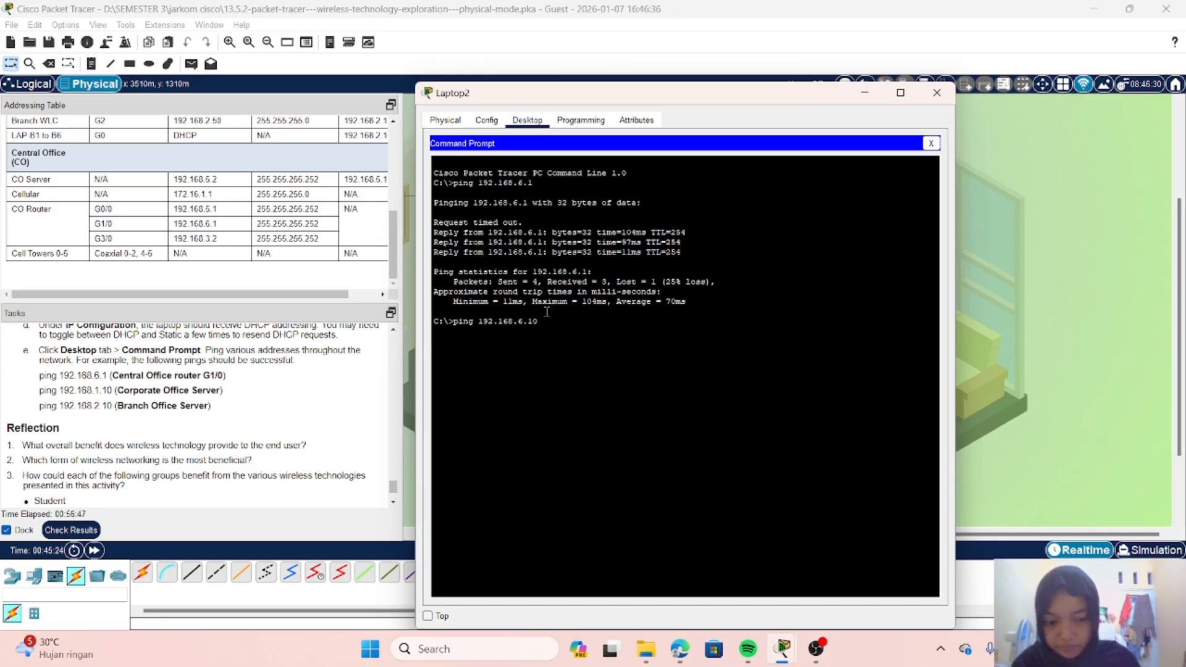
pyautogui.press('Left')
pyautogui.press('Left')
pyautogui.press('Left')
pyautogui.press('BackSpace')
pyautogui.write('1')
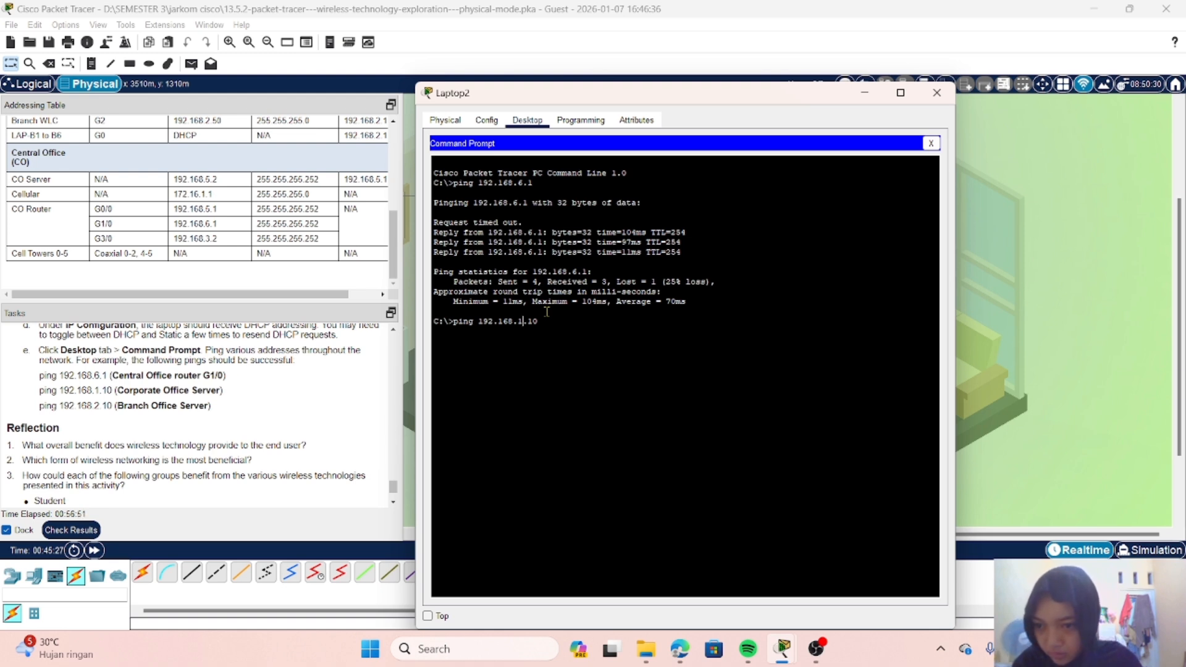
pyautogui.press('Return')
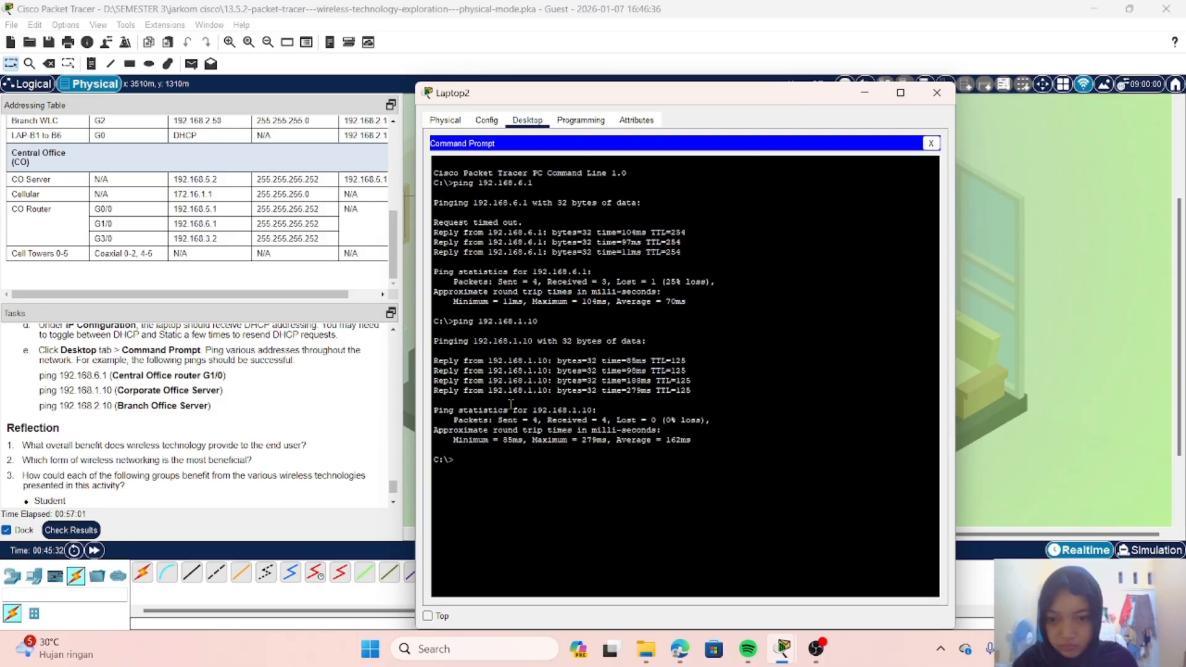
# Step: Ping the Branch Office Server at 192.168.2.10 from the laptop's Command Prompt
pyautogui.press('Up')
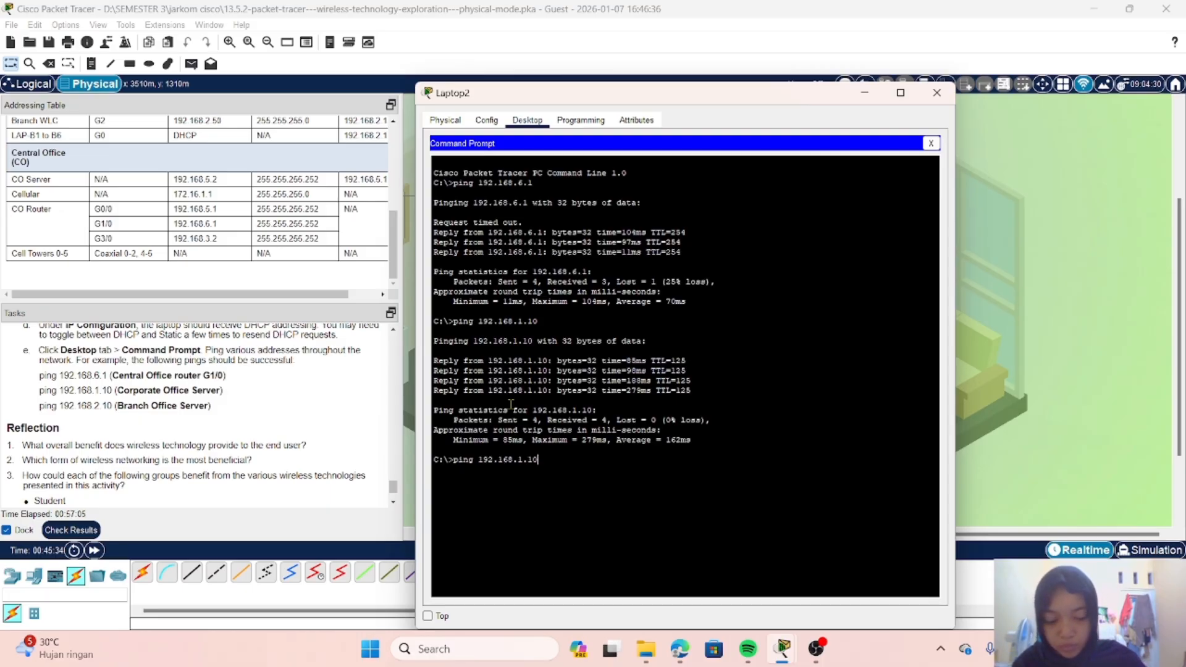
pyautogui.press('Left')
pyautogui.press('Left')
pyautogui.press('BackSpace')
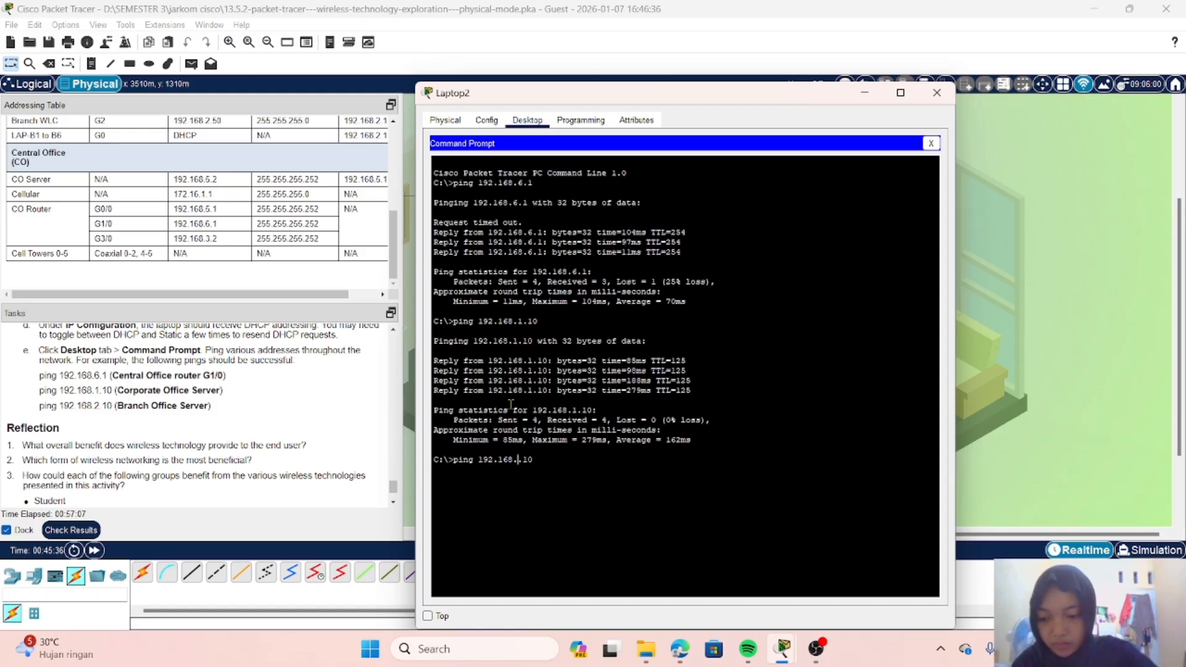
pyautogui.write('2')
pyautogui.press('Return')
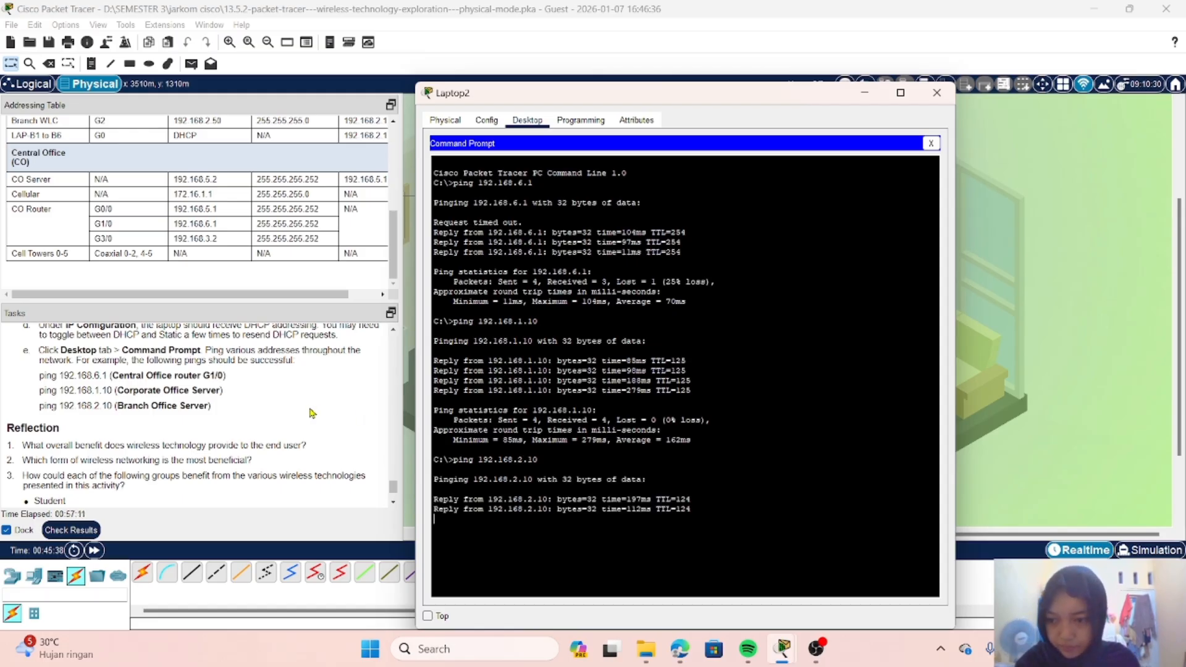
# Step: Close the laptop's window and go back from the Home Office to the Home City view
pyautogui.scroll(-2, 312, 413)
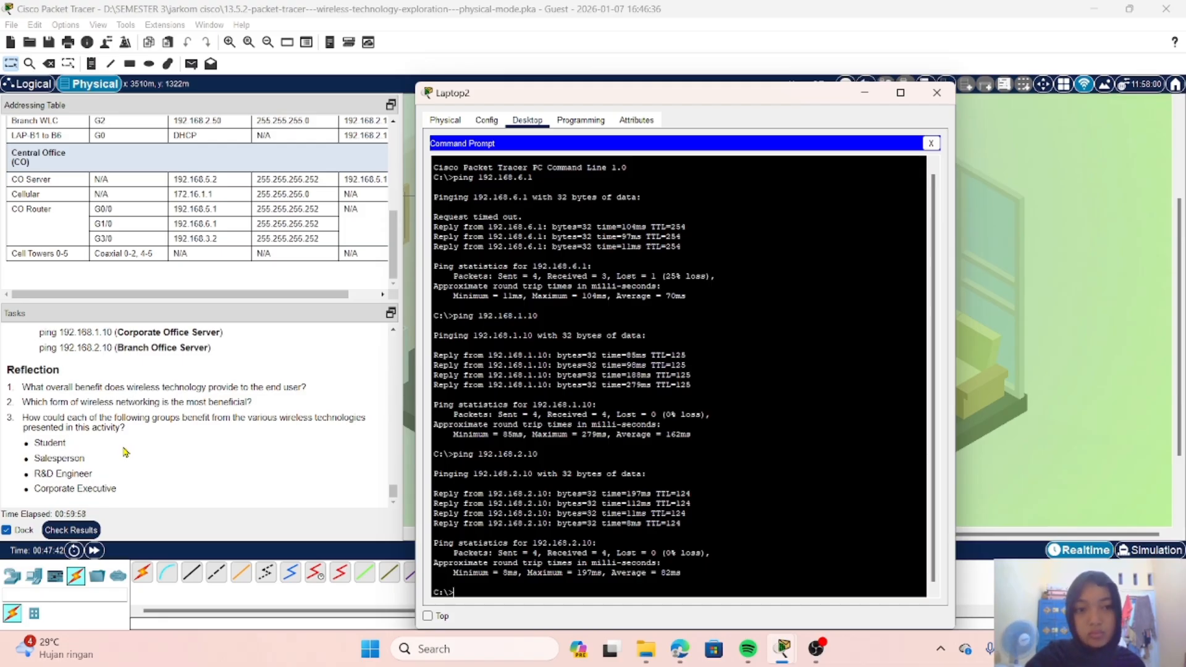
pyautogui.click(936, 92)
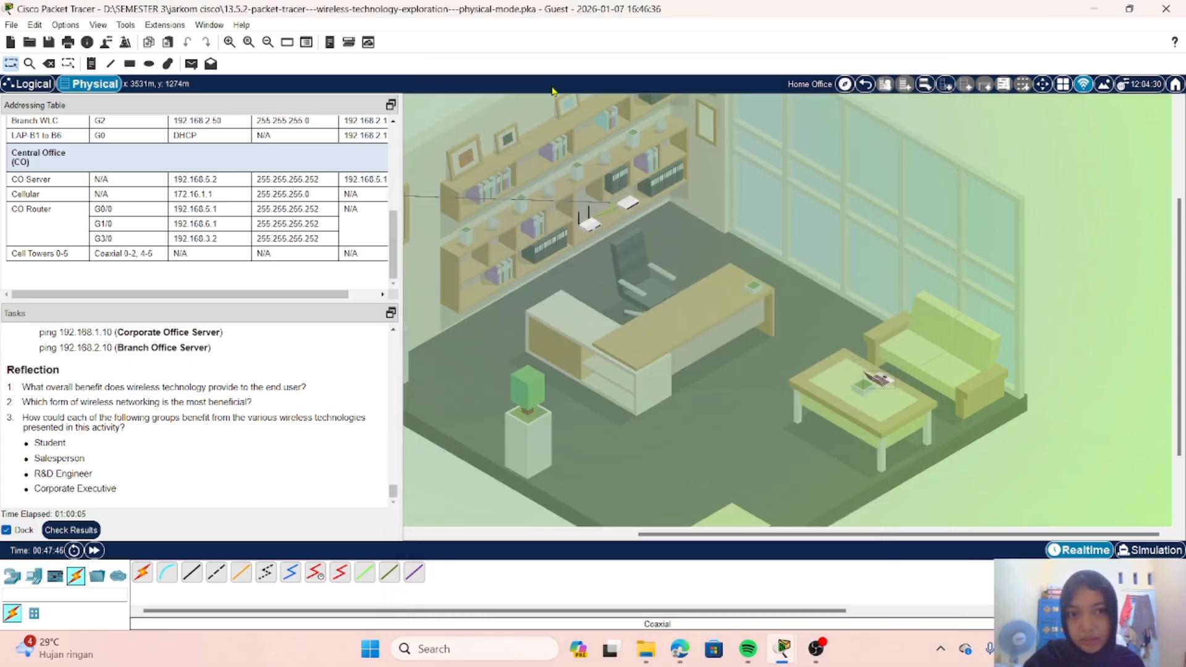
pyautogui.click(865, 84)
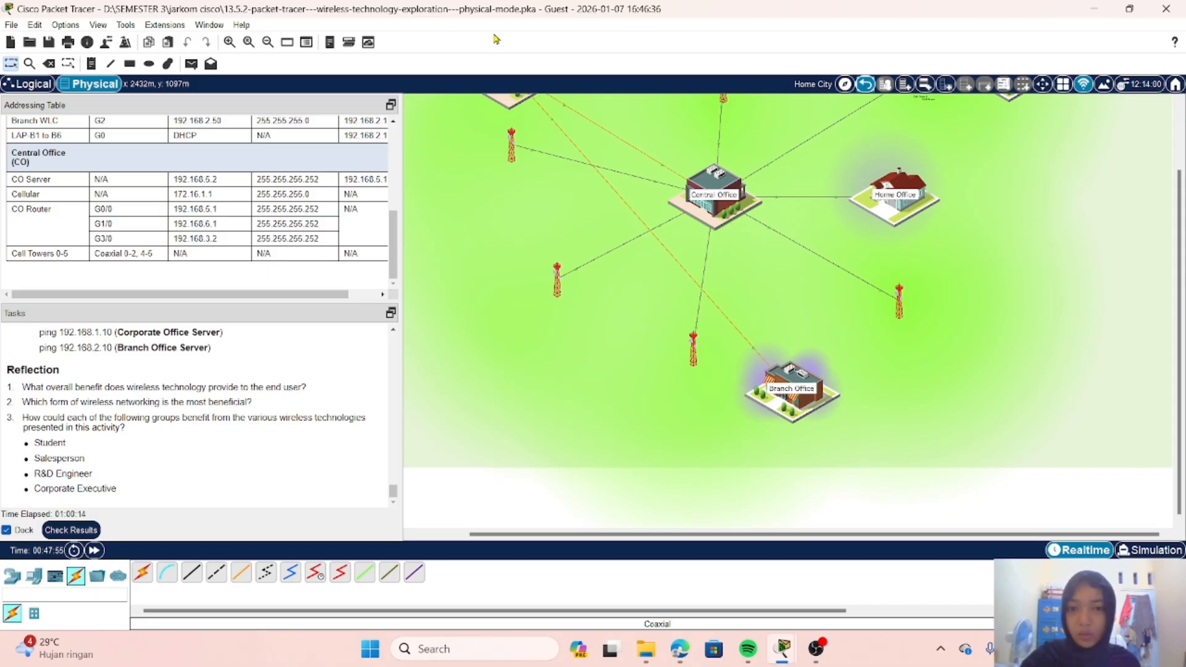
pyautogui.scroll(3, 594, 195)
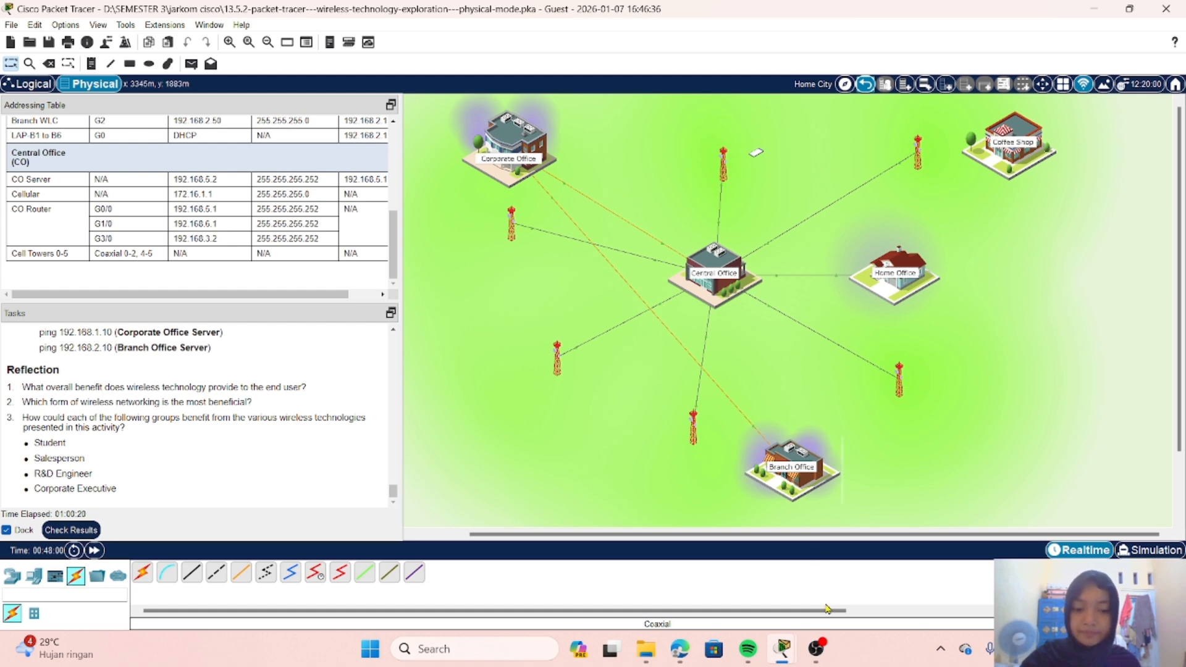
pyautogui.click(815, 649)
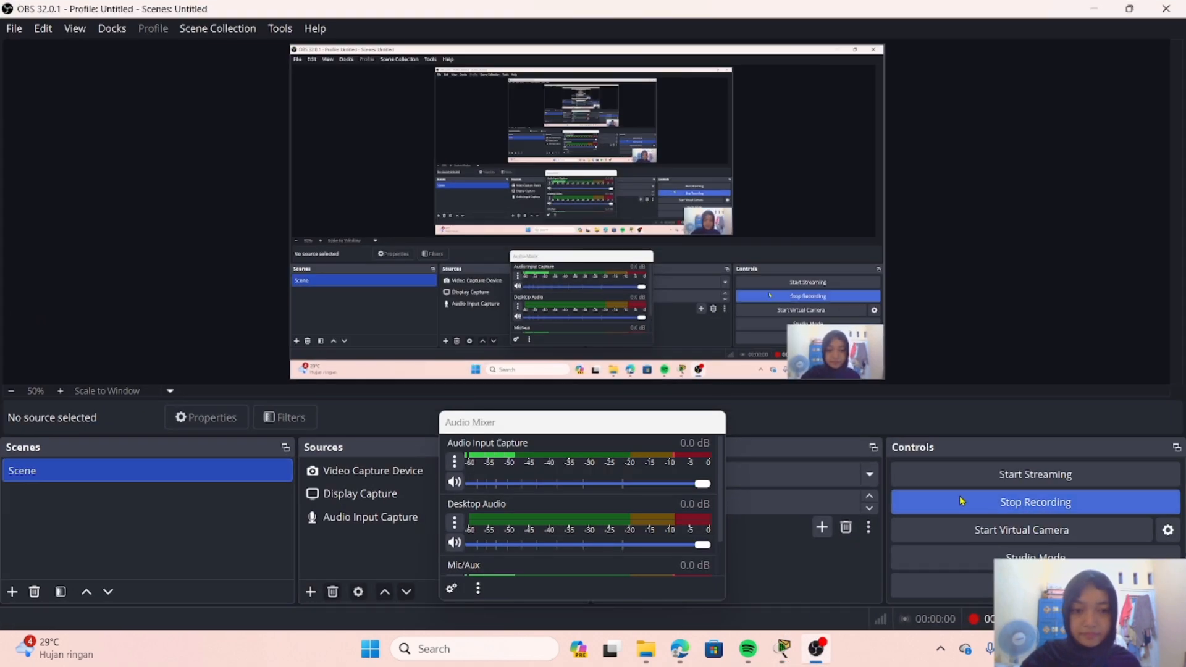